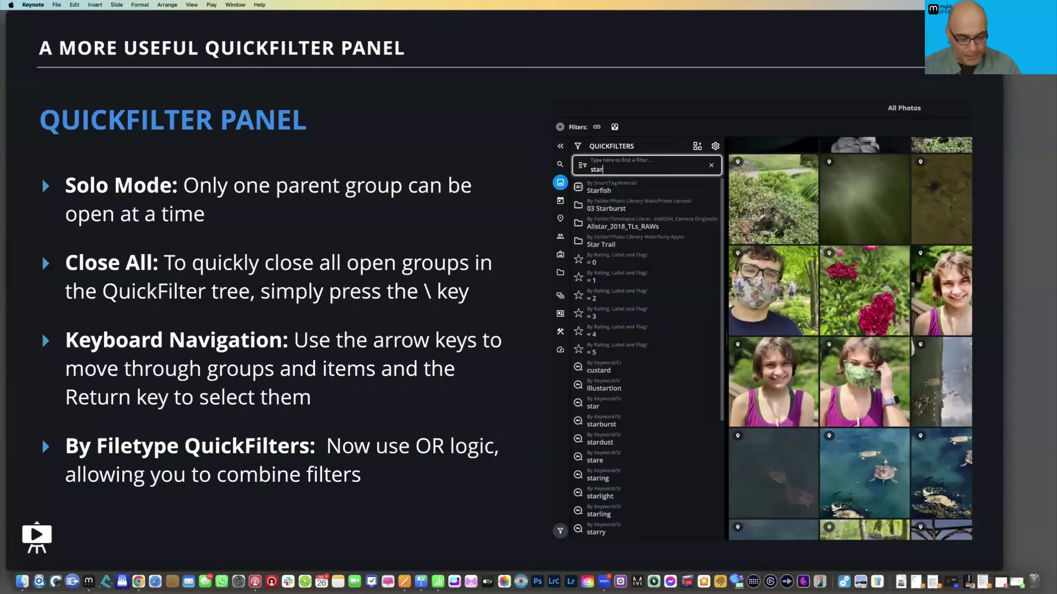
Step: Switch to Mylio Photos and open the All Photos view
{"action": "key", "text": "super+Tab"}
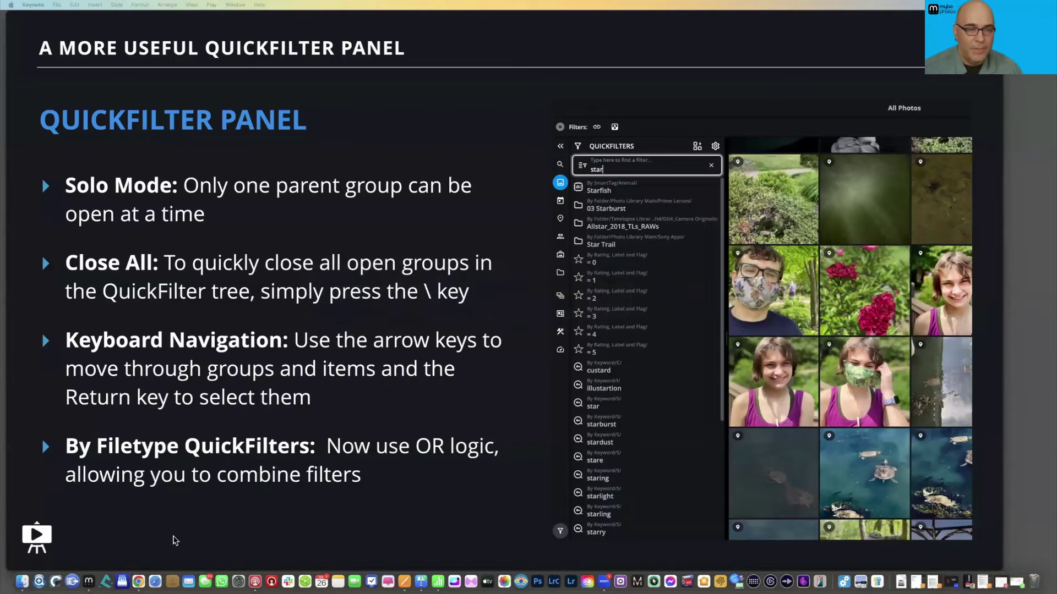
{"action": "left_click", "coordinate": [88, 581]}
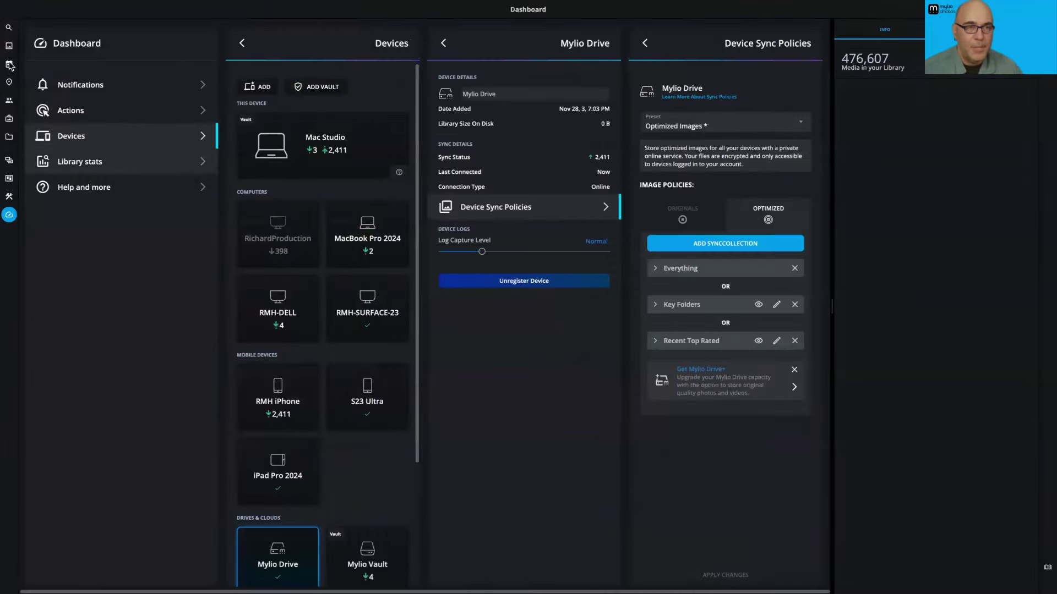
{"action": "left_click", "coordinate": [9, 47]}
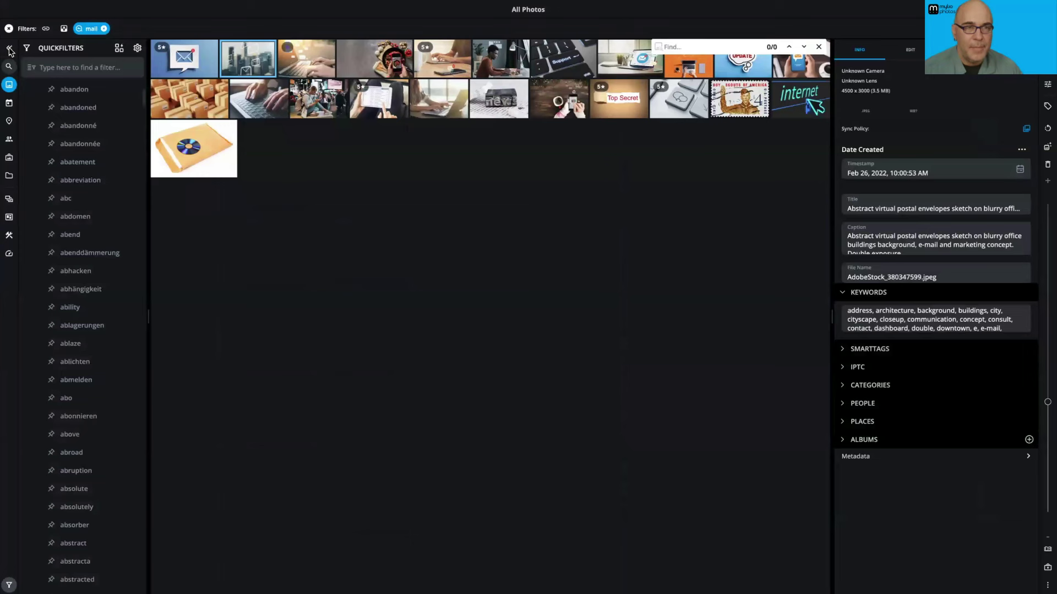
Step: Check the Solo Mode setting in the QuickFilters options and remove the mail filter from the photo view
{"action": "left_click", "coordinate": [137, 49]}
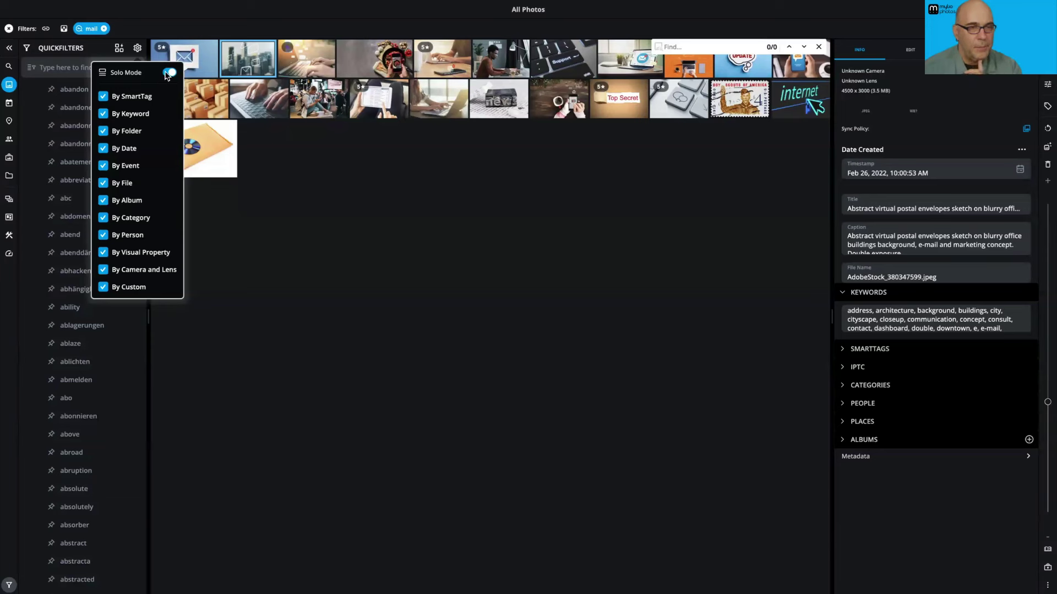
{"action": "left_click", "coordinate": [338, 260]}
{"action": "left_click", "coordinate": [336, 254]}
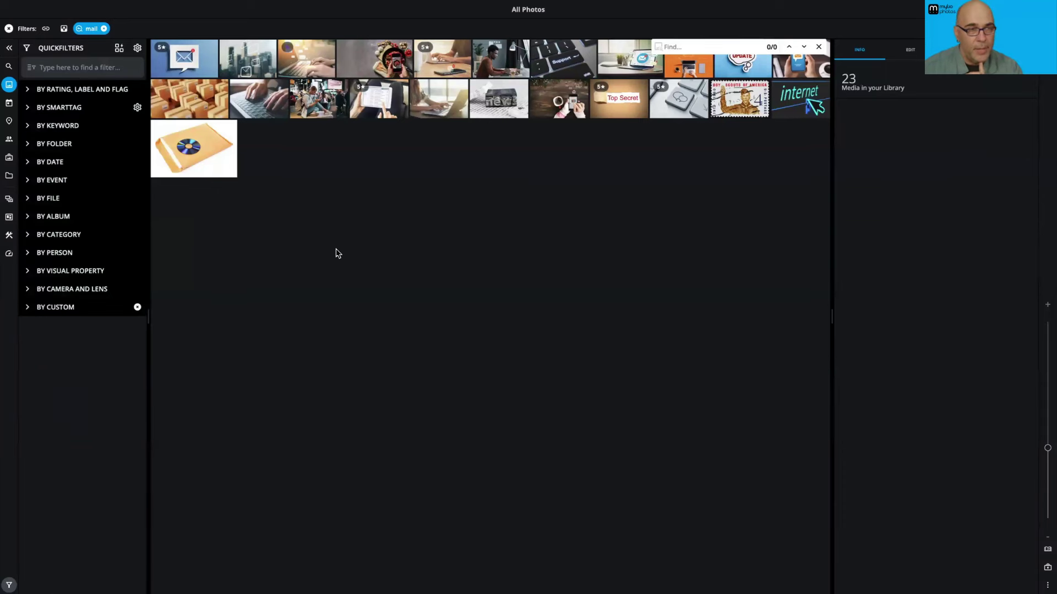
{"action": "left_click", "coordinate": [103, 29]}
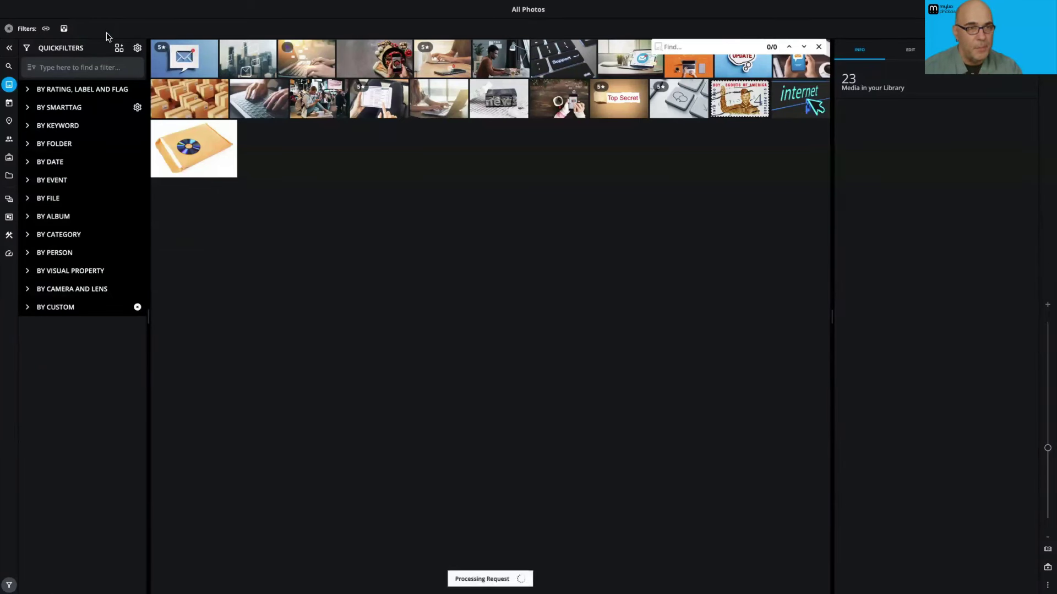
Step: Find the QuickFilter "dog", apply the Dog filter from the Animal SmartTags and pin it
{"action": "left_click", "coordinate": [65, 70]}
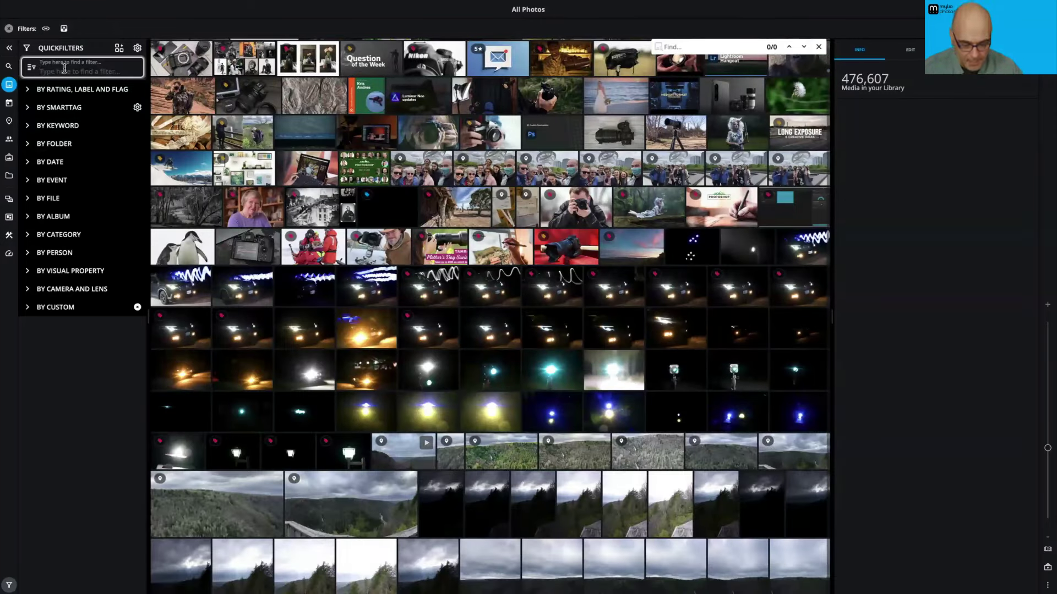
{"action": "type", "text": "dog"}
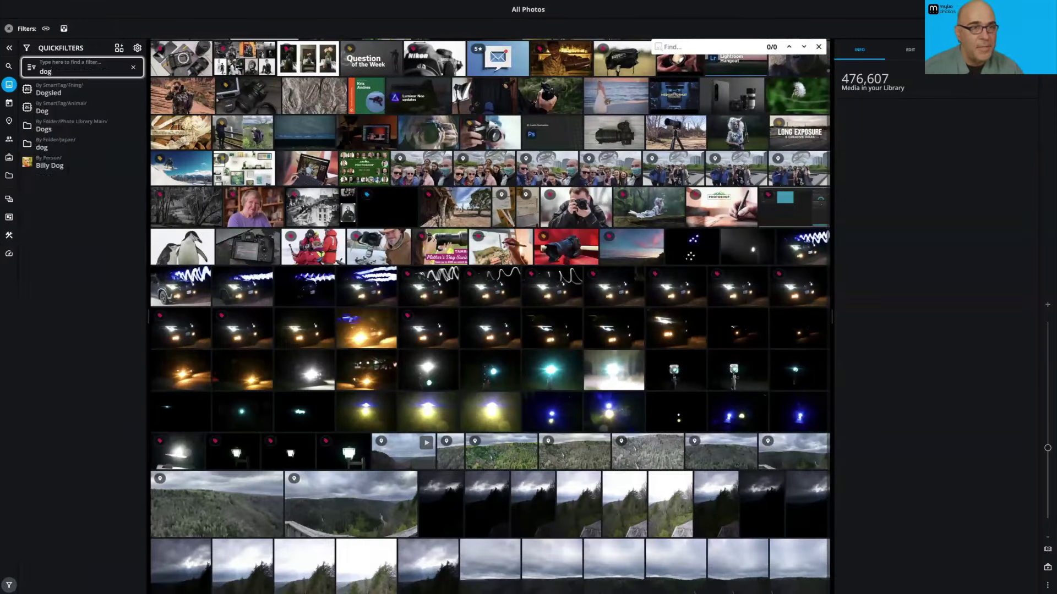
{"action": "left_click", "coordinate": [32, 111]}
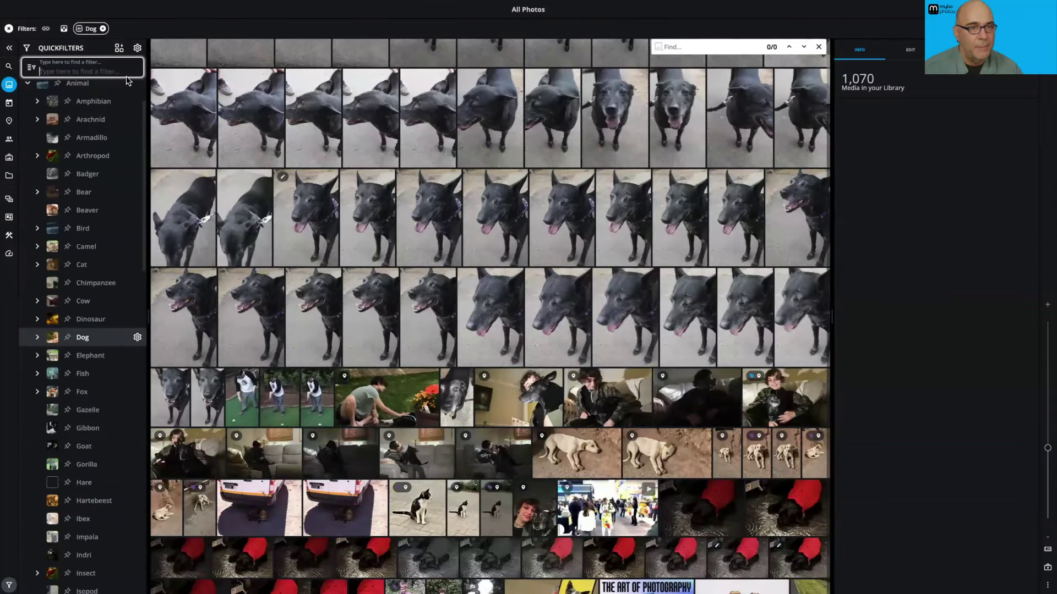
{"action": "left_click", "coordinate": [90, 30]}
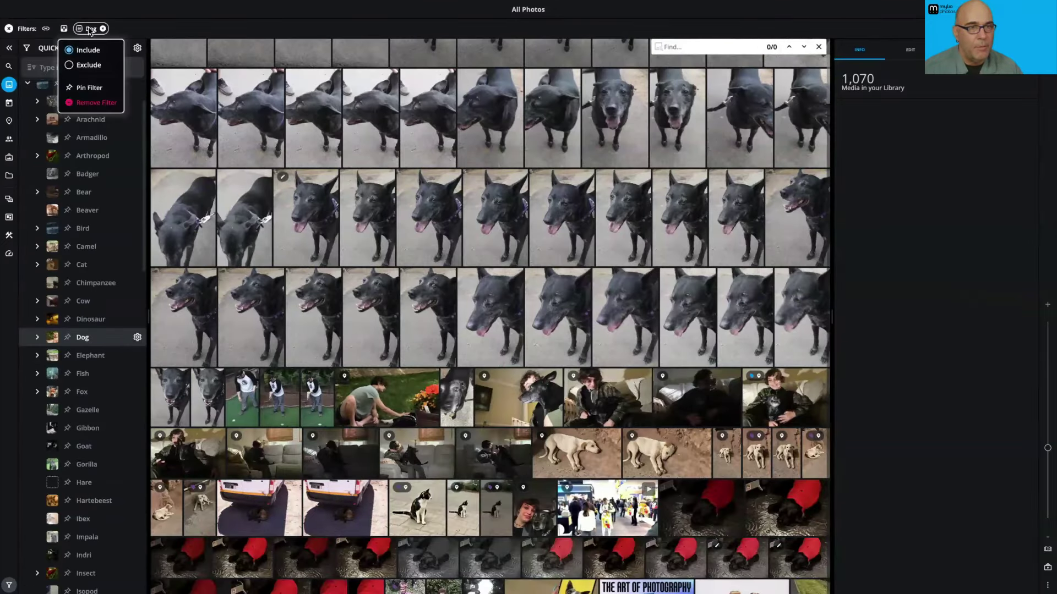
{"action": "left_click", "coordinate": [76, 90]}
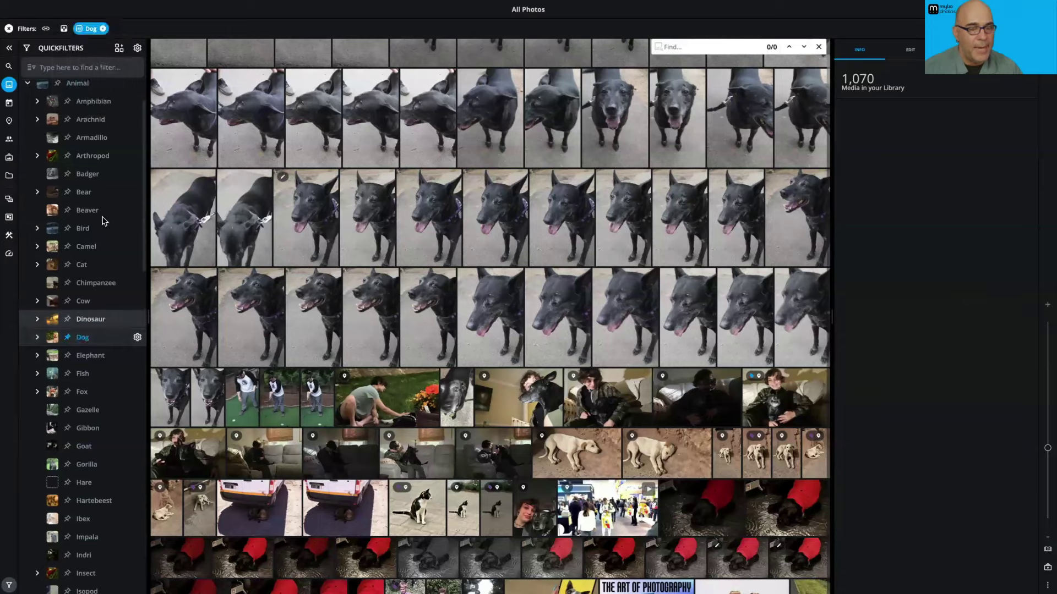
Step: Find the QuickFilter "2024" and add the 2024 year filter alongside the pinned Dog filter
{"action": "left_click", "coordinate": [57, 71]}
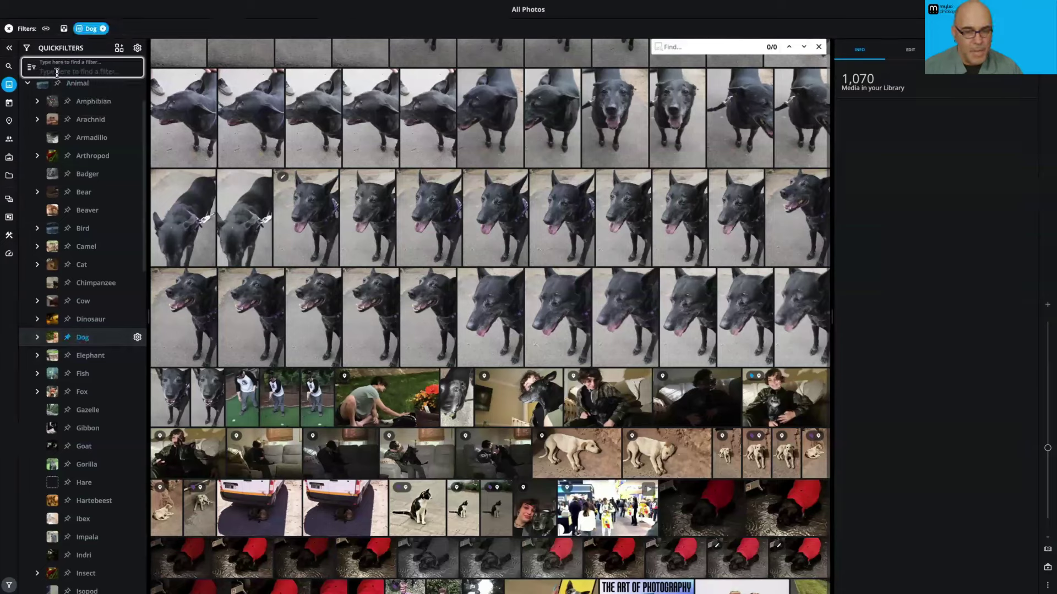
{"action": "type", "text": "da"}
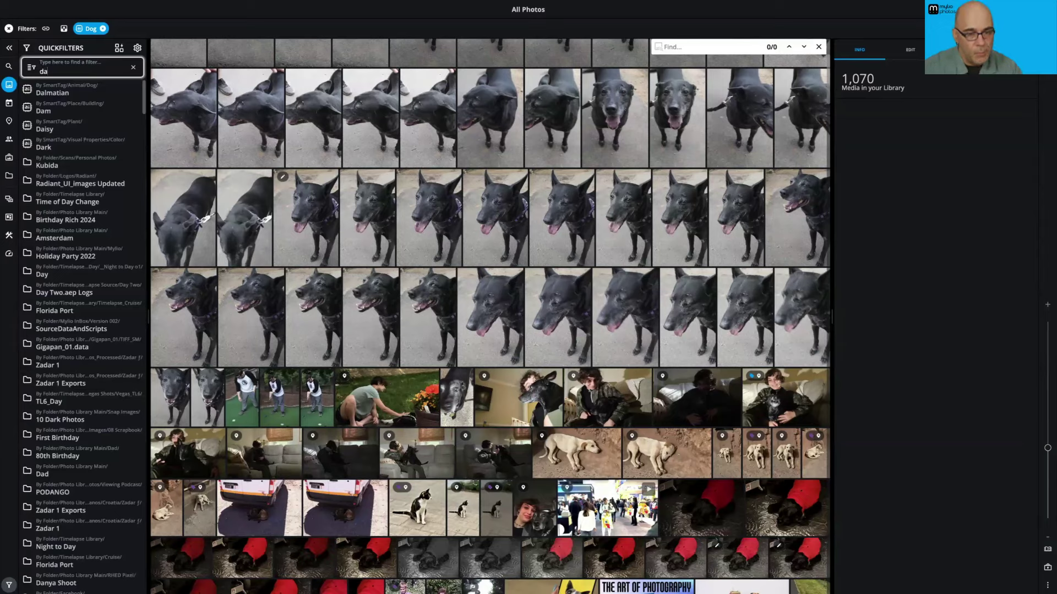
{"action": "key", "text": "BackSpace"}
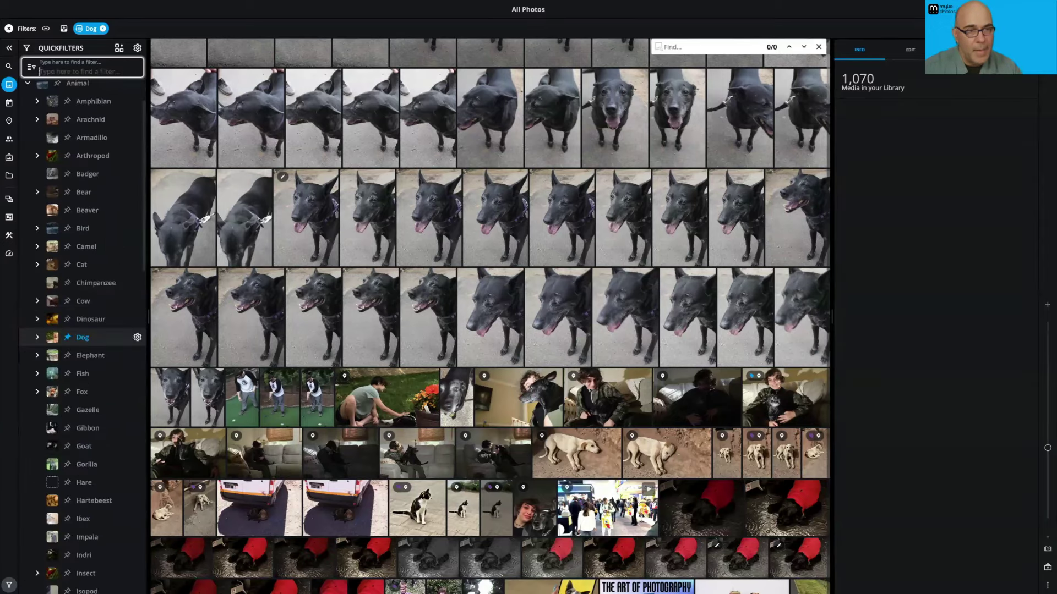
{"action": "scroll", "coordinate": [67, 182], "scroll_direction": "up", "scroll_amount": 2}
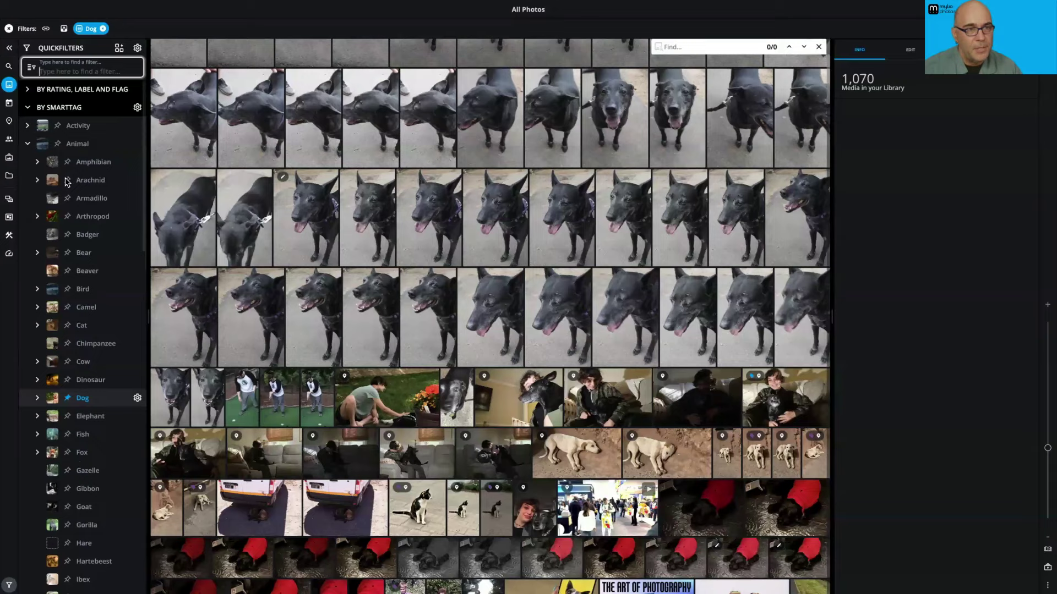
{"action": "type", "text": "2024"}
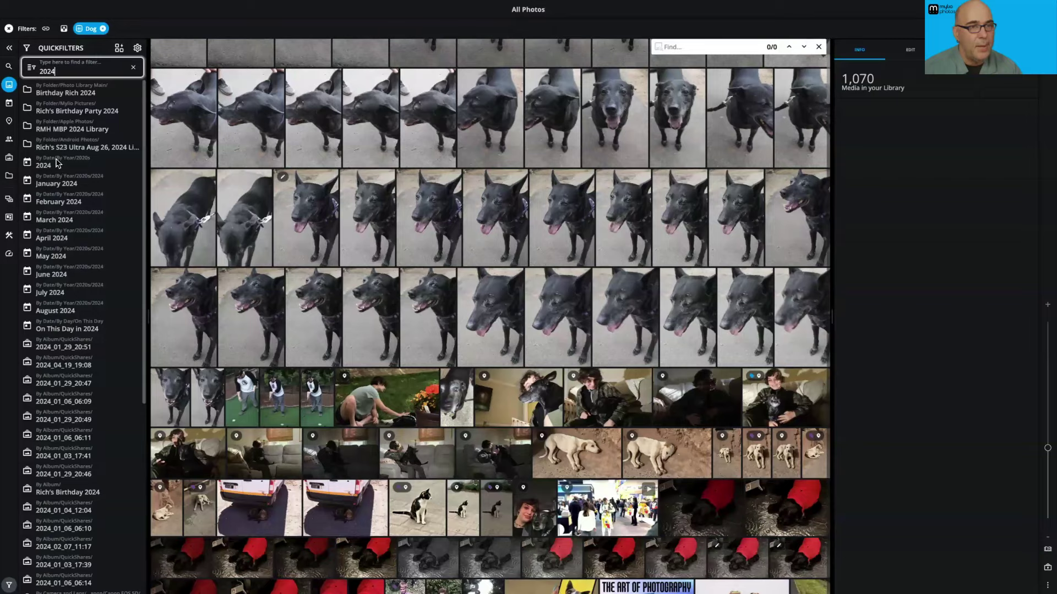
{"action": "left_click", "coordinate": [56, 164]}
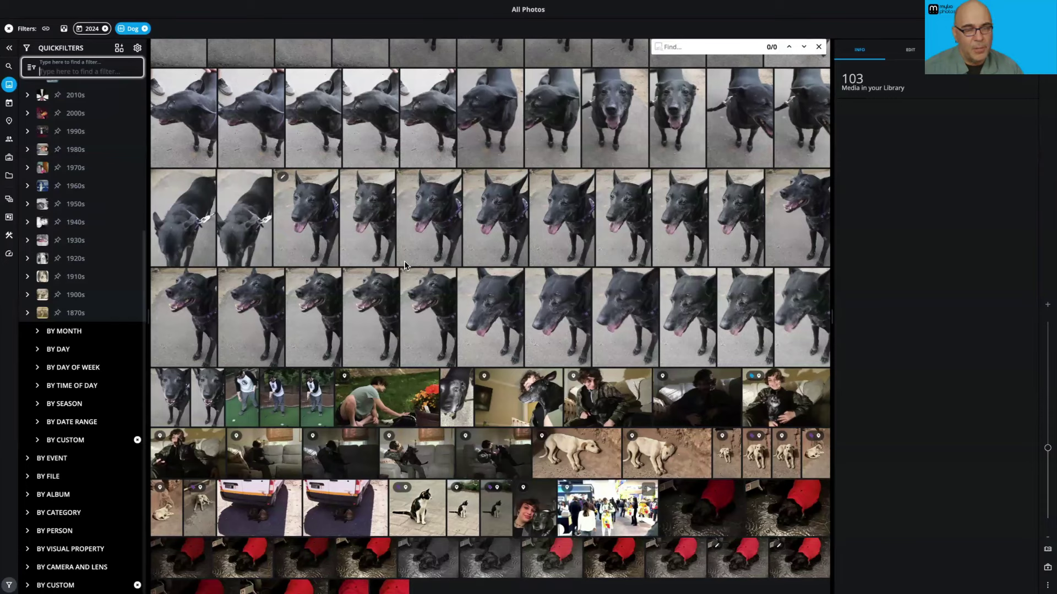
{"action": "scroll", "coordinate": [404, 266], "scroll_direction": "down", "scroll_amount": 1}
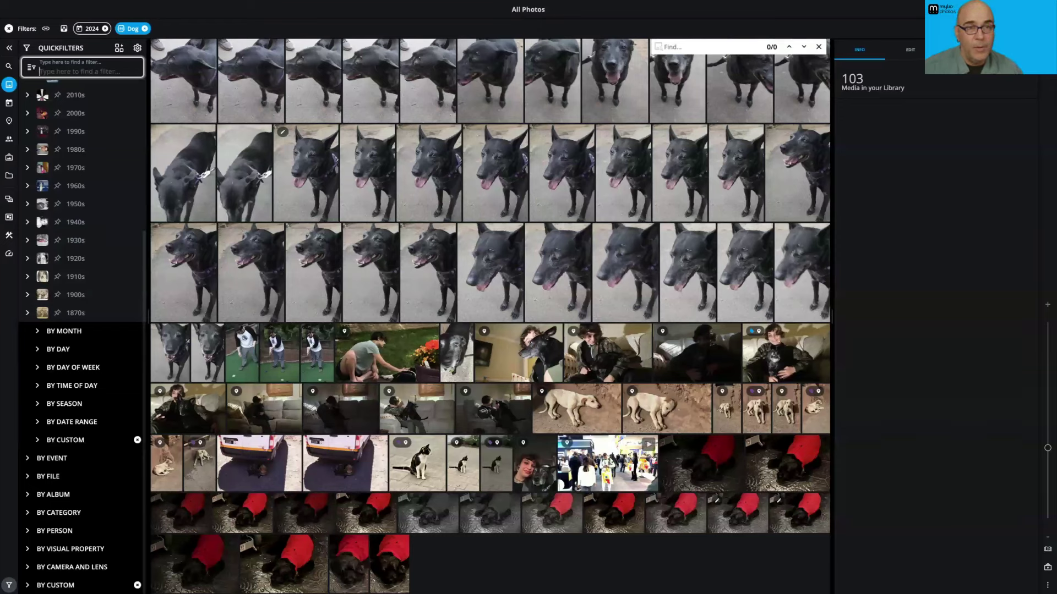
Step: Browse the By Year filters, expanding the 1930s into 1939, 1938 and 1933, and look inside the 1910s
{"action": "scroll", "coordinate": [82, 221], "scroll_direction": "up", "scroll_amount": 2}
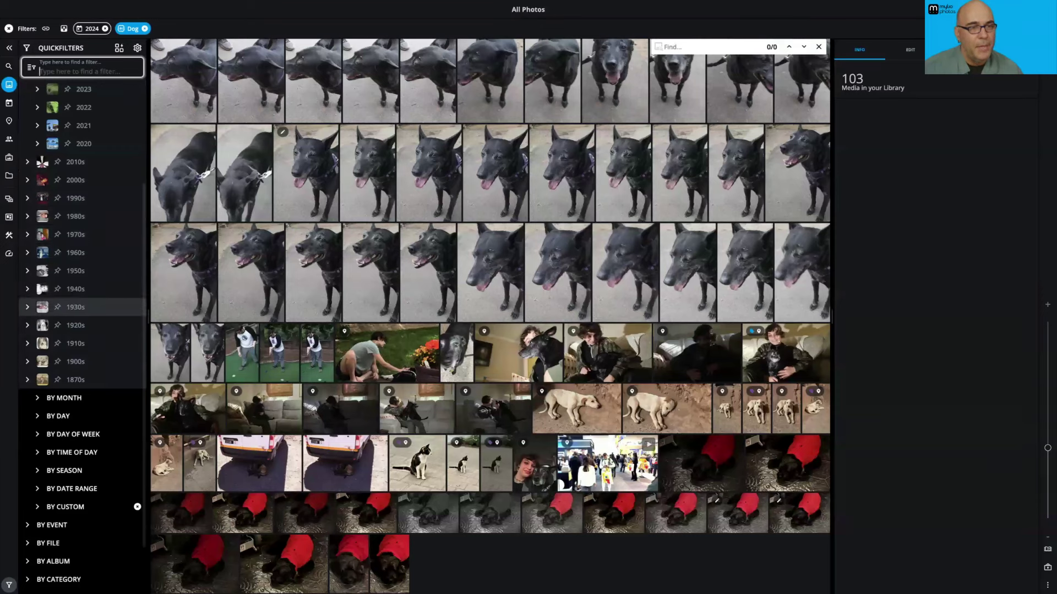
{"action": "left_click", "coordinate": [28, 307]}
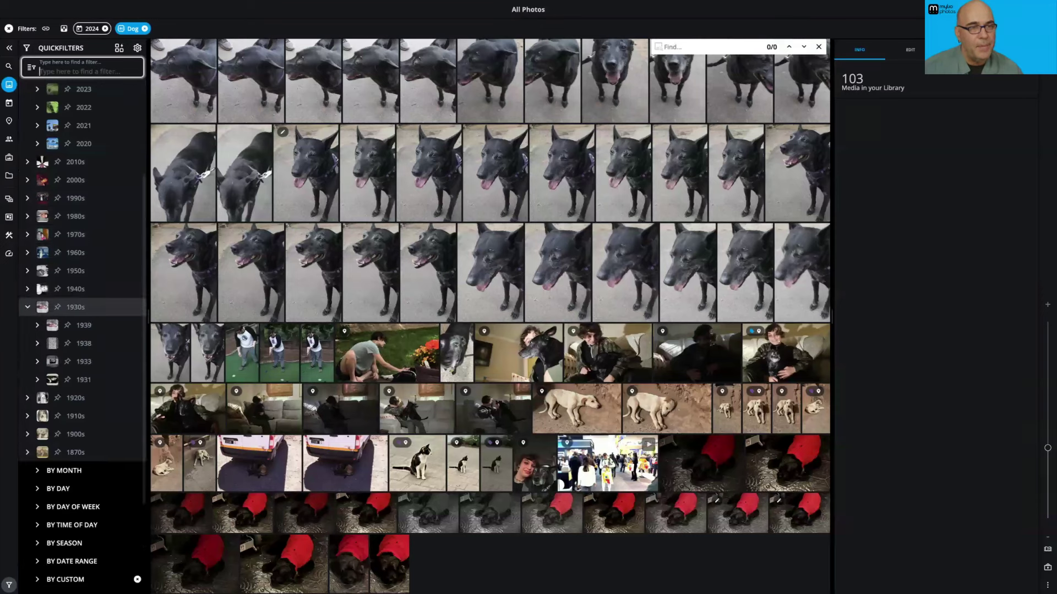
{"action": "left_click", "coordinate": [37, 325]}
{"action": "left_click", "coordinate": [47, 343]}
{"action": "left_click", "coordinate": [57, 361]}
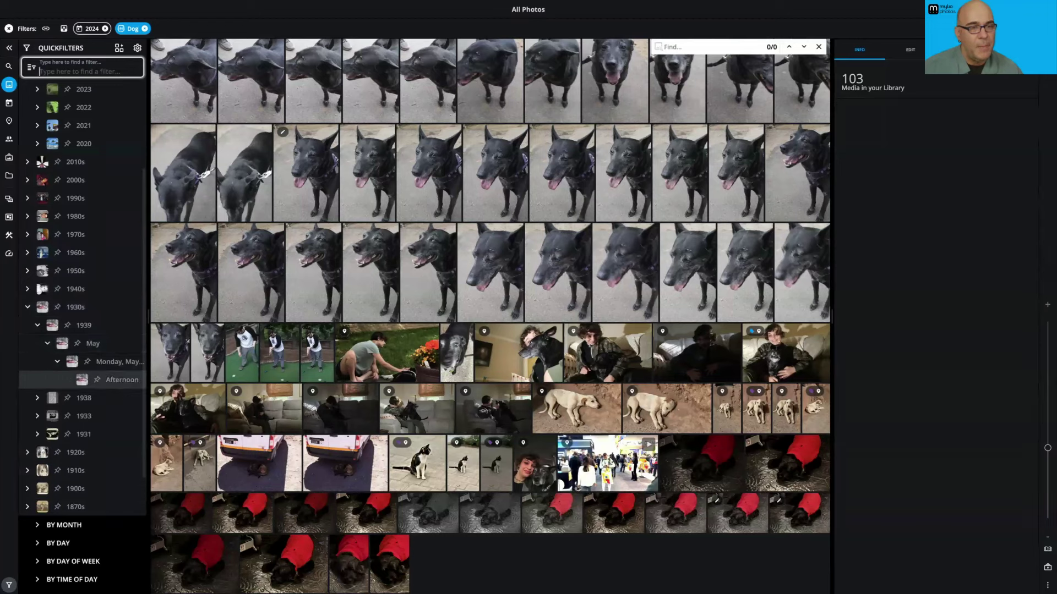
{"action": "left_click", "coordinate": [38, 398]}
{"action": "left_click", "coordinate": [37, 434]}
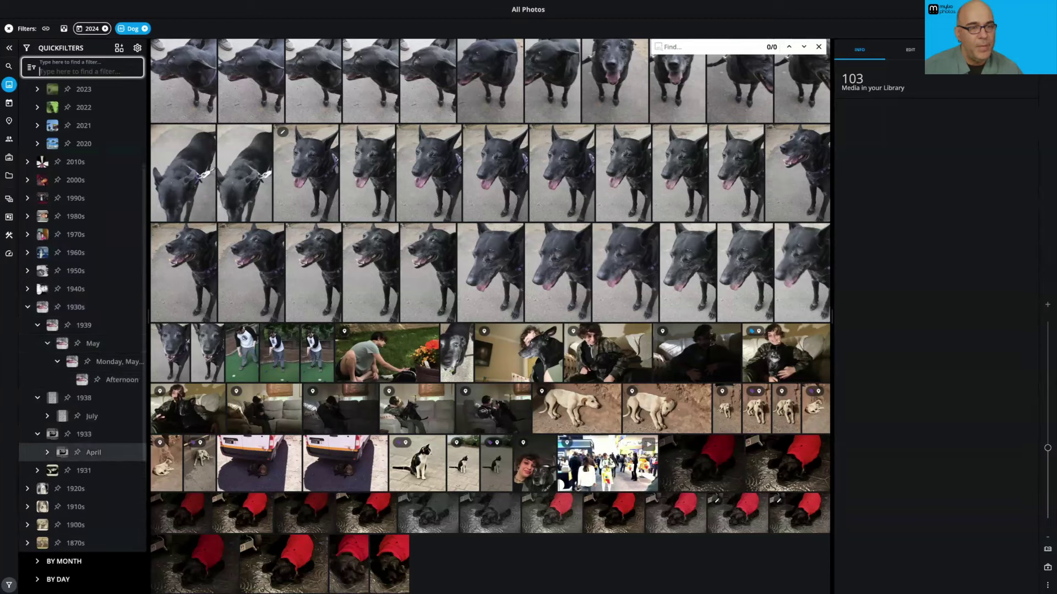
{"action": "left_click", "coordinate": [28, 507]}
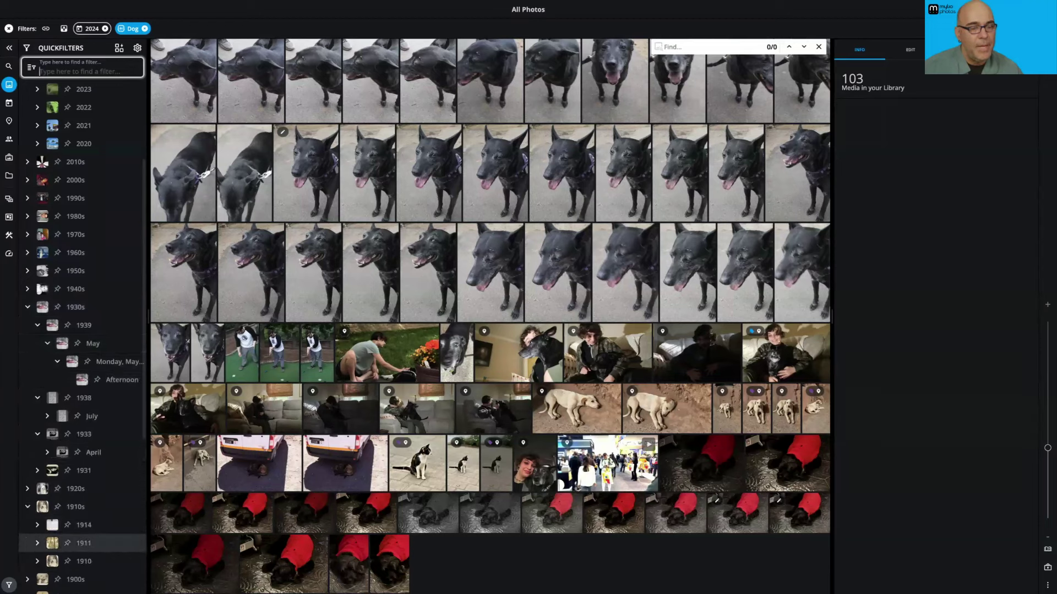
{"action": "left_click", "coordinate": [28, 507]}
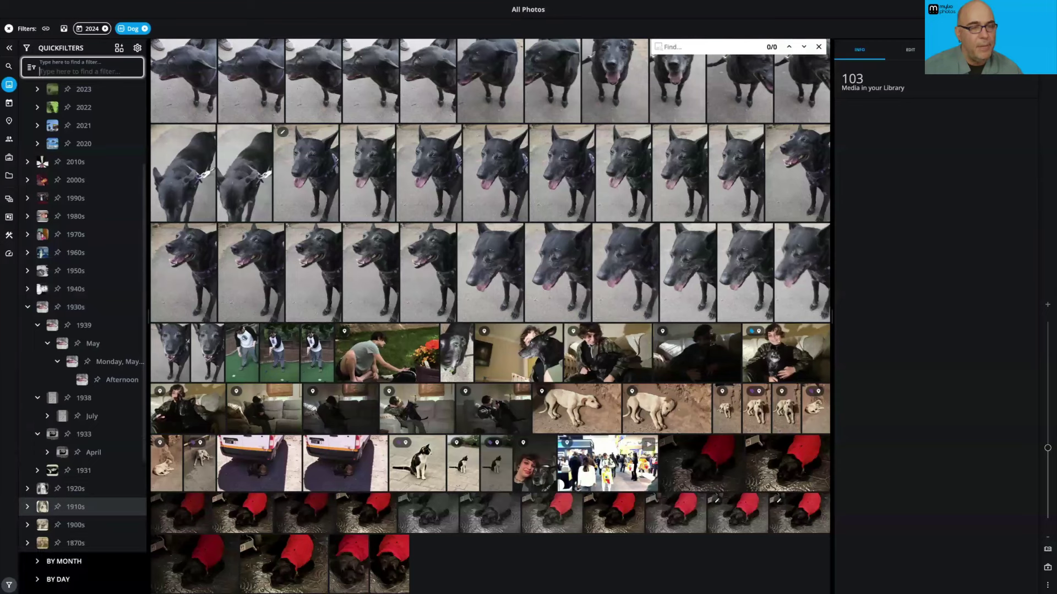
Step: Collapse the By Year group and its parent By Date group
{"action": "scroll", "coordinate": [83, 330], "scroll_direction": "up", "scroll_amount": 1}
{"action": "left_click", "coordinate": [38, 89]}
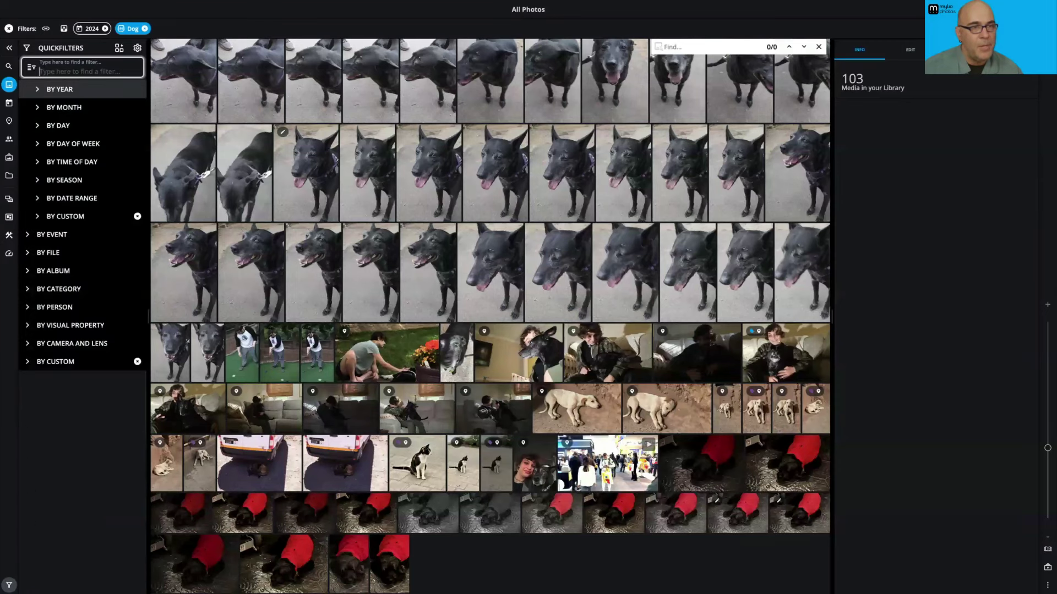
{"action": "scroll", "coordinate": [83, 162], "scroll_direction": "up", "scroll_amount": 2}
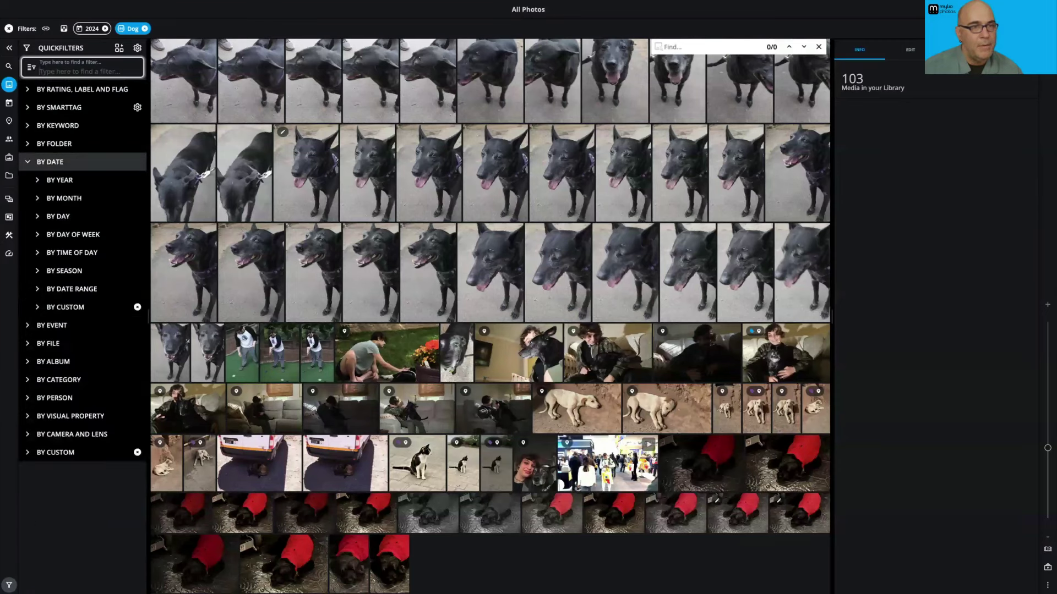
{"action": "left_click", "coordinate": [49, 162]}
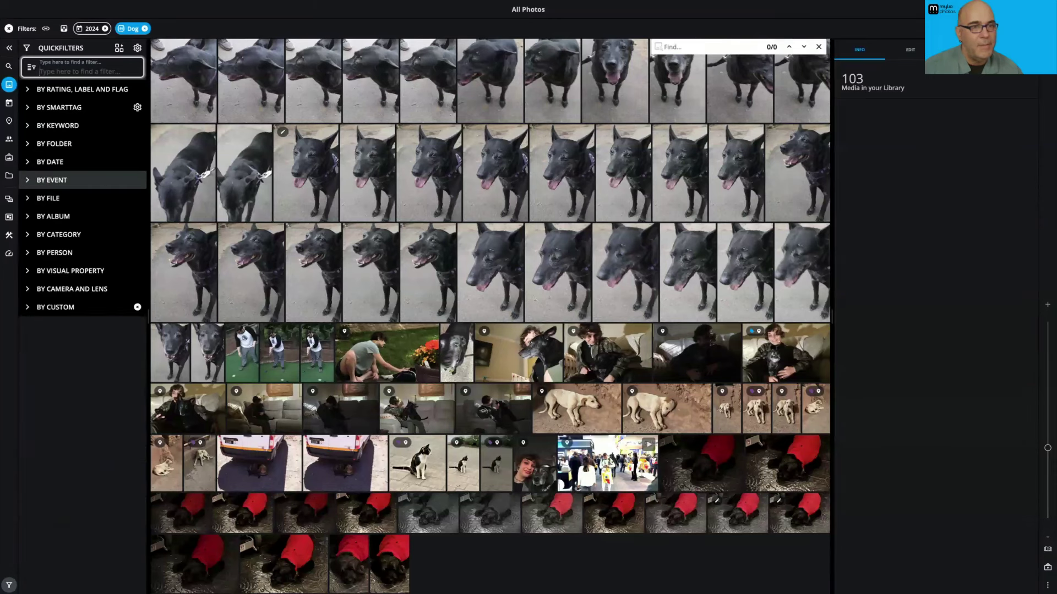
Step: Browse the By Event filters down to January 1999 and the By Album filters, collapsing both groups again
{"action": "left_click", "coordinate": [52, 180]}
{"action": "left_click", "coordinate": [56, 198]}
{"action": "left_click", "coordinate": [64, 216]}
{"action": "left_click", "coordinate": [78, 235]}
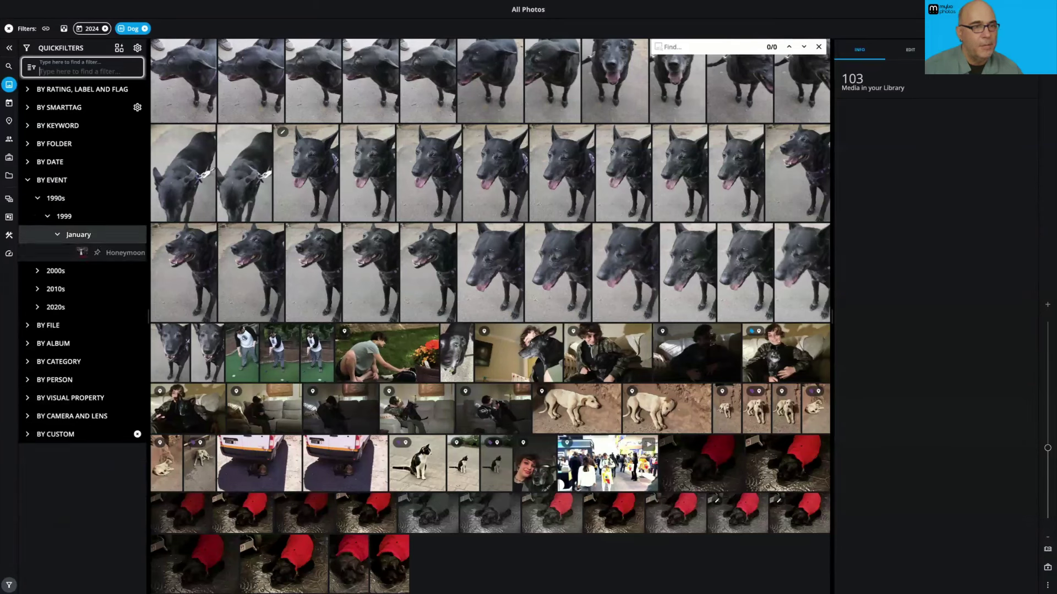
{"action": "left_click", "coordinate": [78, 234]}
{"action": "left_click", "coordinate": [64, 216]}
{"action": "left_click", "coordinate": [55, 198]}
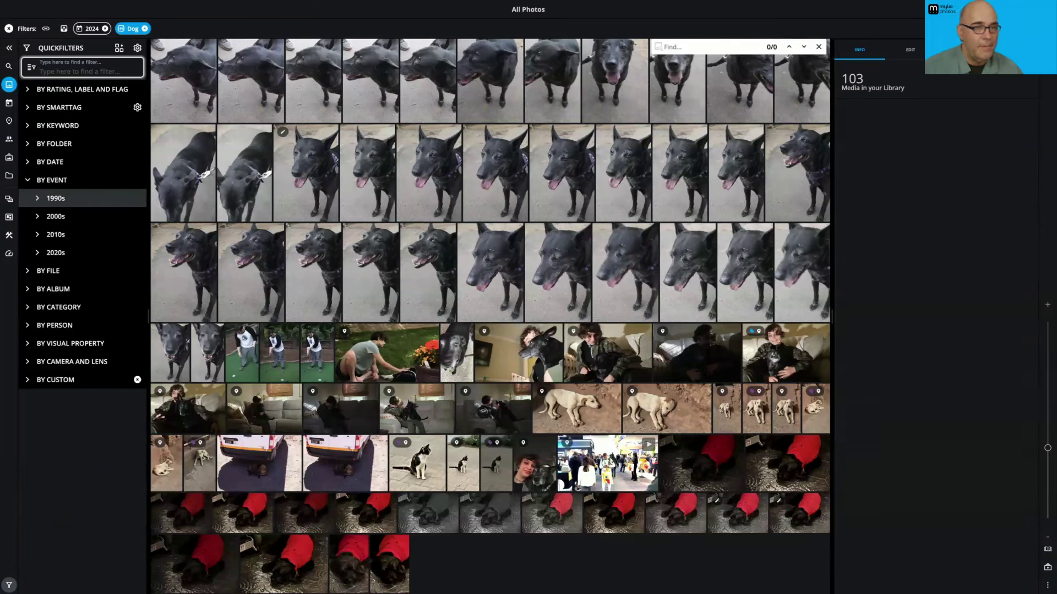
{"action": "left_click", "coordinate": [52, 180]}
{"action": "left_click", "coordinate": [54, 217]}
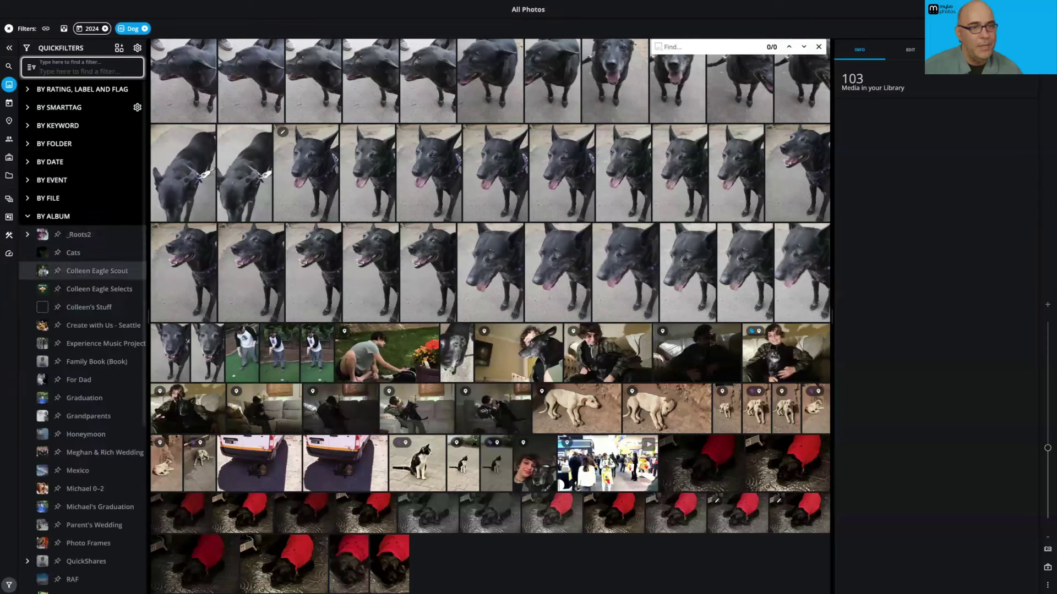
{"action": "left_click", "coordinate": [53, 216]}
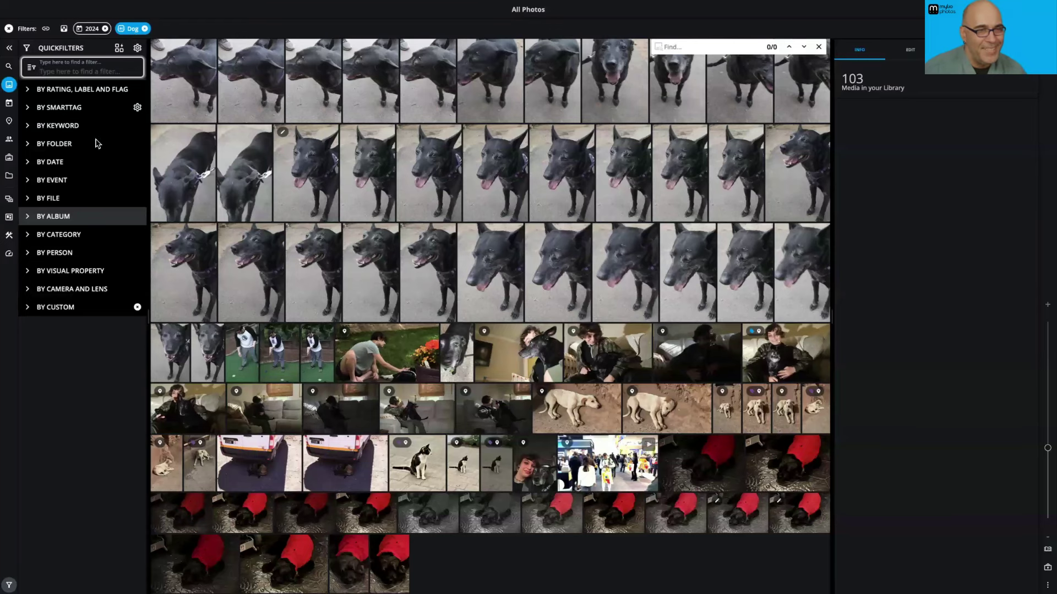
Step: Expand the By Album group, pin the _Roots2 album filter and unpin it again
{"action": "left_click", "coordinate": [31, 219]}
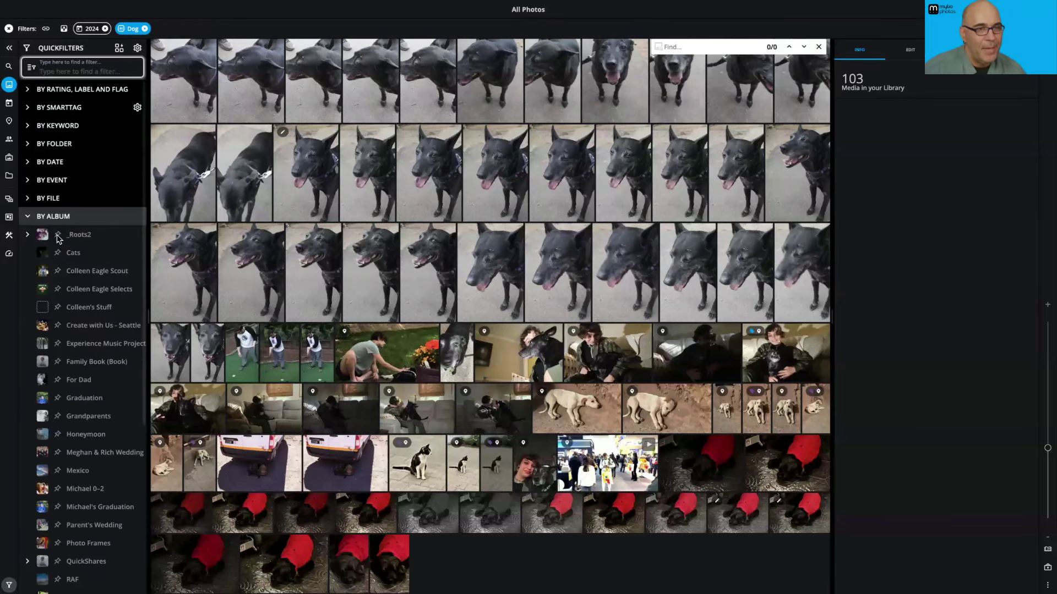
{"action": "left_click", "coordinate": [58, 237]}
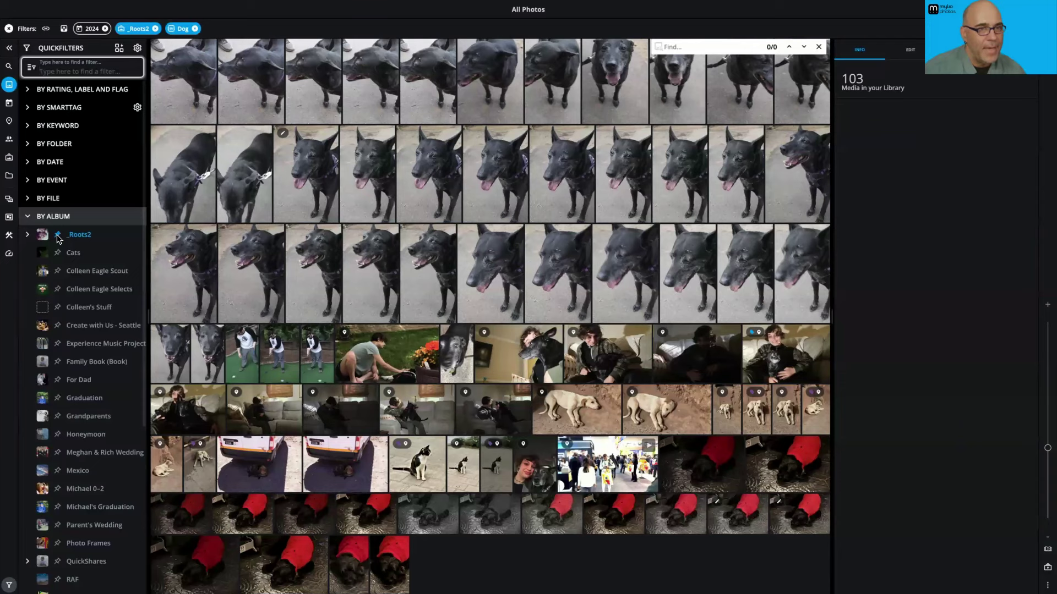
{"action": "left_click", "coordinate": [57, 237]}
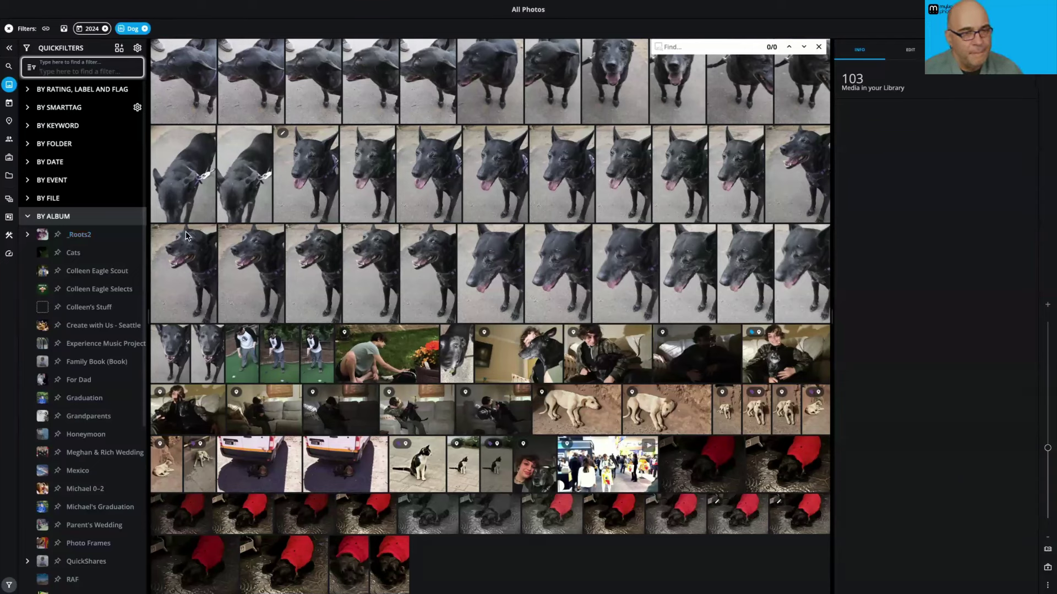
Step: Look at the Include and Exclude options of the active Dog filter without changing them
{"action": "left_click", "coordinate": [134, 29]}
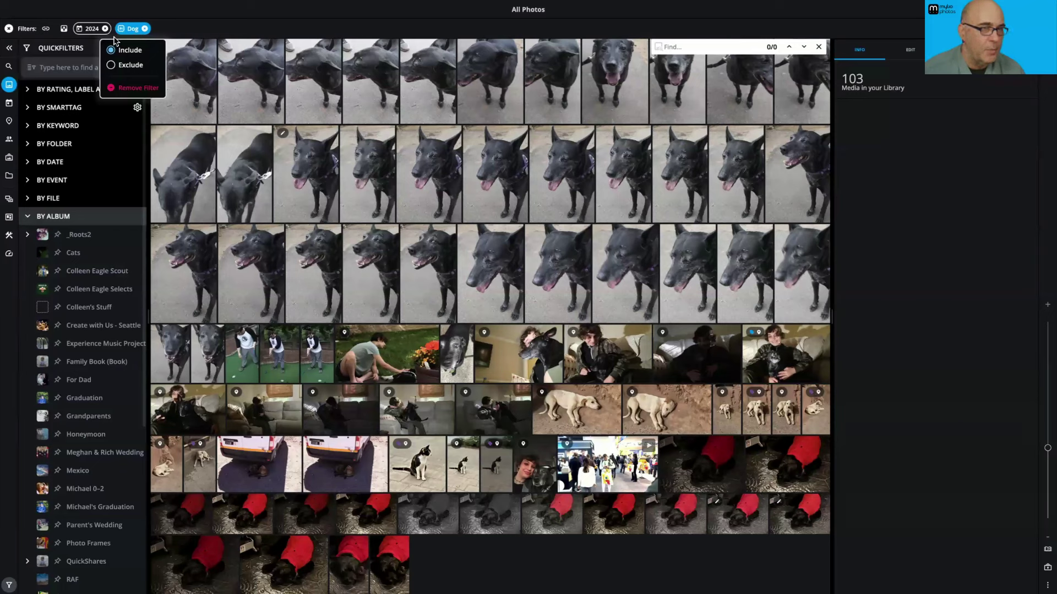
{"action": "left_click", "coordinate": [188, 29]}
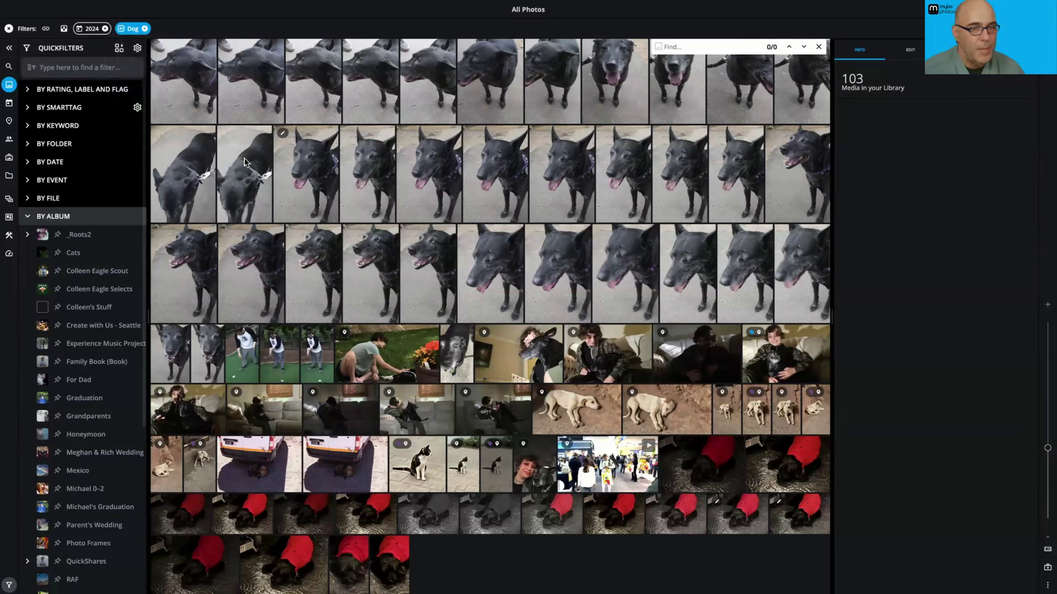
Step: Switch to Keynote to view the QuickFilter Panel slide and return to Mylio Photos
{"action": "key", "text": "super+Tab"}
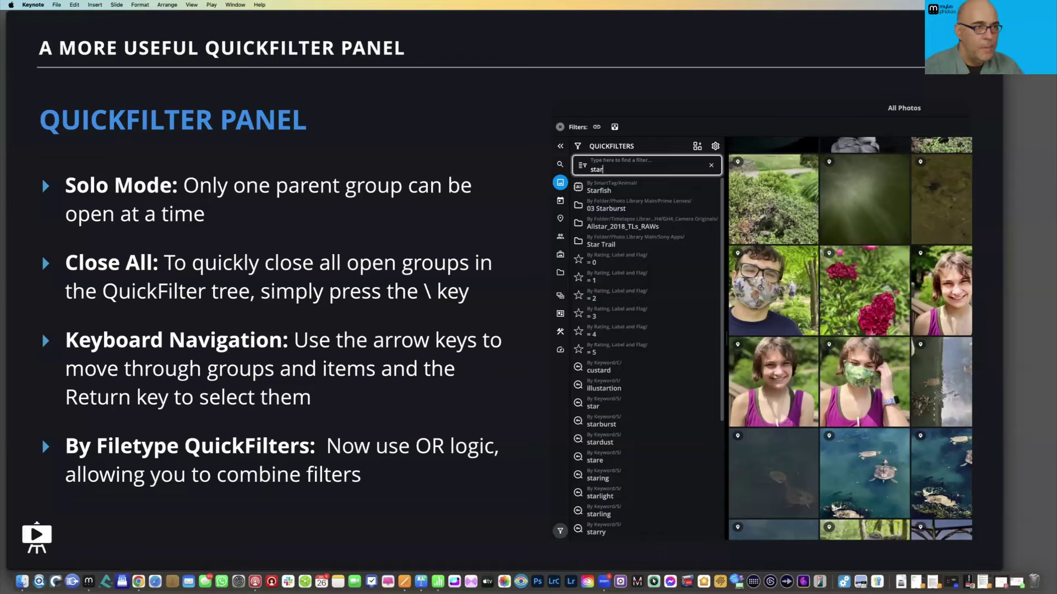
{"action": "key", "text": "super+Tab"}
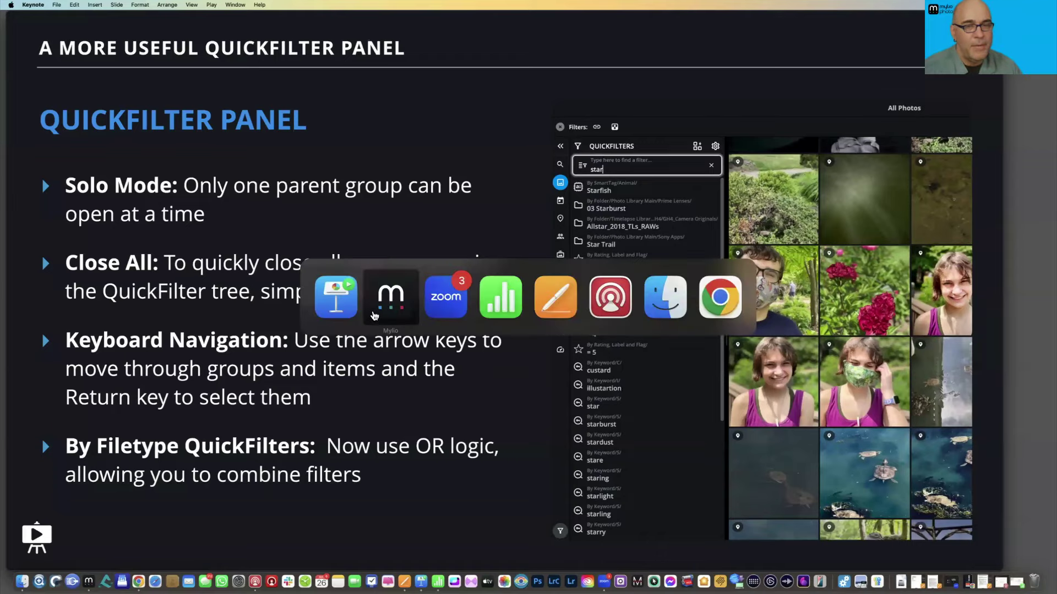
{"action": "left_click", "coordinate": [373, 315]}
{"action": "key", "text": "super+Tab"}
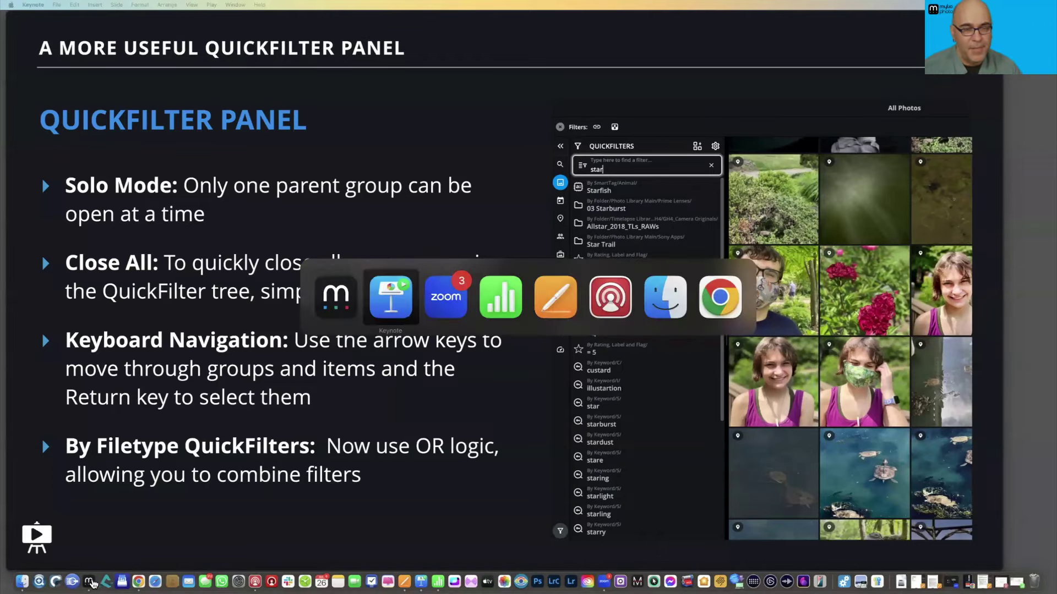
{"action": "left_click", "coordinate": [89, 583]}
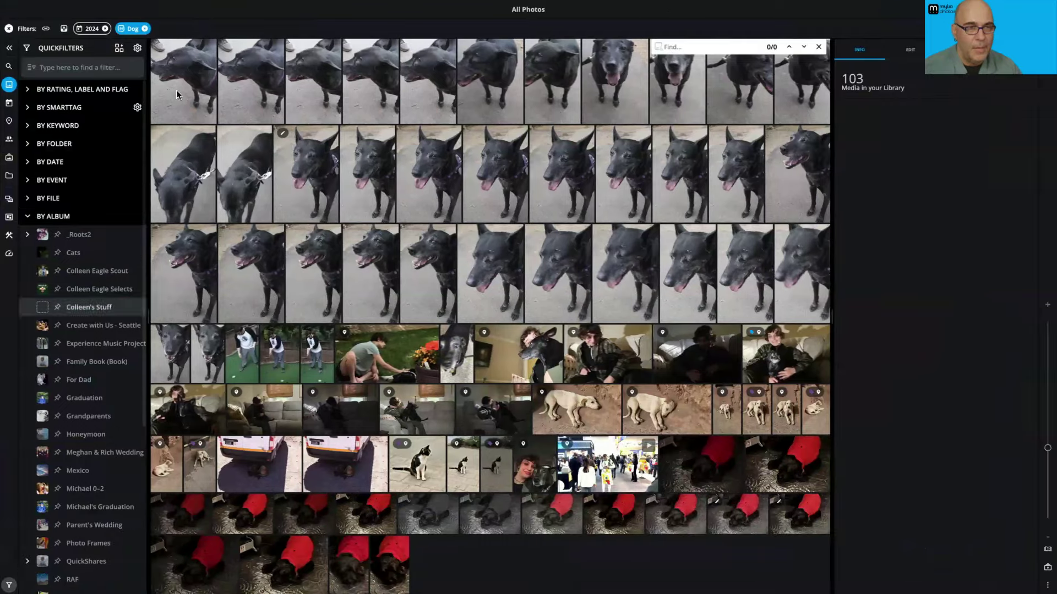
Step: Remove the Dog and 2024 filters, and find the Sky SmartTag filter with "sky" to apply it pinned
{"action": "left_click", "coordinate": [145, 28]}
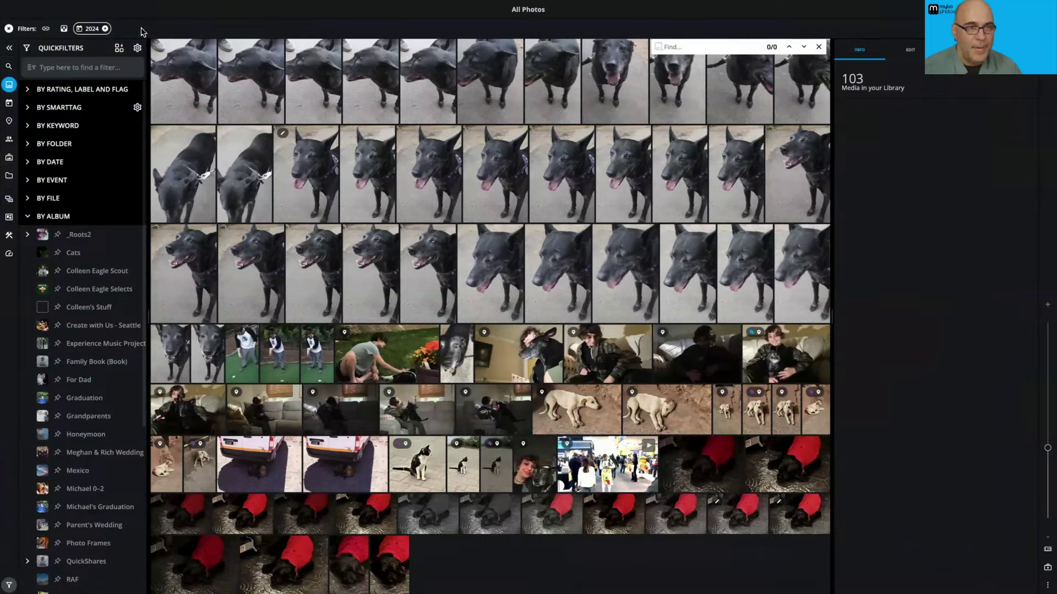
{"action": "left_click", "coordinate": [106, 29]}
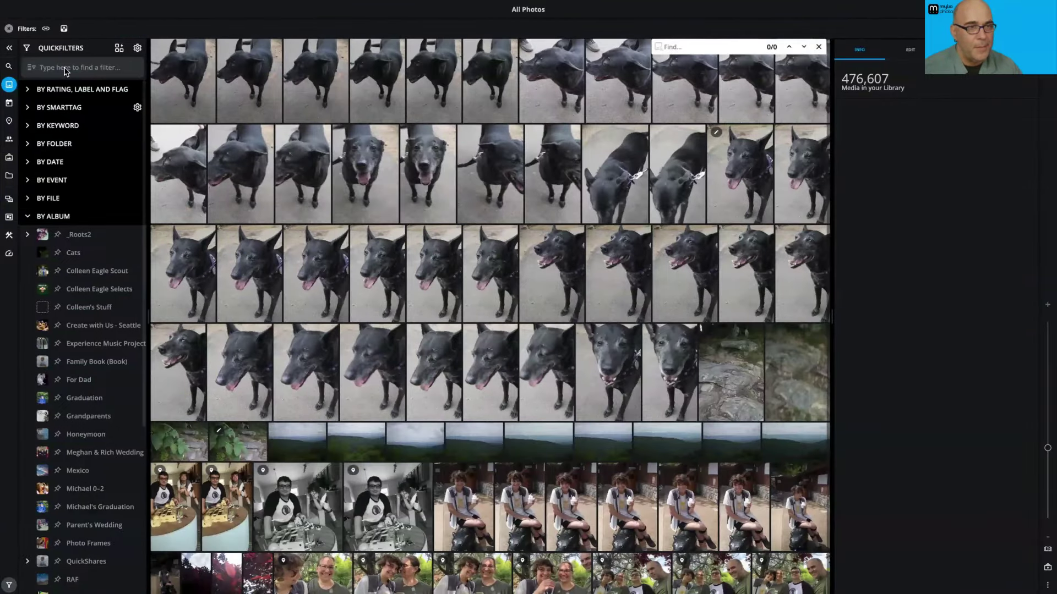
{"action": "left_click", "coordinate": [65, 68]}
{"action": "type", "text": "sky"}
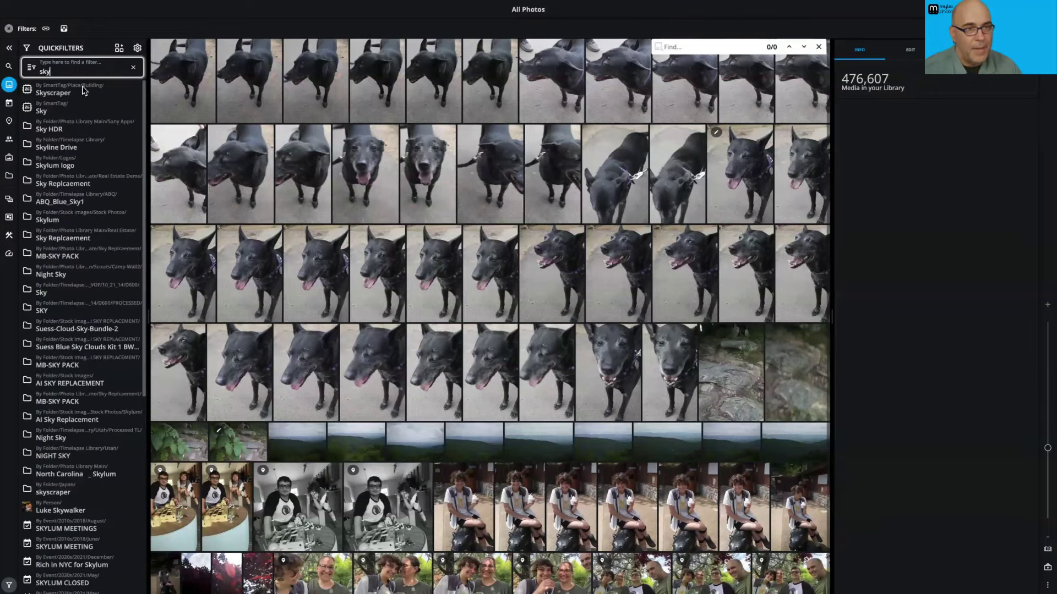
{"action": "left_click", "coordinate": [45, 113]}
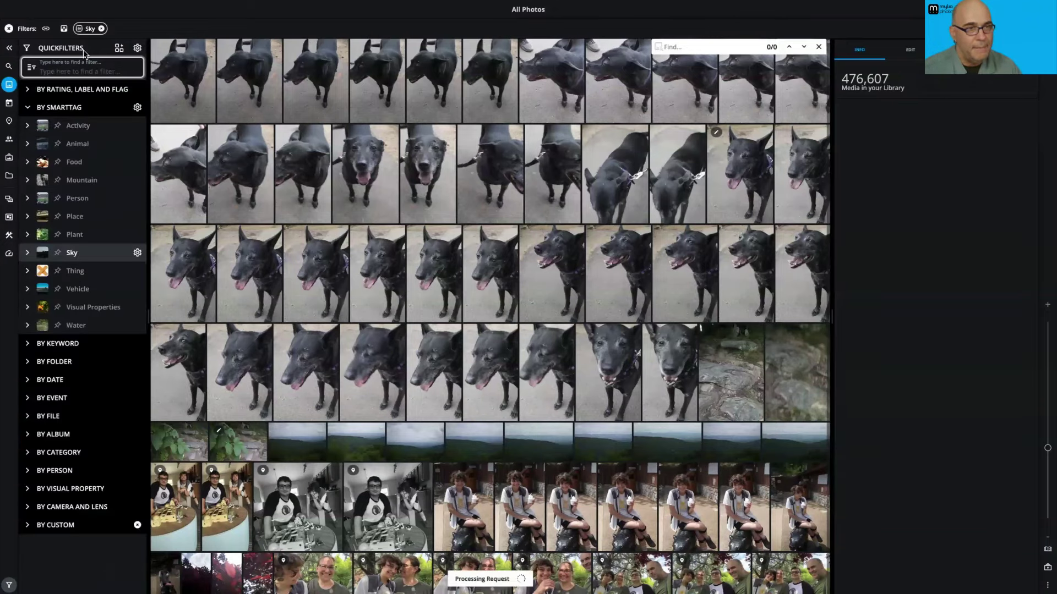
{"action": "left_click", "coordinate": [88, 29]}
{"action": "left_click", "coordinate": [88, 87]}
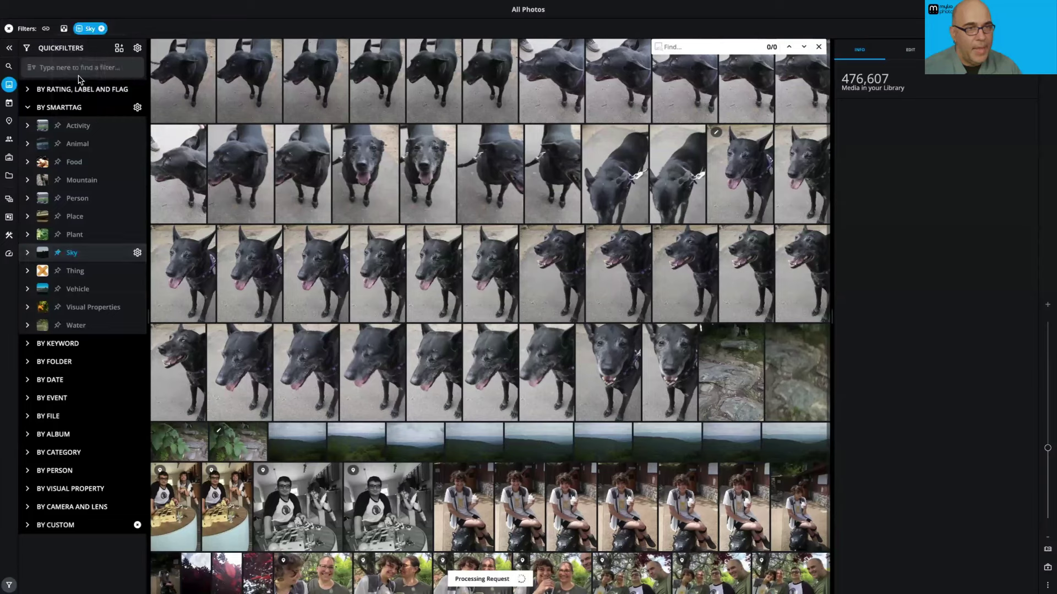
Step: Search the filters for "orange" and add the Orange color SmartTag from Visual Properties
{"action": "left_click", "coordinate": [72, 71]}
{"action": "type", "text": "range"}
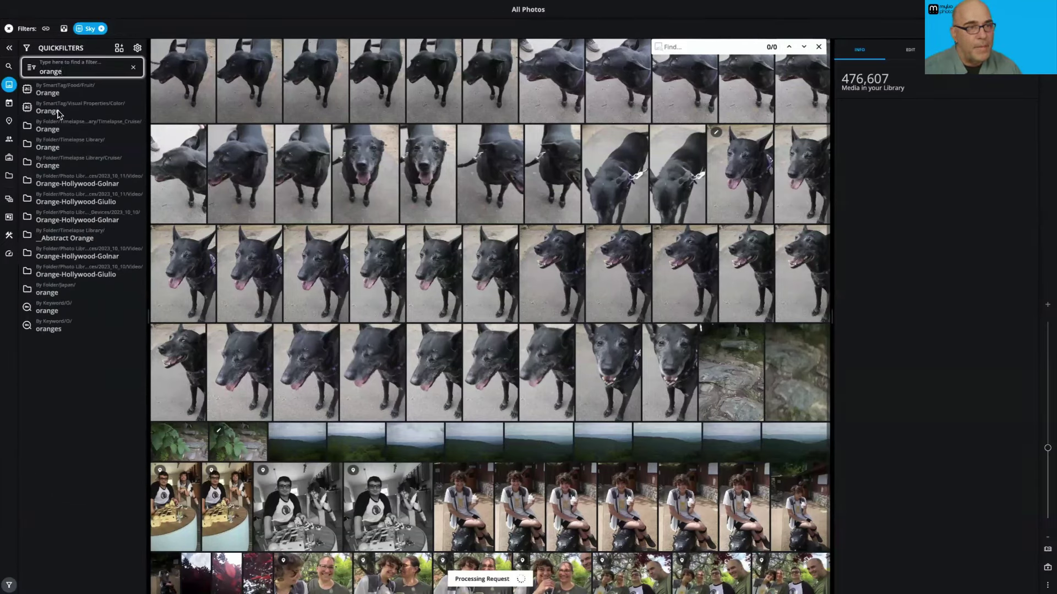
{"action": "left_click", "coordinate": [58, 113]}
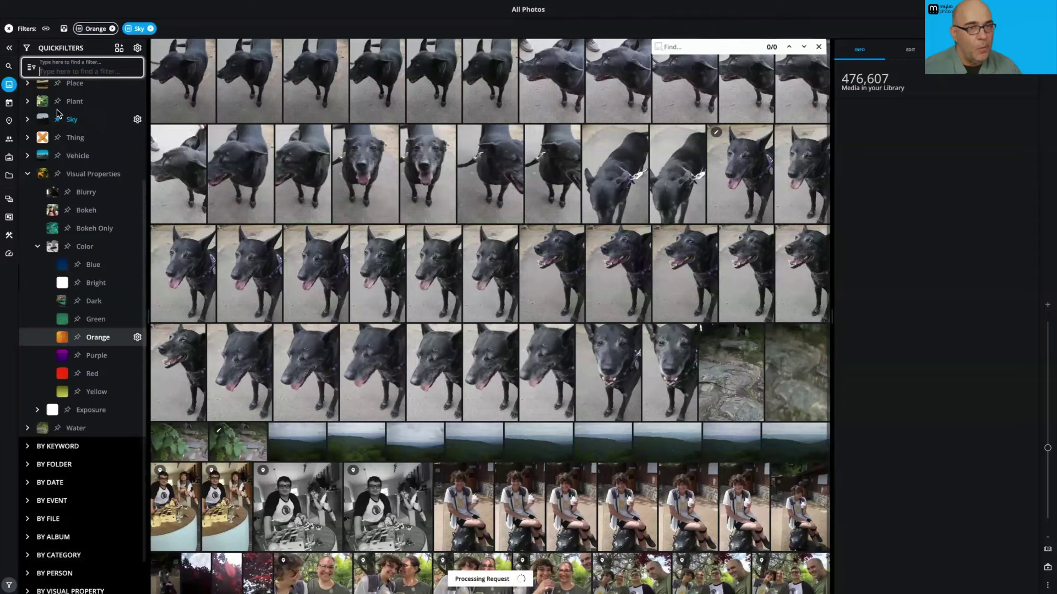
Step: Adjust the AI sensitivity for detecting Orange and apply it to the filtered photos
{"action": "left_click", "coordinate": [137, 338]}
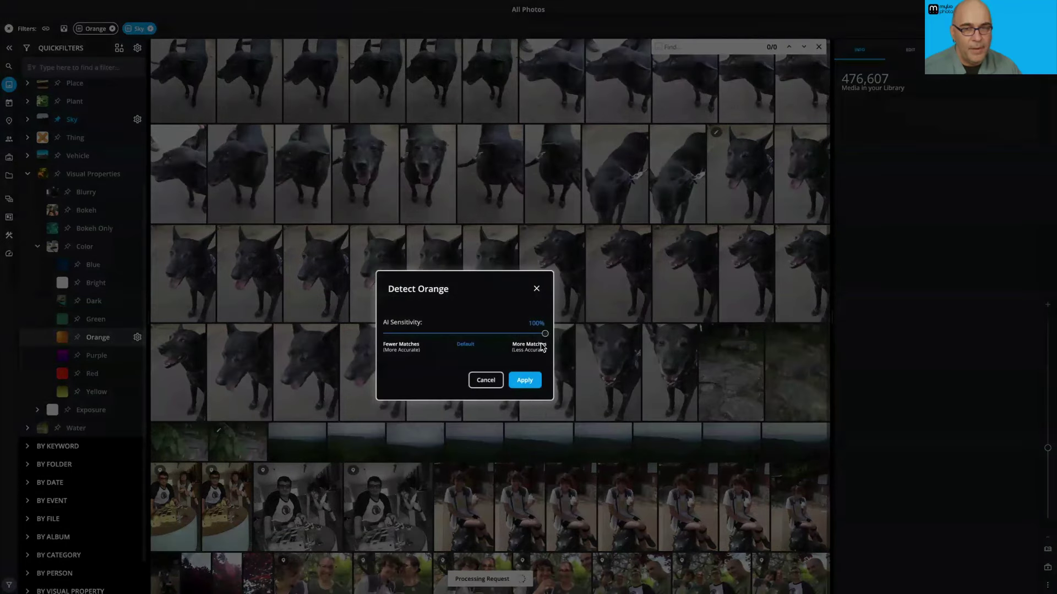
{"action": "mouse_move", "coordinate": [478, 338]}
{"action": "left_mouse_down"}
{"action": "mouse_move", "coordinate": [420, 336]}
{"action": "mouse_move", "coordinate": [528, 337]}
{"action": "mouse_move", "coordinate": [418, 335]}
{"action": "mouse_move", "coordinate": [486, 335]}
{"action": "left_mouse_up"}
{"action": "left_click", "coordinate": [524, 380]}
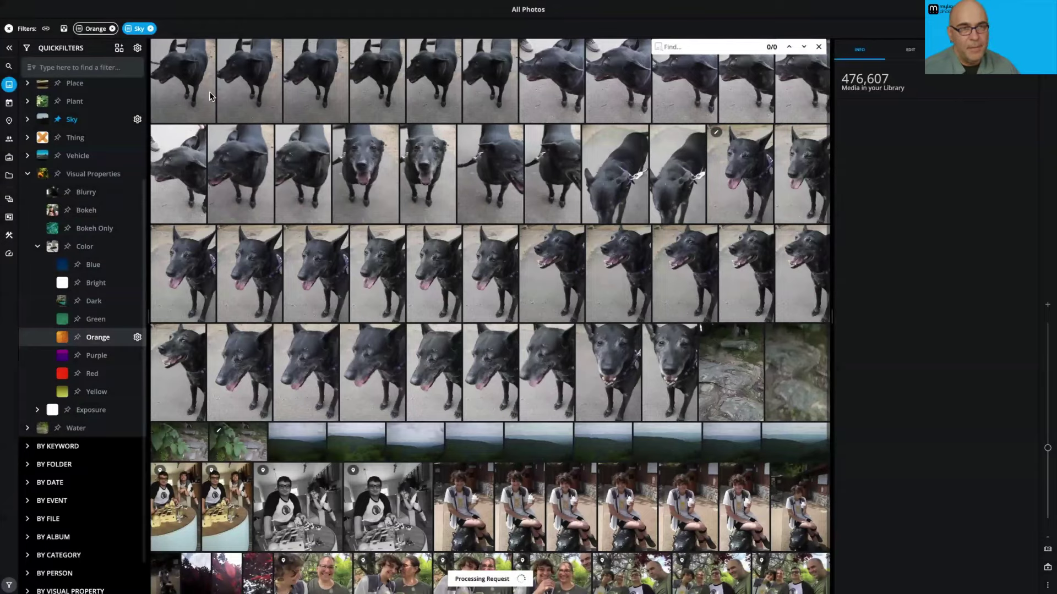
{"action": "scroll", "coordinate": [213, 345], "scroll_direction": "down", "scroll_amount": 3}
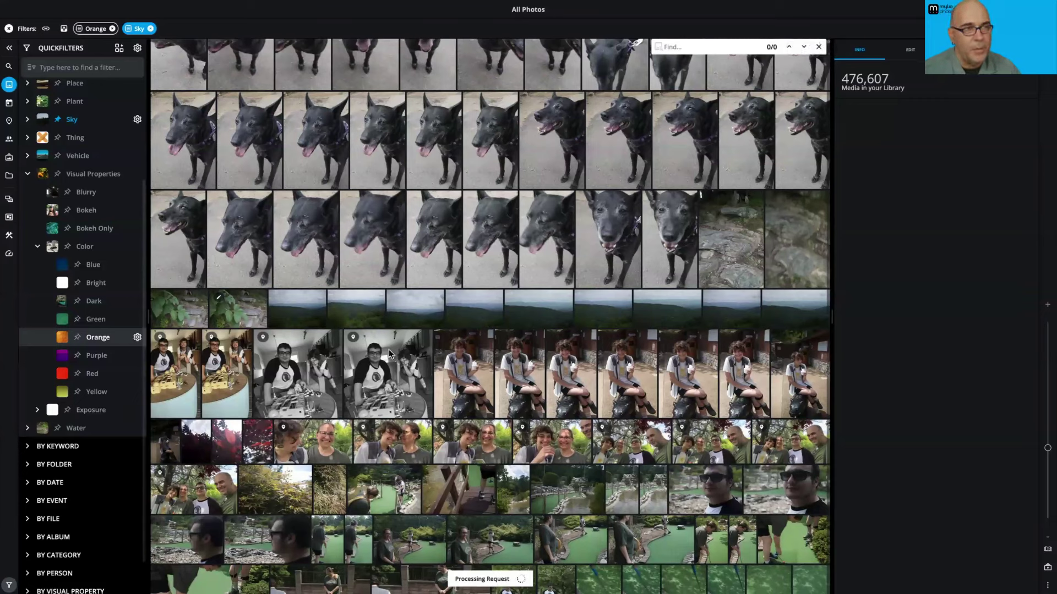
Step: Switch to Keynote, advance two slides to the Dynamic Search overview and return to Mylio Photos
{"action": "key", "text": "super+Tab"}
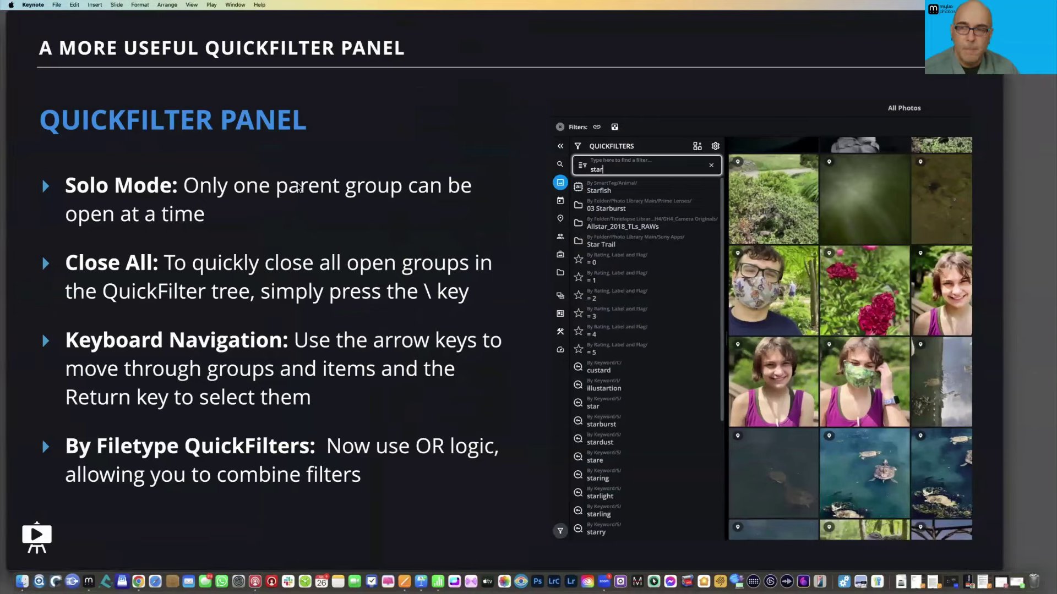
{"action": "key", "text": "Right"}
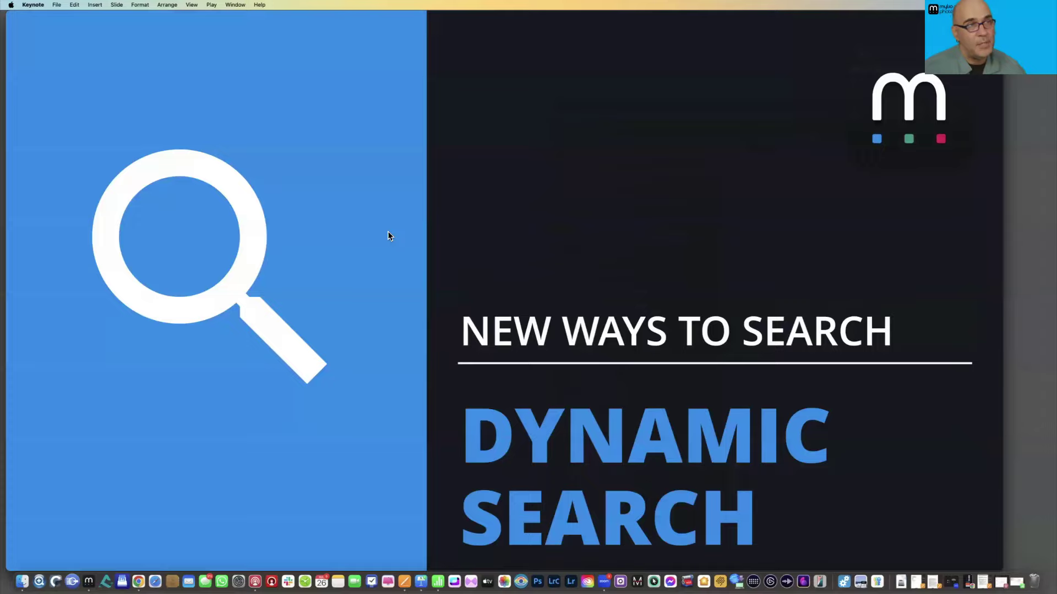
{"action": "key", "text": "Right"}
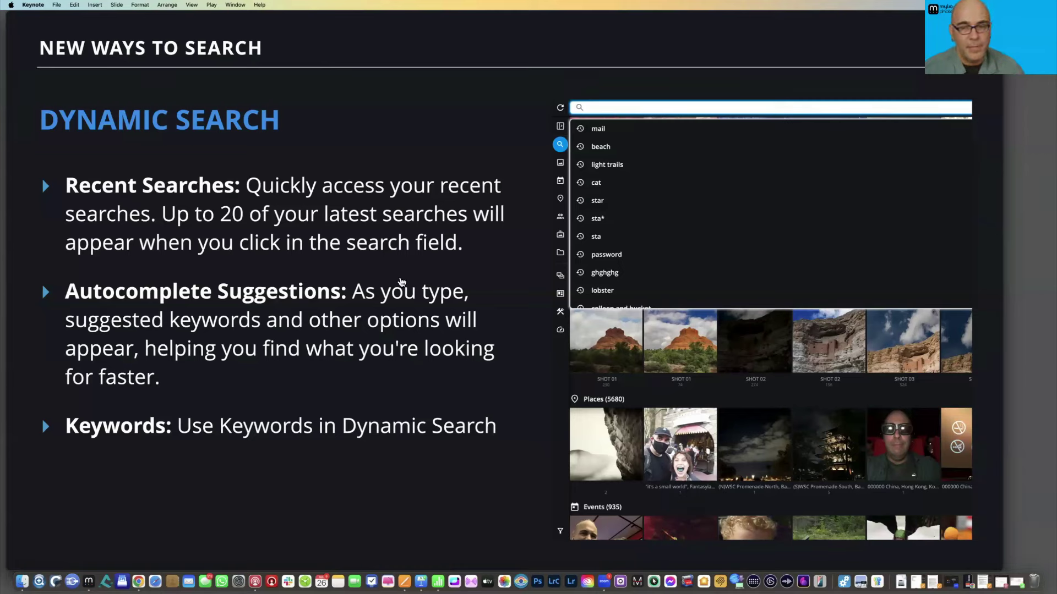
{"action": "key", "text": "super+Tab"}
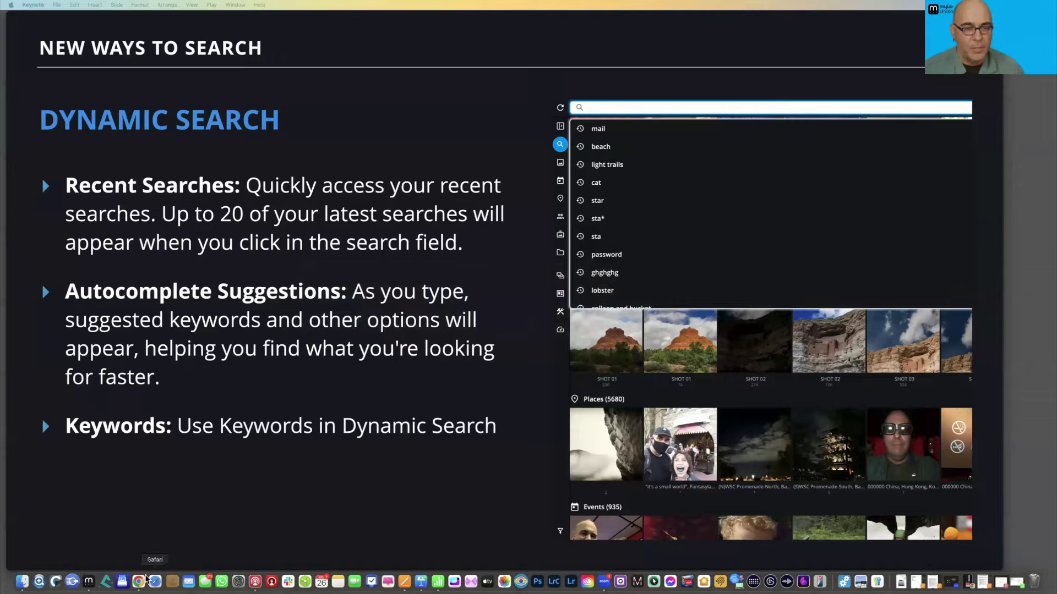
{"action": "left_click", "coordinate": [89, 581]}
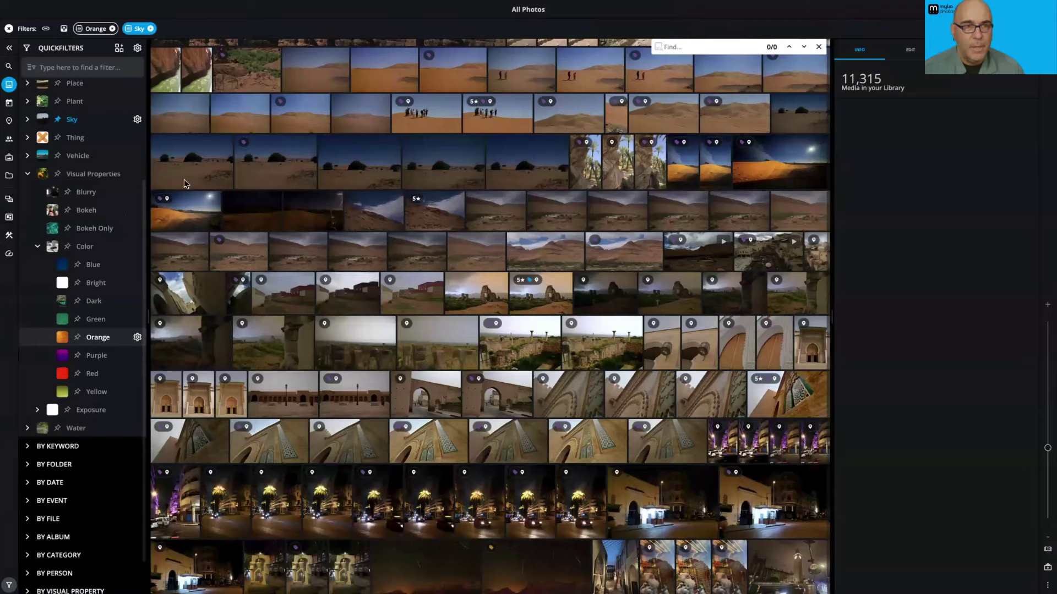
Step: Pin the Orange color filter and add Bright as another pinned color filter
{"action": "scroll", "coordinate": [322, 240], "scroll_direction": "down", "scroll_amount": 15}
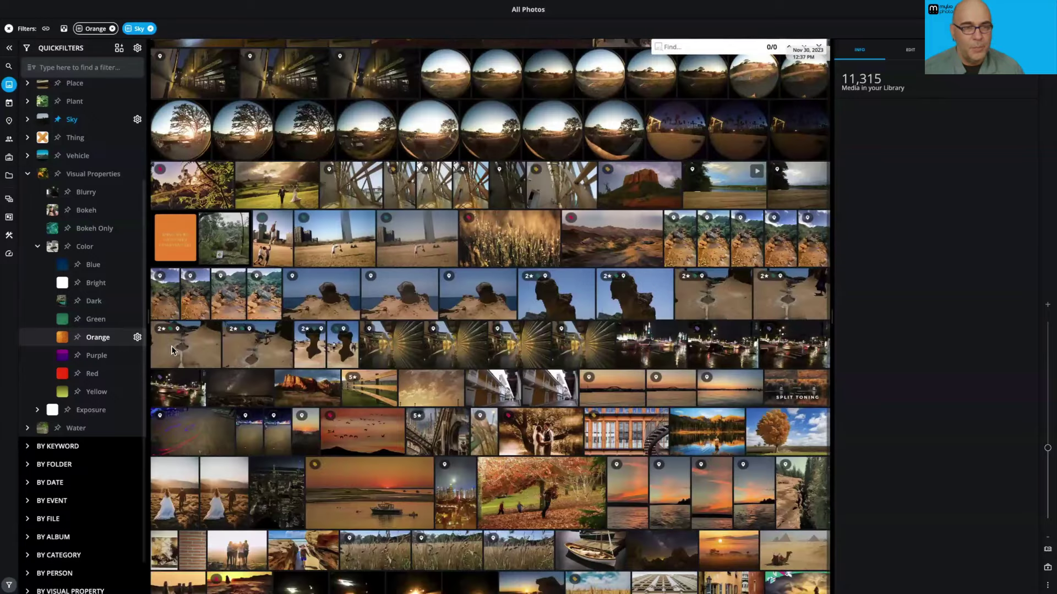
{"action": "left_click", "coordinate": [79, 338]}
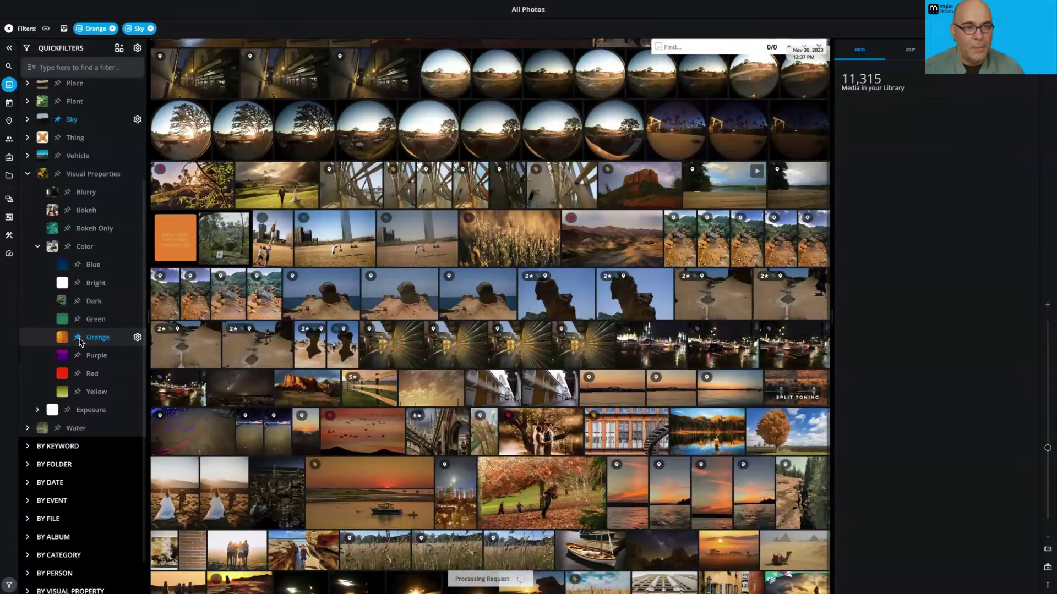
{"action": "left_click", "coordinate": [78, 284]}
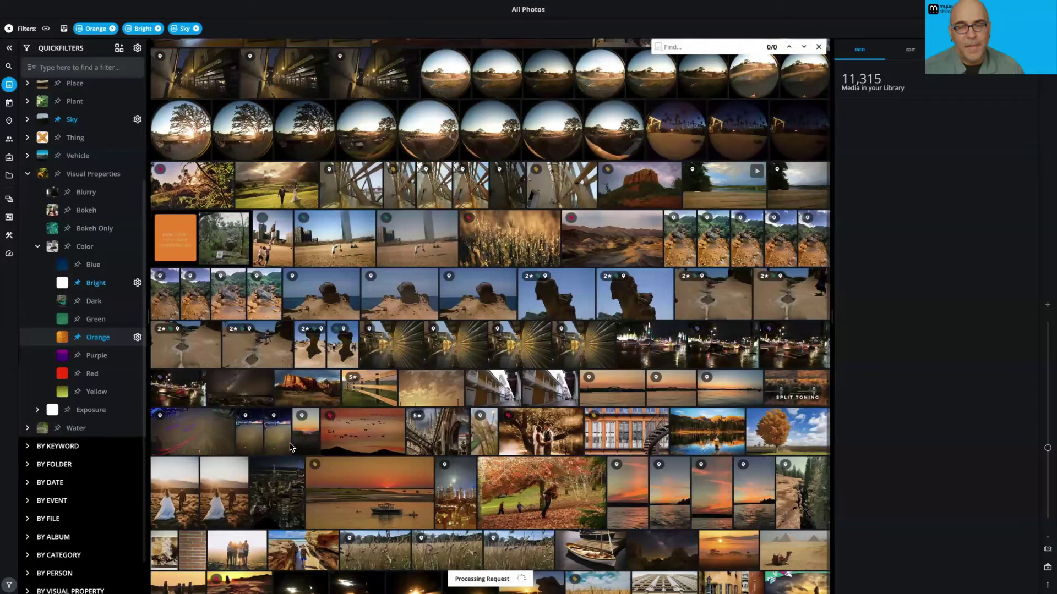
{"action": "scroll", "coordinate": [654, 413], "scroll_direction": "down", "scroll_amount": 3}
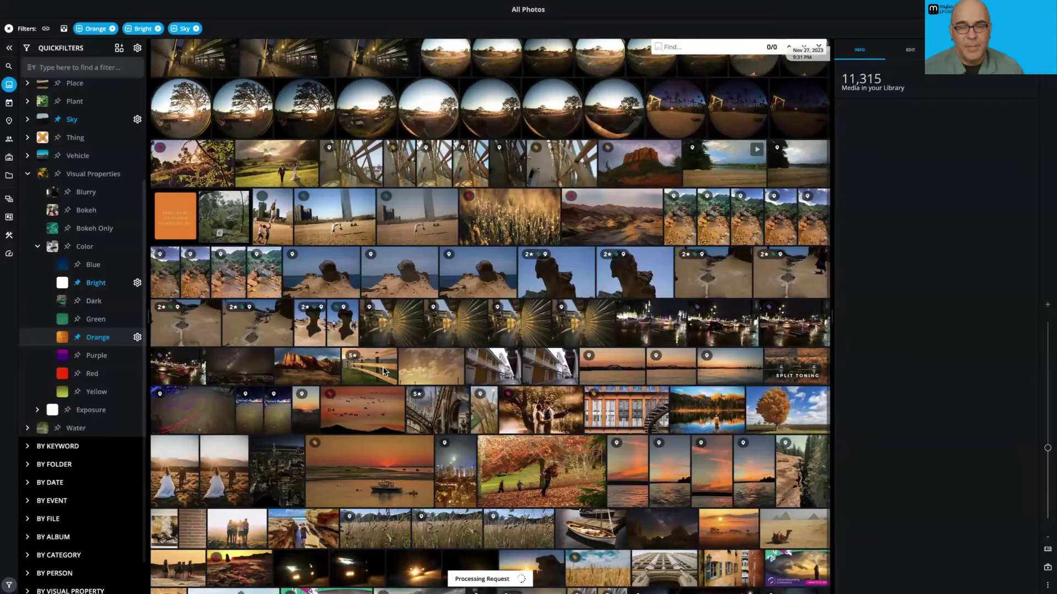
{"action": "scroll", "coordinate": [471, 382], "scroll_direction": "down", "scroll_amount": 3}
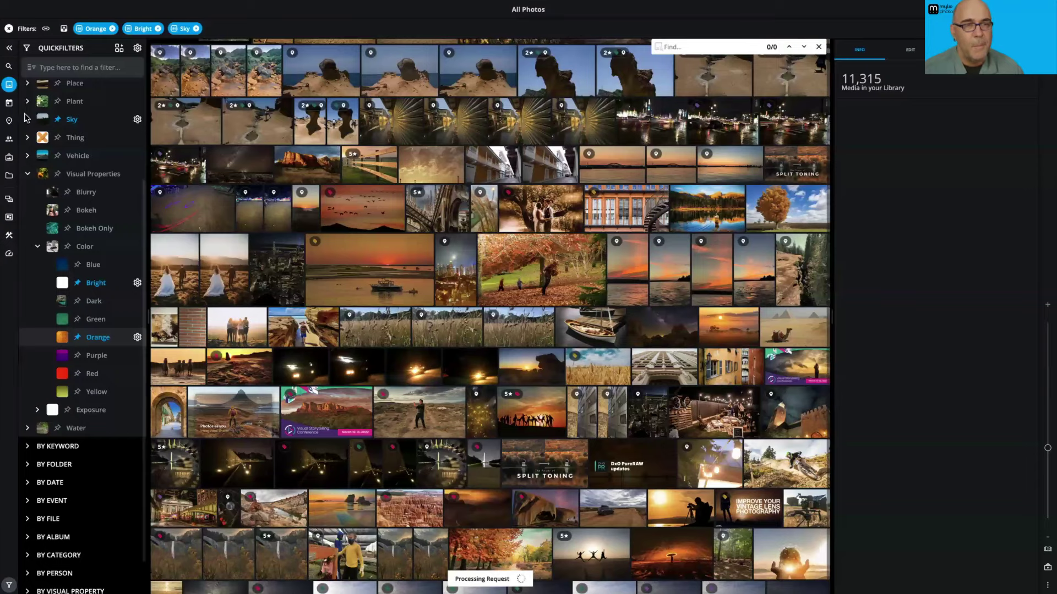
Step: Open Dynamic Search and rerun "soccer" from the recent searches
{"action": "left_click", "coordinate": [9, 66]}
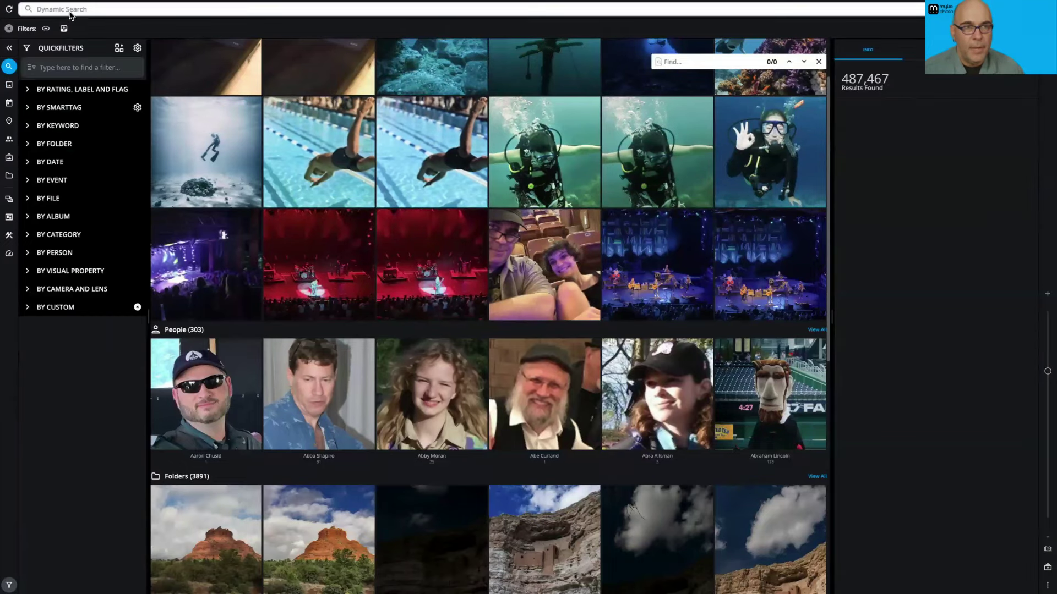
{"action": "left_click", "coordinate": [68, 10]}
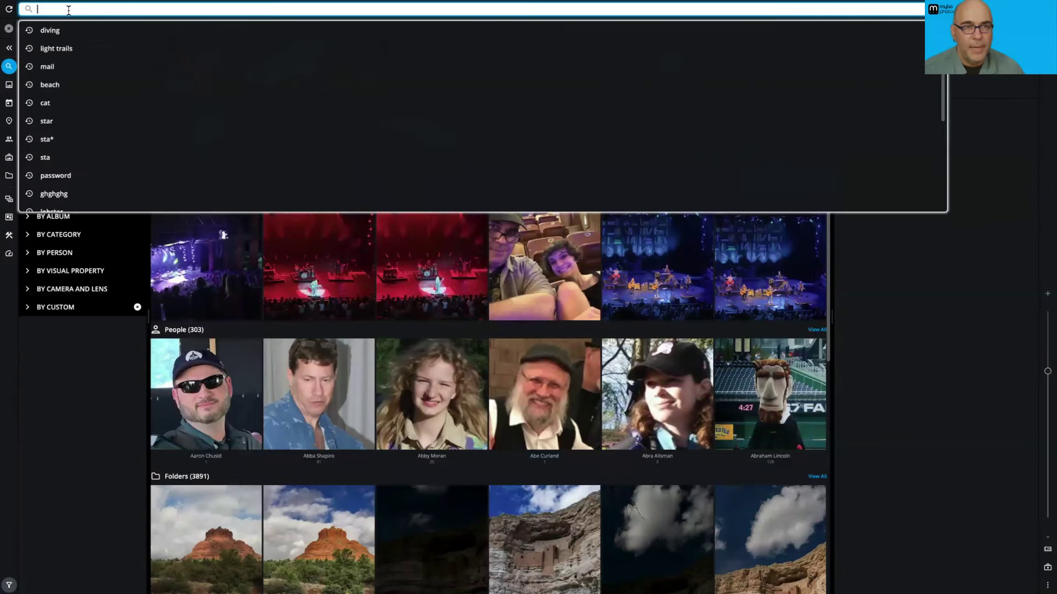
{"action": "scroll", "coordinate": [106, 119], "scroll_direction": "down", "scroll_amount": 3}
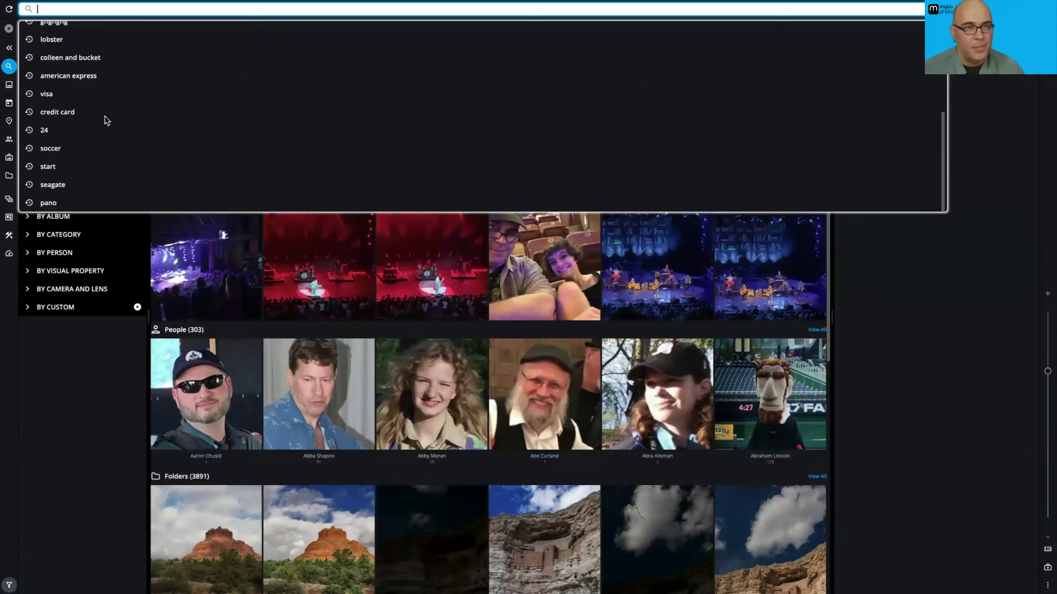
{"action": "left_click", "coordinate": [56, 152]}
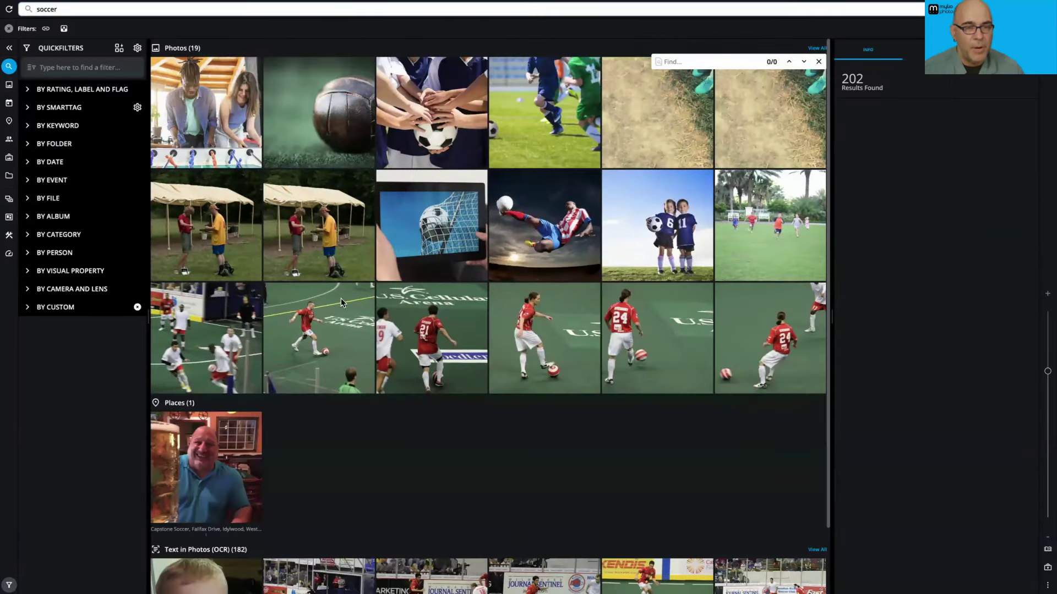
Step: Review the soccer results and select six photos: the old ball, grass match, tablet, two boys in jerseys, and two shots of the number 24 player
{"action": "scroll", "coordinate": [342, 298], "scroll_direction": "down", "scroll_amount": 2}
{"action": "scroll", "coordinate": [339, 298], "scroll_direction": "up", "scroll_amount": 1}
{"action": "scroll", "coordinate": [338, 293], "scroll_direction": "up", "scroll_amount": 1}
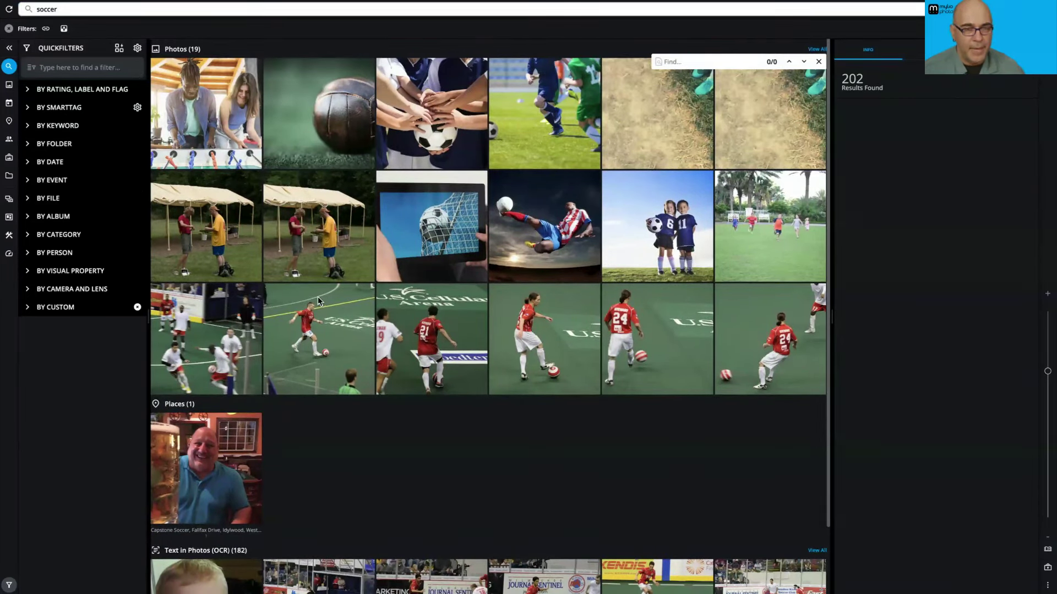
{"action": "scroll", "coordinate": [311, 338], "scroll_direction": "down", "scroll_amount": 3}
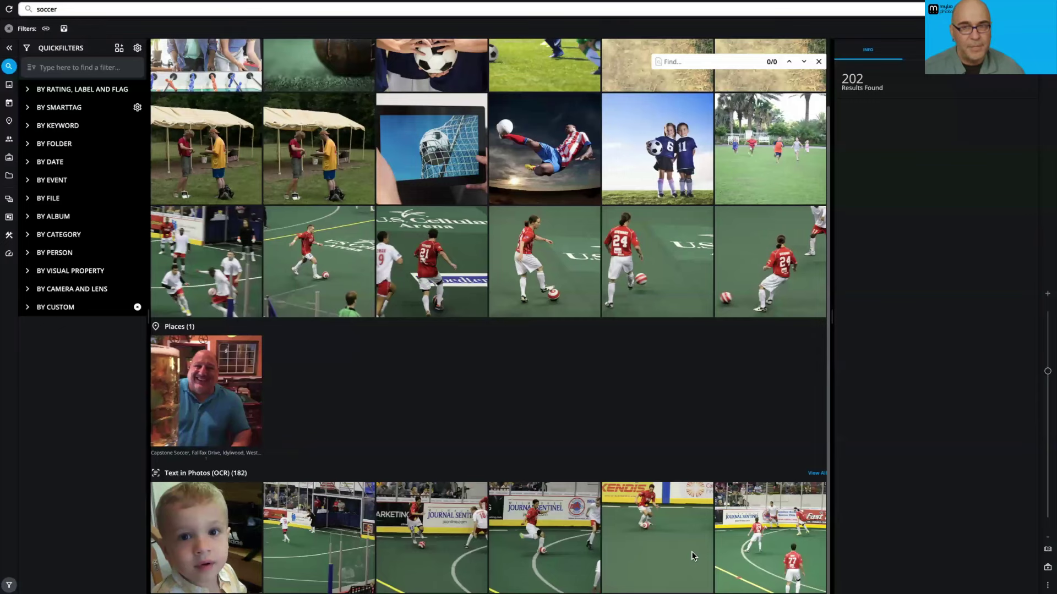
{"action": "scroll", "coordinate": [598, 456], "scroll_direction": "up", "scroll_amount": 2}
{"action": "scroll", "coordinate": [597, 454], "scroll_direction": "up", "scroll_amount": 1}
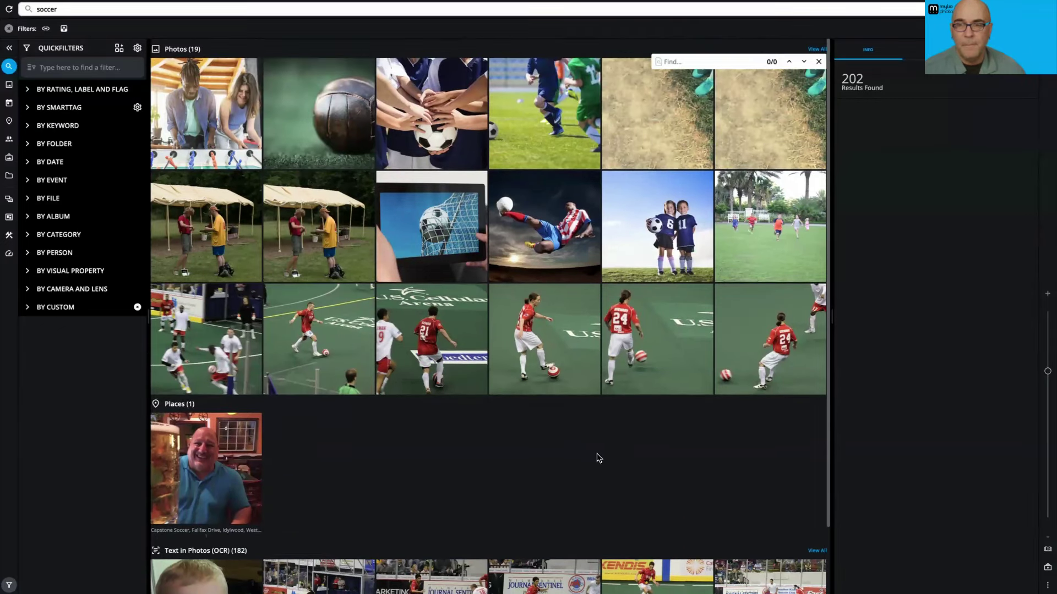
{"action": "left_click", "coordinate": [542, 132]}
{"action": "left_click", "coordinate": [424, 251], "text": "ctrl"}
{"action": "left_click", "coordinate": [549, 346], "text": "ctrl"}
{"action": "left_click", "coordinate": [638, 332], "text": "ctrl"}
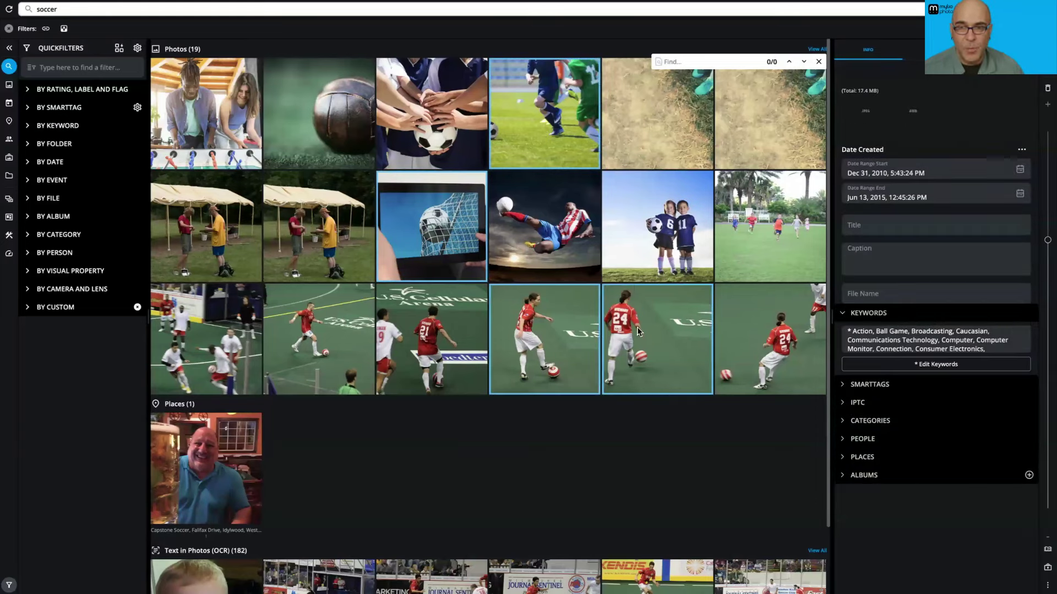
{"action": "left_click", "coordinate": [638, 245], "text": "ctrl"}
{"action": "left_click", "coordinate": [273, 137], "text": "ctrl"}
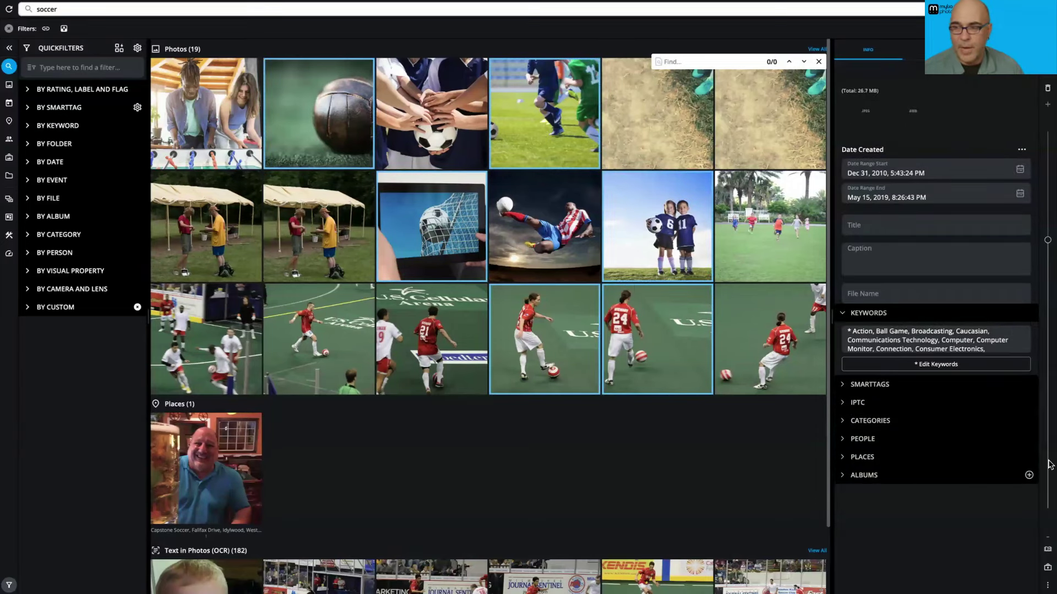
Step: Open the holding tray for folders and albums and add the six selected soccer photos to it
{"action": "left_click", "coordinate": [1047, 569]}
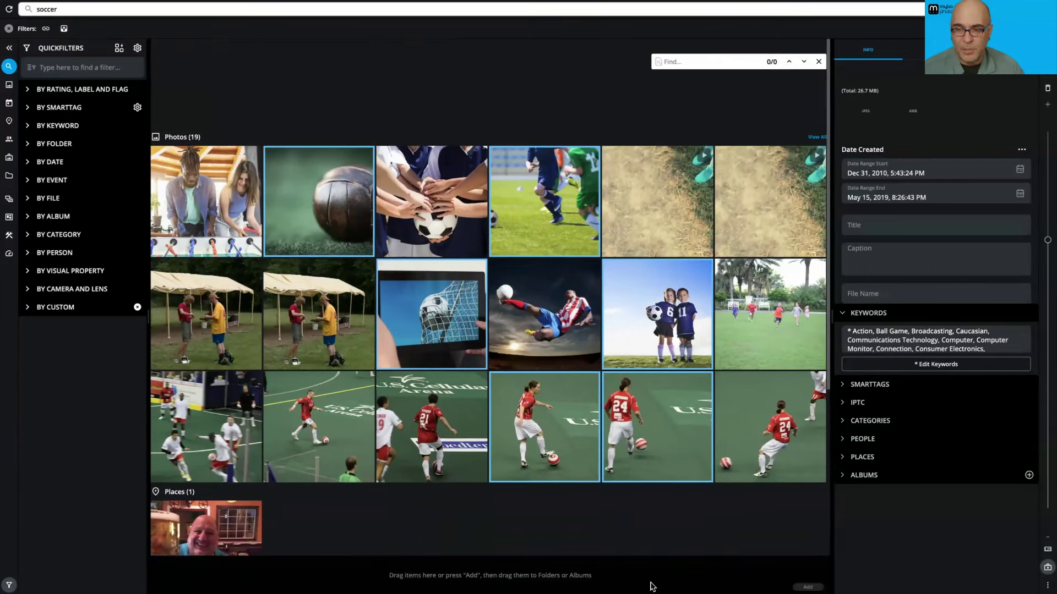
{"action": "left_click", "coordinate": [807, 587]}
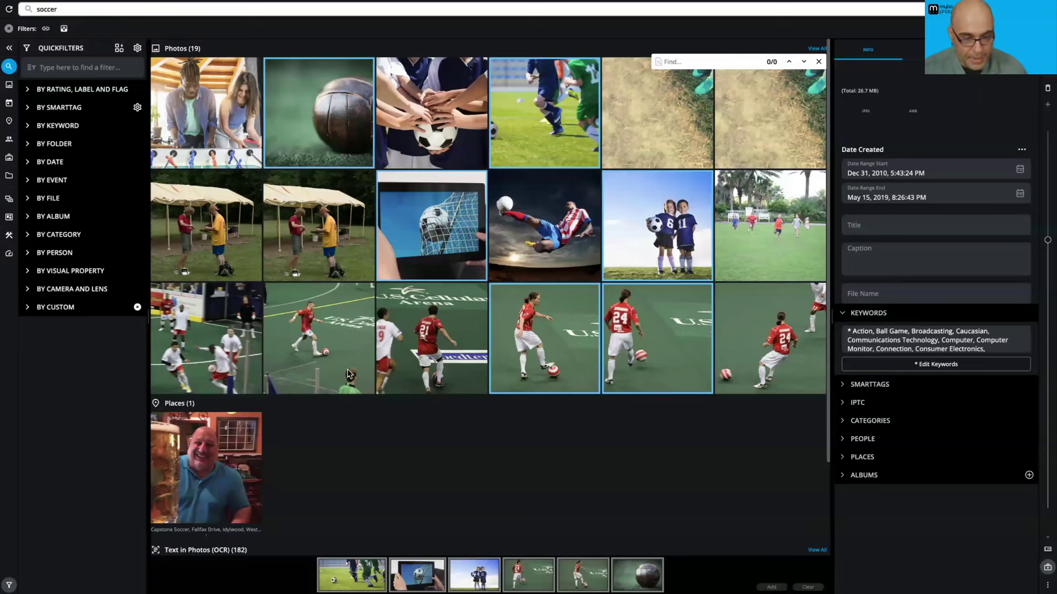
Step: Take Mylio Photos out of full screen, switch to Google Chrome and open the Amazon home page
{"action": "key", "text": "super+Tab"}
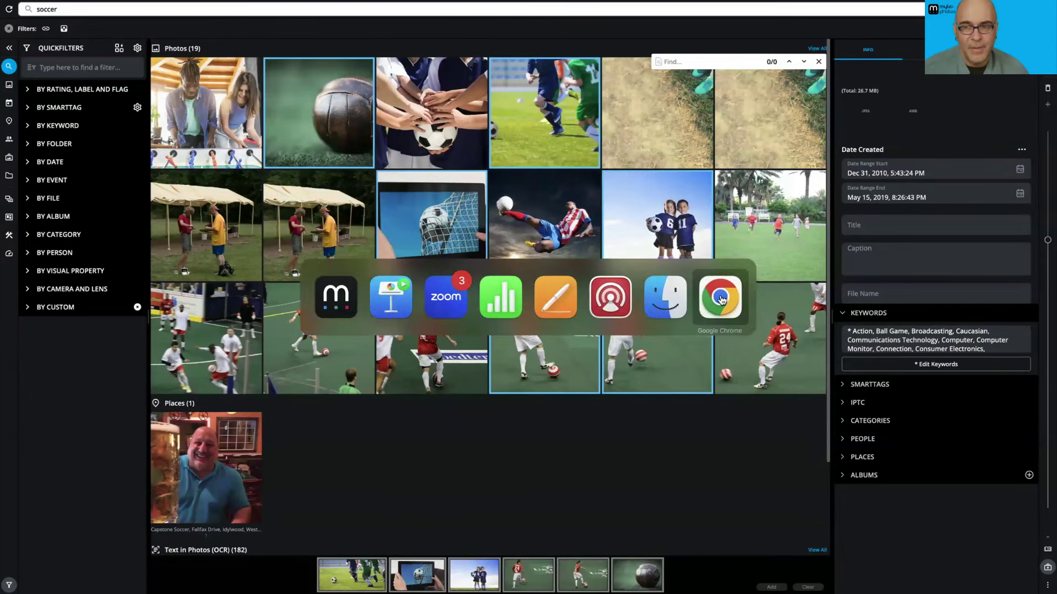
{"action": "key", "text": "Escape"}
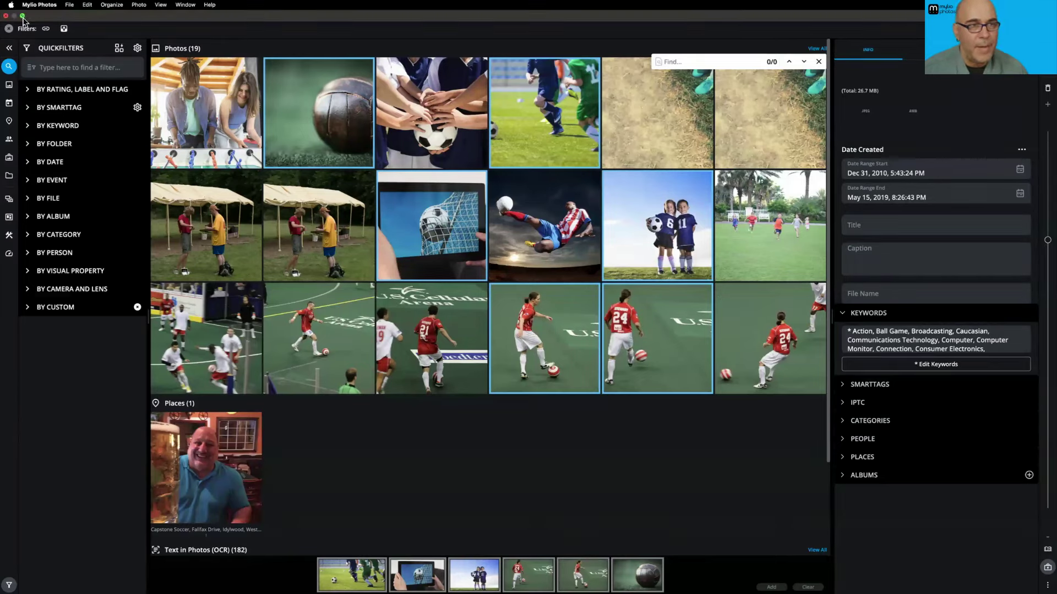
{"action": "left_click", "coordinate": [23, 17]}
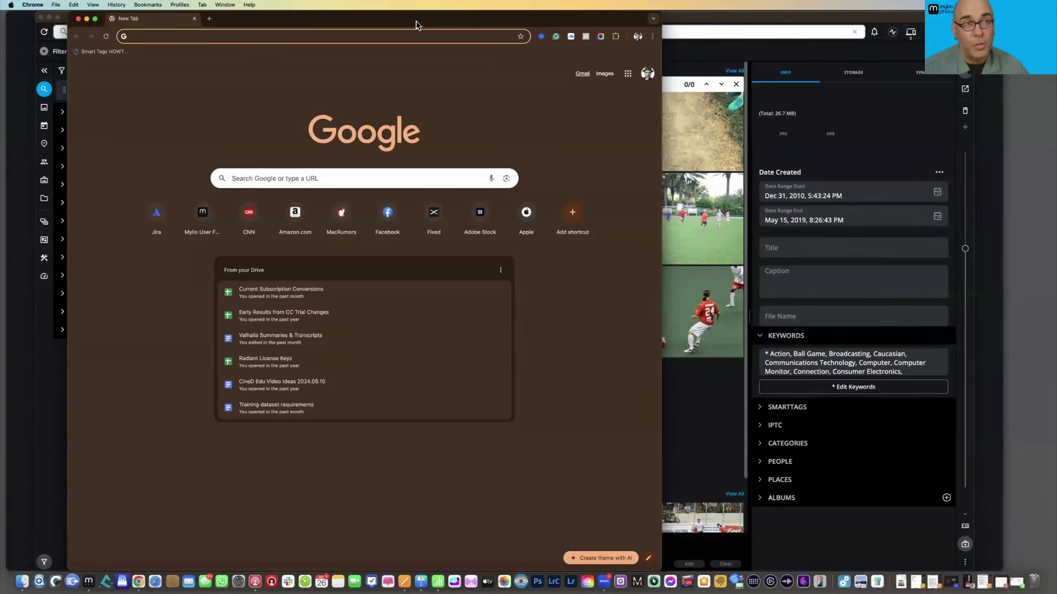
{"action": "type", "text": "ama"}
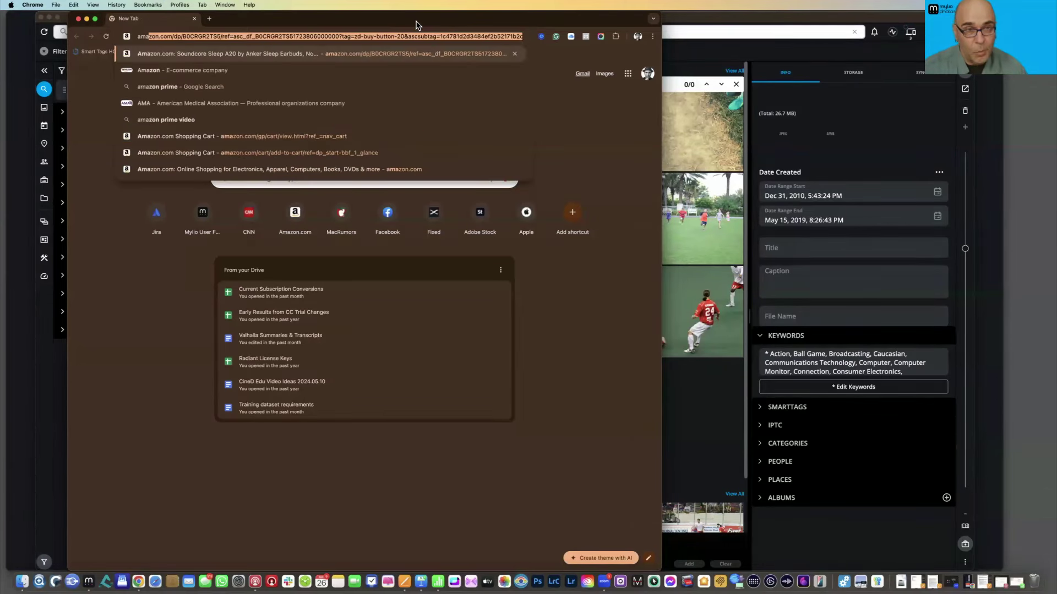
{"action": "key", "text": "Return"}
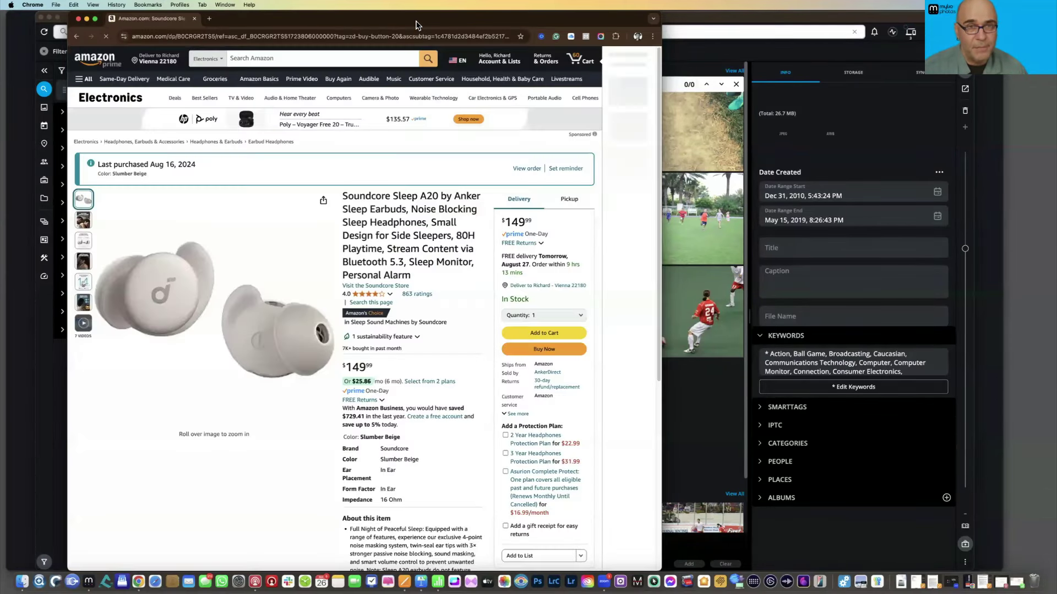
{"action": "left_click", "coordinate": [93, 65]}
Step: Search Amazon for "star wars" and narrow the results to the Toys & Games department
{"action": "left_click", "coordinate": [241, 59]}
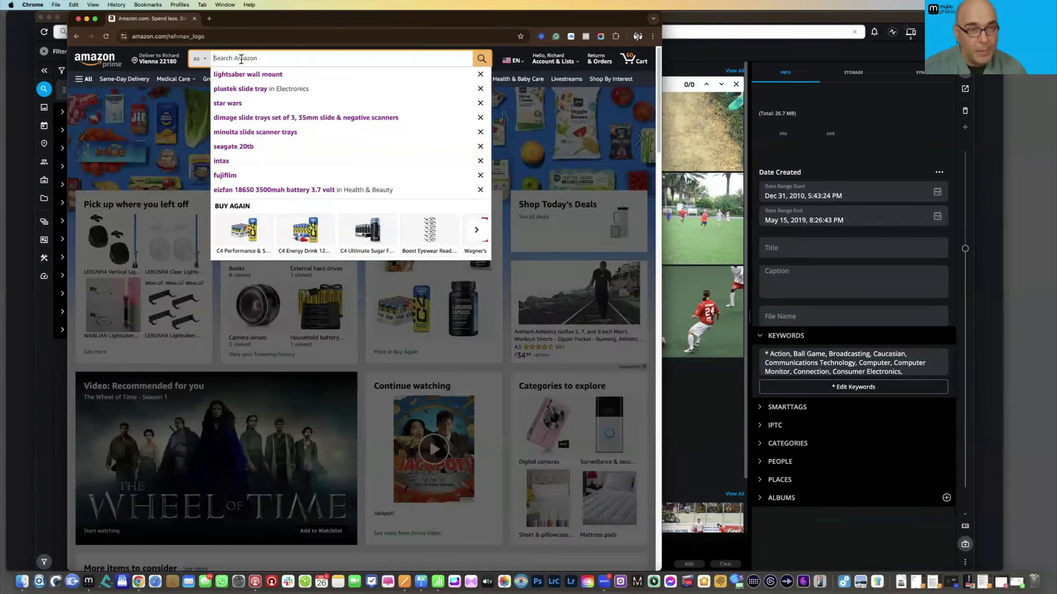
{"action": "type", "text": "star wars"}
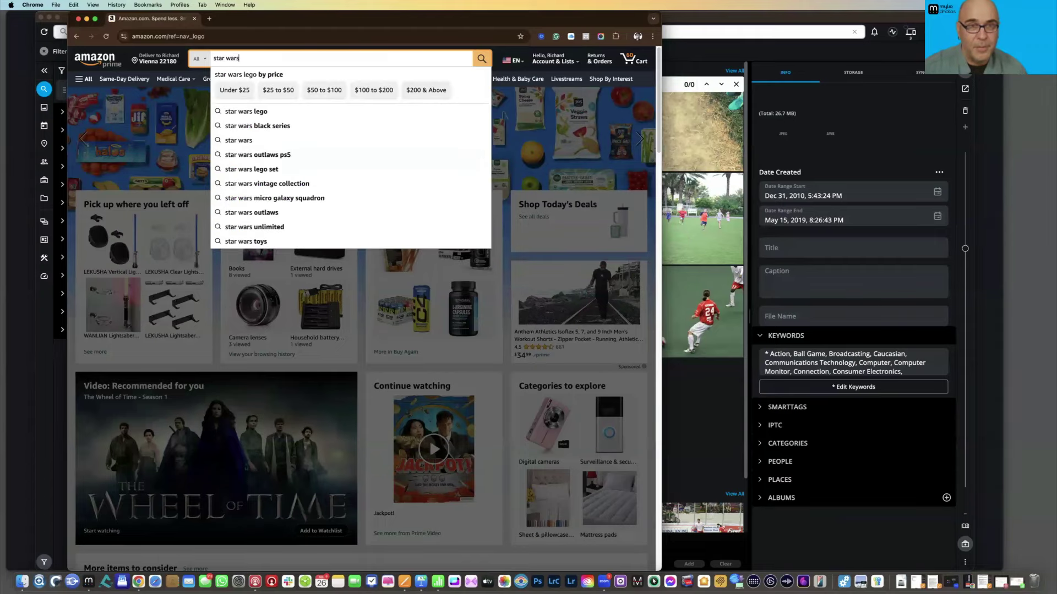
{"action": "key", "text": "Return"}
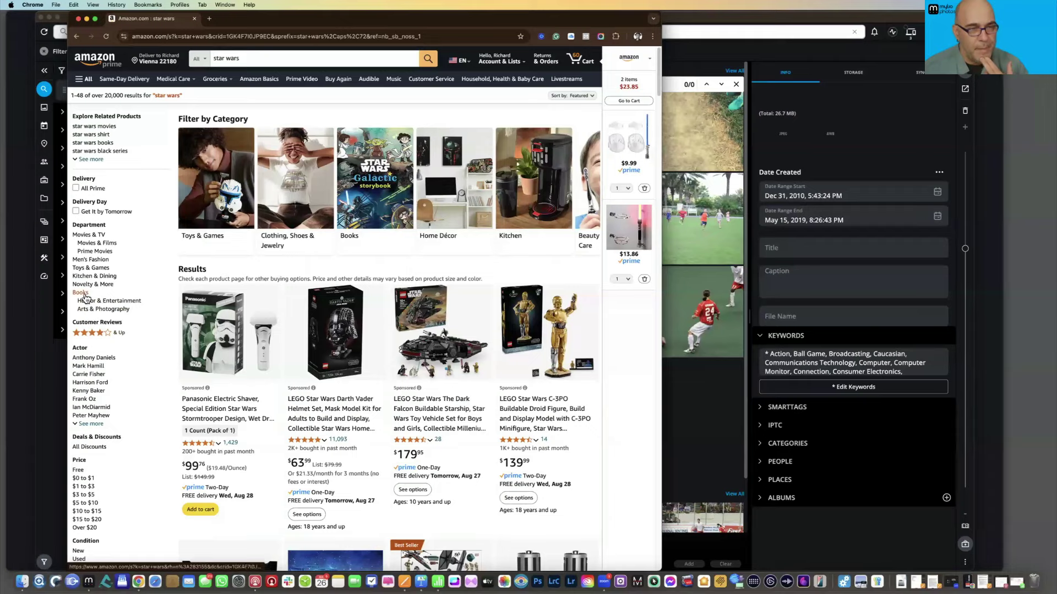
{"action": "left_click", "coordinate": [93, 268]}
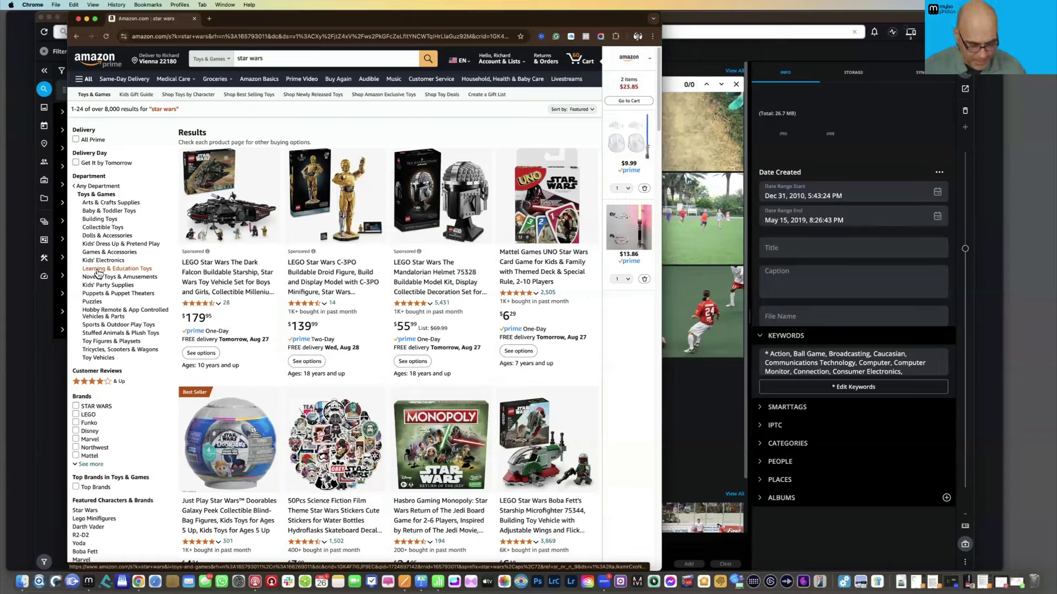
Step: Find "monop" within the Amazon results page and switch back to Mylio Photos
{"action": "key", "text": "super+f"}
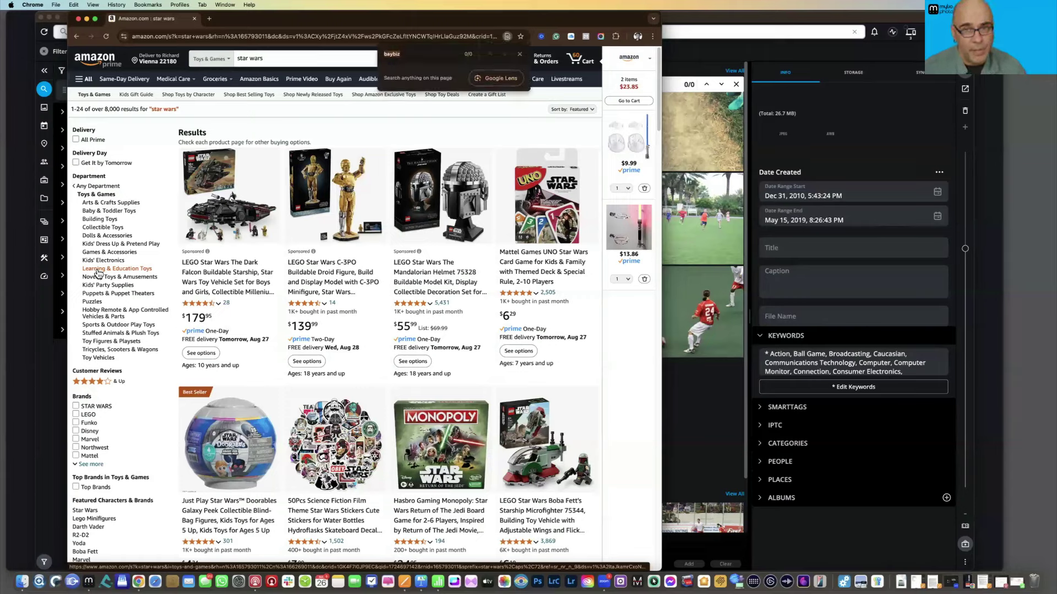
{"action": "type", "text": "monop"}
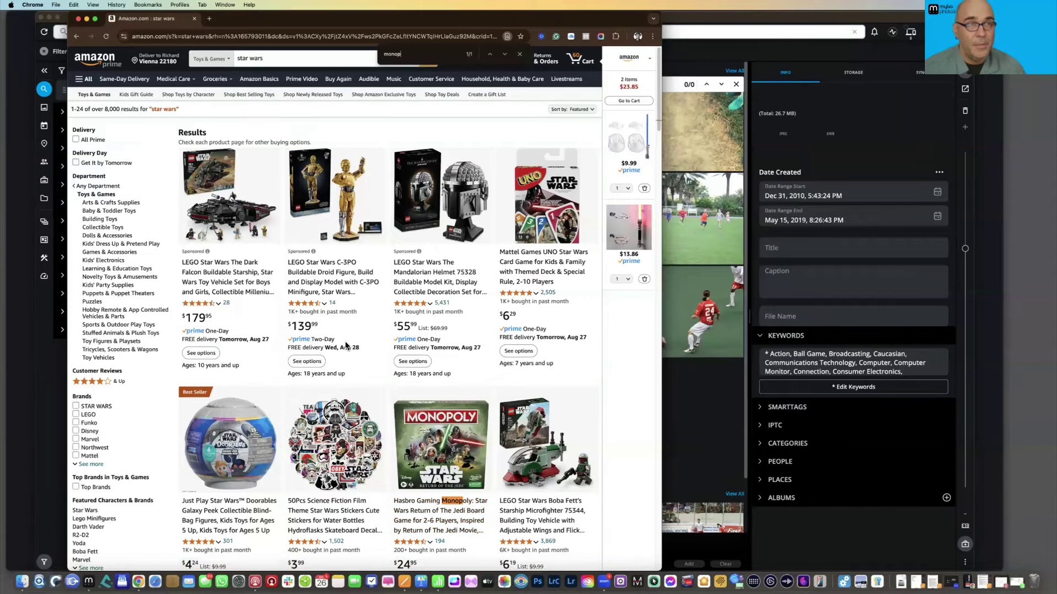
{"action": "key", "text": "super+Tab"}
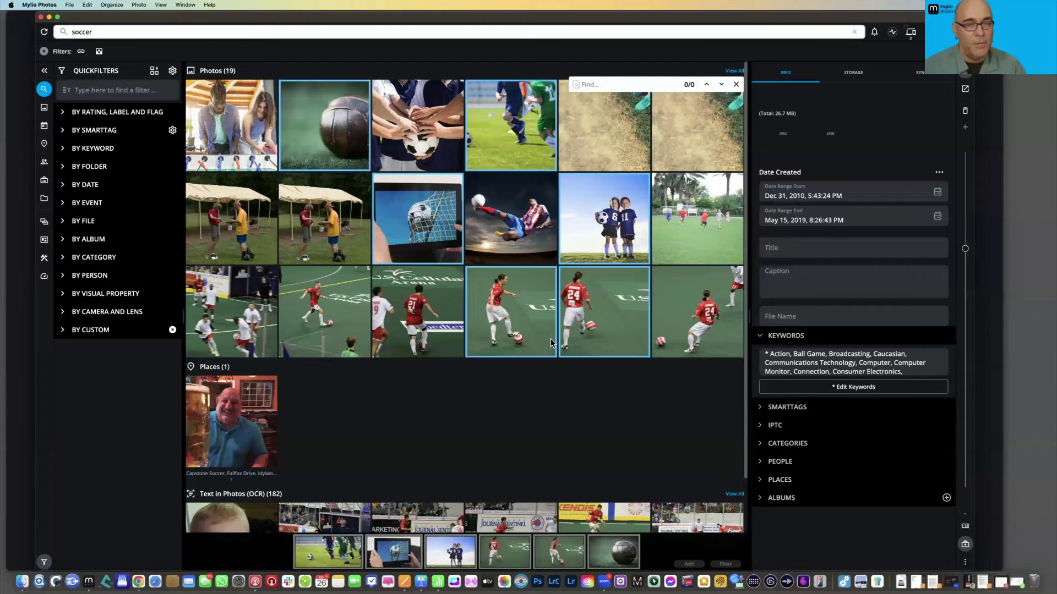
Step: Clear the photo selection, open the photo of the number 21 player and show its day in the calendar
{"action": "left_click", "coordinate": [612, 414]}
{"action": "double_click", "coordinate": [428, 321]}
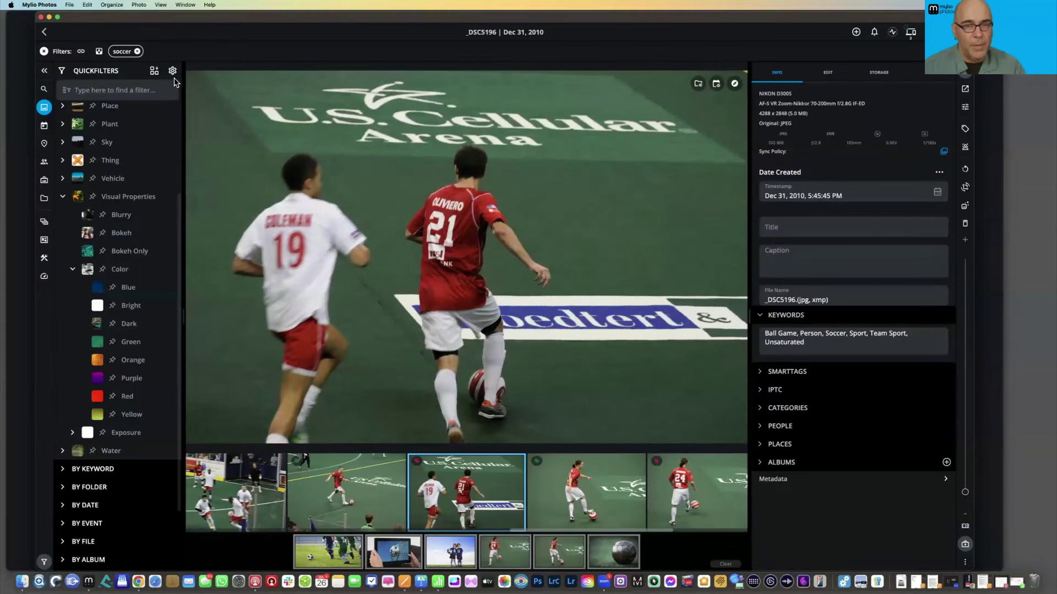
{"action": "left_click", "coordinate": [716, 84]}
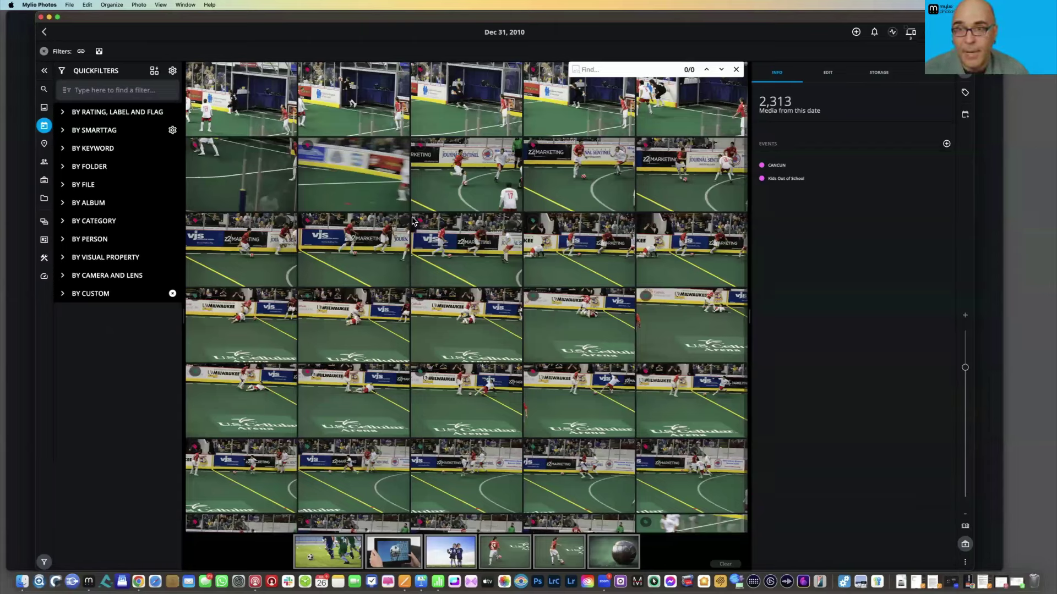
Step: Try to find a number within the Dec 31, 2010 photos and close the Find bar
{"action": "left_click", "coordinate": [603, 69]}
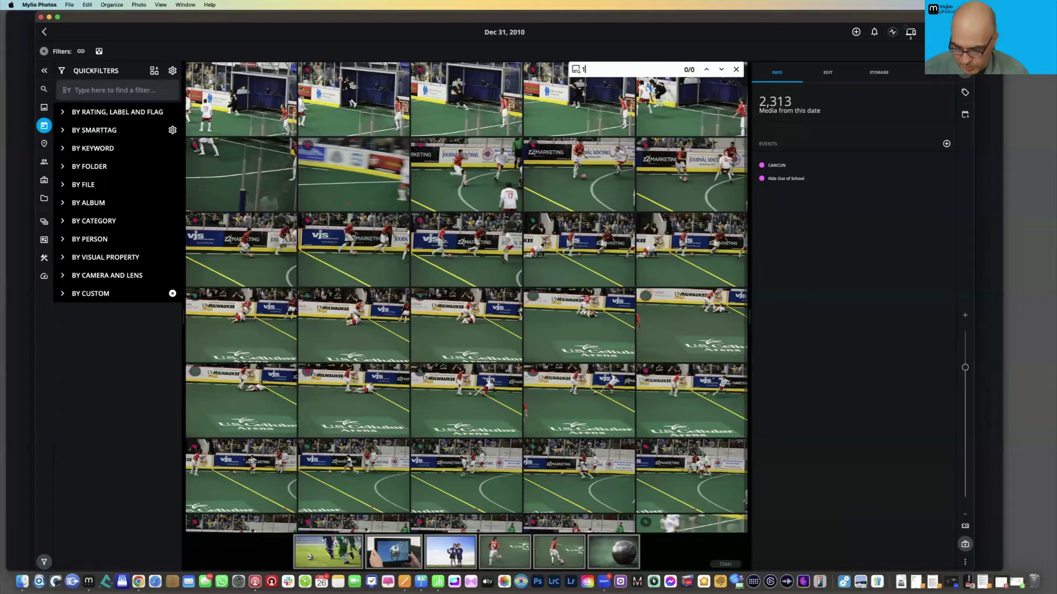
{"action": "key", "text": "Return"}
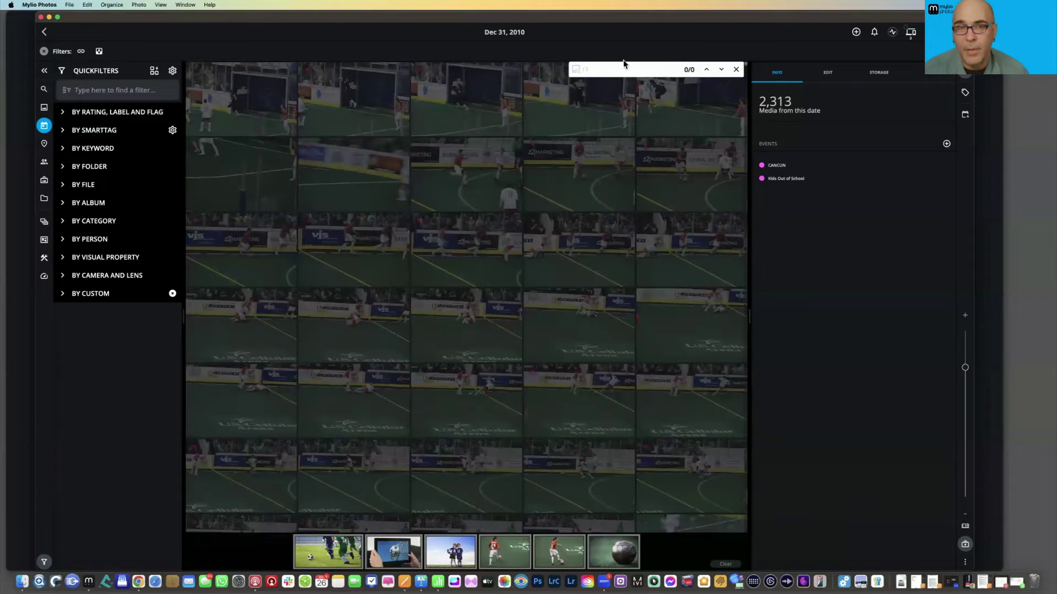
{"action": "left_click", "coordinate": [736, 70]}
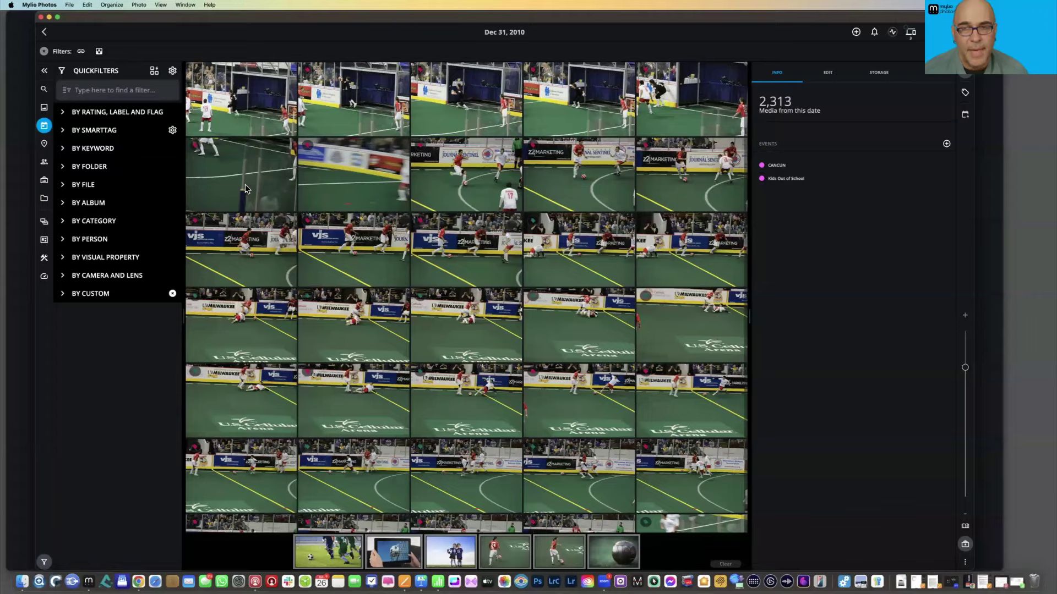
Step: Return to the soccer search results, reopen the number 21 player photo and show its containing folder, Christmas 2010
{"action": "left_click", "coordinate": [45, 32]}
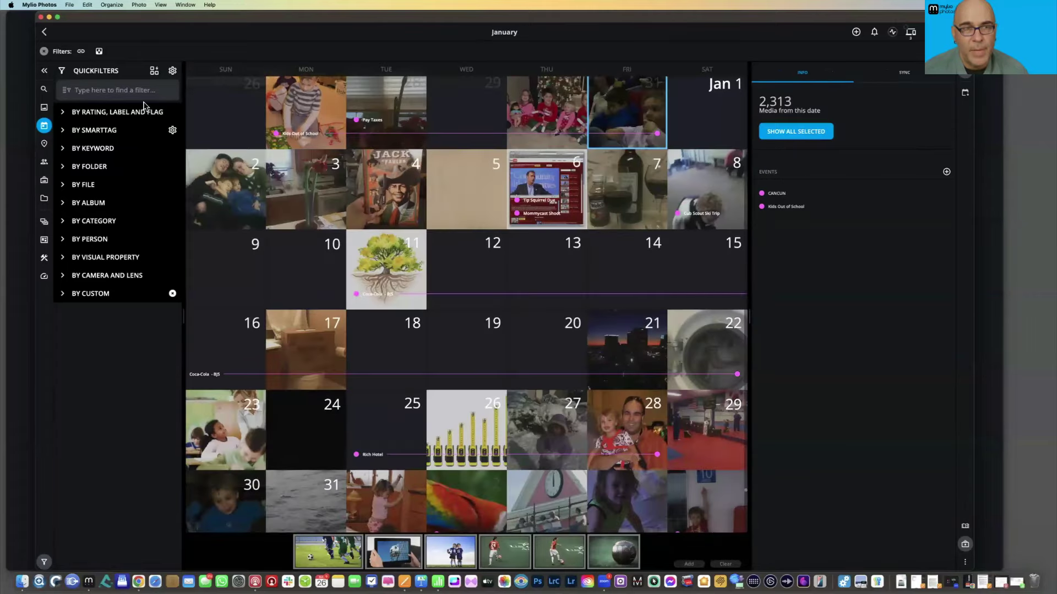
{"action": "left_click", "coordinate": [44, 91]}
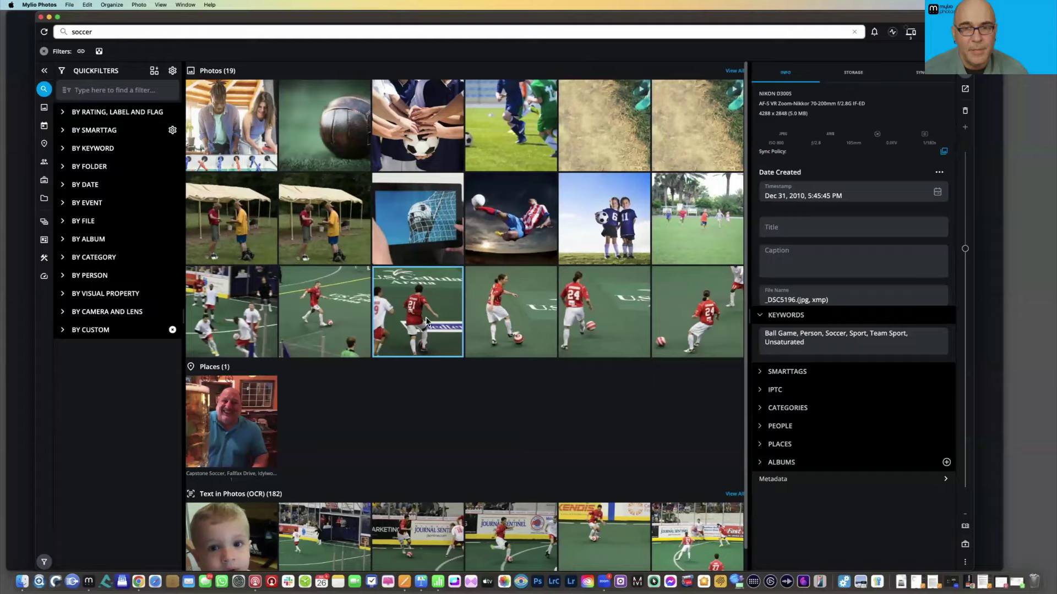
{"action": "key", "text": "Return"}
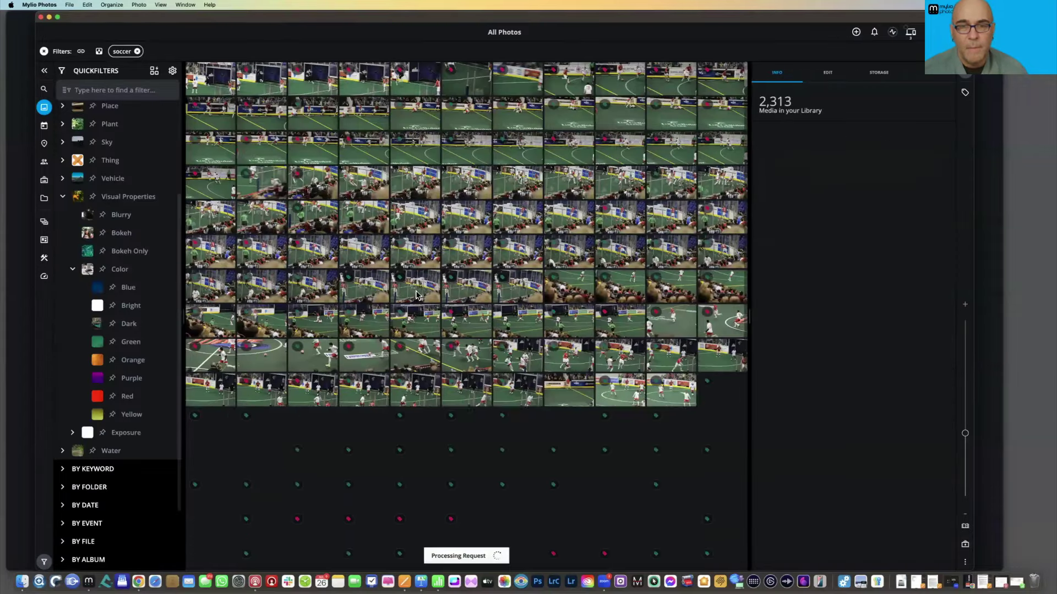
{"action": "double_click", "coordinate": [479, 213]}
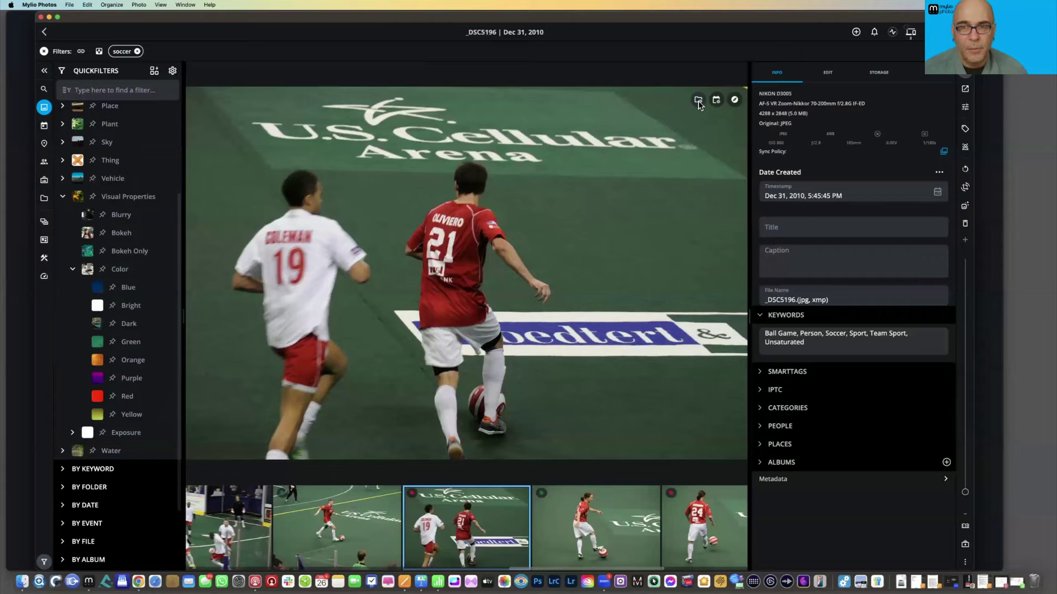
{"action": "left_click", "coordinate": [698, 101]}
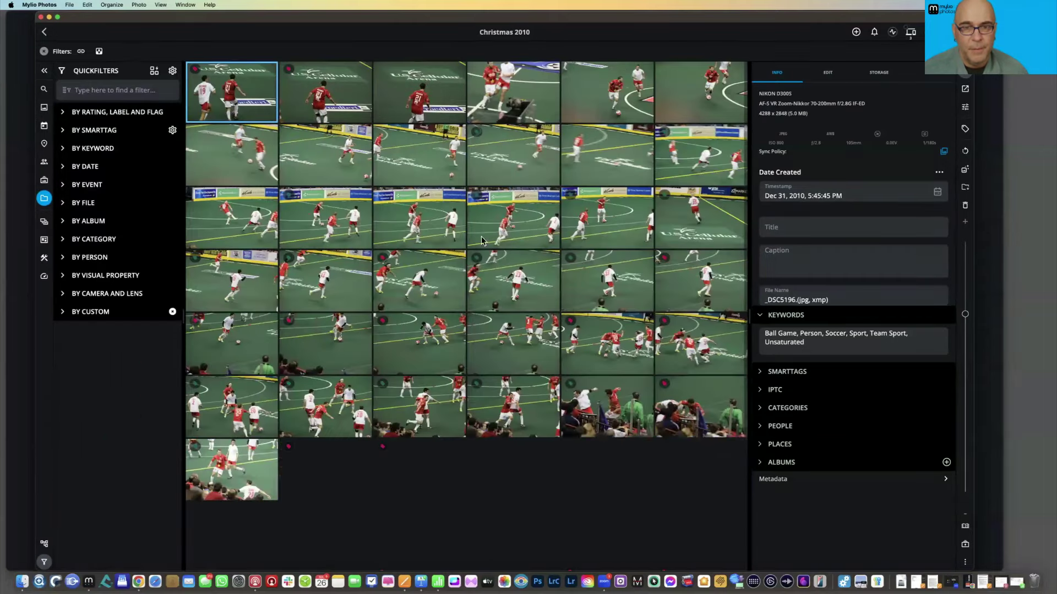
Step: Browse the Christmas 2010 folder and filter it by the Blurry SmartTag under Visual Properties
{"action": "scroll", "coordinate": [467, 311], "scroll_direction": "down", "scroll_amount": 10}
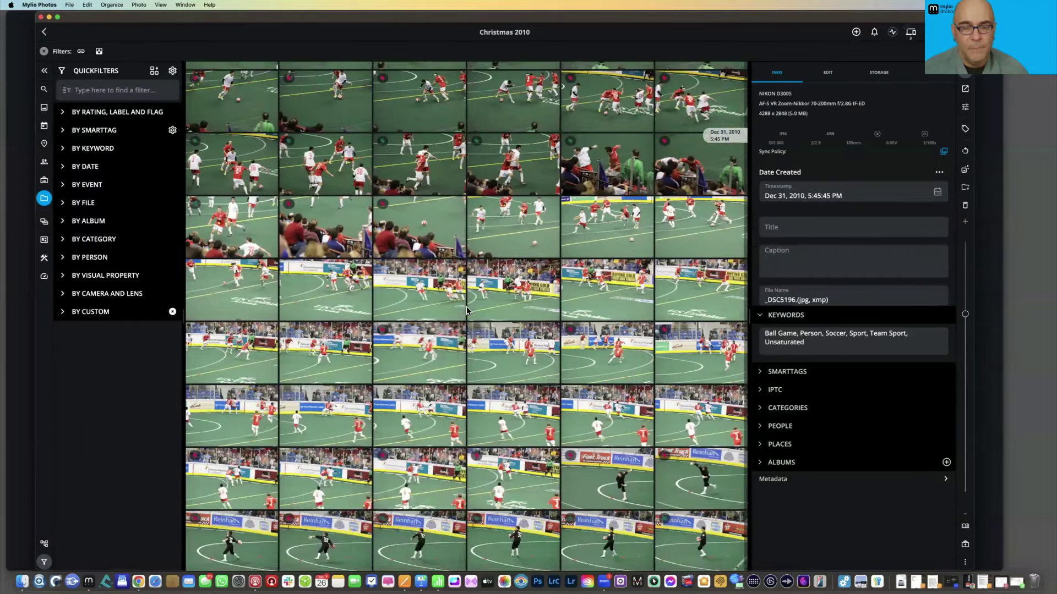
{"action": "scroll", "coordinate": [467, 311], "scroll_direction": "down", "scroll_amount": 10}
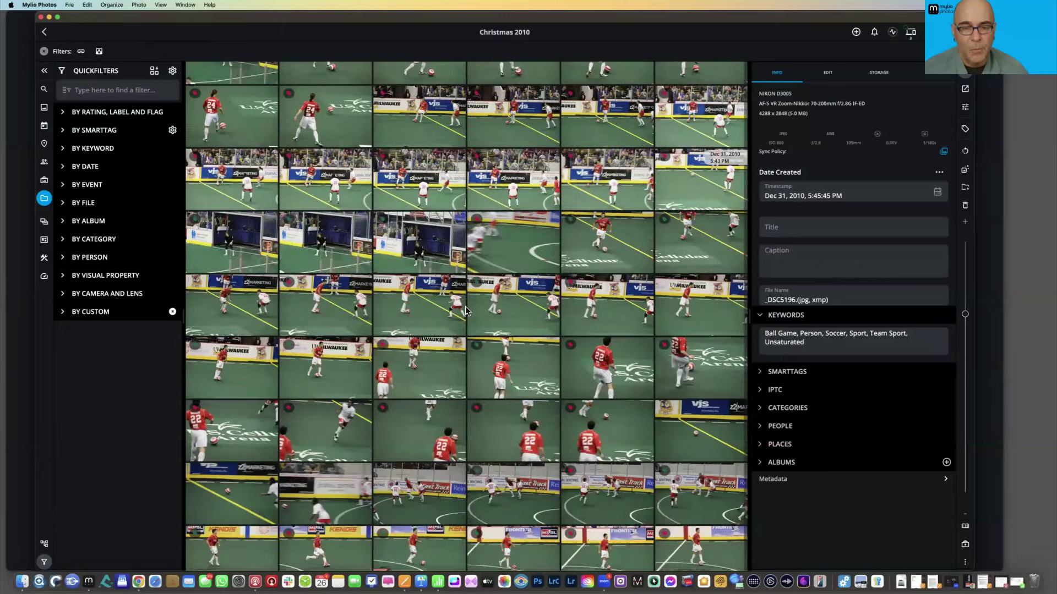
{"action": "scroll", "coordinate": [466, 311], "scroll_direction": "down", "scroll_amount": 10}
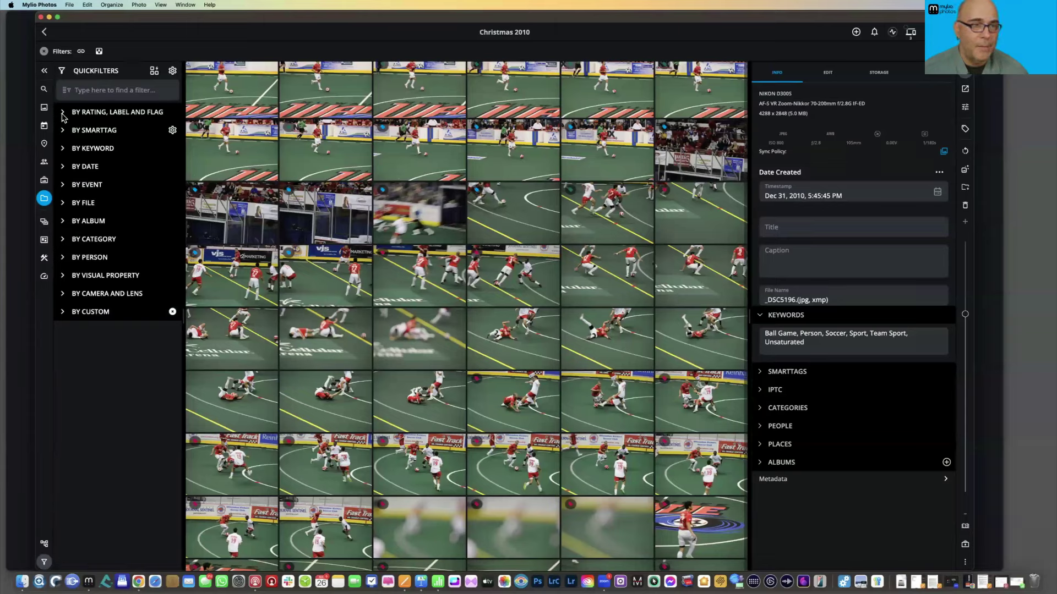
{"action": "left_click", "coordinate": [62, 131]}
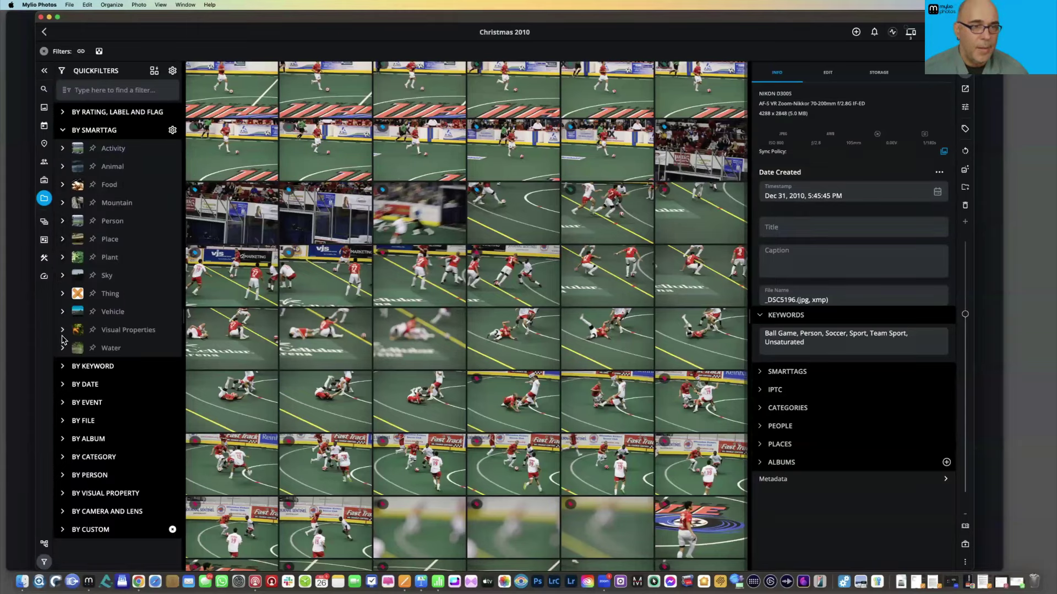
{"action": "left_click", "coordinate": [63, 331]}
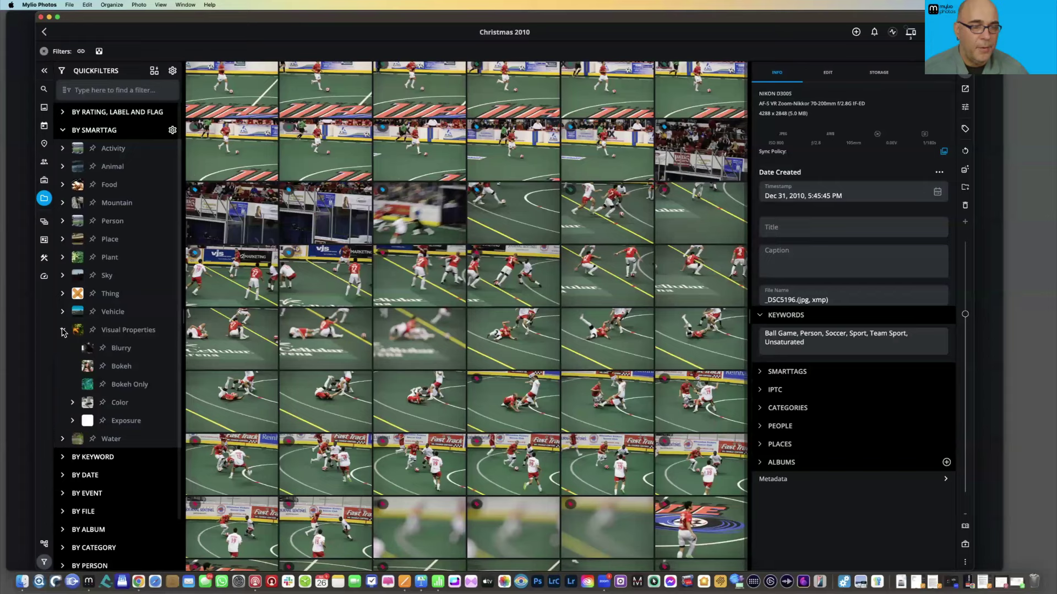
{"action": "left_click", "coordinate": [122, 353]}
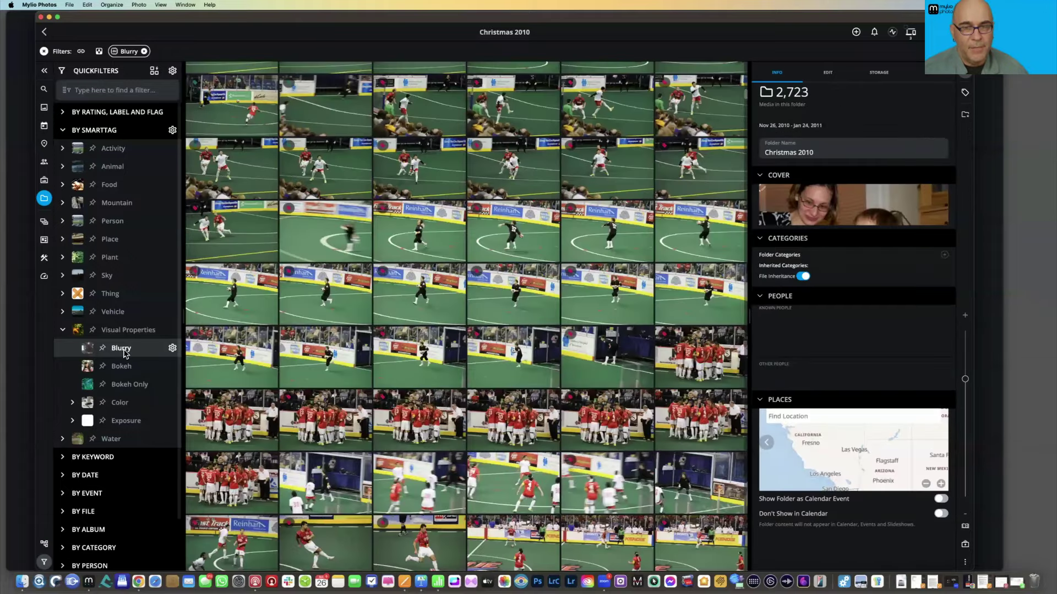
Step: Set the Blurry filter's AI sensitivity to 42%, apply it and review the filtered photos
{"action": "left_click", "coordinate": [173, 348]}
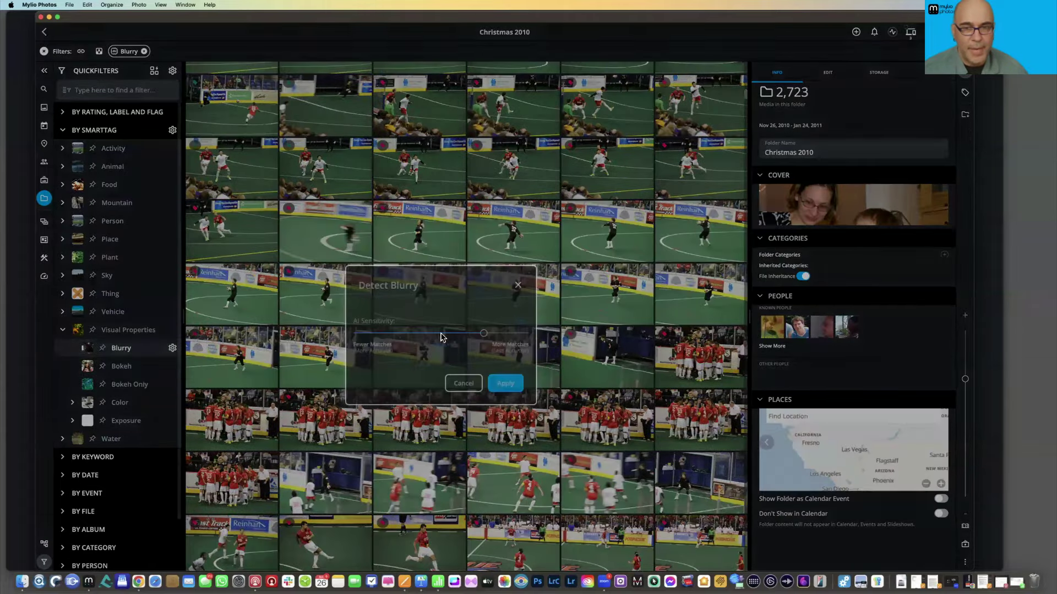
{"action": "left_click_drag", "start_coordinate": [484, 338], "coordinate": [427, 335]}
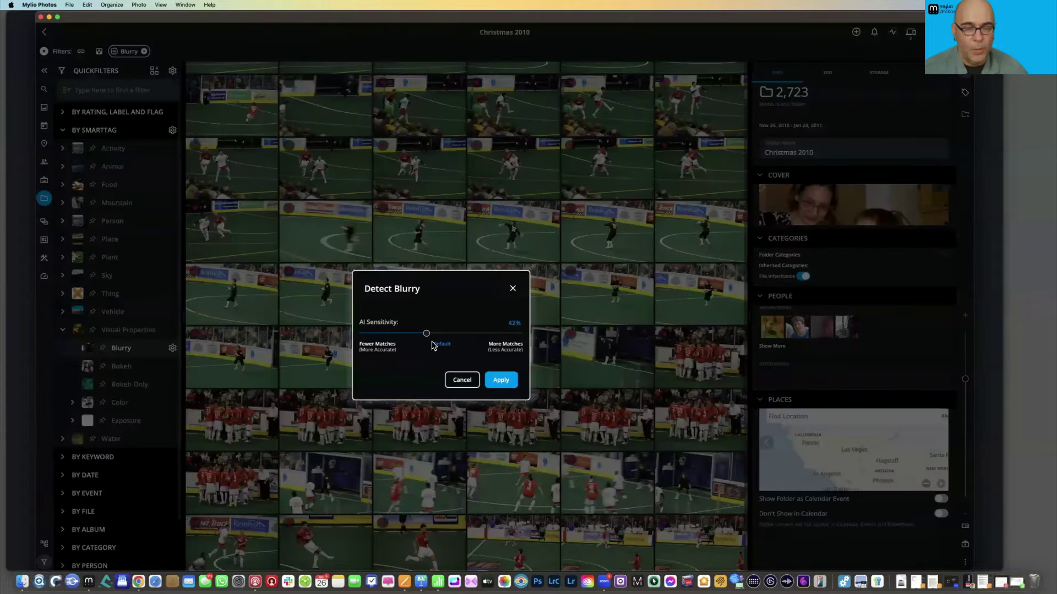
{"action": "left_click", "coordinate": [501, 380]}
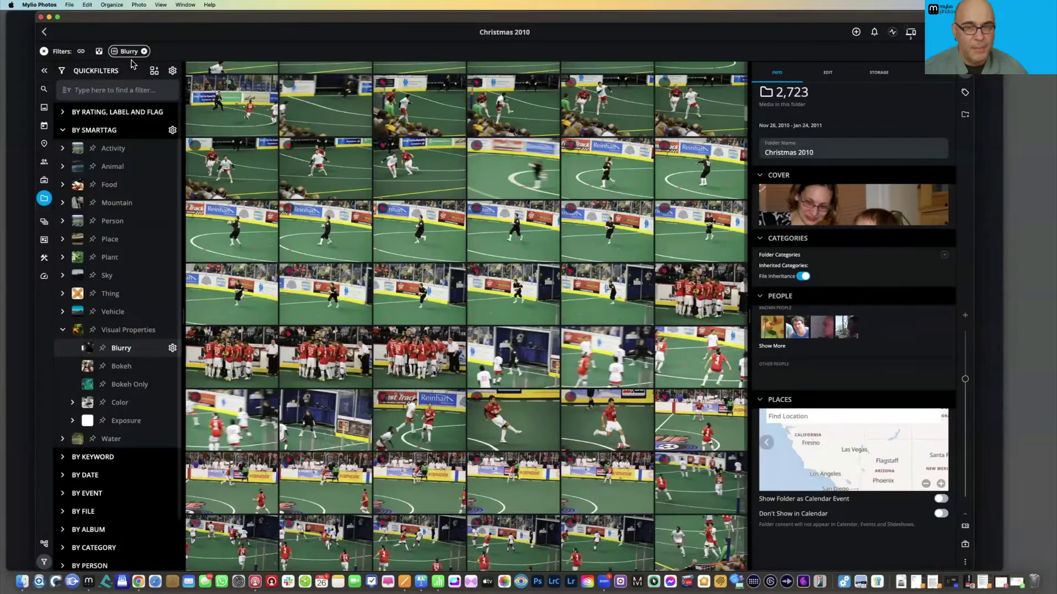
{"action": "scroll", "coordinate": [237, 150], "scroll_direction": "down", "scroll_amount": 3}
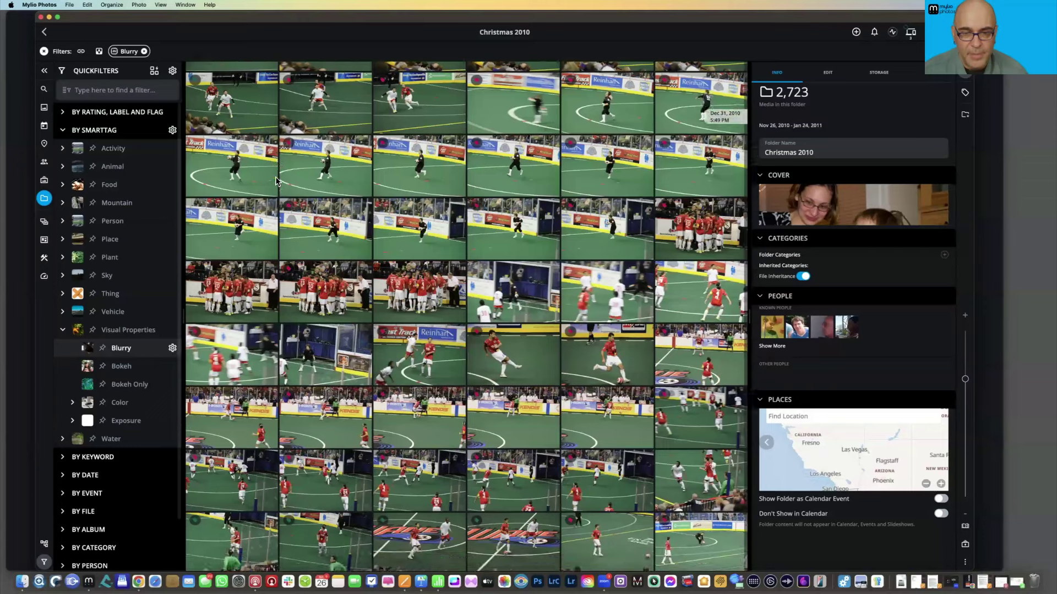
{"action": "scroll", "coordinate": [237, 150], "scroll_direction": "down", "scroll_amount": 2}
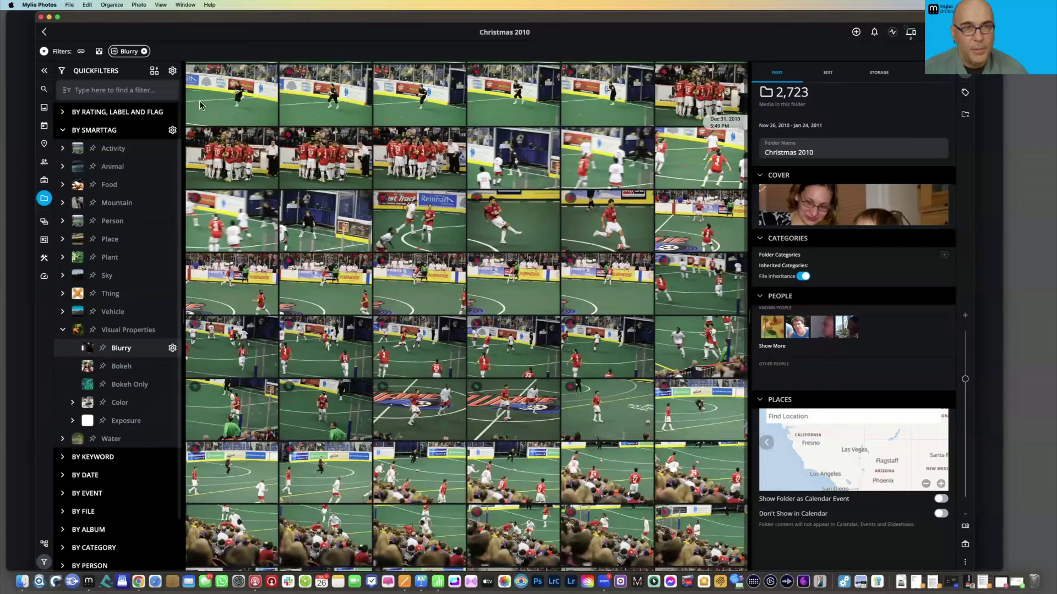
Step: Find "faces" among the Blurry-filtered photos of the Christmas 2010 folder
{"action": "left_click", "coordinate": [128, 52]}
{"action": "left_click", "coordinate": [126, 88]}
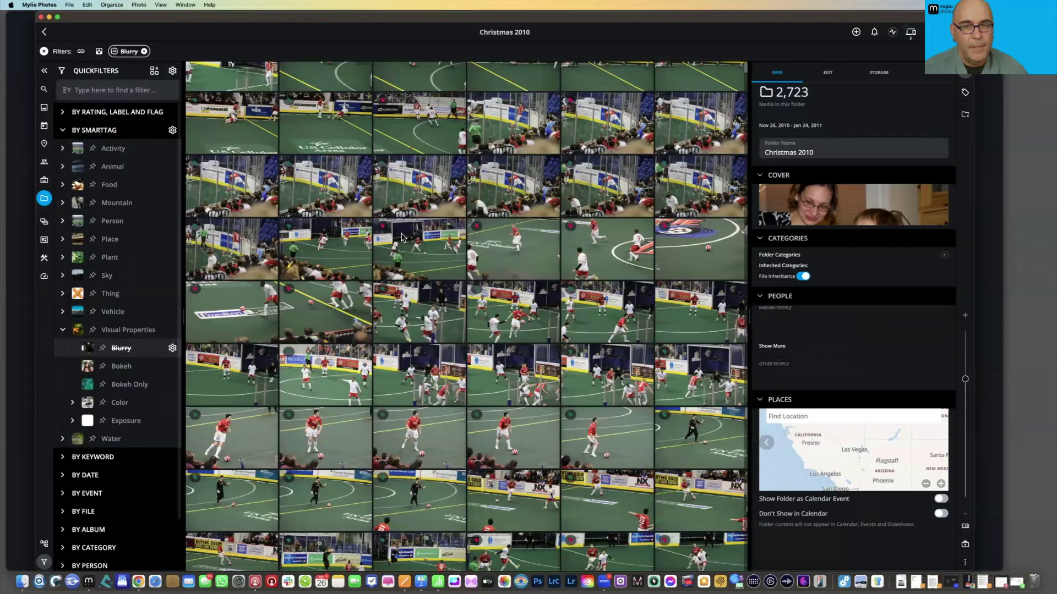
{"action": "scroll", "coordinate": [402, 238], "scroll_direction": "down", "scroll_amount": 5}
{"action": "scroll", "coordinate": [402, 233], "scroll_direction": "down", "scroll_amount": 10}
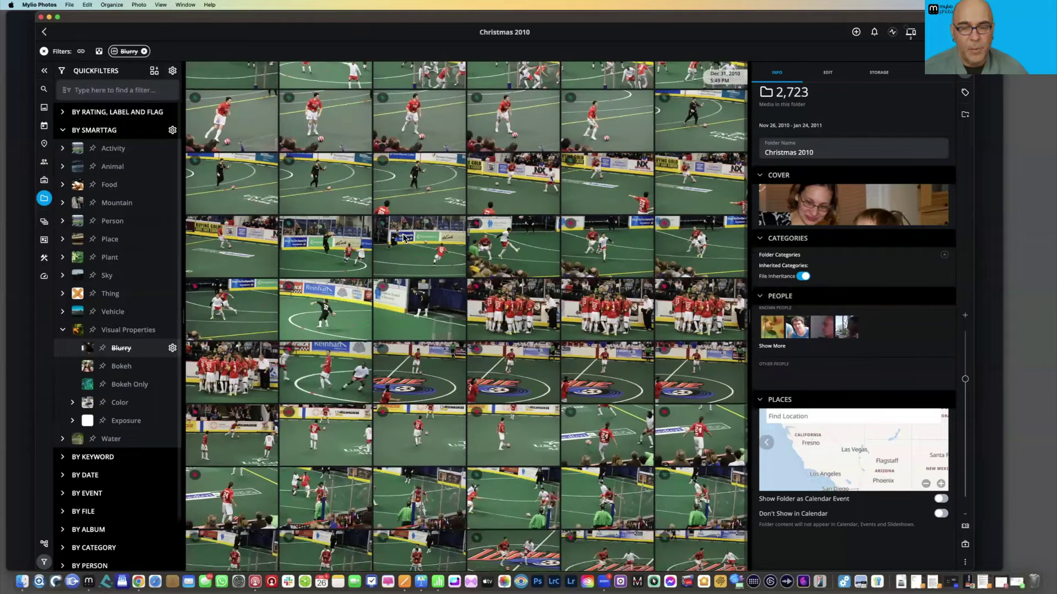
{"action": "scroll", "coordinate": [402, 238], "scroll_direction": "down", "scroll_amount": 10}
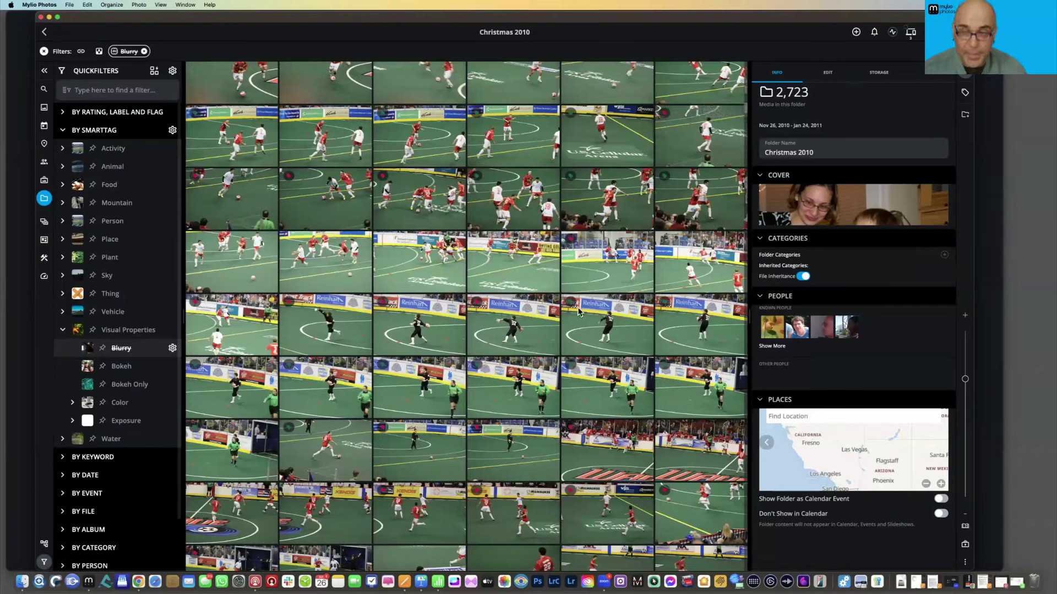
{"action": "key", "text": "super+f"}
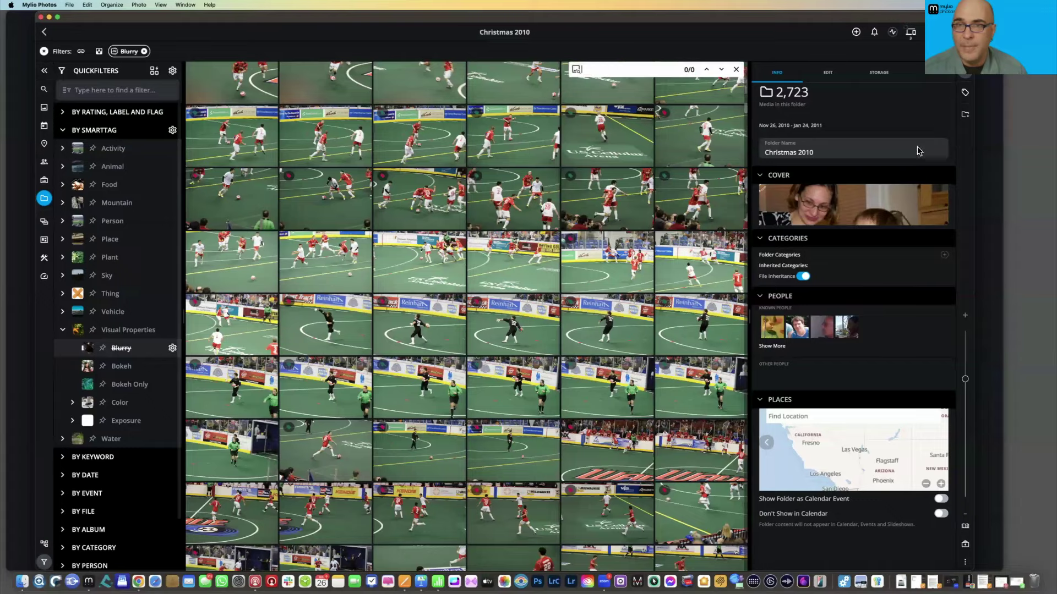
{"action": "left_click", "coordinate": [967, 77]}
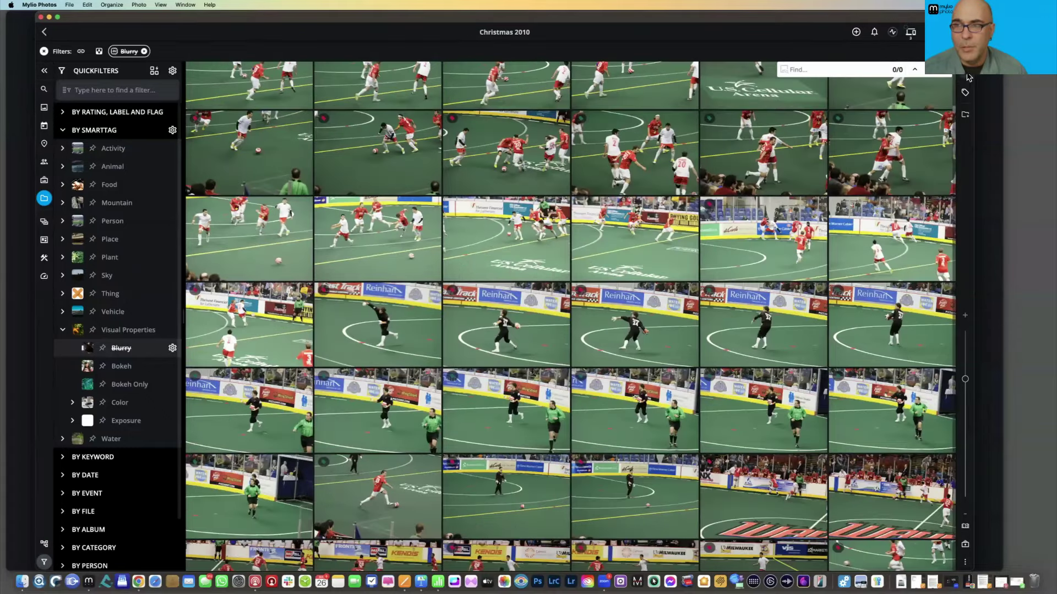
{"action": "left_click", "coordinate": [969, 77]}
{"action": "left_click", "coordinate": [683, 325]}
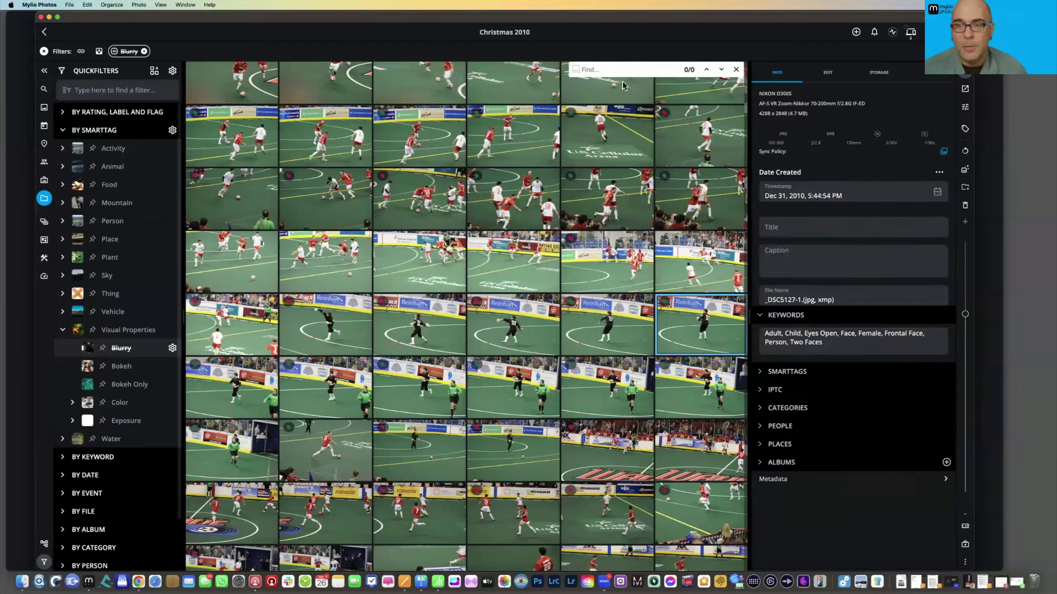
{"action": "left_click", "coordinate": [605, 67]}
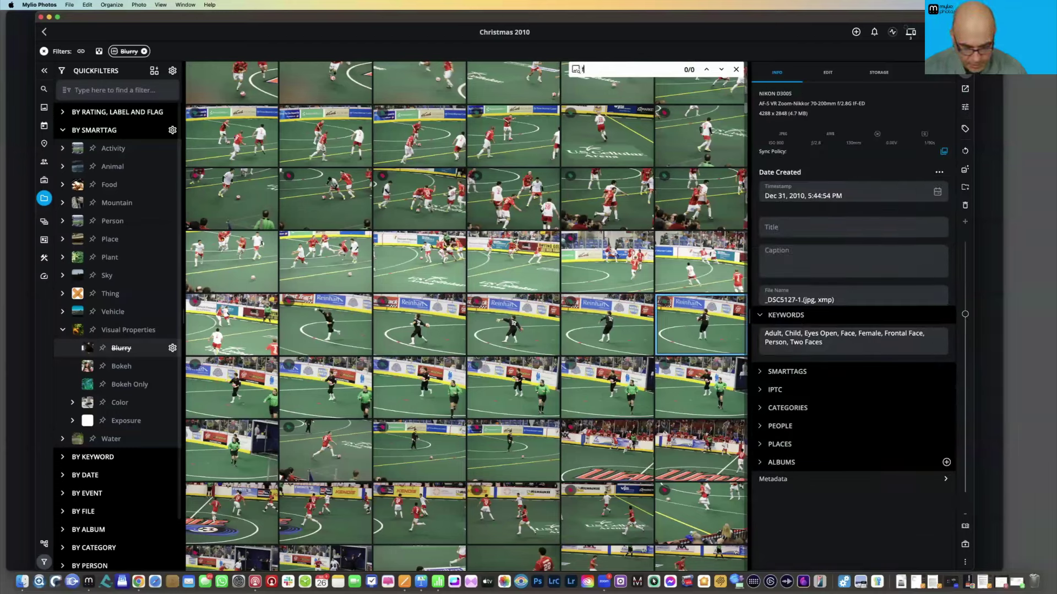
{"action": "key", "text": "Return"}
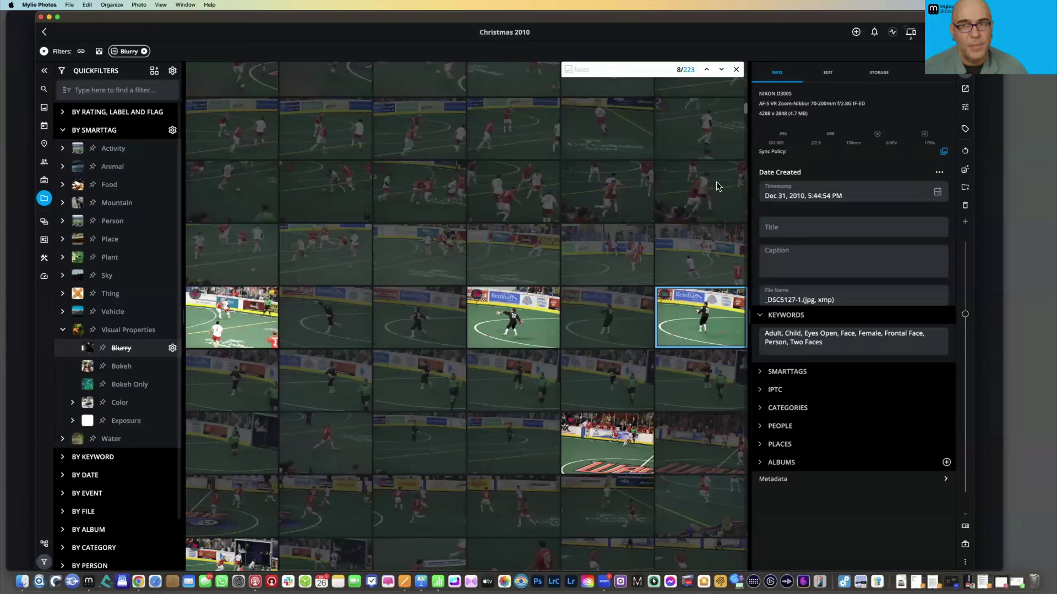
Step: Step forward through five matches for "faces" and select all matching photos in the folder
{"action": "left_click", "coordinate": [721, 70]}
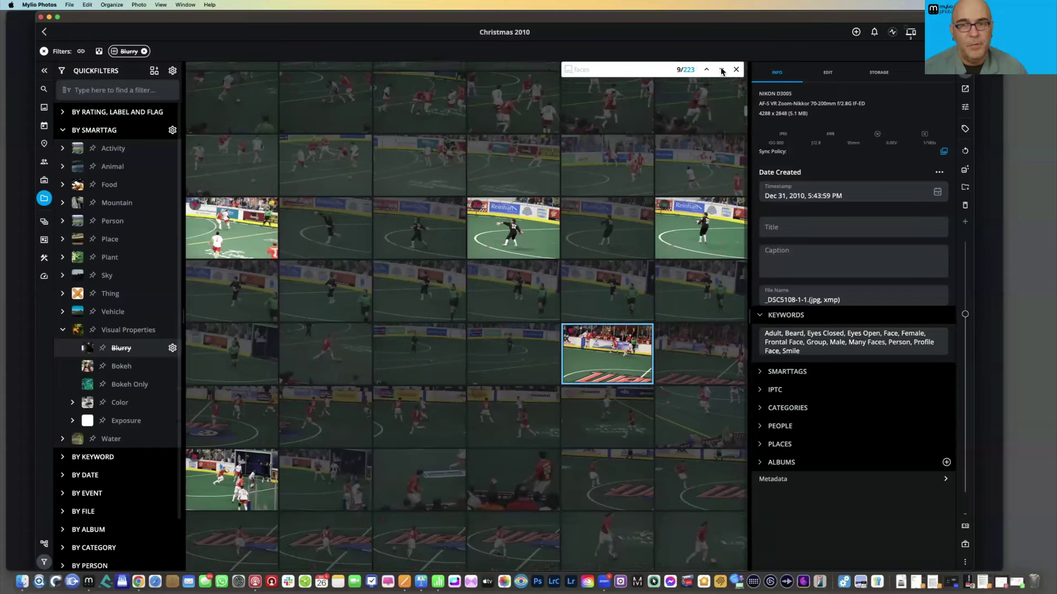
{"action": "left_click", "coordinate": [721, 71]}
{"action": "left_click", "coordinate": [722, 71]}
{"action": "left_click", "coordinate": [721, 70]}
{"action": "left_click", "coordinate": [722, 71]}
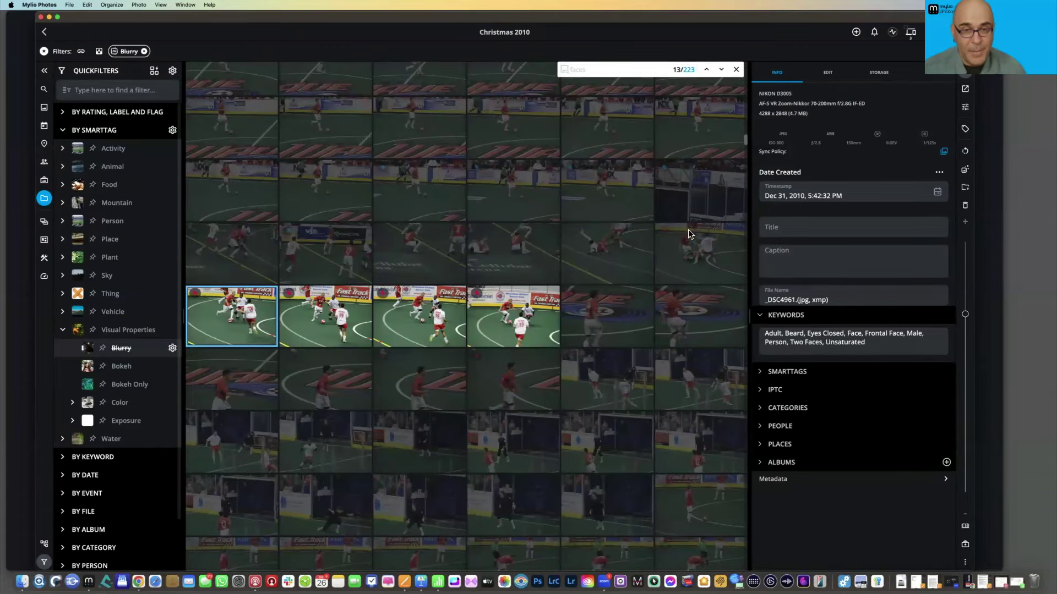
{"action": "left_click", "coordinate": [450, 325]}
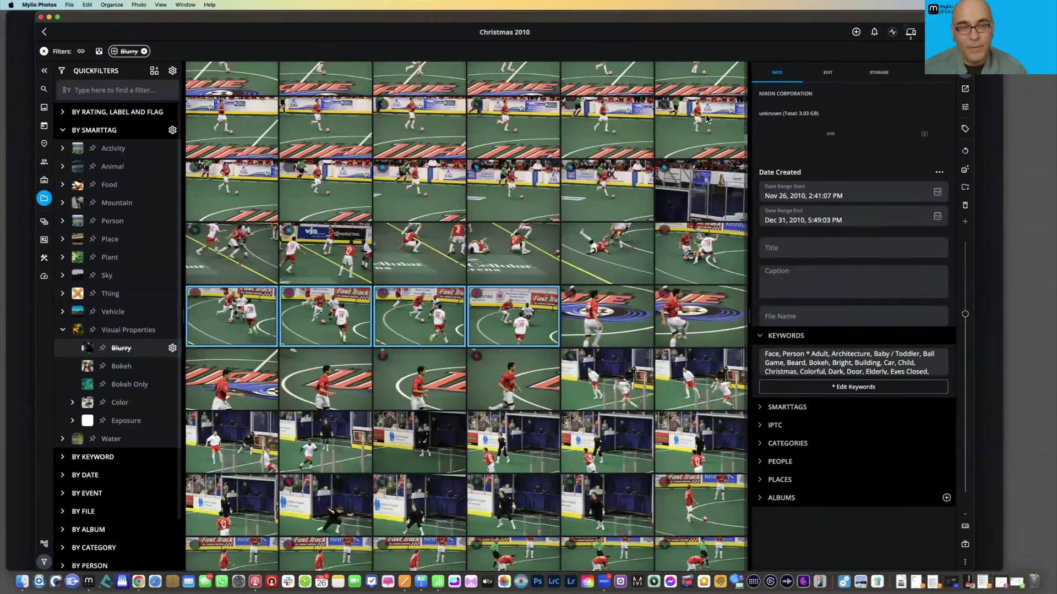
Step: Return to All Photos without the soccer filter and find "cat" across the whole library
{"action": "key", "text": "super+f"}
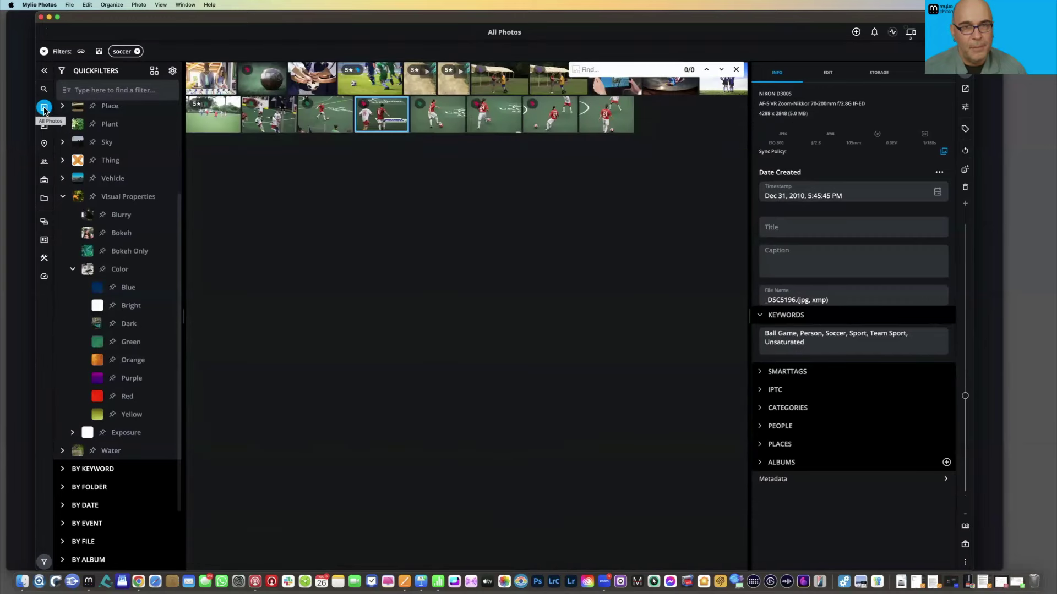
{"action": "left_click", "coordinate": [137, 52]}
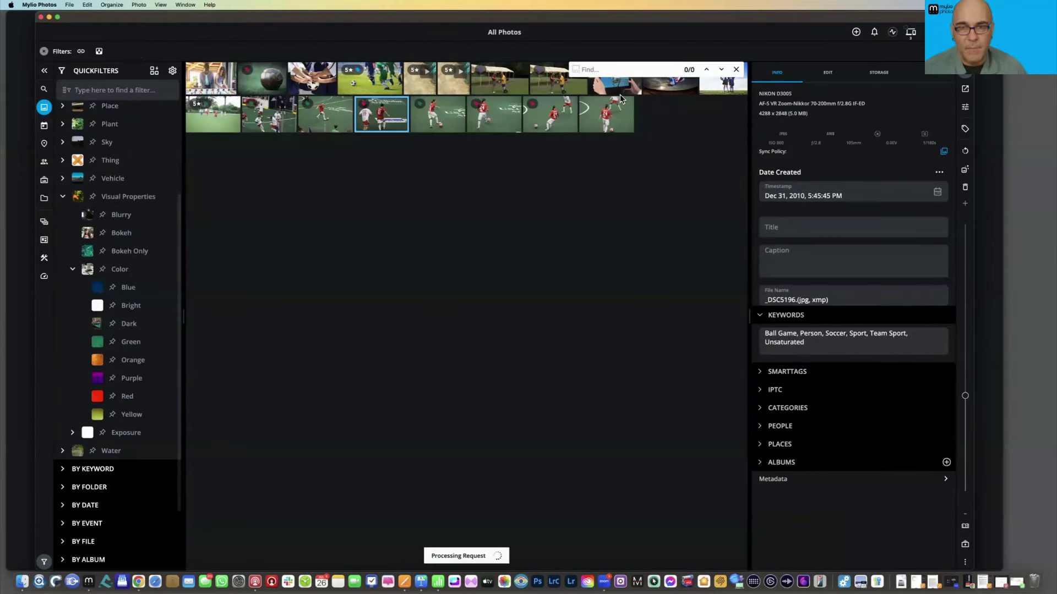
{"action": "left_click", "coordinate": [599, 68]}
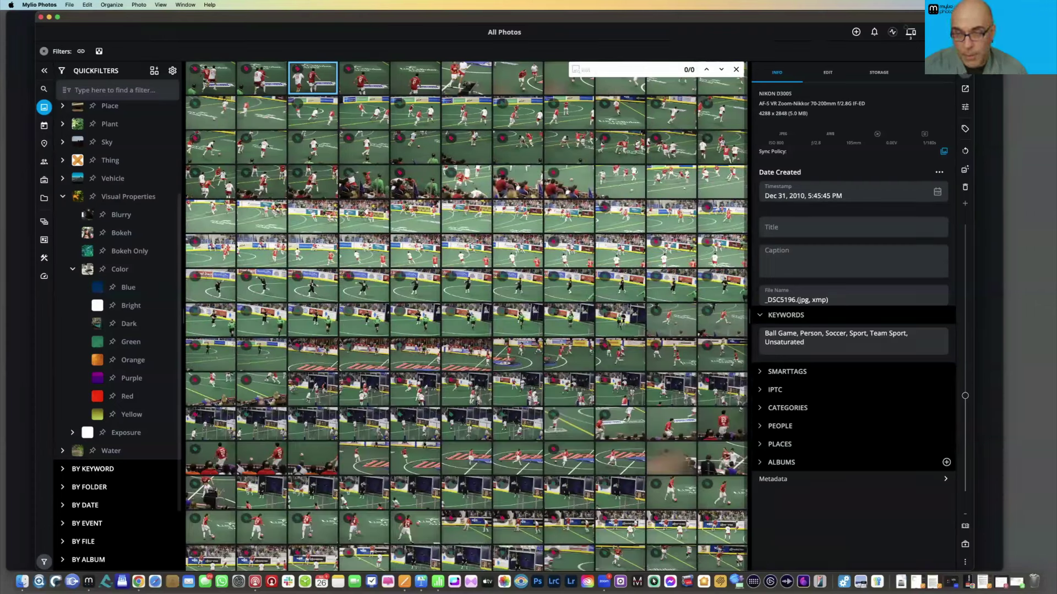
{"action": "key", "text": "Return"}
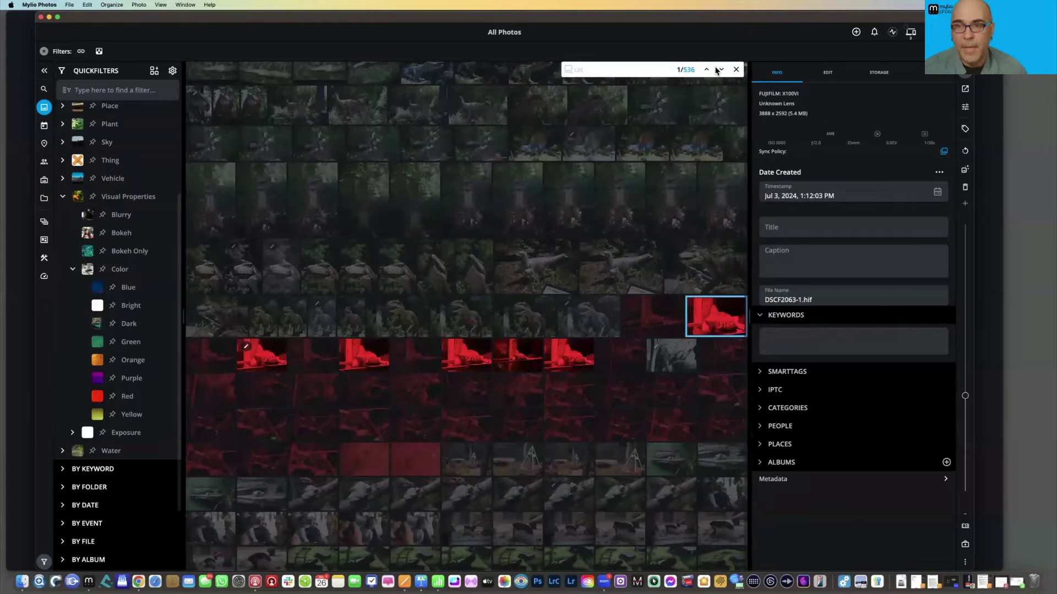
Step: Step forward through seven cat matches and select all matching photos in the library
{"action": "left_click", "coordinate": [722, 71]}
{"action": "left_click", "coordinate": [723, 71]}
{"action": "left_click", "coordinate": [722, 72]}
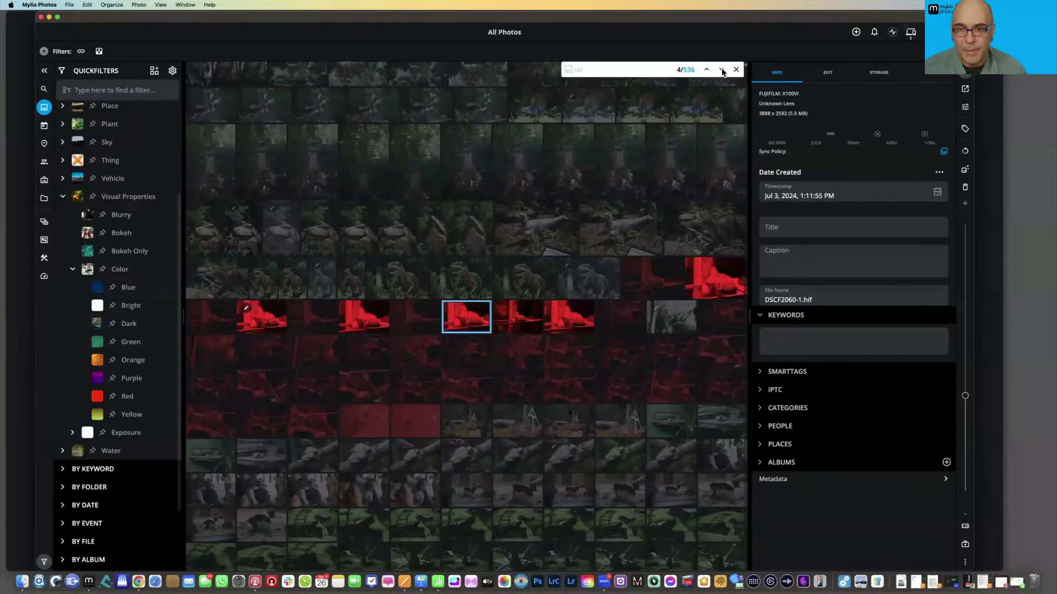
{"action": "left_click", "coordinate": [722, 71]}
{"action": "left_click", "coordinate": [722, 71]}
{"action": "left_click", "coordinate": [722, 71]}
{"action": "left_click", "coordinate": [722, 71]}
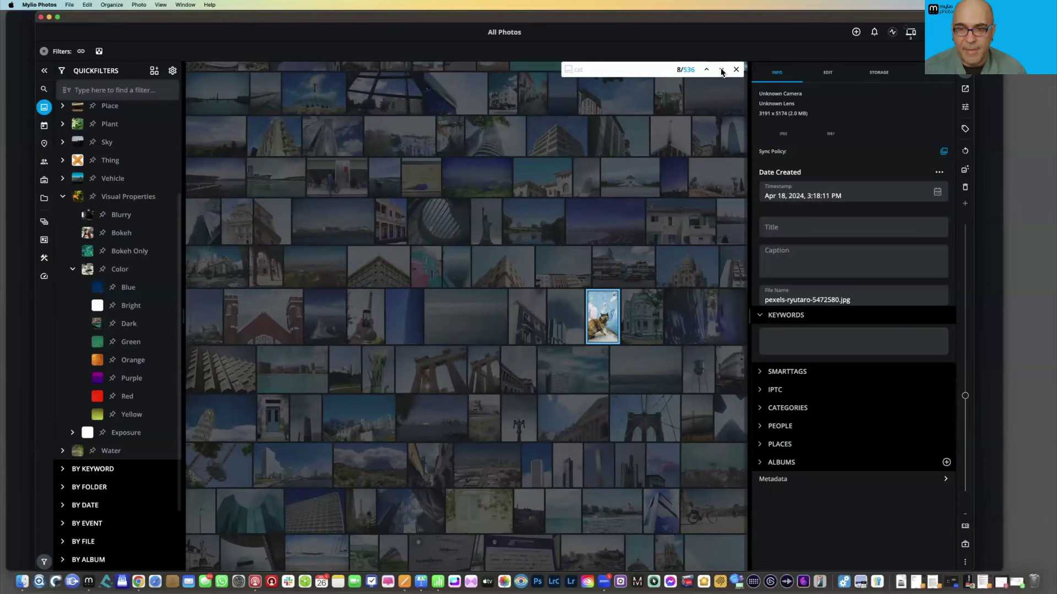
{"action": "left_click", "coordinate": [688, 70]}
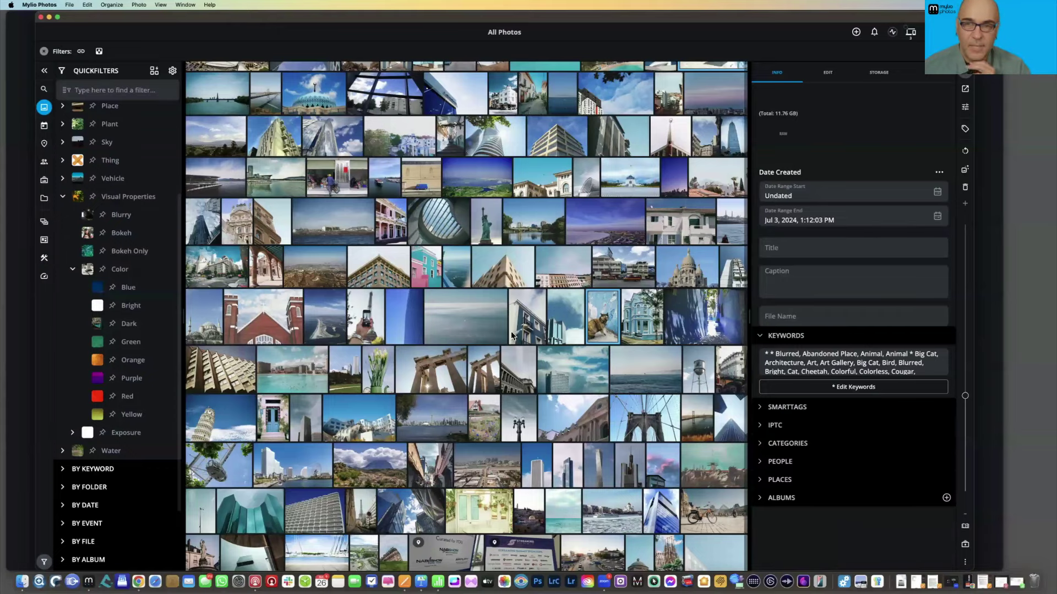
Step: Filter All Photos by the Afternoon time of day and collapse the SmartTag and date filter groups
{"action": "scroll", "coordinate": [594, 274], "scroll_direction": "up", "scroll_amount": 3}
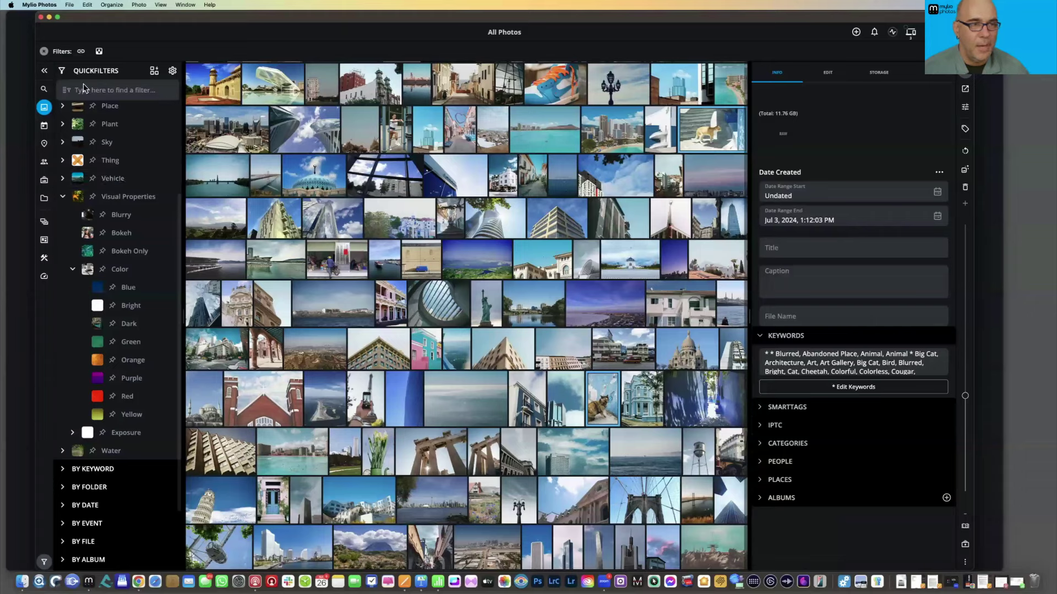
{"action": "scroll", "coordinate": [99, 201], "scroll_direction": "up", "scroll_amount": 5}
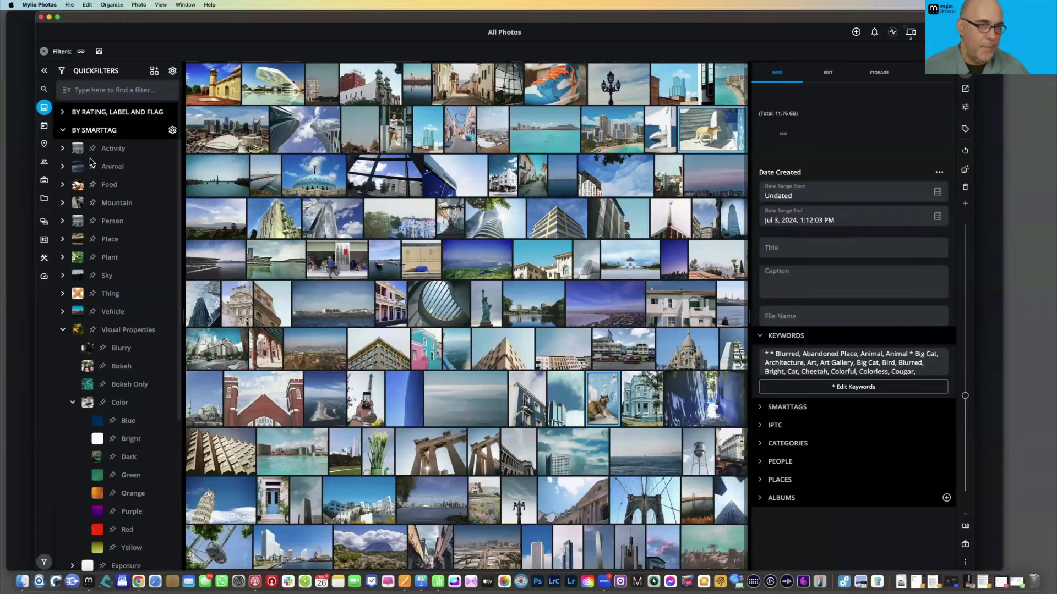
{"action": "left_click", "coordinate": [62, 133]}
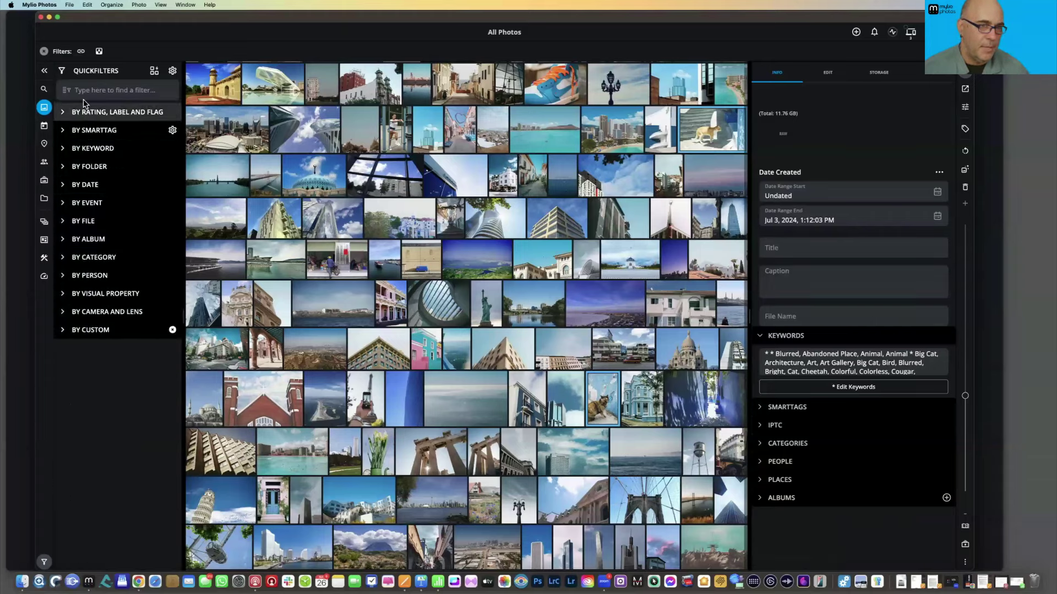
{"action": "left_click", "coordinate": [123, 92]}
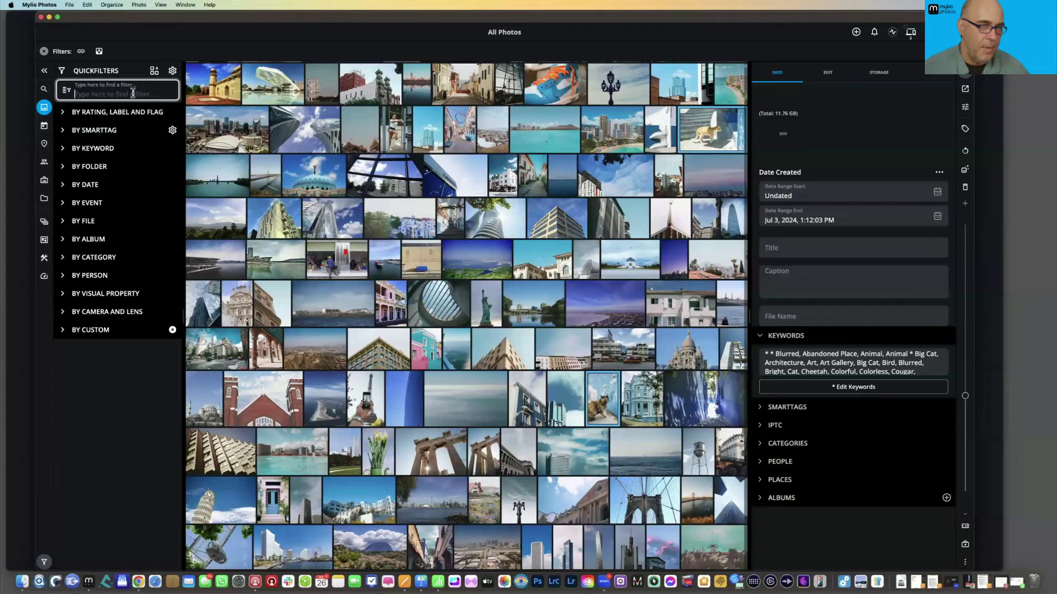
{"action": "left_click", "coordinate": [62, 185]}
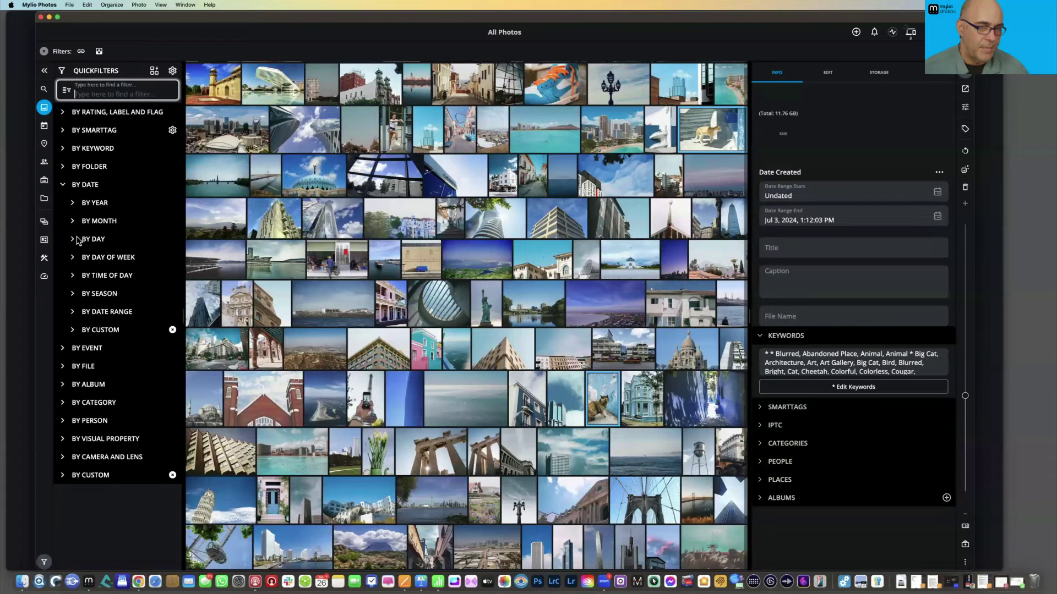
{"action": "left_click", "coordinate": [74, 276]}
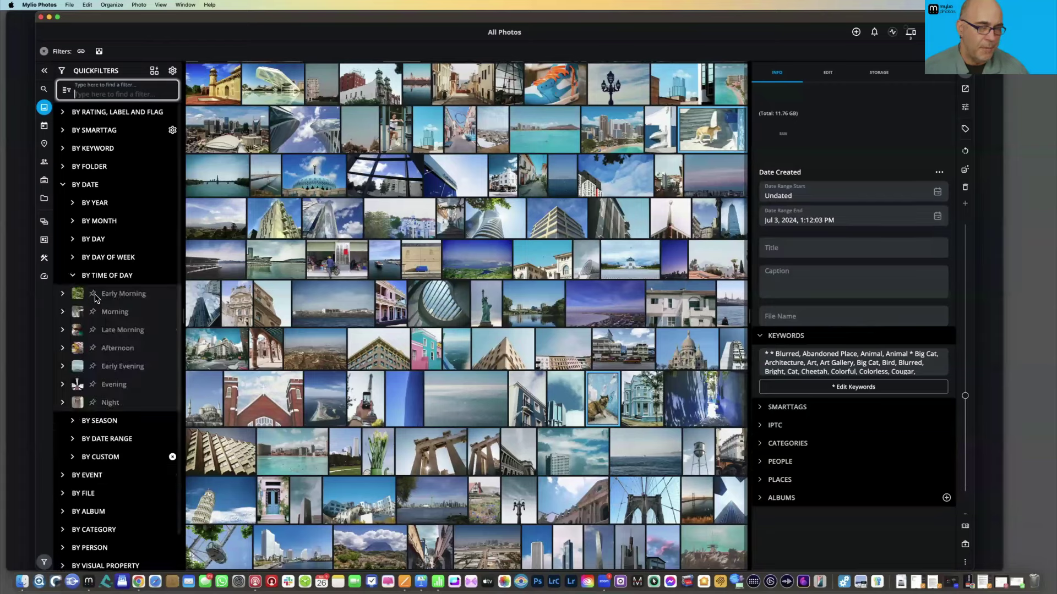
{"action": "left_click", "coordinate": [120, 352]}
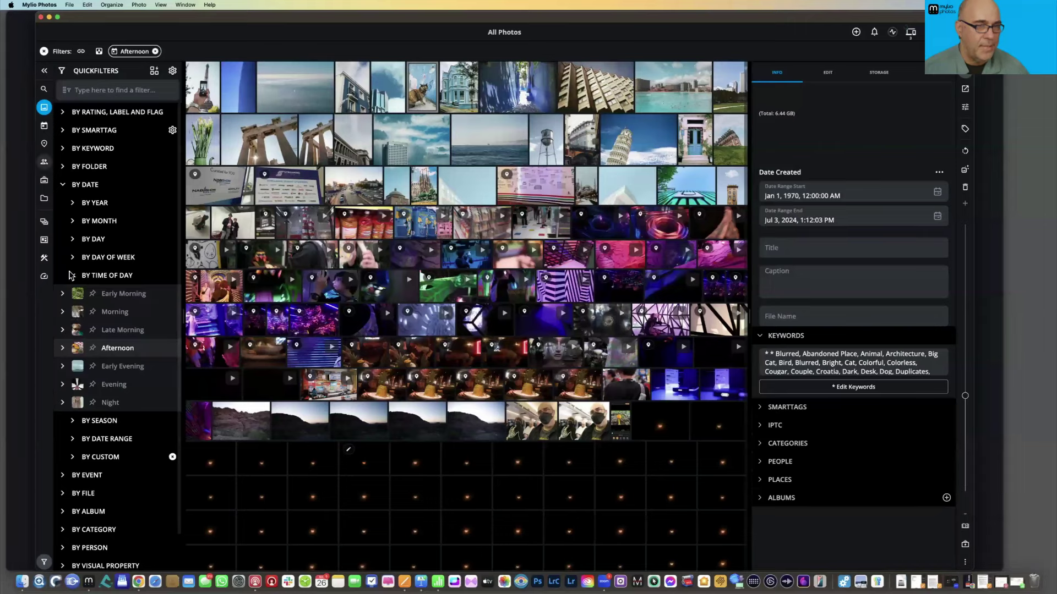
{"action": "left_click", "coordinate": [64, 185]}
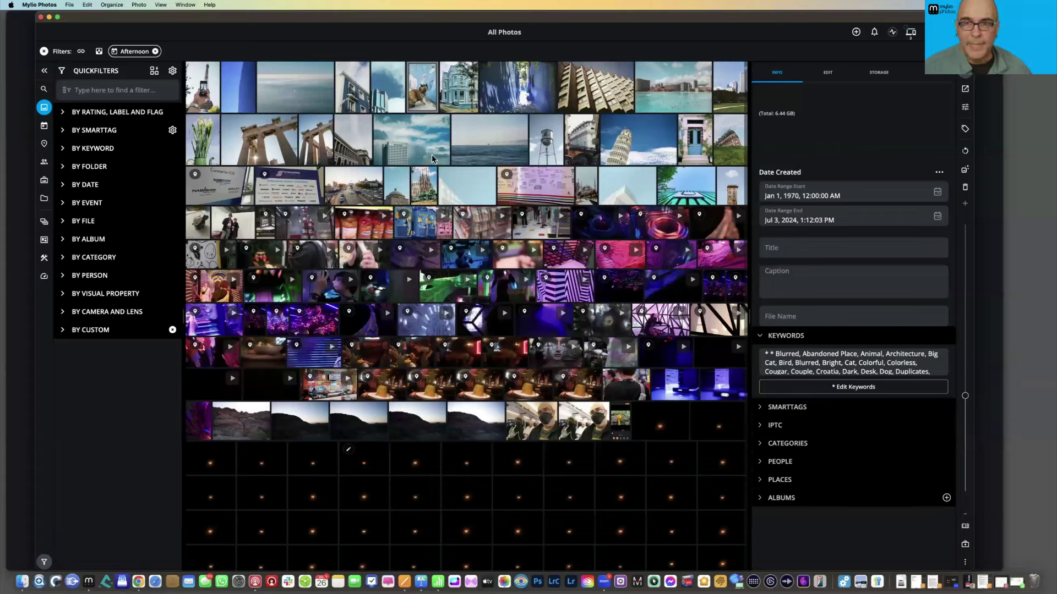
Step: Open the photo of the cat against the blue wall and show its full list of SmartTags
{"action": "double_click", "coordinate": [427, 91]}
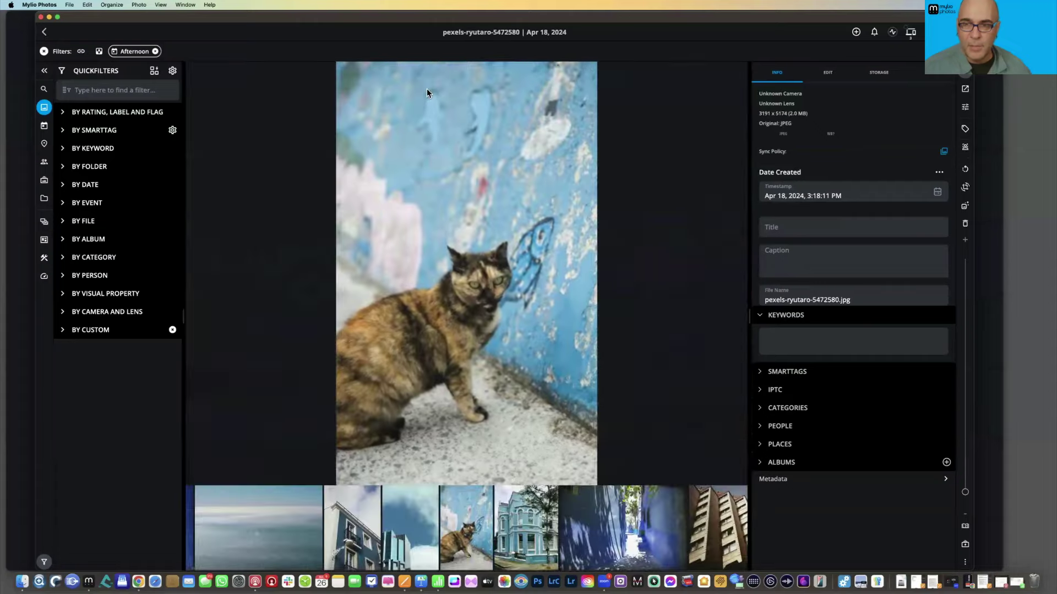
{"action": "left_click", "coordinate": [760, 373]}
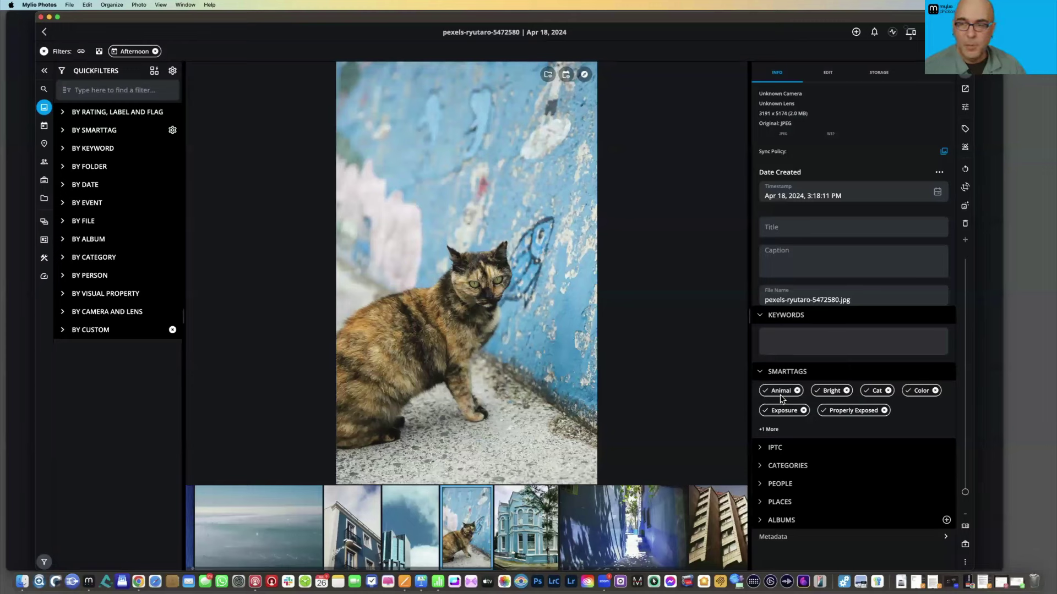
{"action": "left_click", "coordinate": [770, 430]}
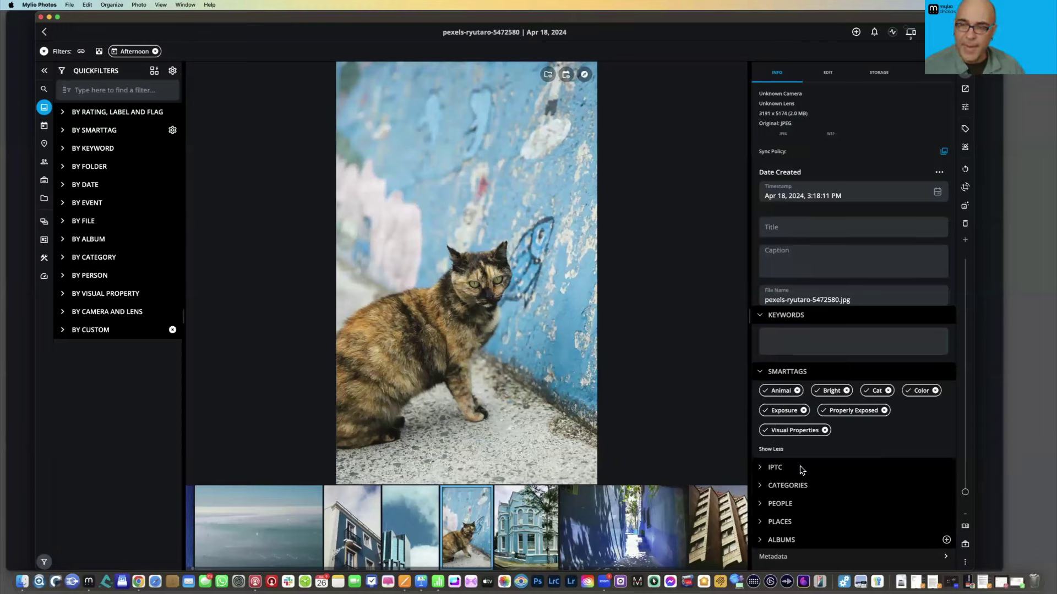
Step: Accept the cat photo's Animal, Cat and Properly Exposed SmartTags as keywords and dismiss Color, Exposure and Visual Properties
{"action": "left_click", "coordinate": [766, 391]}
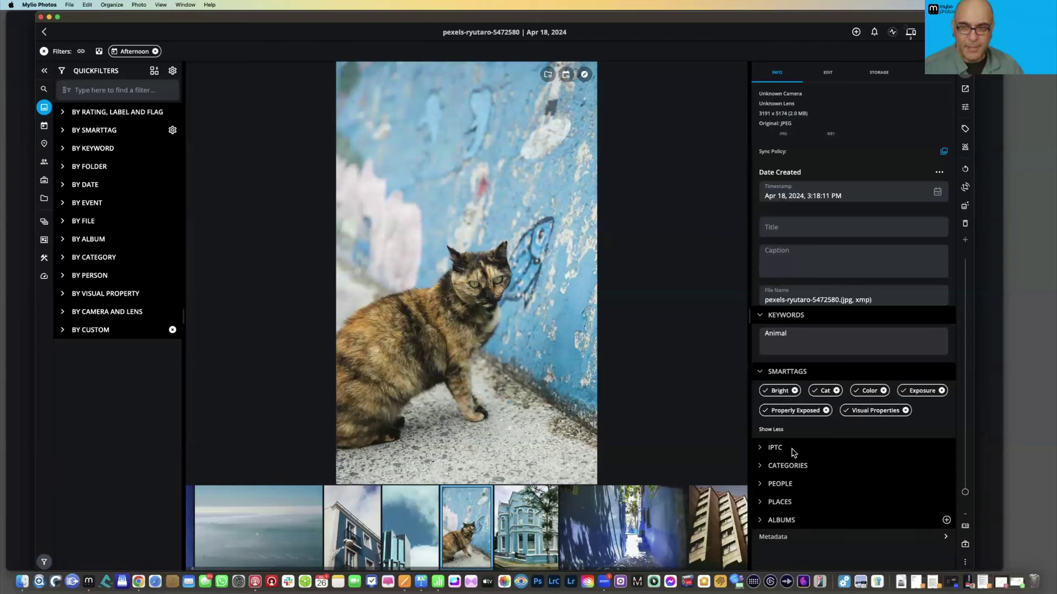
{"action": "left_click", "coordinate": [816, 391]}
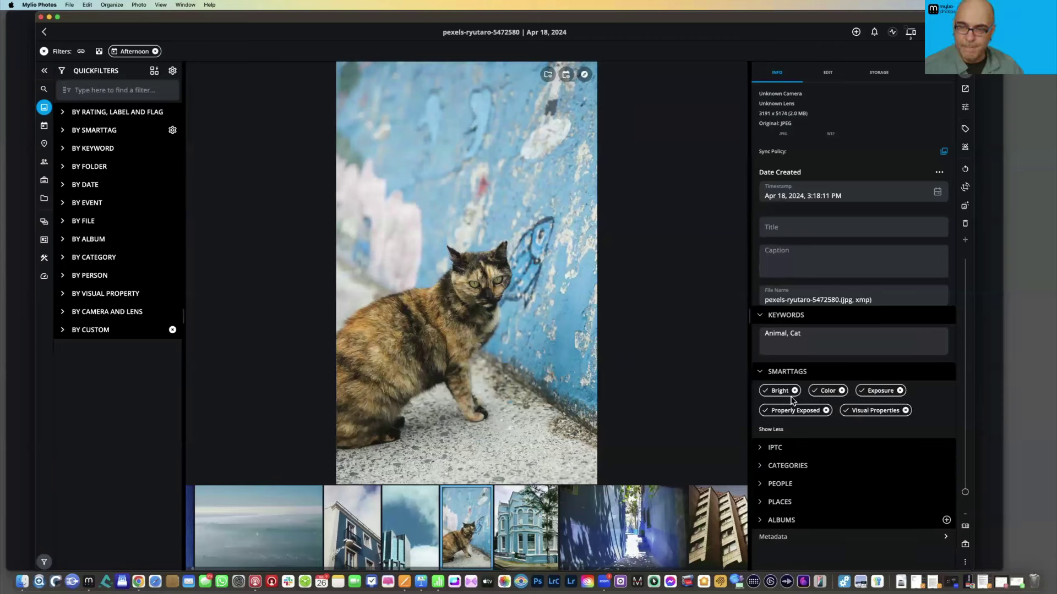
{"action": "left_click", "coordinate": [842, 390]}
{"action": "left_click", "coordinate": [853, 391]}
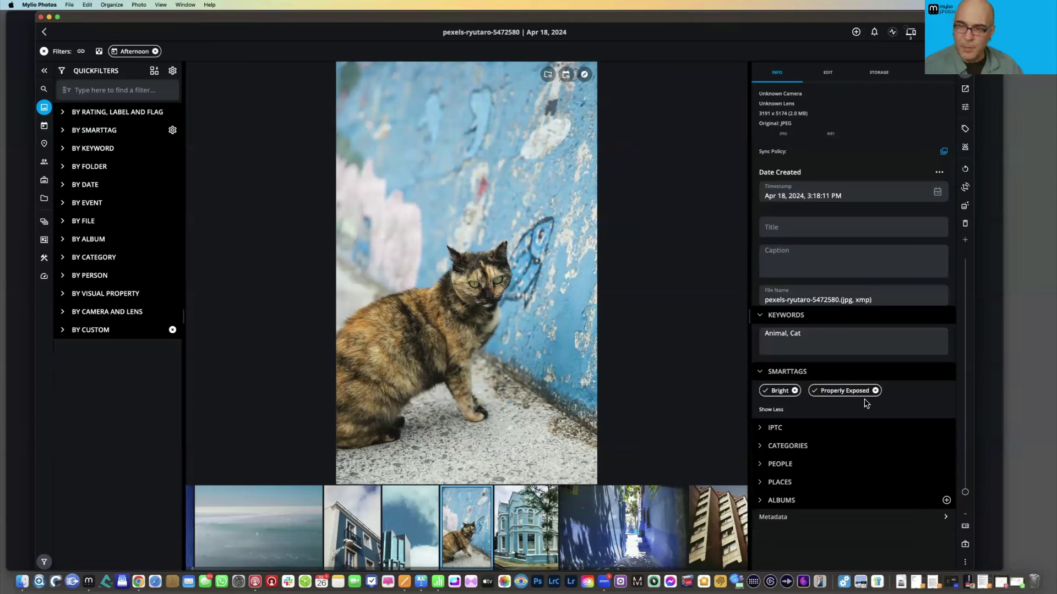
{"action": "left_click", "coordinate": [816, 391]}
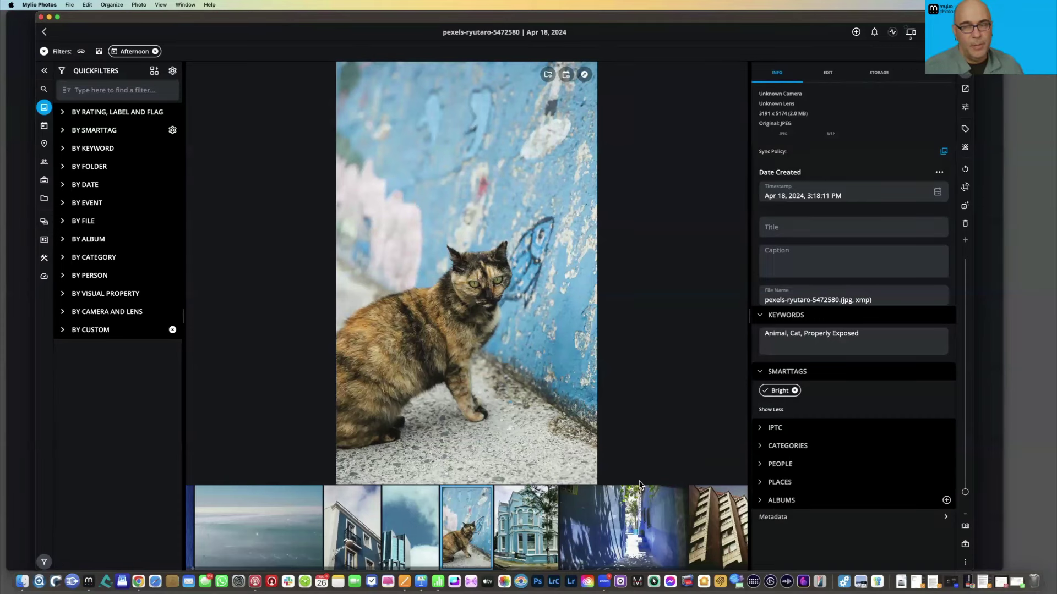
Step: Switch to the photo of the blue building and accept its Building SmartTag as a keyword
{"action": "left_click", "coordinate": [519, 541]}
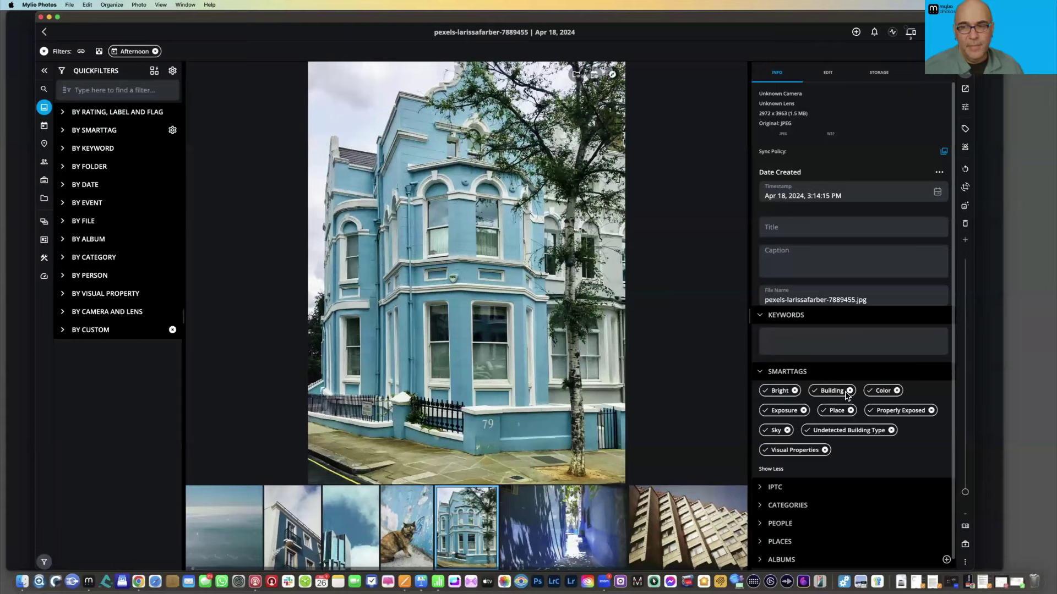
{"action": "left_click", "coordinate": [814, 391]}
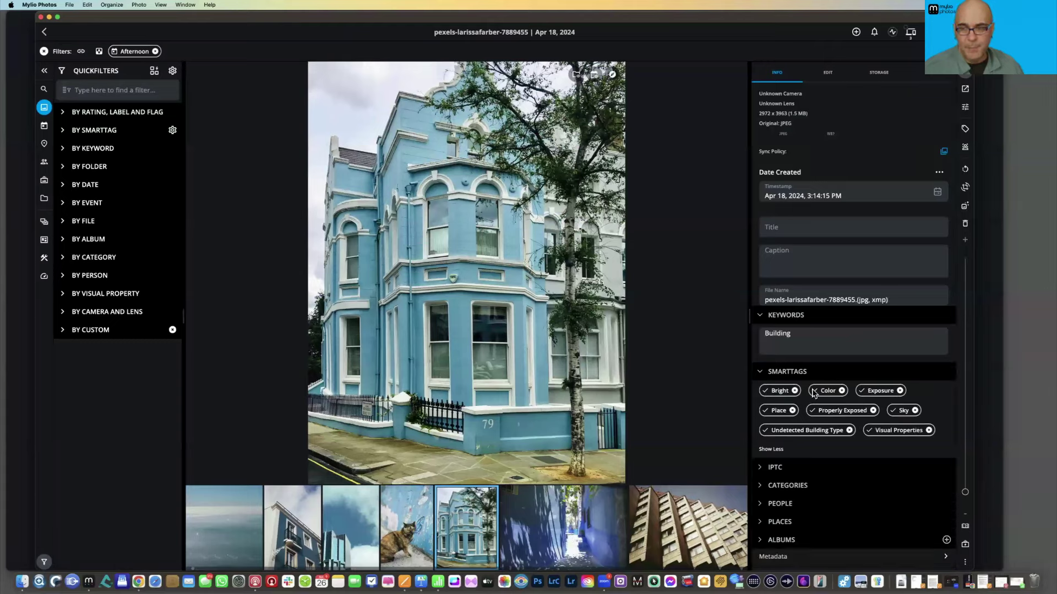
Step: Accept the blue building photo's Sky and Place SmartTags as keywords
{"action": "left_click", "coordinate": [893, 412]}
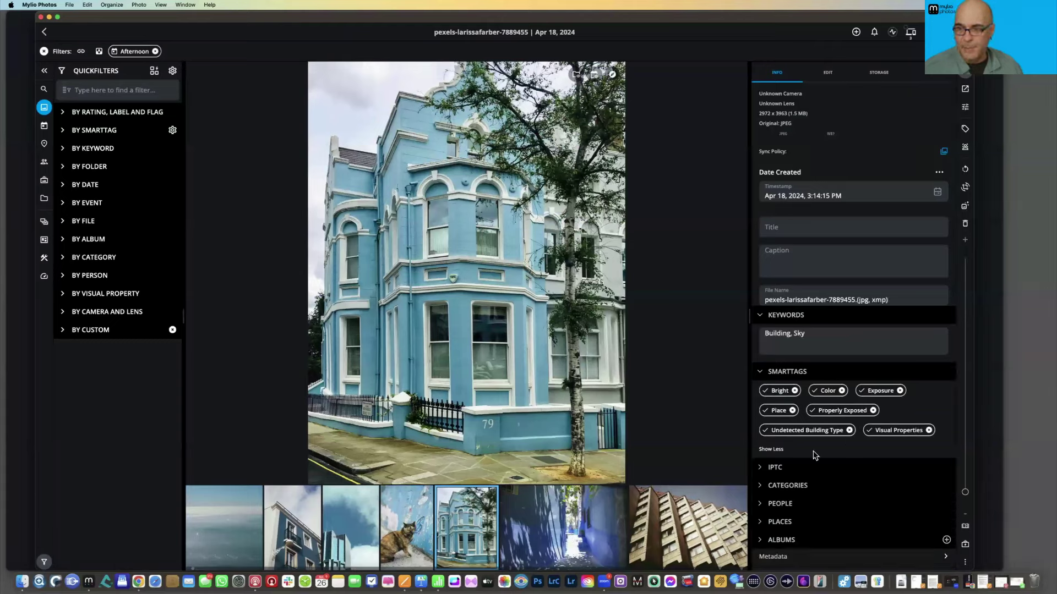
{"action": "left_click", "coordinate": [766, 411]}
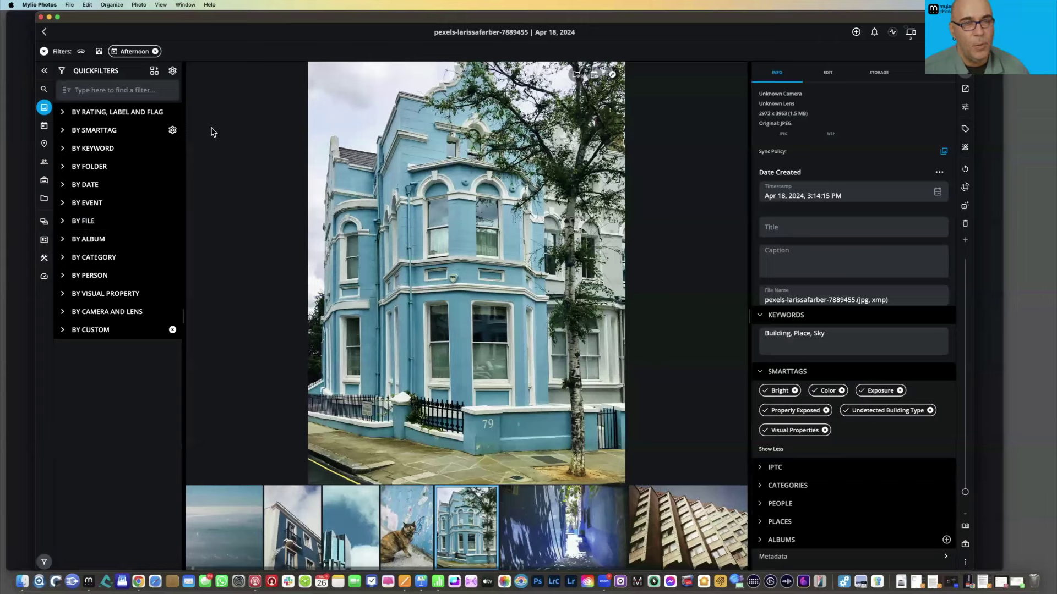
Step: Switch to the Keynote presentation and advance past the Find title slide to the slide of search icons
{"action": "key", "text": "super+Tab"}
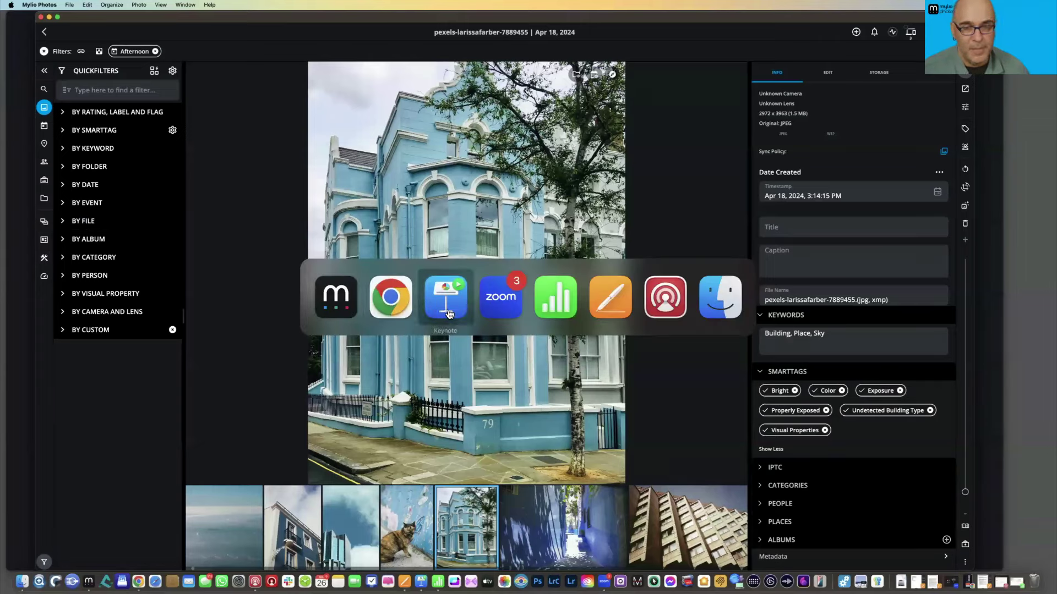
{"action": "left_click", "coordinate": [449, 313]}
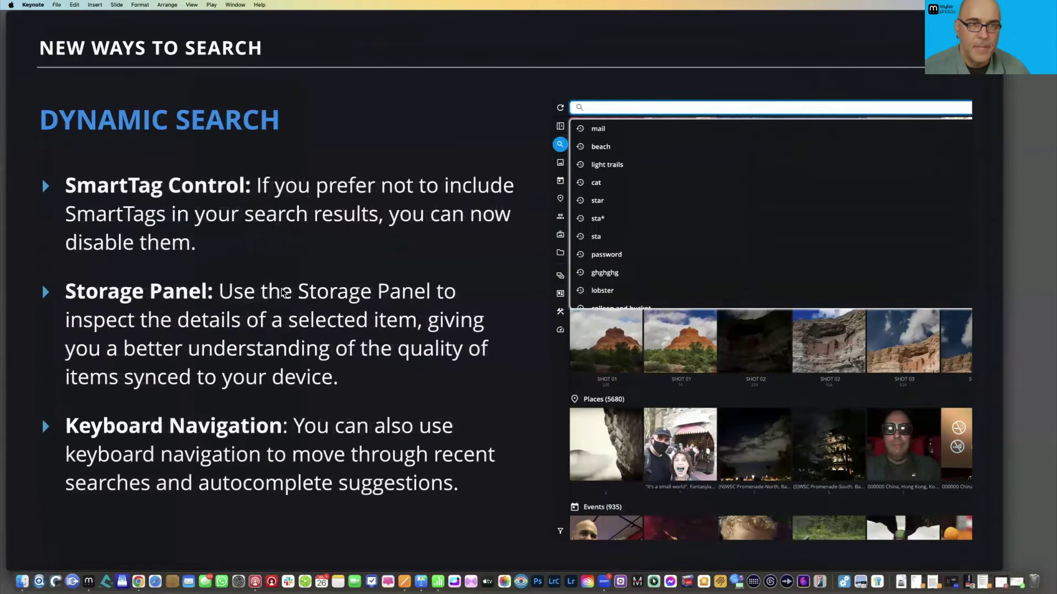
{"action": "key", "text": "Right"}
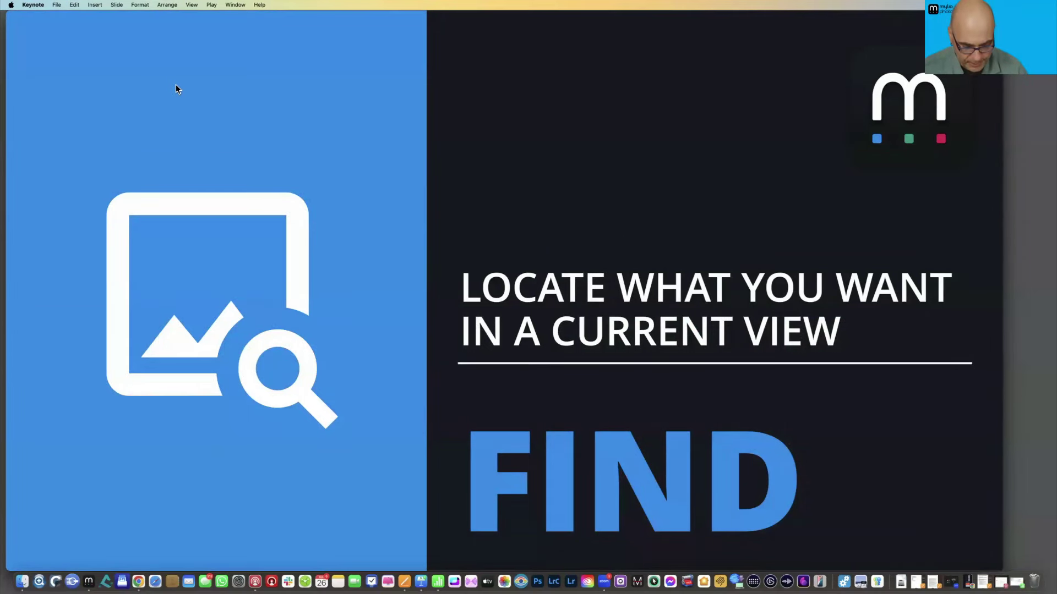
{"action": "mouse_move", "coordinate": [33, 22]}
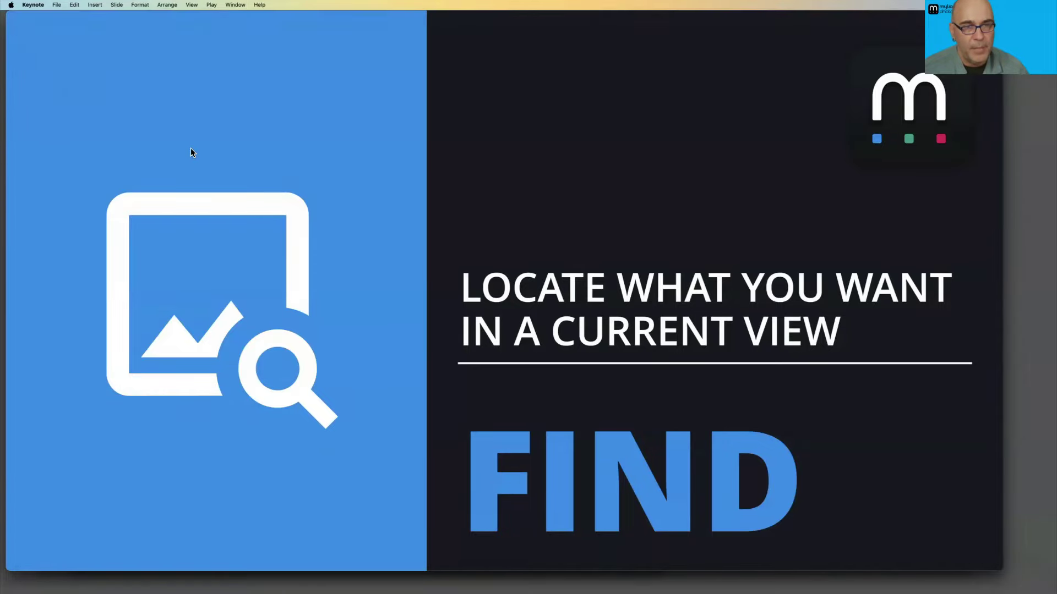
{"action": "key", "text": "Right"}
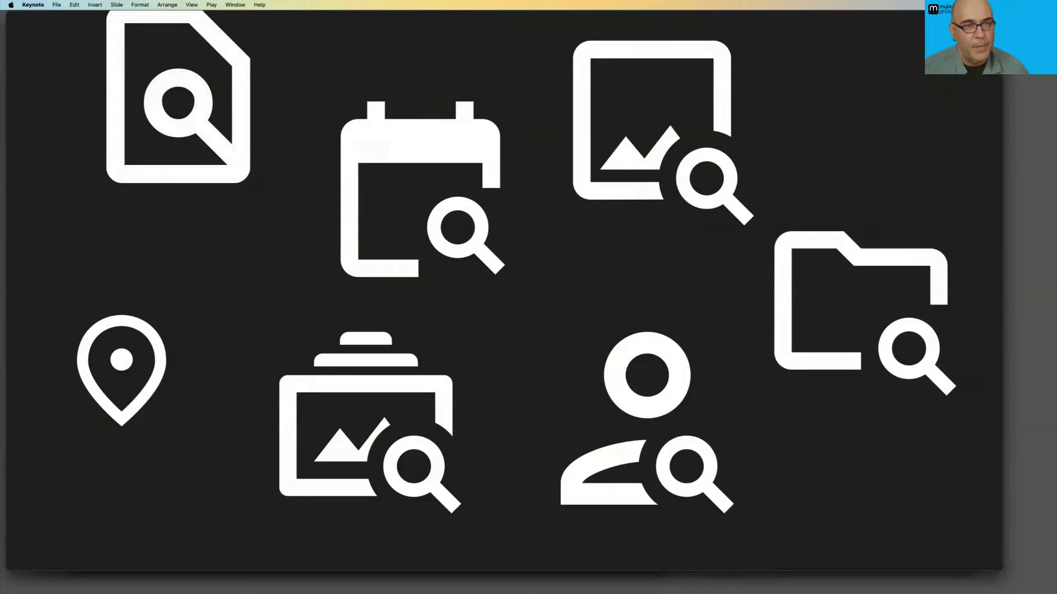
Step: Switch to Mylio Photos, clear the Afternoon filter and find Berlin in the Map view
{"action": "key", "text": "super+Tab"}
{"action": "key", "text": "Tab"}
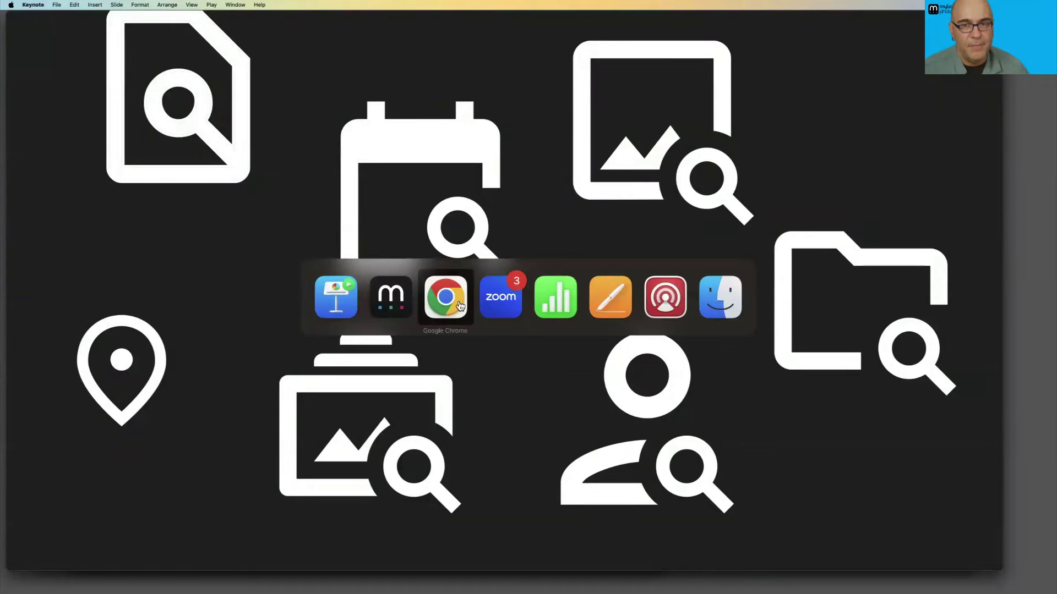
{"action": "left_click", "coordinate": [392, 309]}
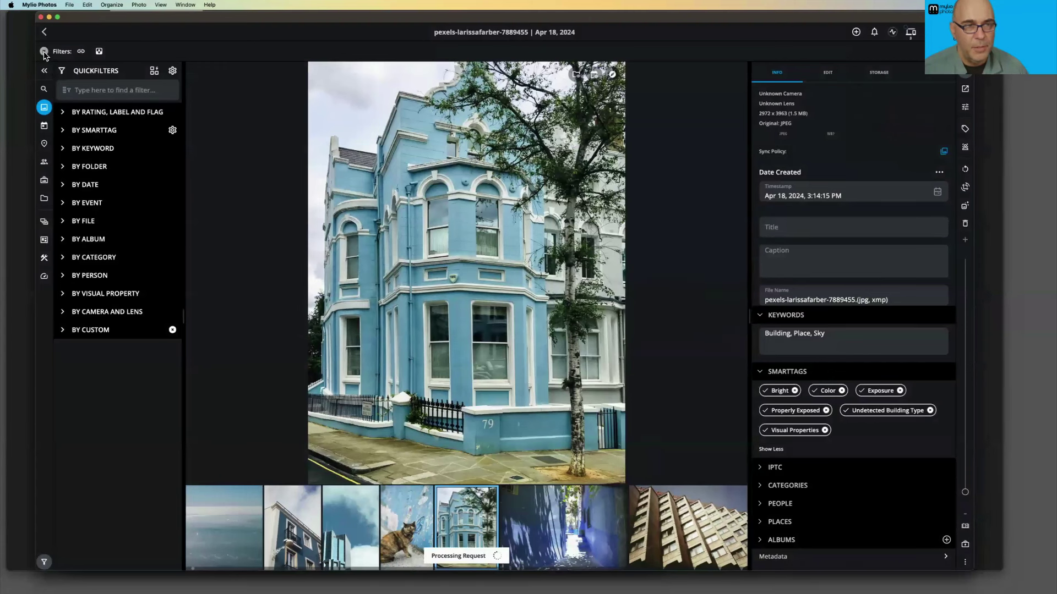
{"action": "left_click", "coordinate": [44, 146]}
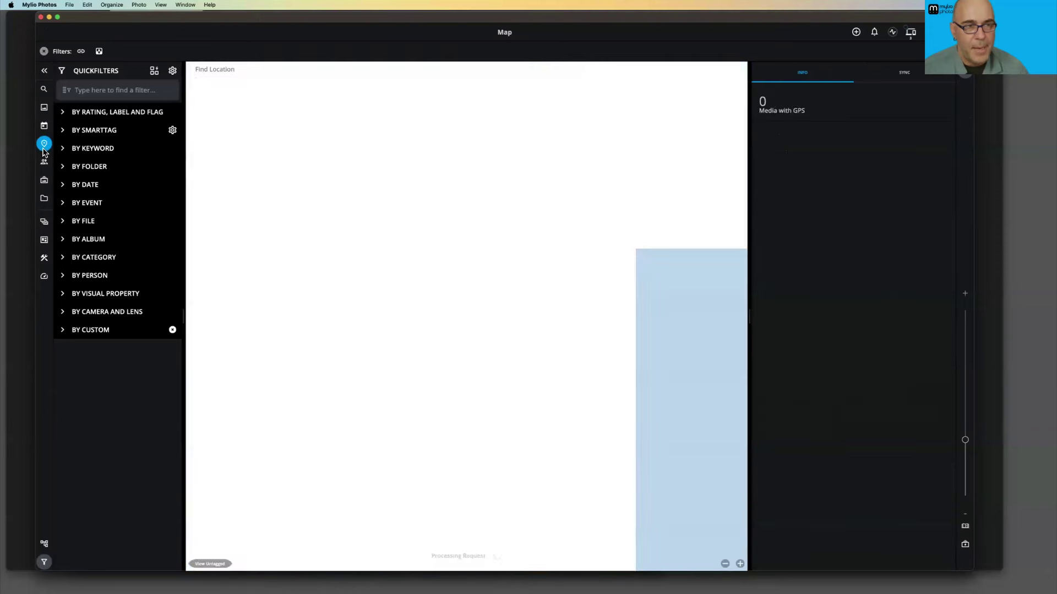
{"action": "left_click", "coordinate": [242, 69]}
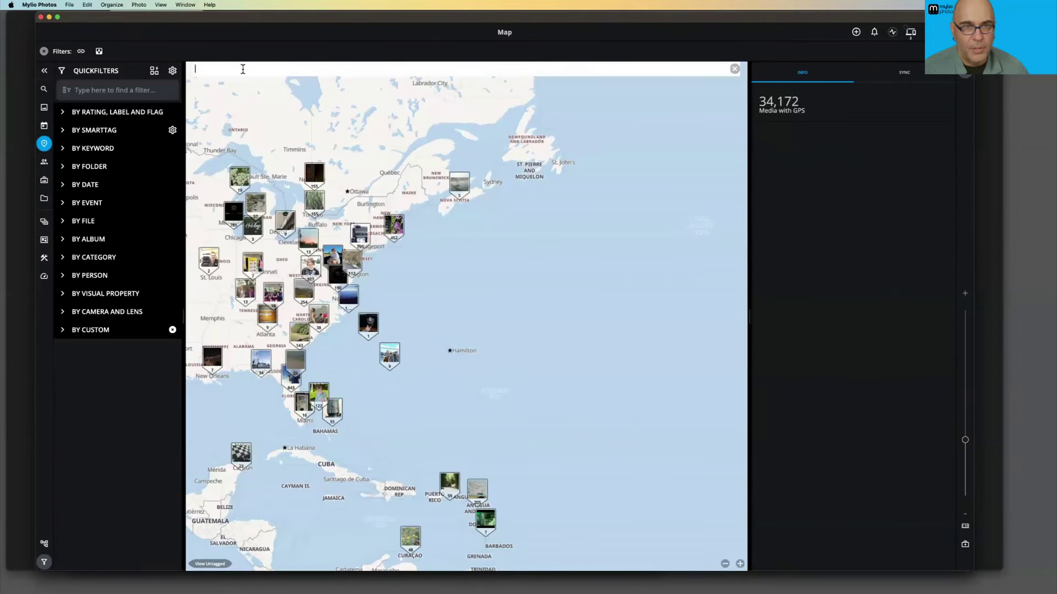
{"action": "type", "text": "ber"}
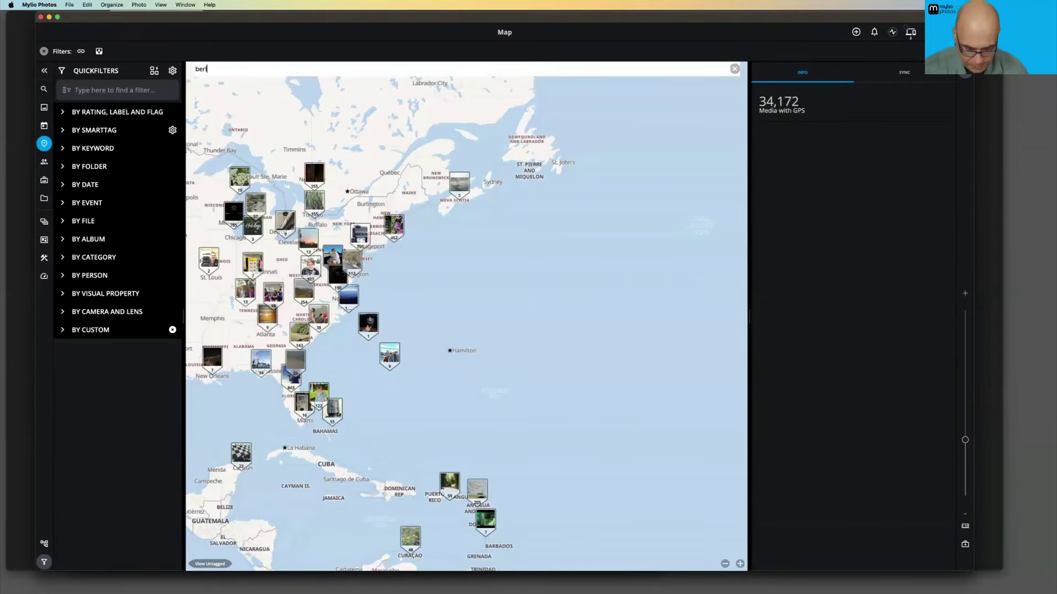
{"action": "type", "text": "lin"}
{"action": "key", "text": "Return"}
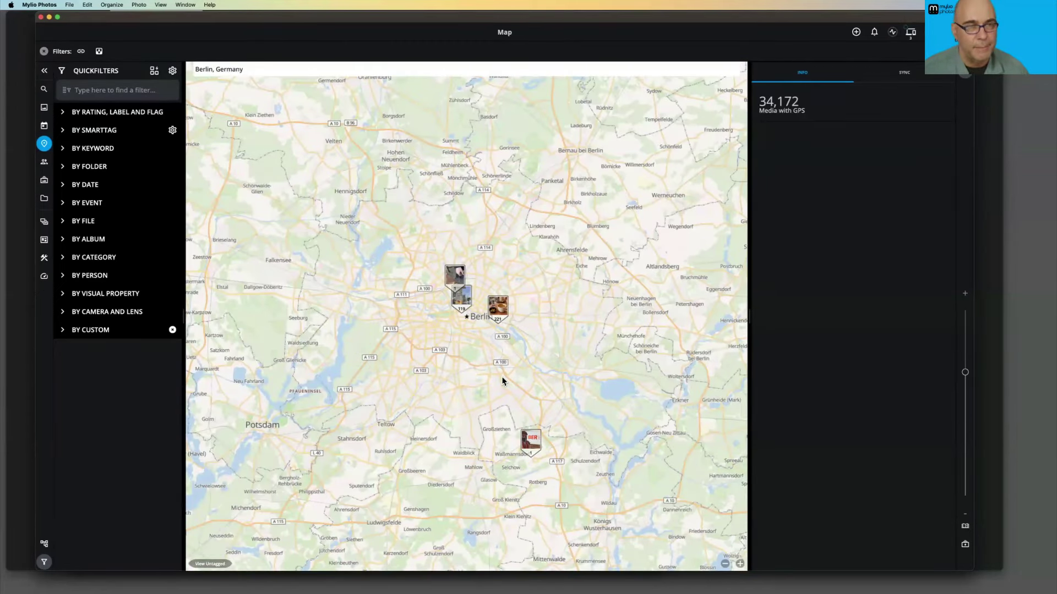
Step: Find people by surname in the People view, browse the first few matches and select all matching people
{"action": "left_click", "coordinate": [45, 163]}
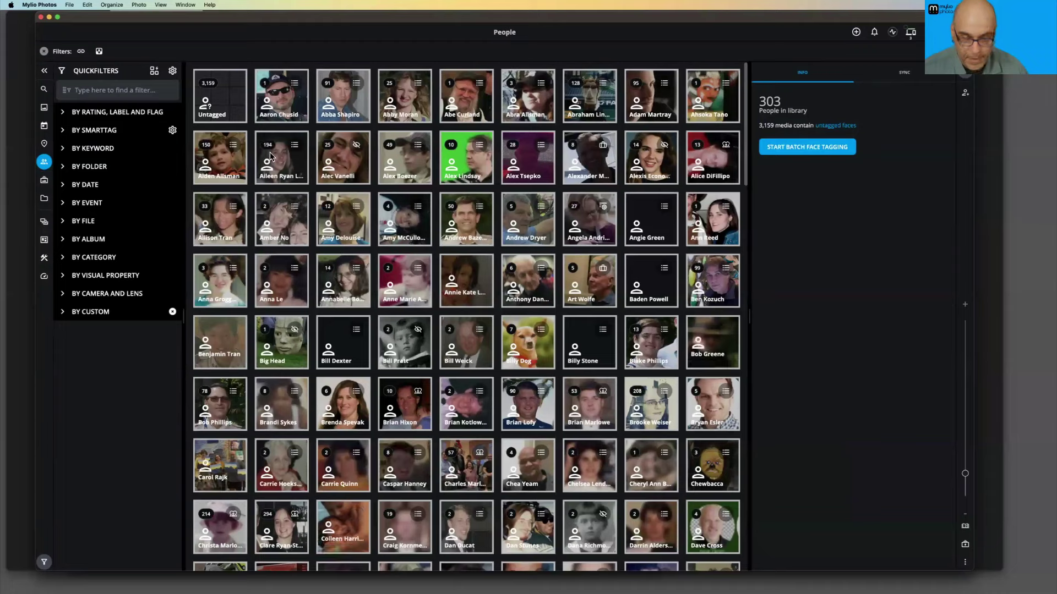
{"action": "type", "text": "harrington"}
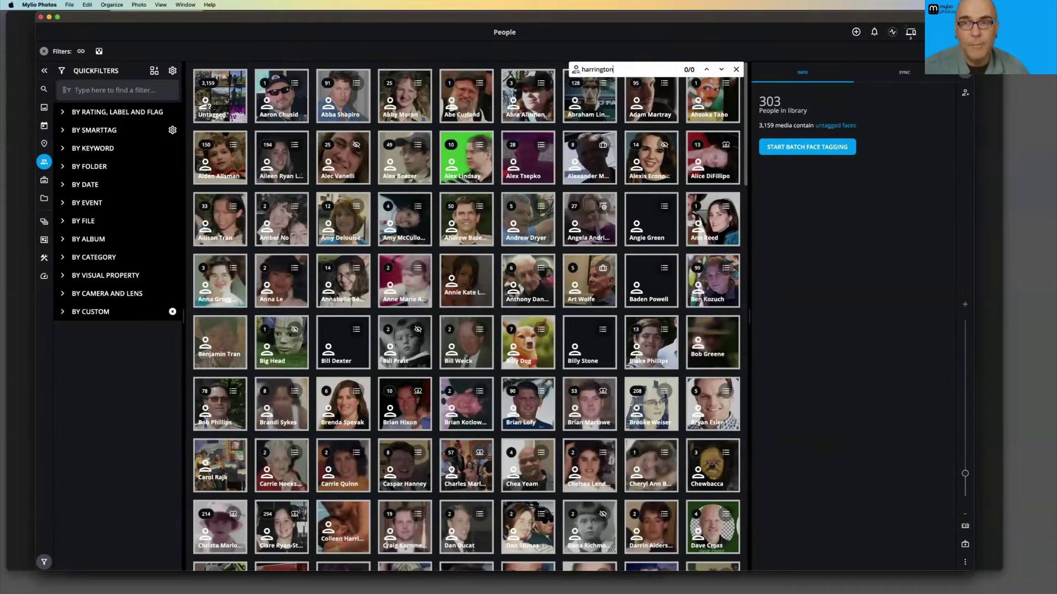
{"action": "key", "text": "Return"}
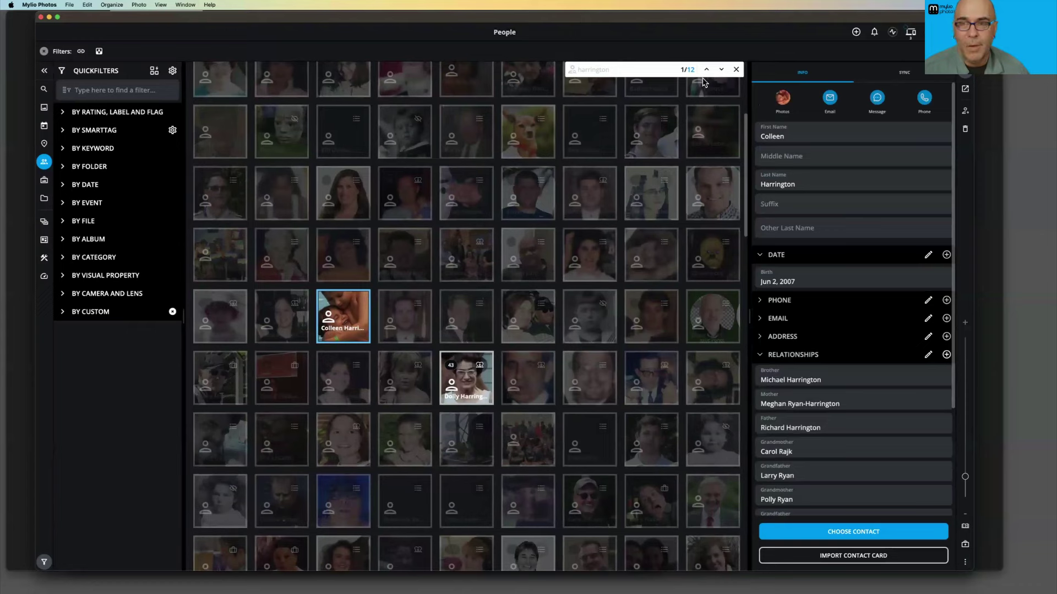
{"action": "left_click", "coordinate": [722, 70]}
{"action": "left_click", "coordinate": [722, 70]}
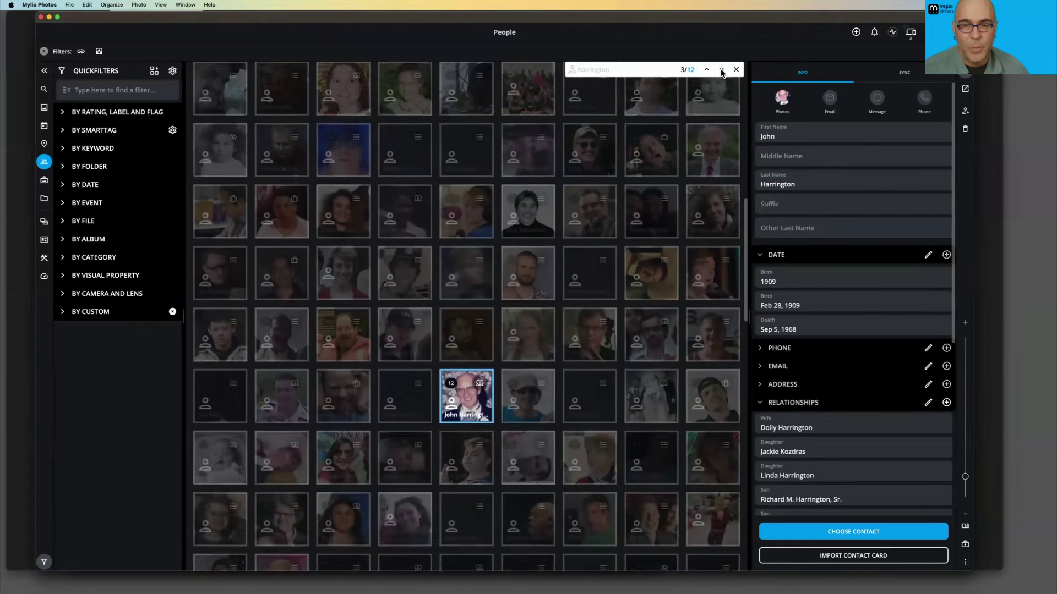
{"action": "left_click", "coordinate": [721, 70]}
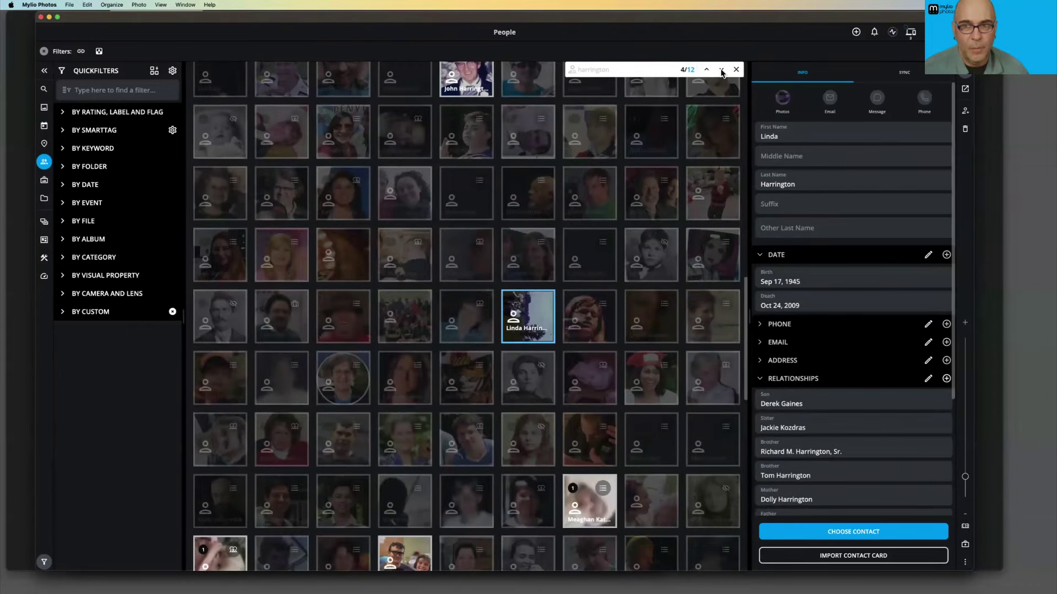
{"action": "left_click", "coordinate": [692, 71]}
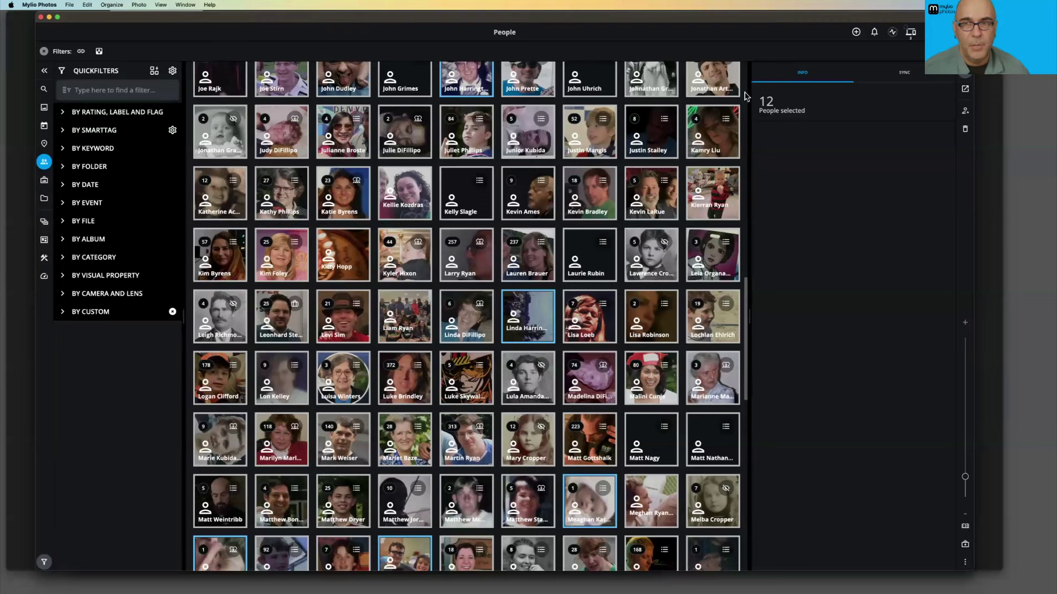
Step: Look through Albums and the top-level Folders view, remove the Blurry filter and return to the photos view
{"action": "left_click", "coordinate": [43, 181]}
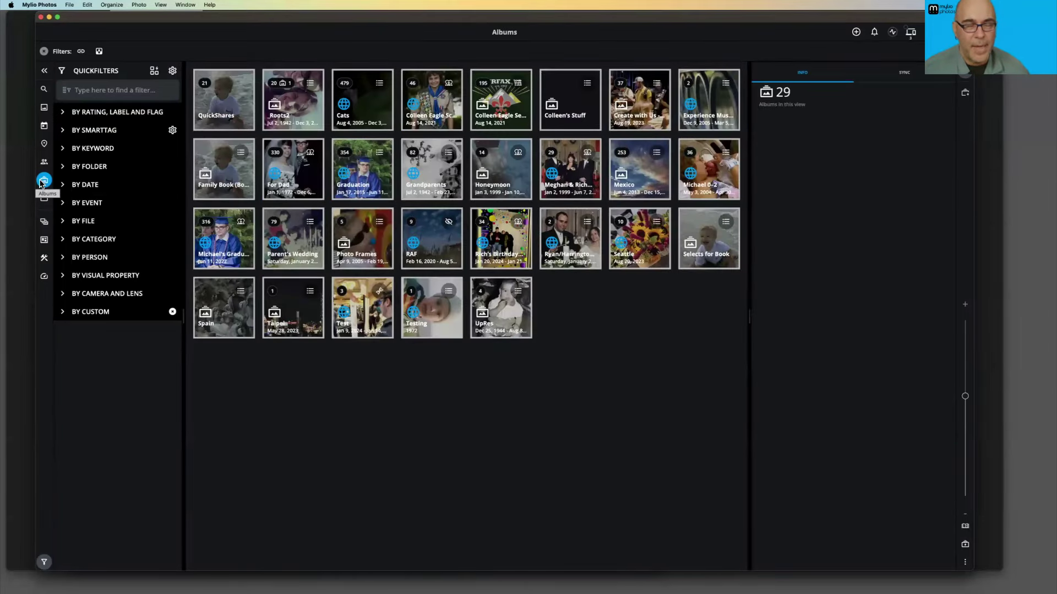
{"action": "left_click", "coordinate": [43, 201]}
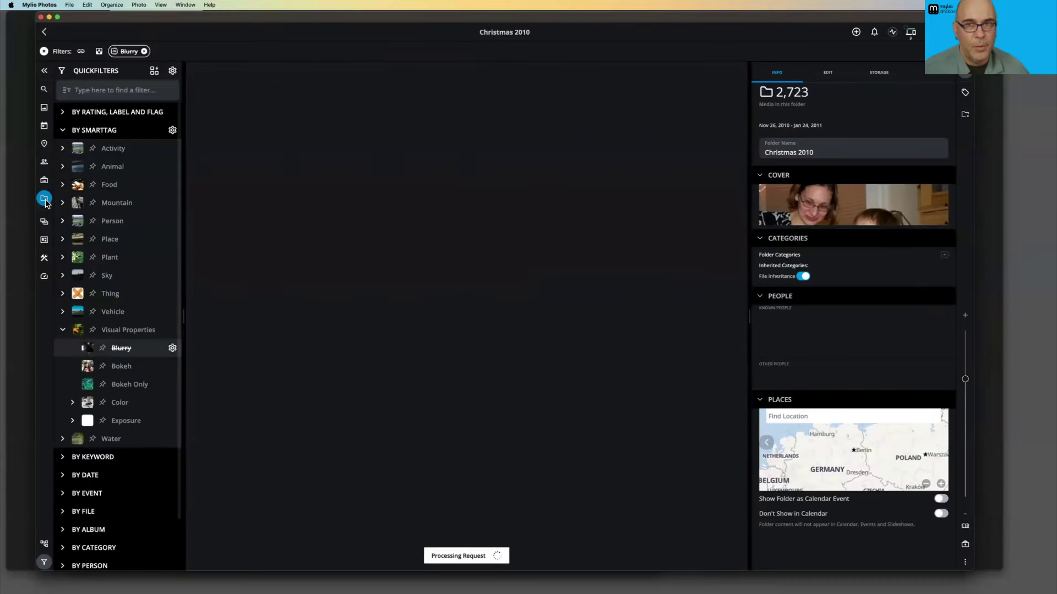
{"action": "left_click", "coordinate": [44, 198]}
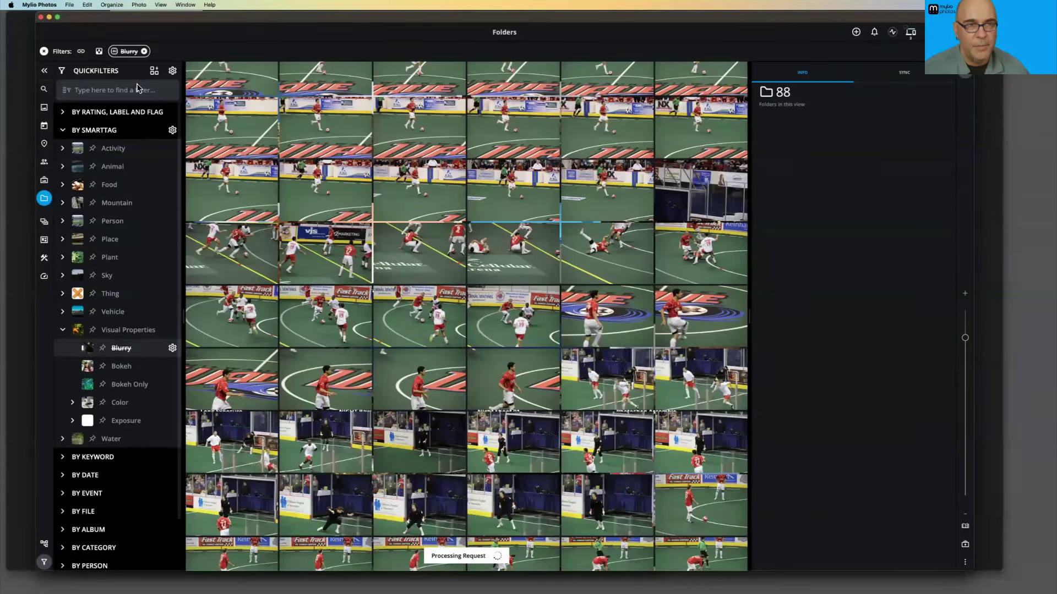
{"action": "left_click", "coordinate": [144, 51]}
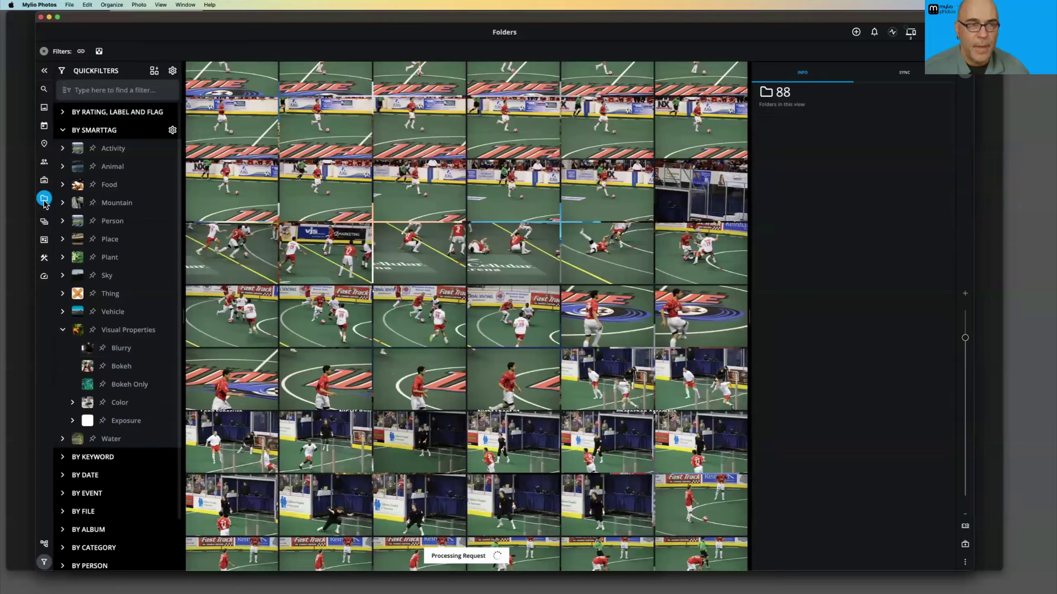
{"action": "left_click", "coordinate": [46, 112]}
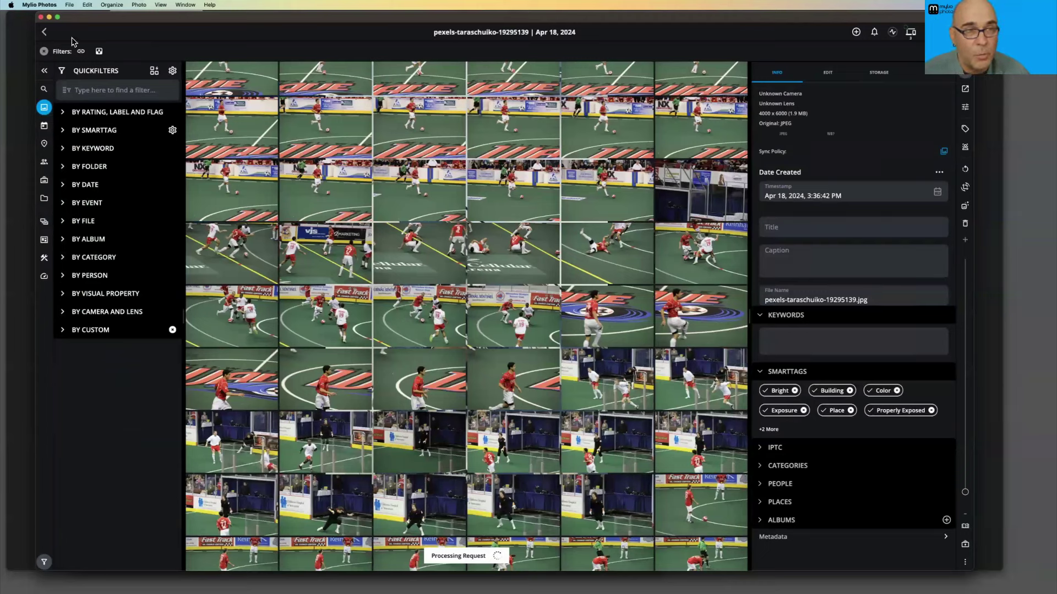
Step: Switch to the Keynote presentation and advance past the Find summary to the Categories title slide
{"action": "key", "text": "super+Tab"}
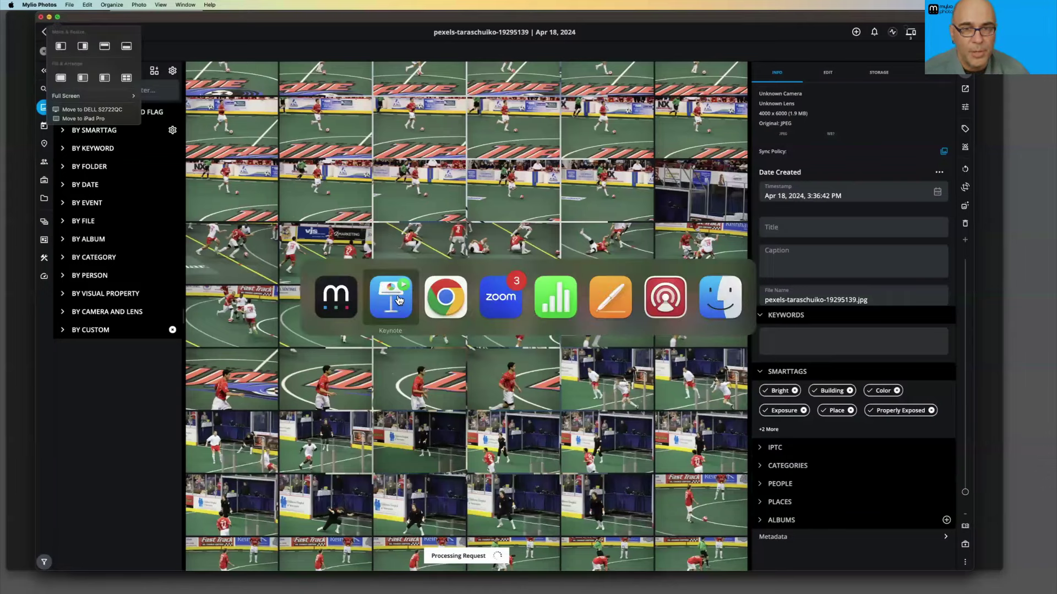
{"action": "key", "text": "Right"}
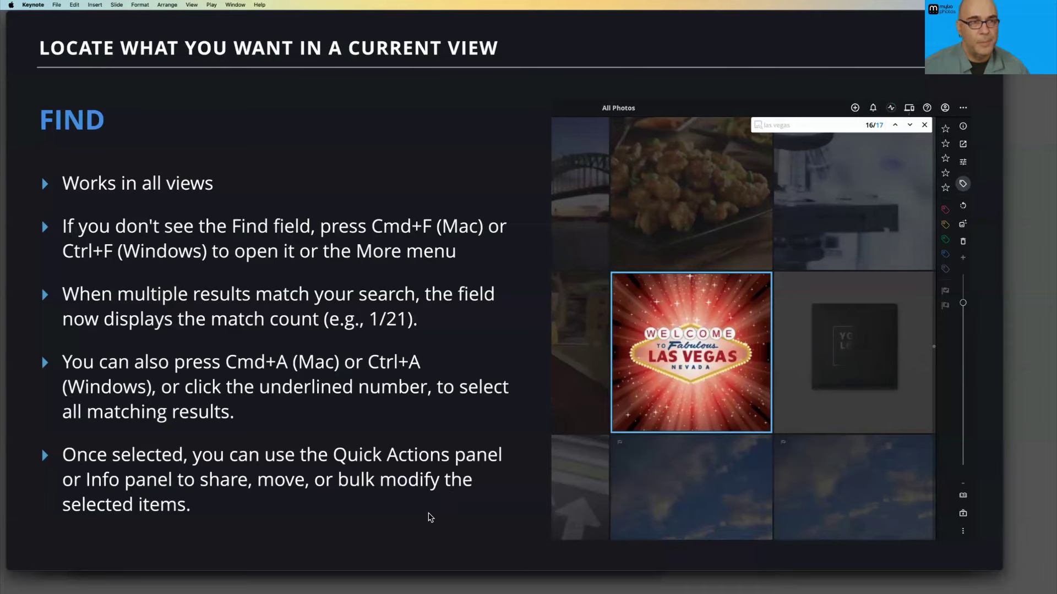
{"action": "key", "text": "Right"}
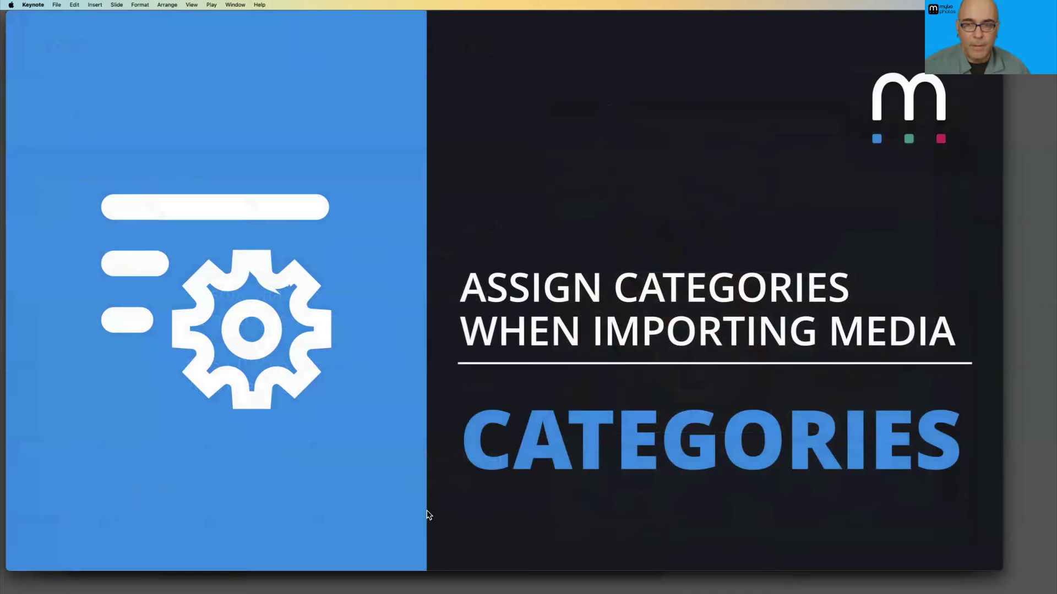
Step: Switch to Mylio Photos, show the top-level Folders view and enlarge it by hiding the Info panel and going full screen
{"action": "key", "text": "super+Tab"}
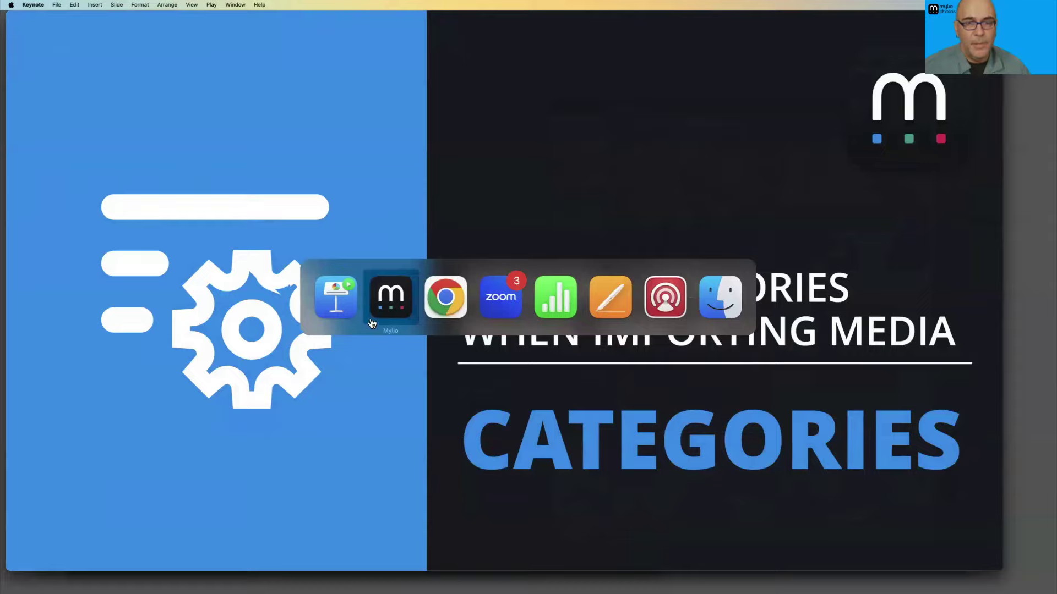
{"action": "left_click", "coordinate": [389, 305]}
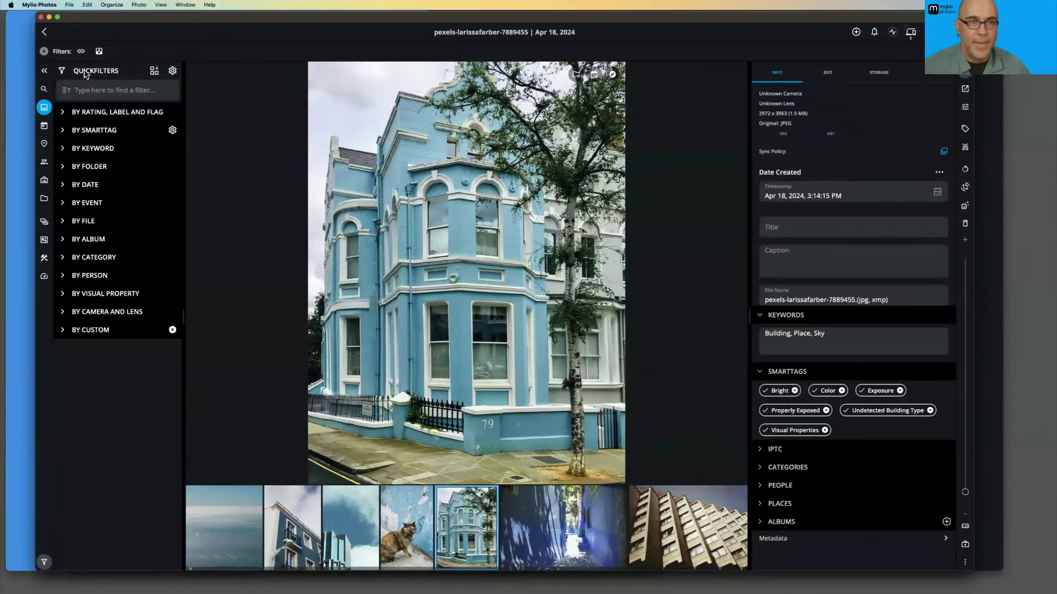
{"action": "left_click", "coordinate": [44, 199]}
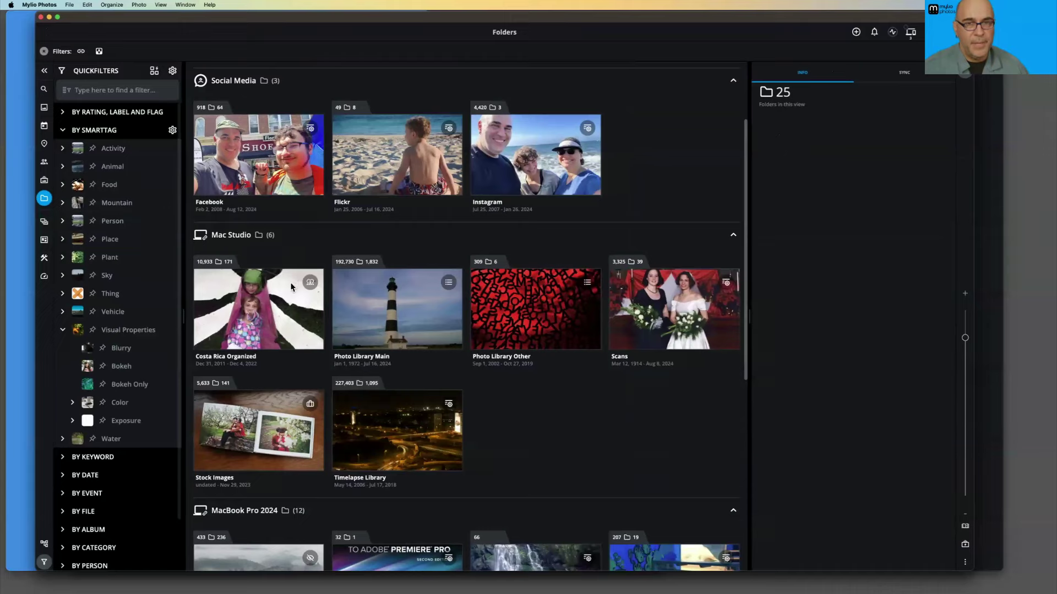
{"action": "left_click", "coordinate": [967, 77]}
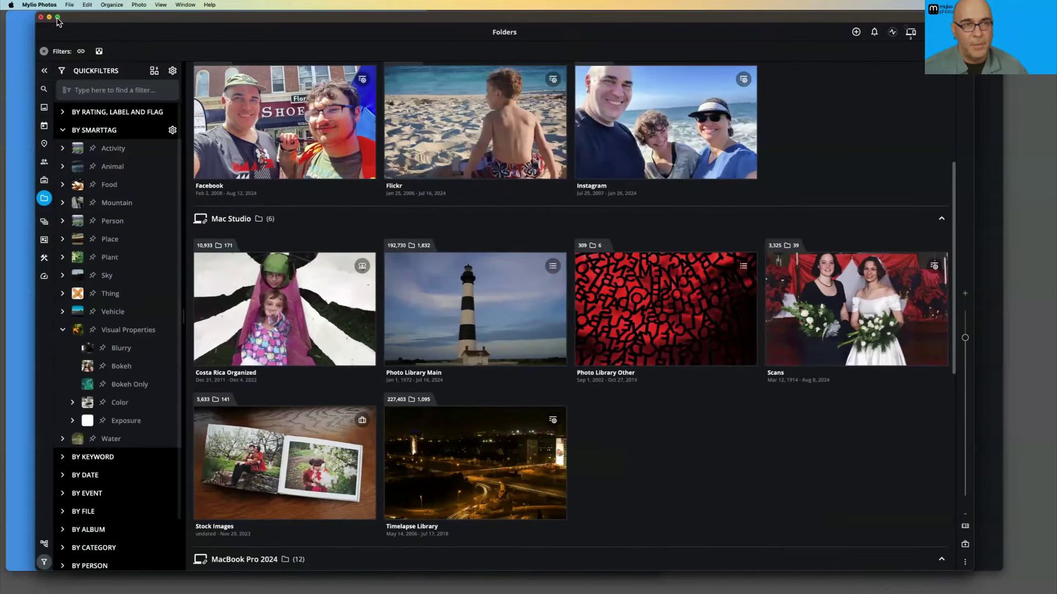
{"action": "left_click", "coordinate": [57, 17]}
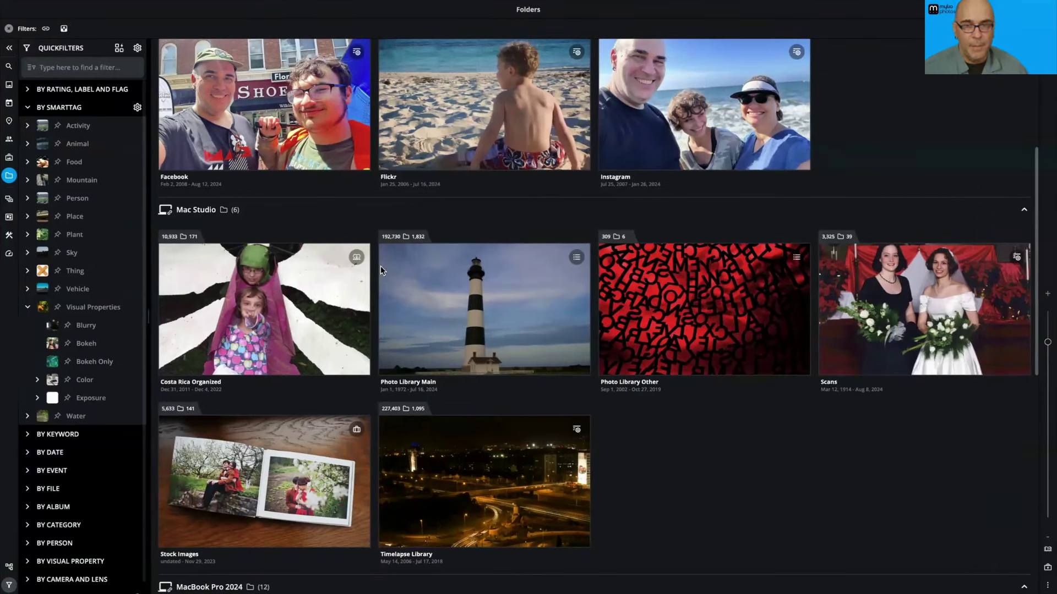
Step: Check the category choices of the Costa Rica Organized and Stock Images folders and open the list of Spaces
{"action": "left_click", "coordinate": [356, 257]}
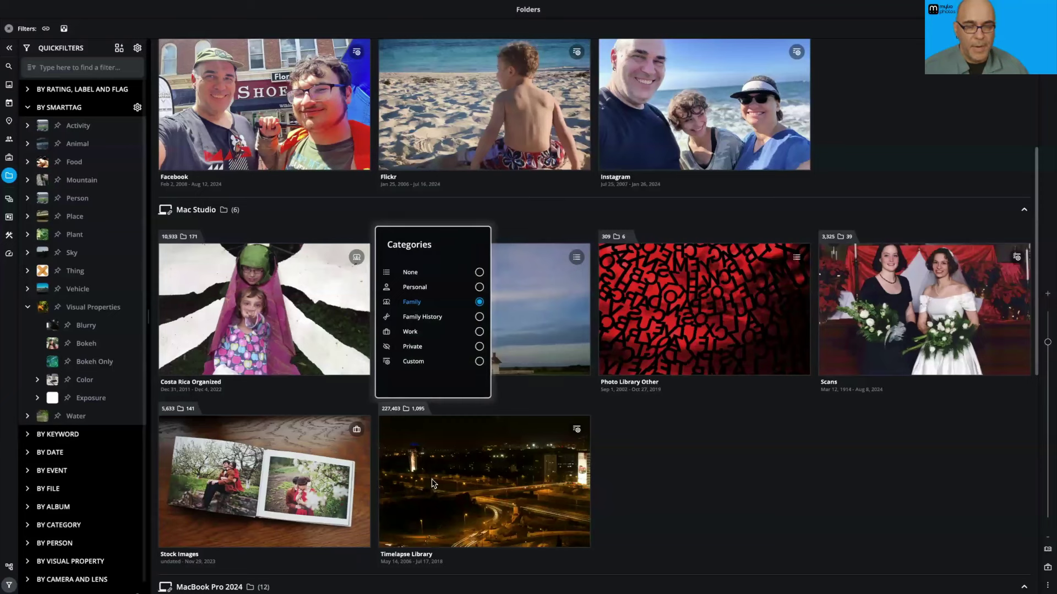
{"action": "left_click", "coordinate": [357, 430]}
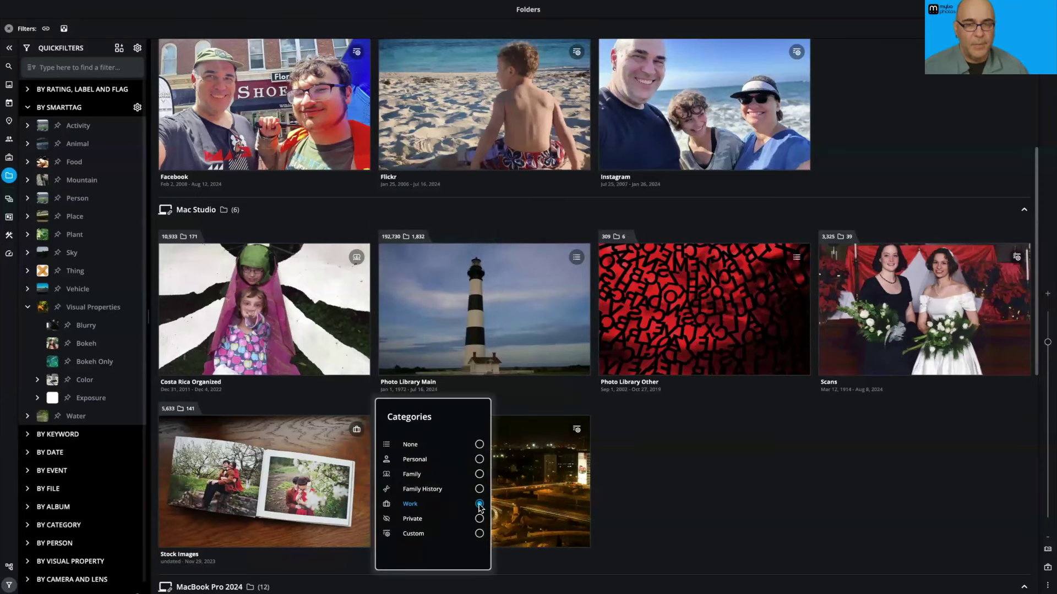
{"action": "left_click", "coordinate": [9, 200]}
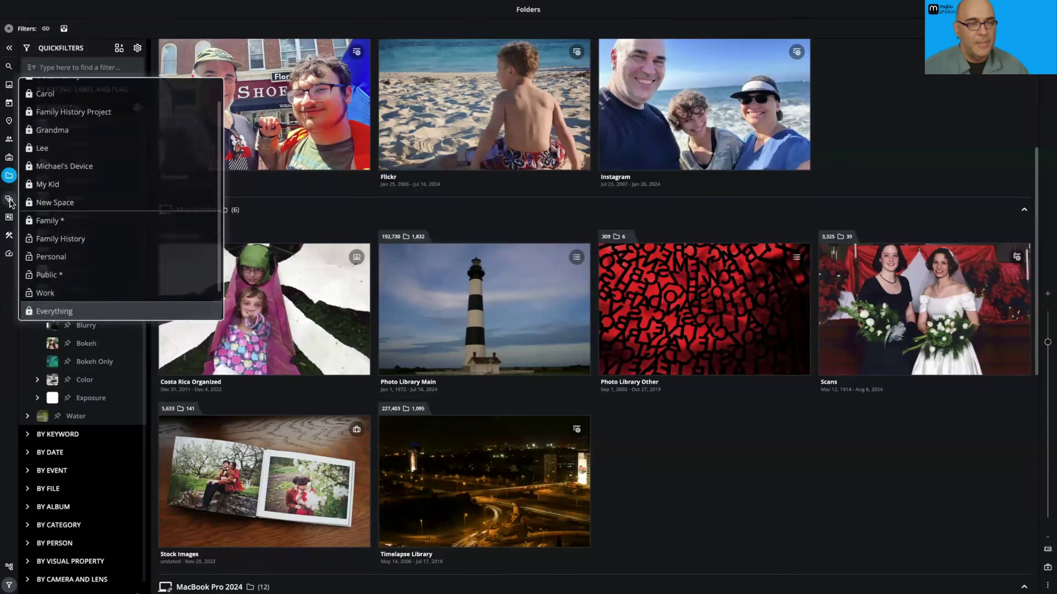
Step: Look through the rest of the Spaces list and close it without switching space
{"action": "scroll", "coordinate": [84, 255], "scroll_direction": "down", "scroll_amount": 2}
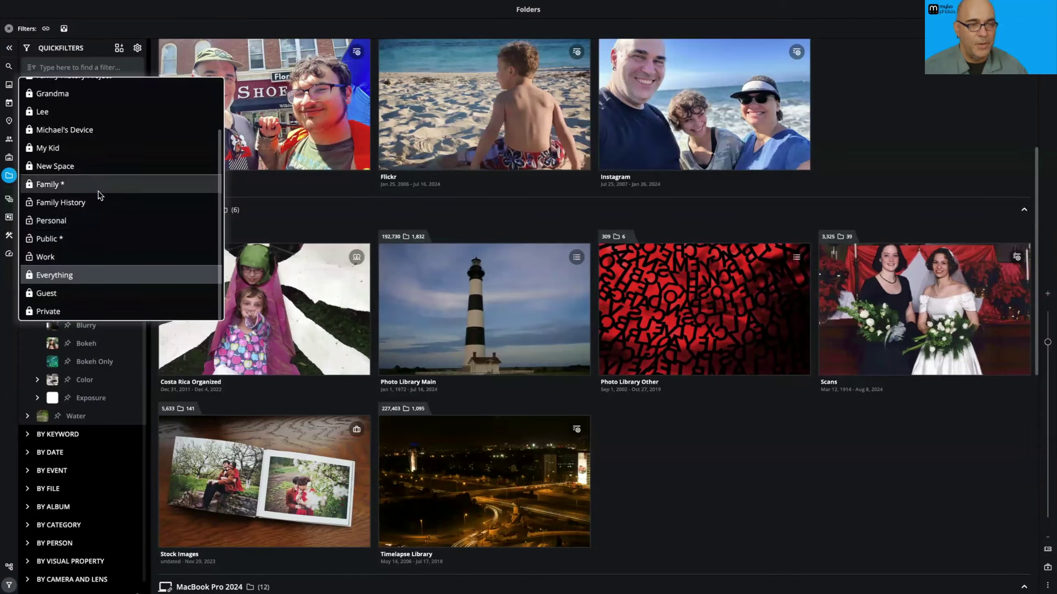
{"action": "left_click", "coordinate": [349, 343]}
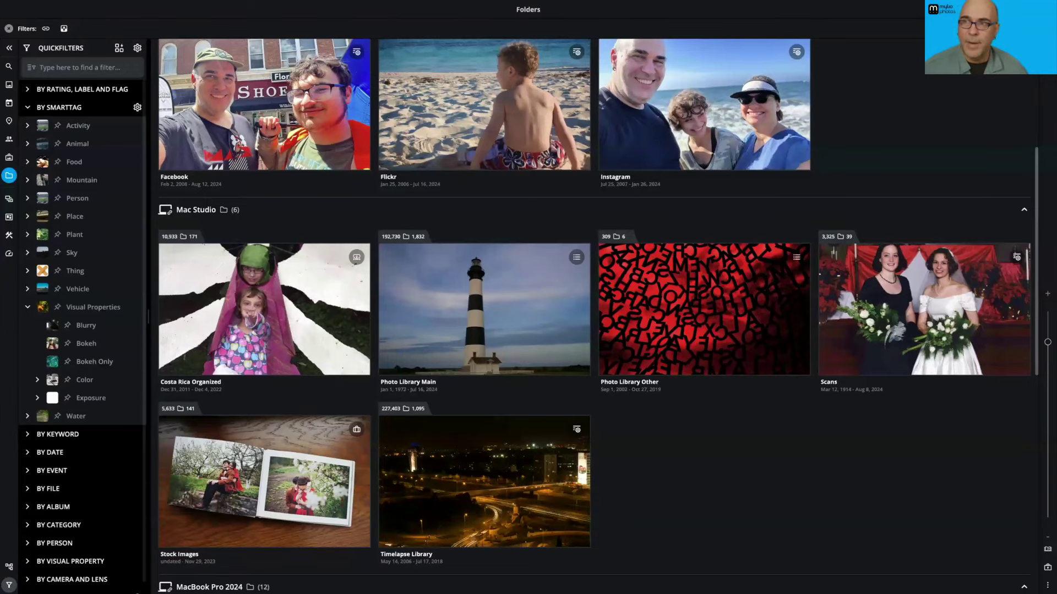
Step: Start an import of media accessible from this device, using the Extra Birds folder as source and the copy method
{"action": "key", "text": "super+shift+i"}
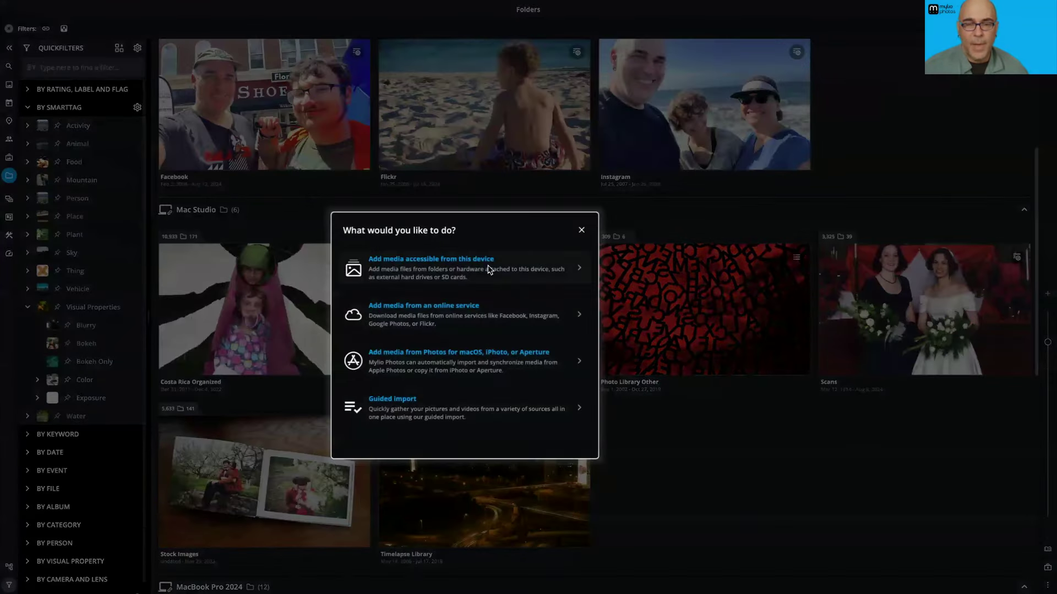
{"action": "left_click", "coordinate": [487, 270]}
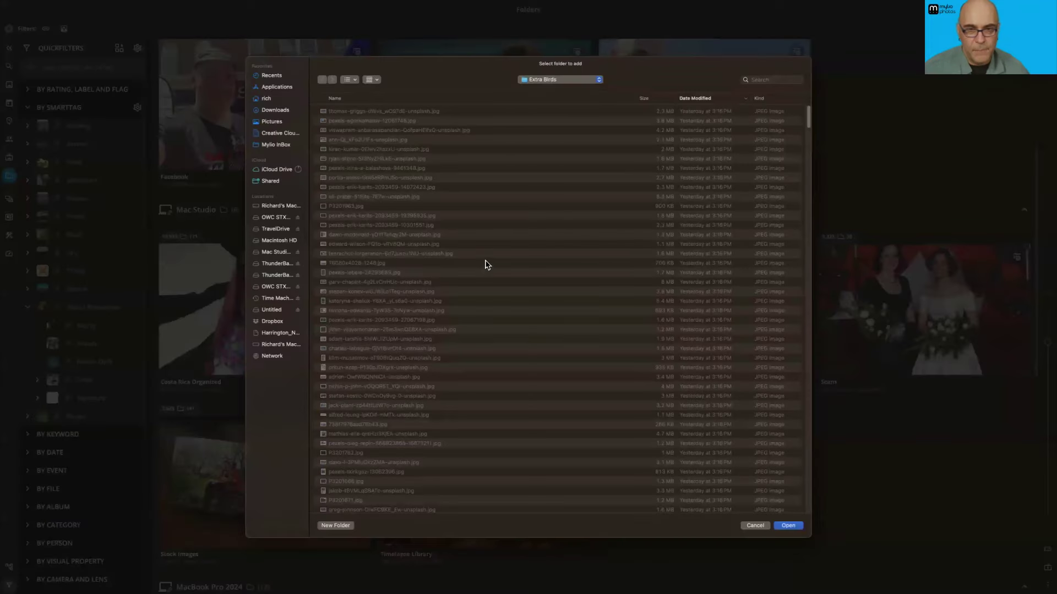
{"action": "left_click", "coordinate": [791, 526]}
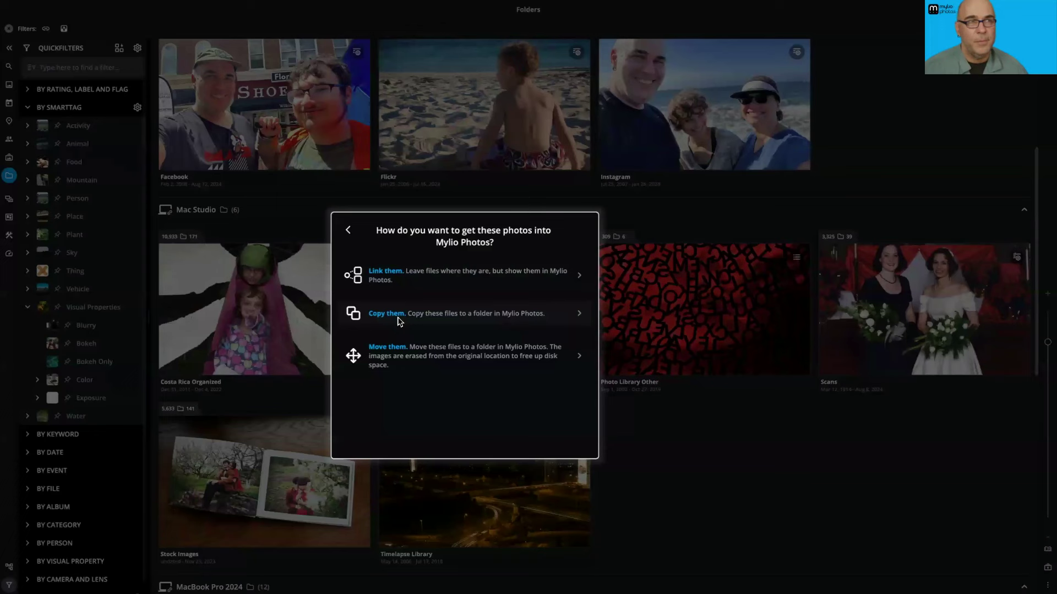
{"action": "left_click", "coordinate": [424, 314]}
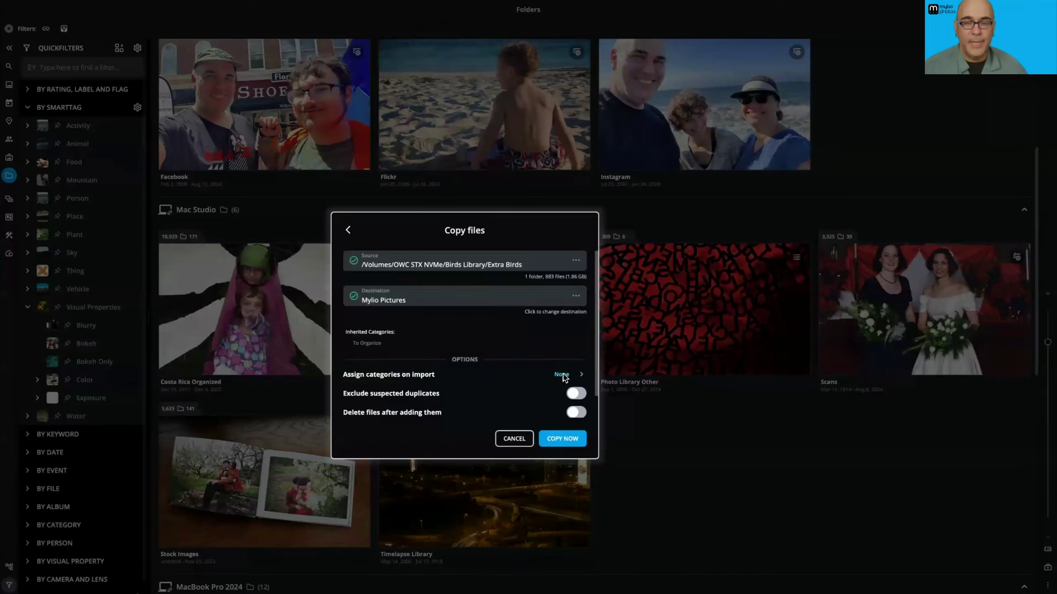
Step: Assign the Friends and Stock custom categories to the files being imported
{"action": "left_click", "coordinate": [563, 375]}
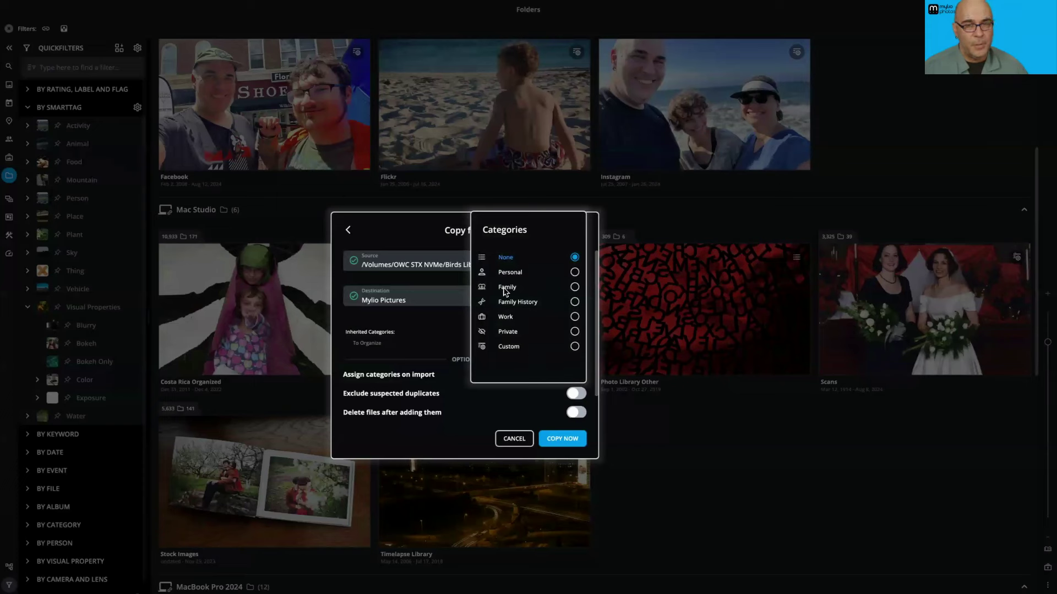
{"action": "left_click", "coordinate": [524, 352]}
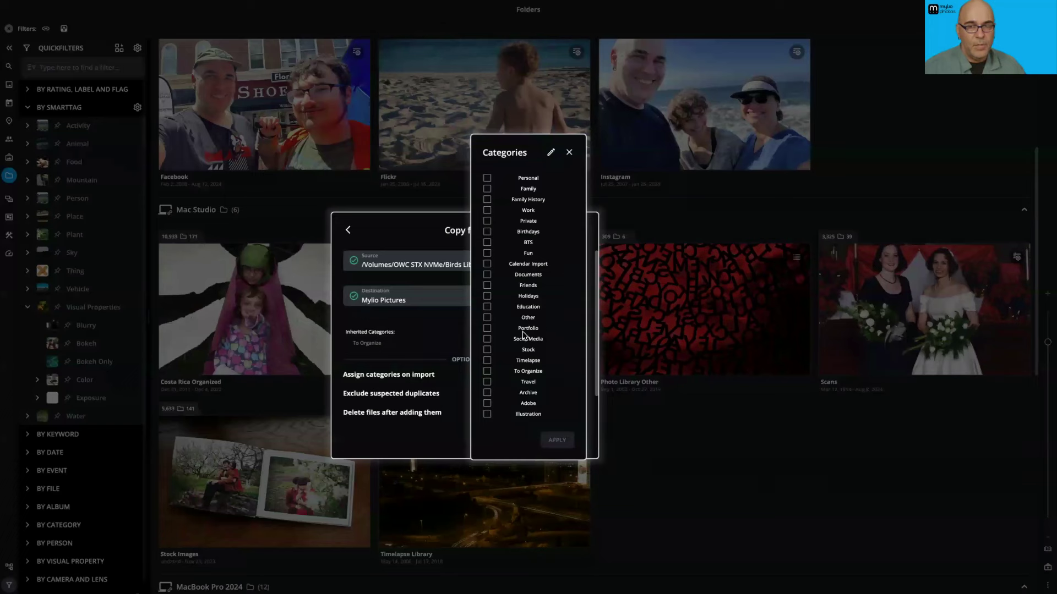
{"action": "left_click", "coordinate": [487, 286]}
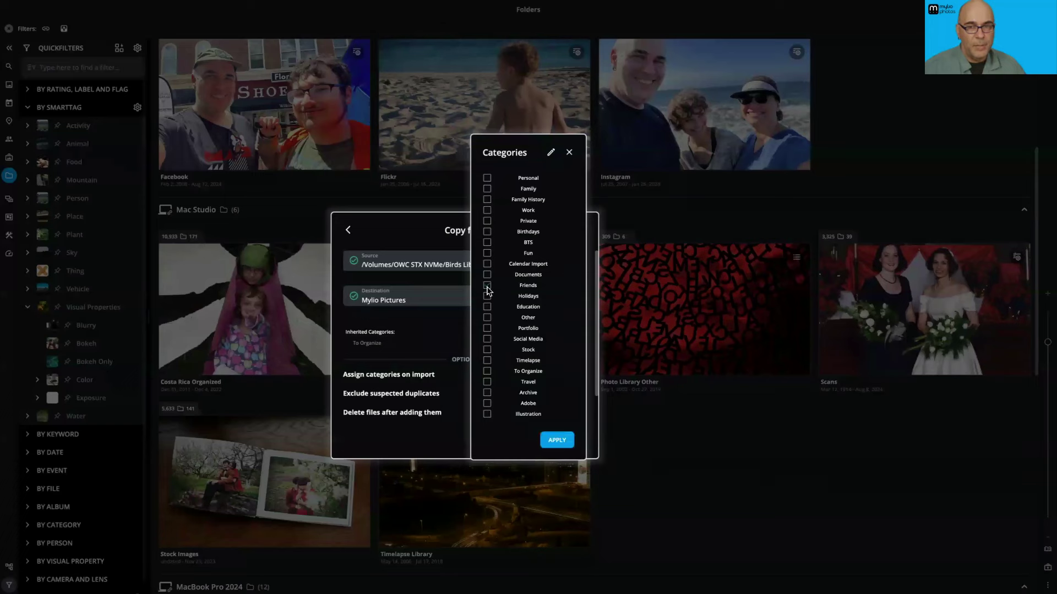
{"action": "left_click", "coordinate": [487, 351]}
{"action": "left_click", "coordinate": [557, 440]}
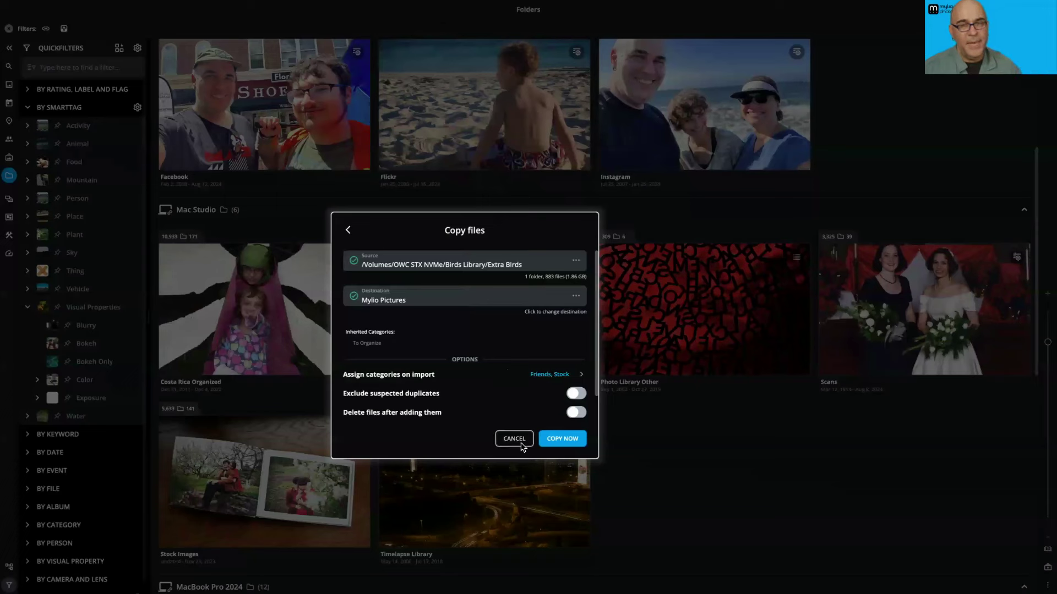
Step: Examine the advanced copy settings for file naming, folder organization and keywords, and leave the import without copying
{"action": "scroll", "coordinate": [457, 389], "scroll_direction": "down", "scroll_amount": 2}
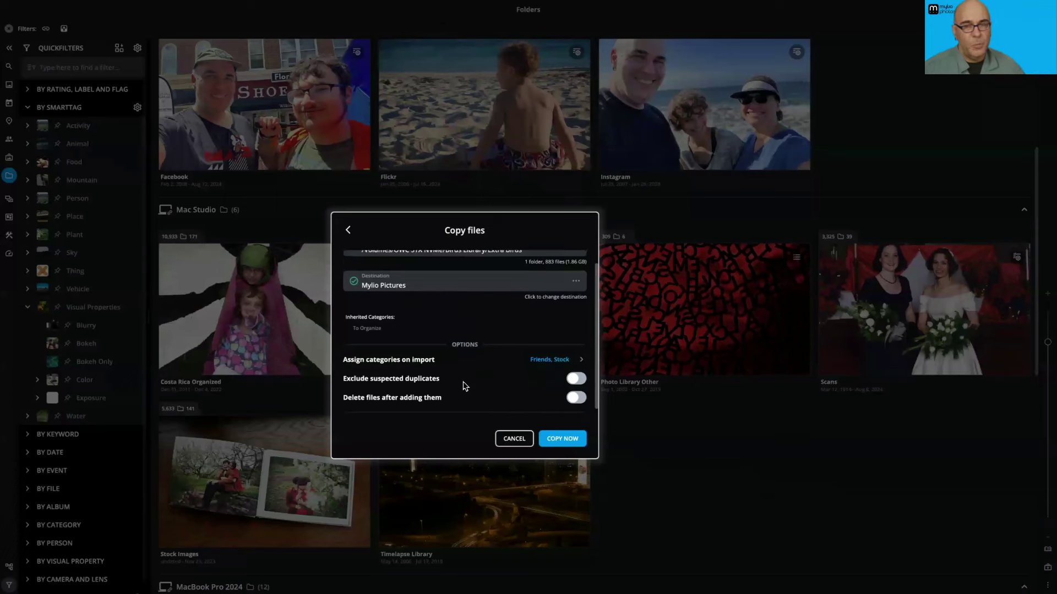
{"action": "left_click", "coordinate": [540, 415]}
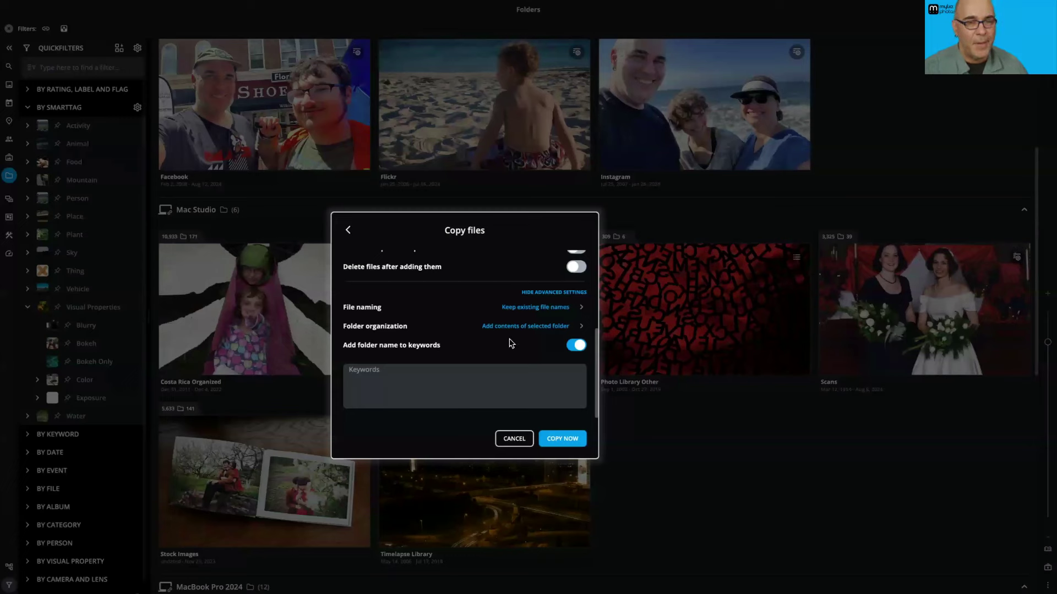
{"action": "scroll", "coordinate": [462, 349], "scroll_direction": "up", "scroll_amount": 5}
{"action": "scroll", "coordinate": [462, 348], "scroll_direction": "down", "scroll_amount": 5}
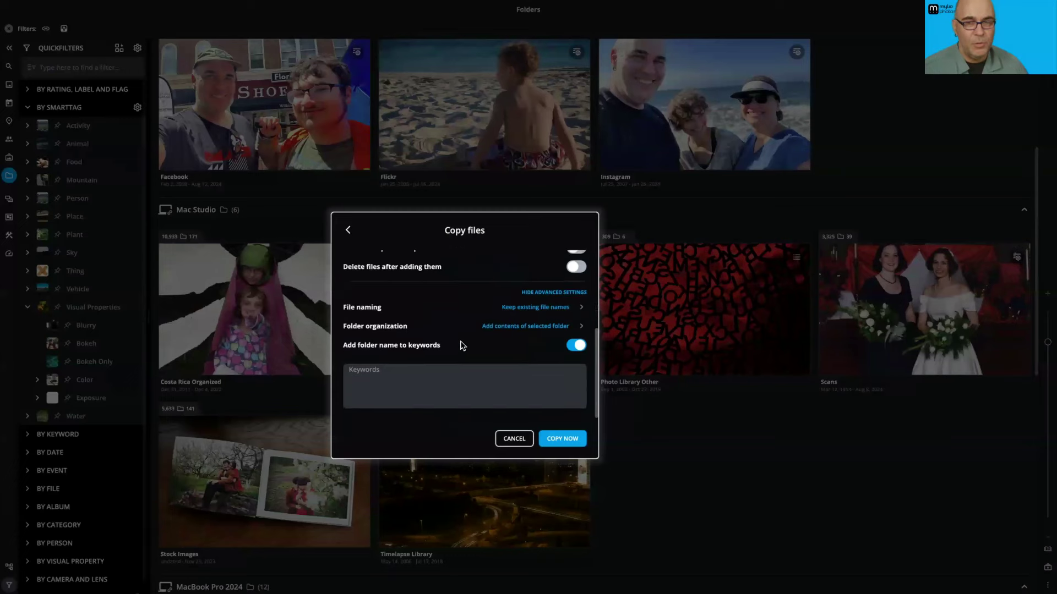
{"action": "scroll", "coordinate": [462, 349], "scroll_direction": "up", "scroll_amount": 5}
{"action": "scroll", "coordinate": [462, 346], "scroll_direction": "down", "scroll_amount": 5}
{"action": "scroll", "coordinate": [463, 345], "scroll_direction": "up", "scroll_amount": 5}
{"action": "scroll", "coordinate": [462, 345], "scroll_direction": "down", "scroll_amount": 5}
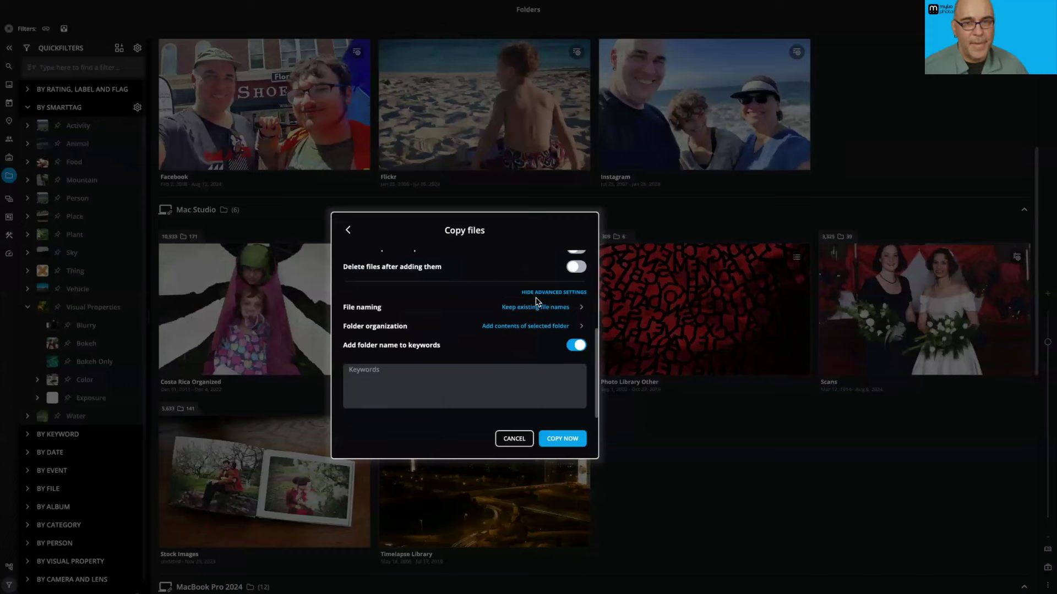
{"action": "left_click", "coordinate": [350, 231]}
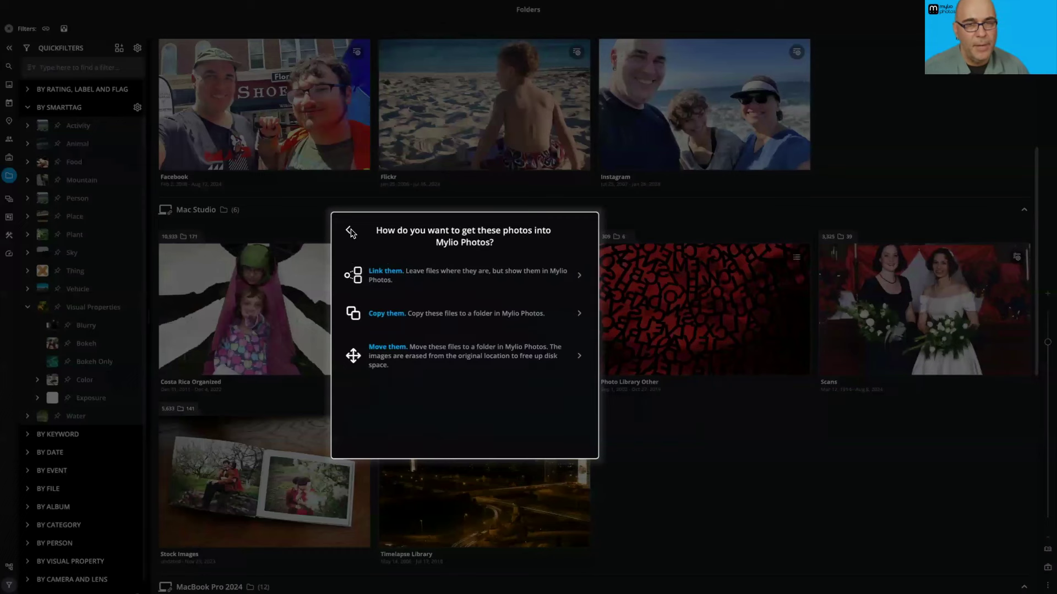
{"action": "left_click", "coordinate": [350, 231]}
{"action": "left_click", "coordinate": [582, 231]}
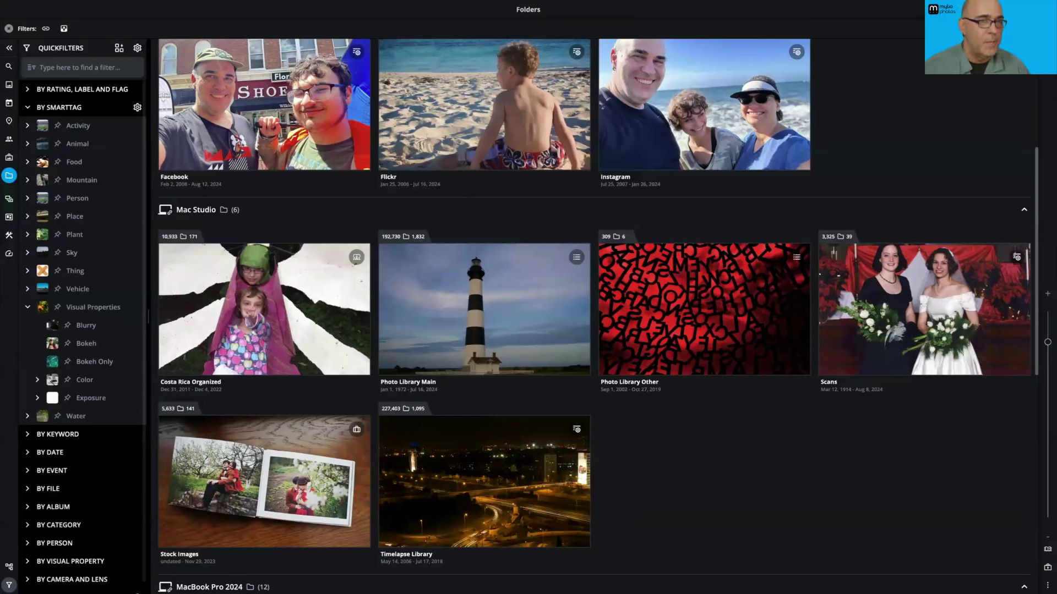
{"action": "key", "text": "super+Tab"}
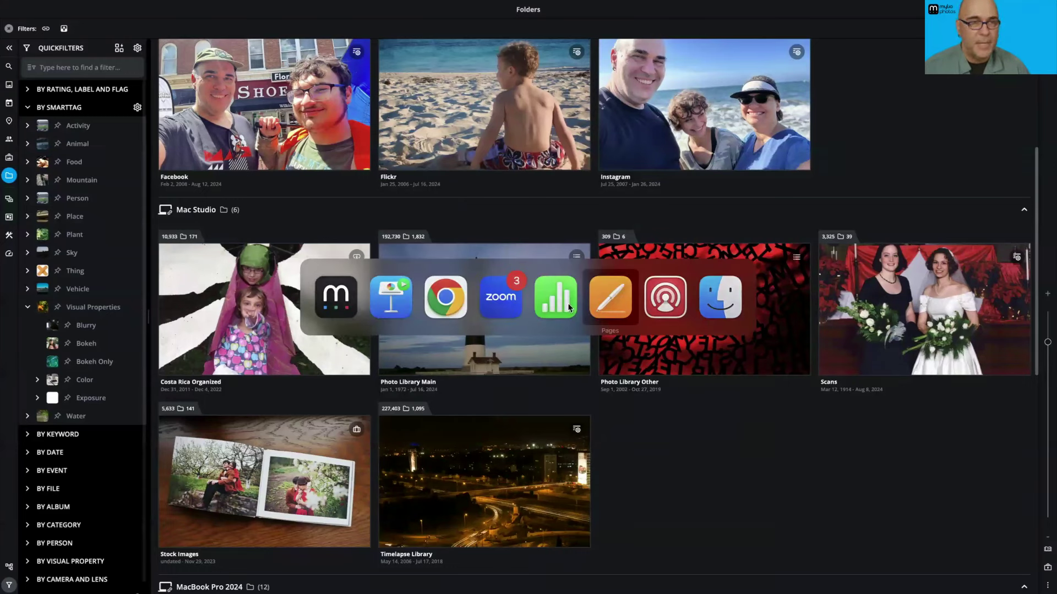
{"action": "key", "text": "Escape"}
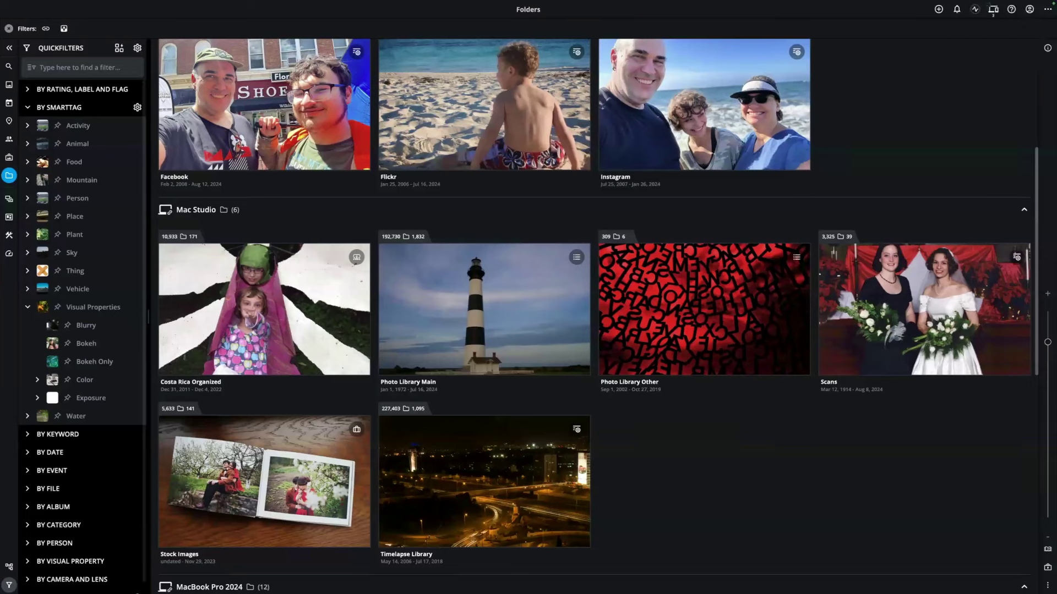
Step: Show the All Photos view and browse down the grid of city and building photos
{"action": "left_click", "coordinate": [9, 86]}
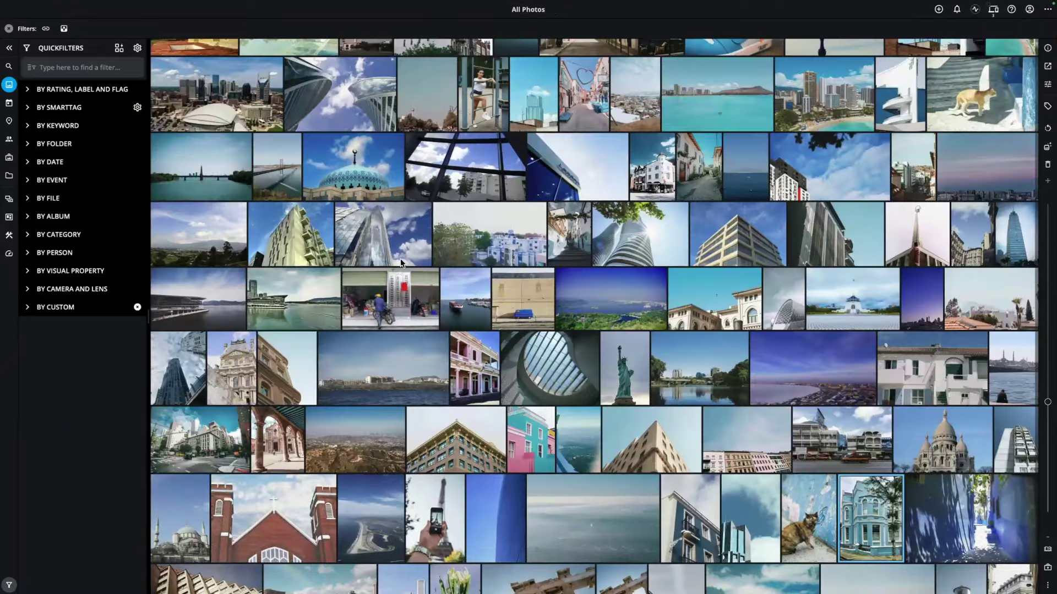
{"action": "scroll", "coordinate": [461, 344], "scroll_direction": "down", "scroll_amount": 1}
{"action": "scroll", "coordinate": [461, 345], "scroll_direction": "down", "scroll_amount": 1}
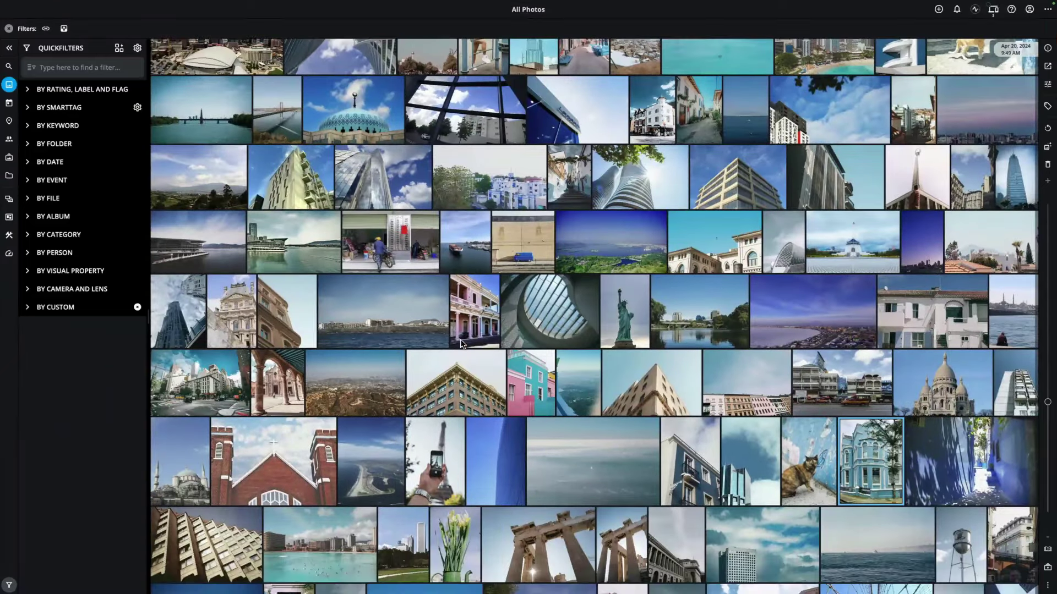
{"action": "scroll", "coordinate": [465, 346], "scroll_direction": "down", "scroll_amount": 3}
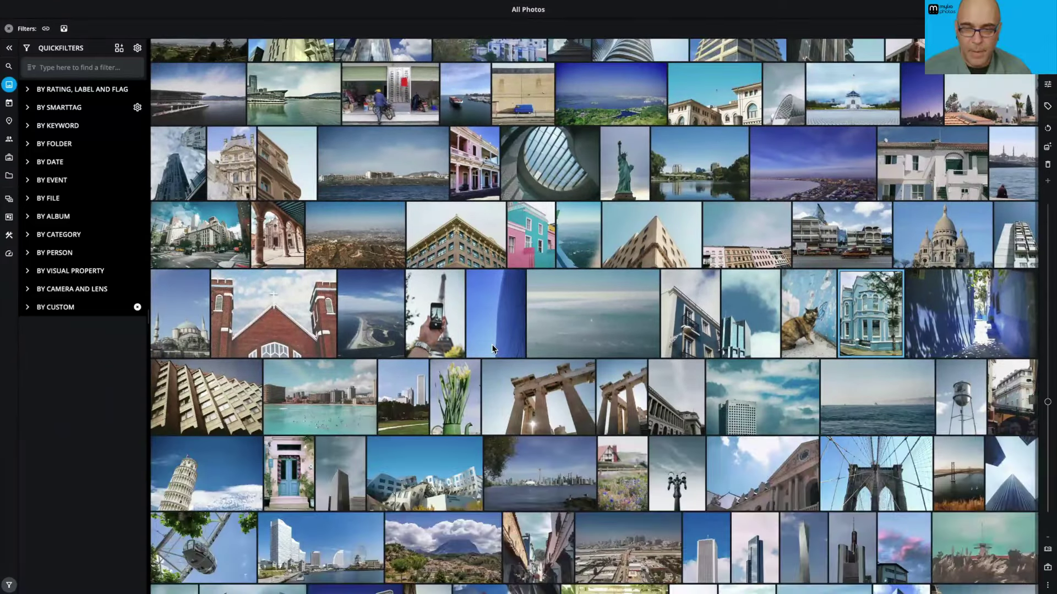
Step: Request permanent deletion of the white flowers photo and dismiss the confirmation without deleting it
{"action": "left_click", "coordinate": [461, 411]}
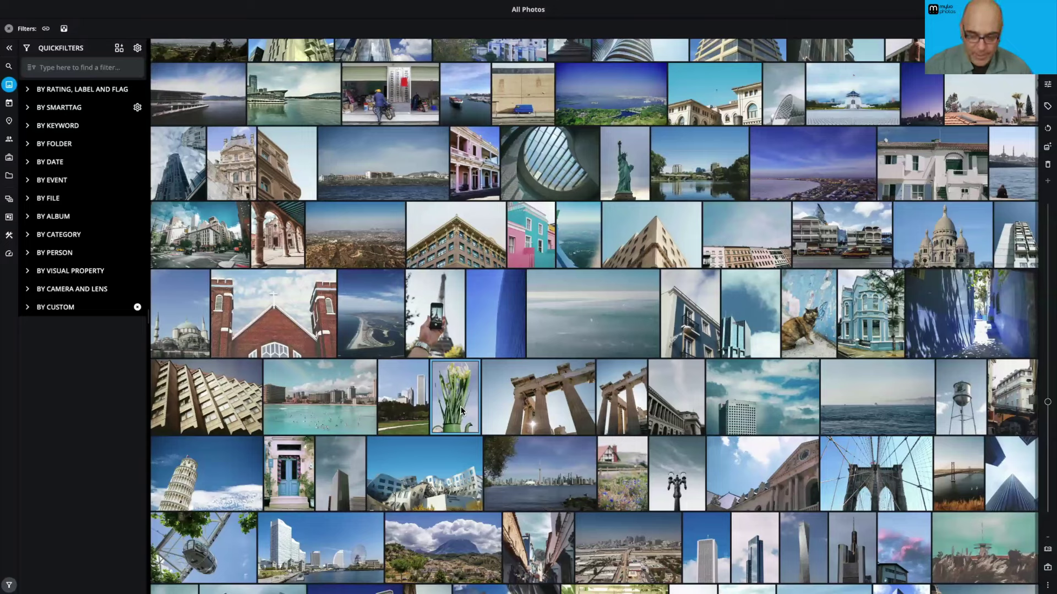
{"action": "key", "text": "Delete"}
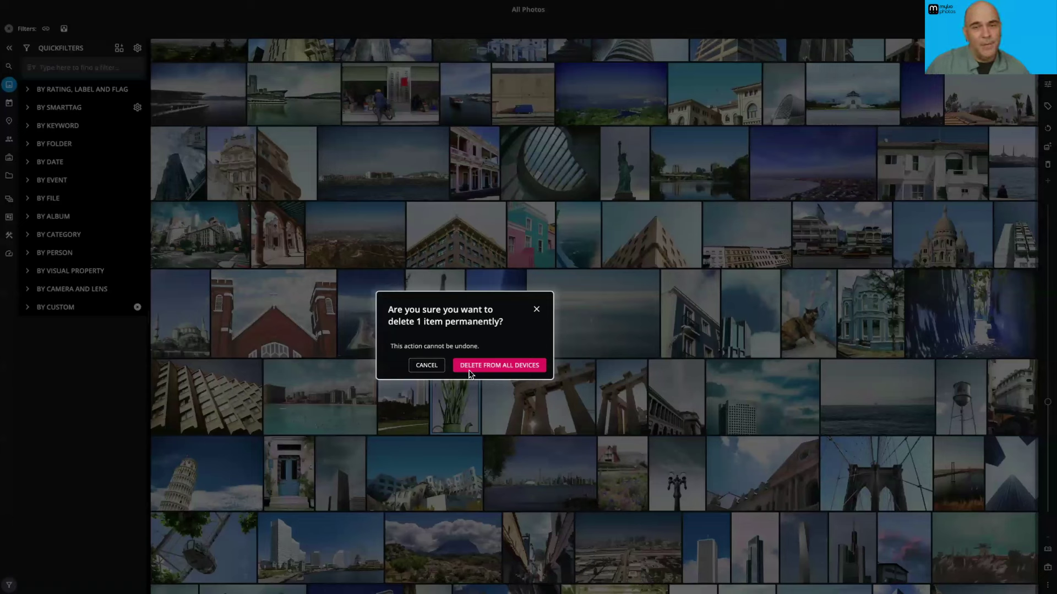
{"action": "left_click", "coordinate": [536, 310]}
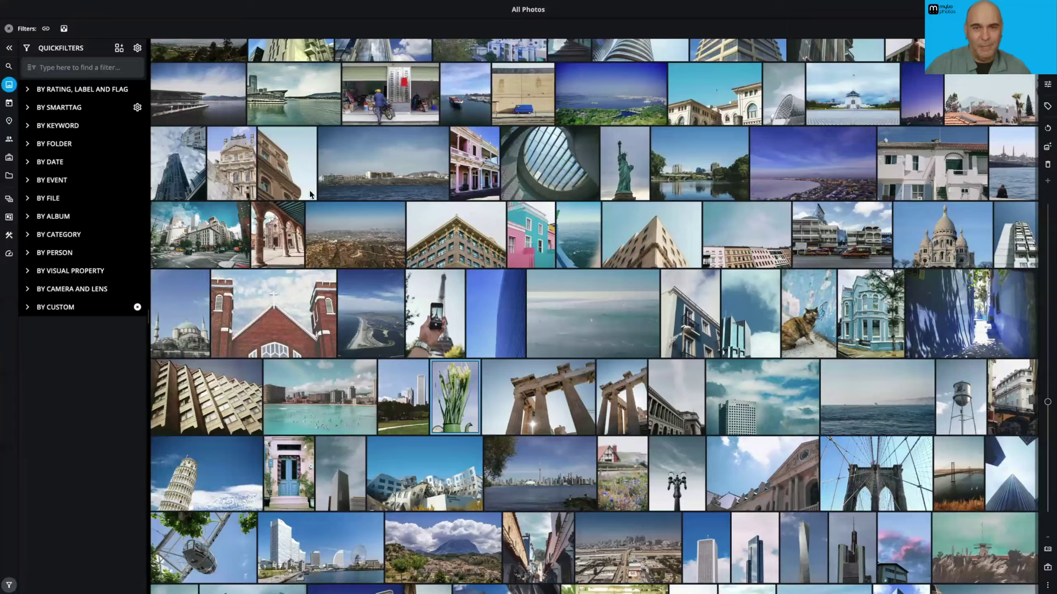
Step: Flag the tan stone building photo beside the ornate church facade as rejected and hide rejected photos from the view
{"action": "left_click", "coordinate": [291, 192]}
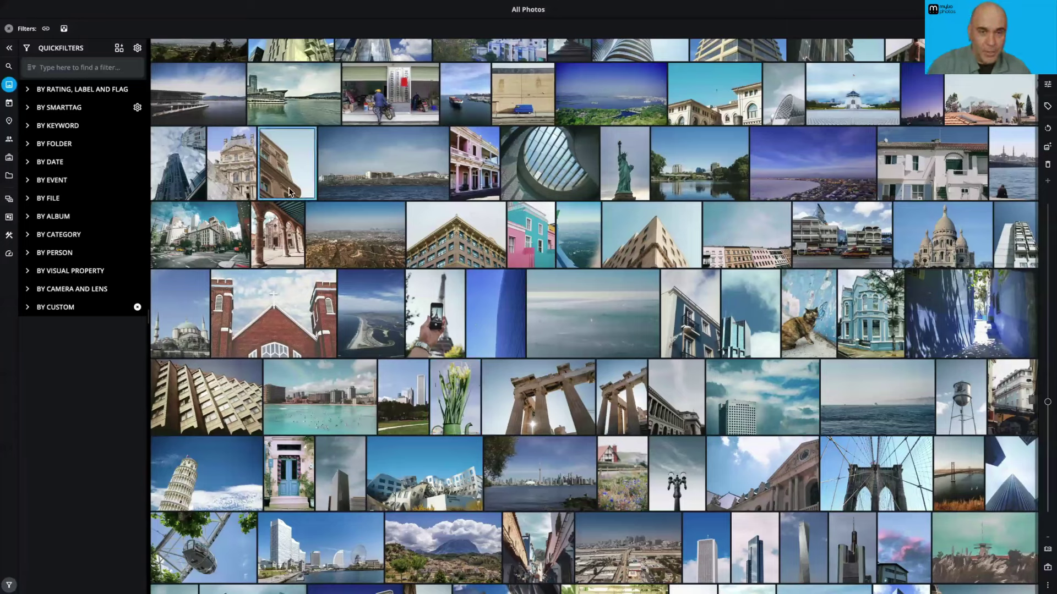
{"action": "key", "text": "Delete"}
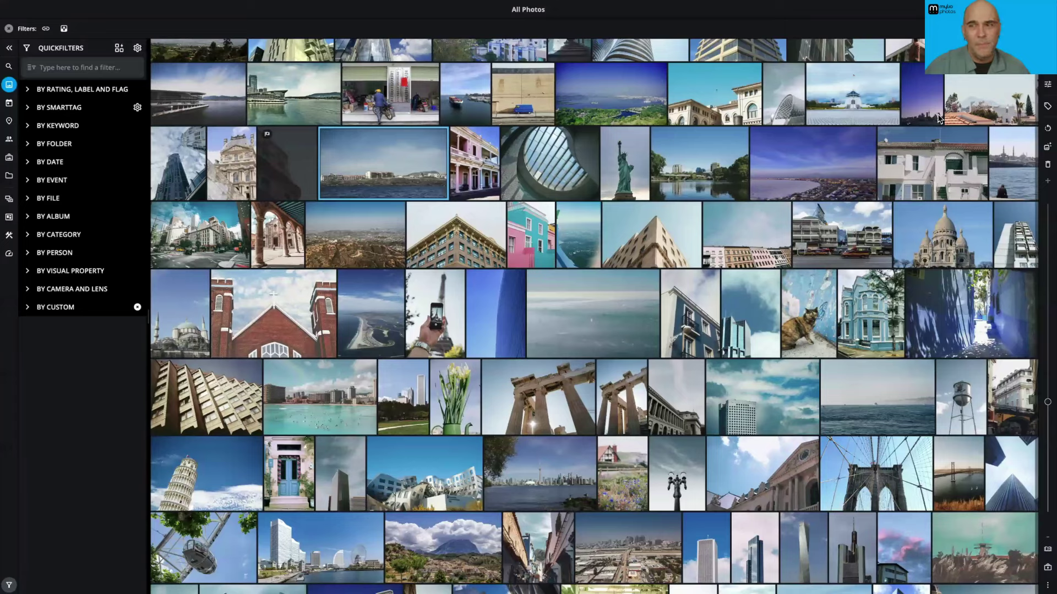
{"action": "left_click", "coordinate": [1044, 28]}
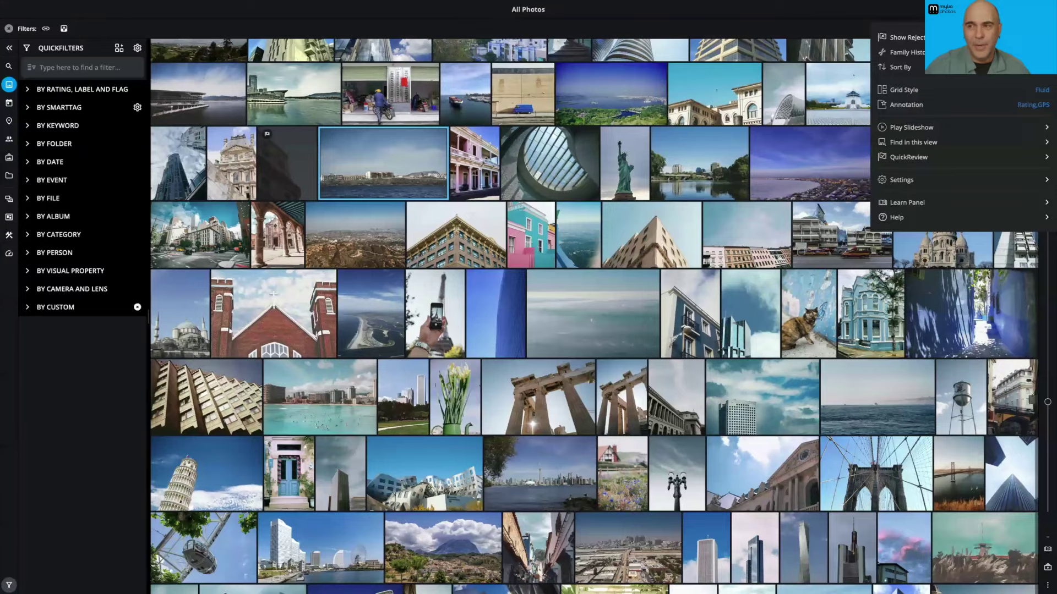
{"action": "left_click", "coordinate": [913, 38]}
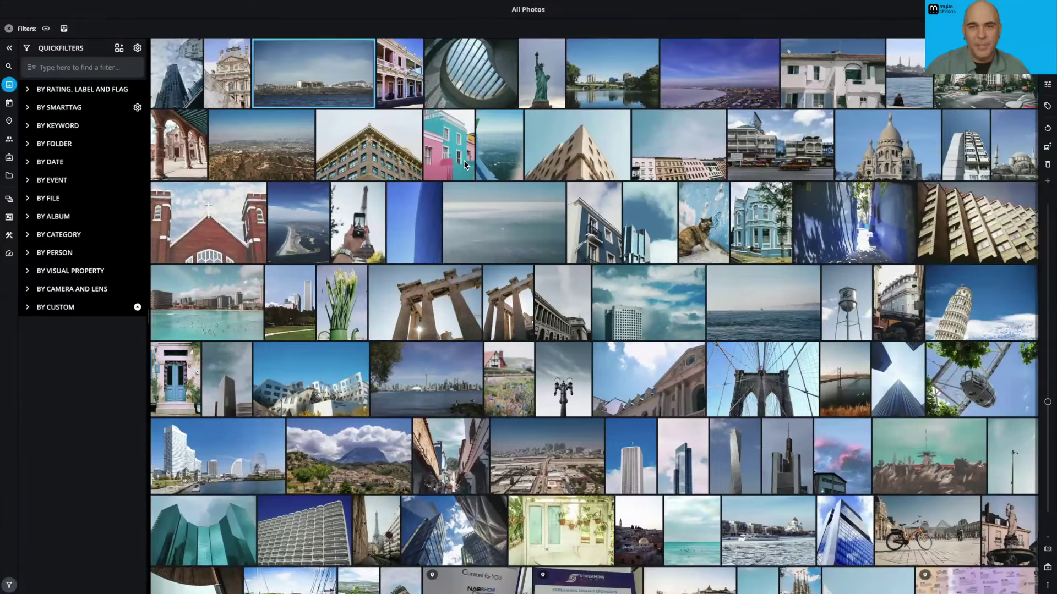
Step: Flag the pink and turquoise building photo as rejected
{"action": "left_click", "coordinate": [464, 161]}
{"action": "key", "text": "grave"}
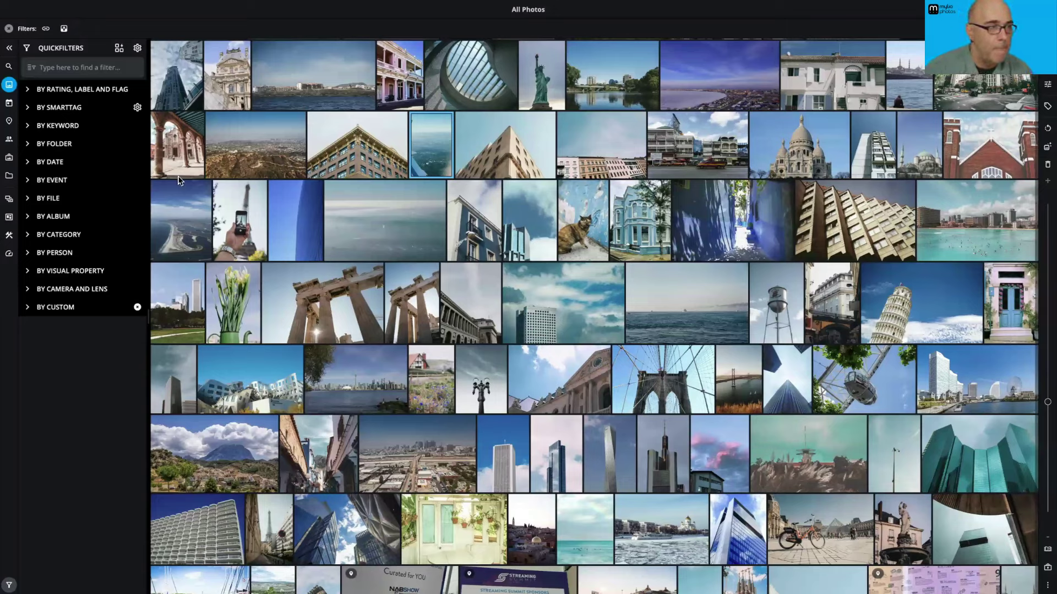
Step: Show the Info panel and select the range of photos from the brown corner building to the curved teal glass building
{"action": "key", "text": "super+Tab"}
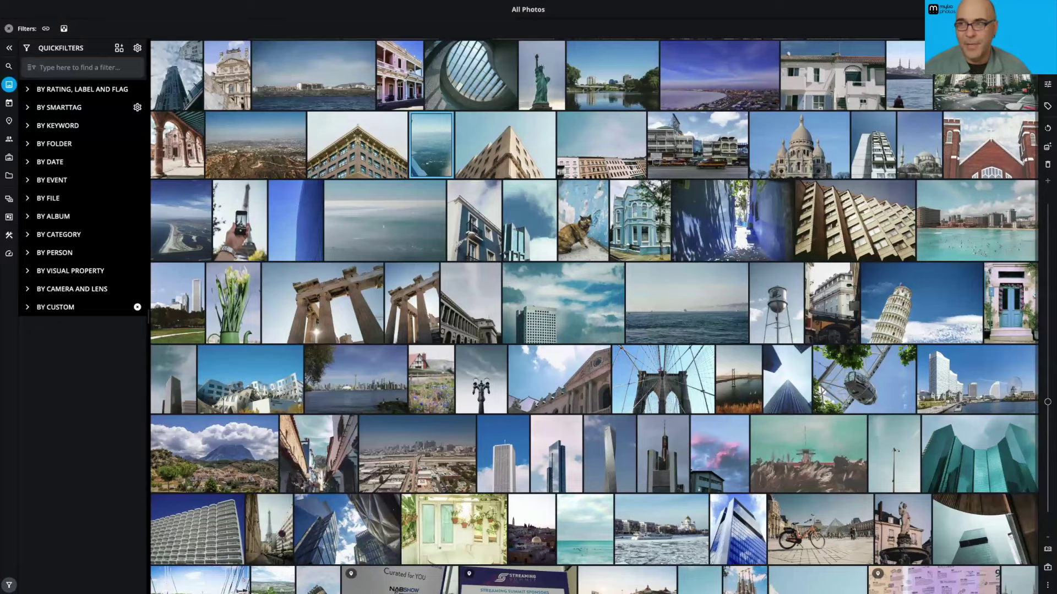
{"action": "key", "text": "i"}
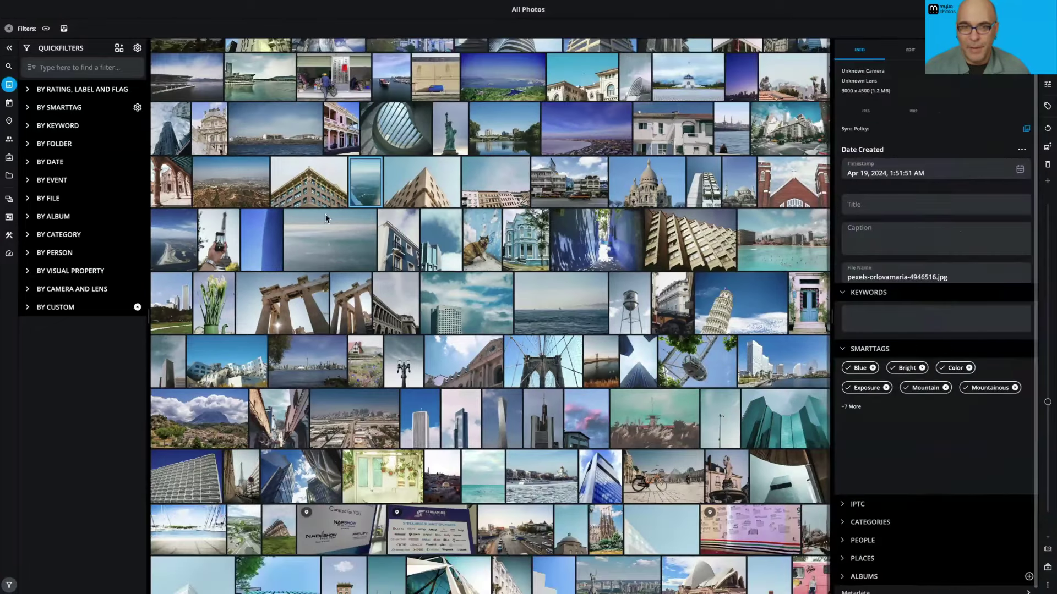
{"action": "left_click", "coordinate": [322, 198]}
{"action": "left_click", "coordinate": [772, 436], "text": "shift"}
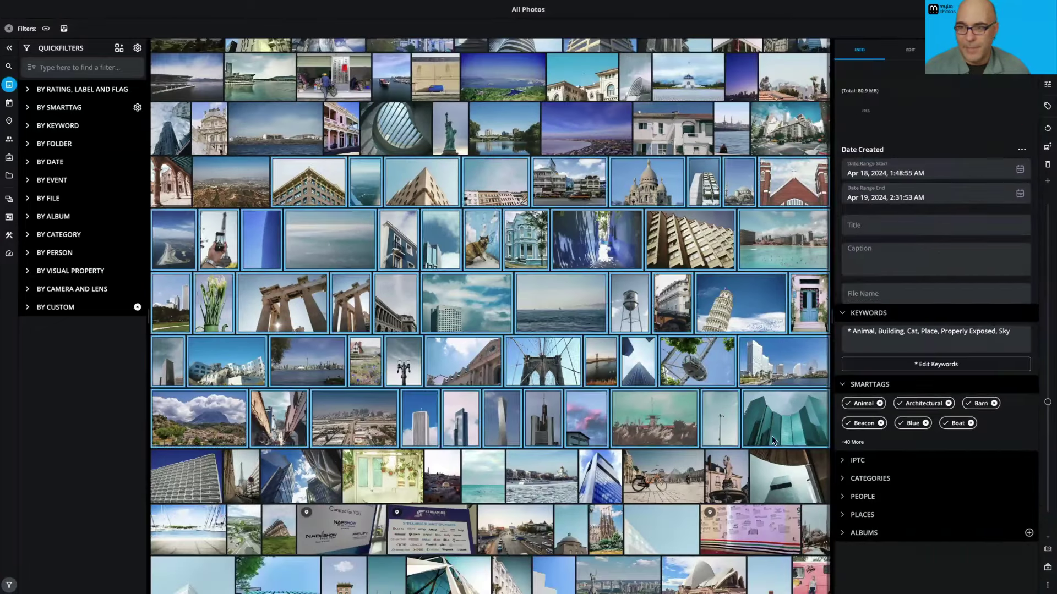
Step: Check the category choices available for the selected photos and close the list without applying any change
{"action": "left_click", "coordinate": [842, 480]}
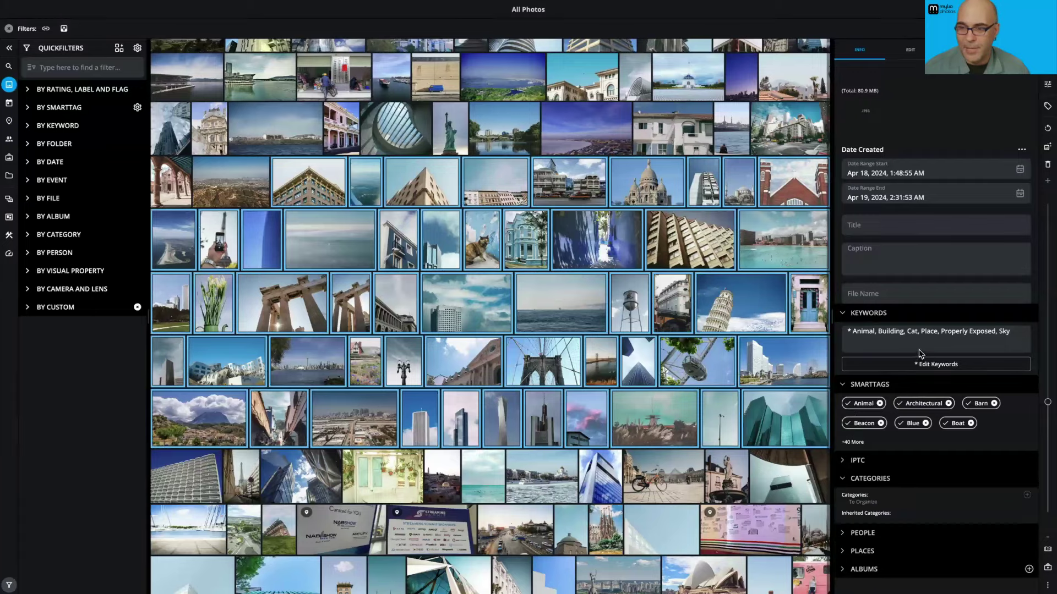
{"action": "left_click", "coordinate": [1027, 497]}
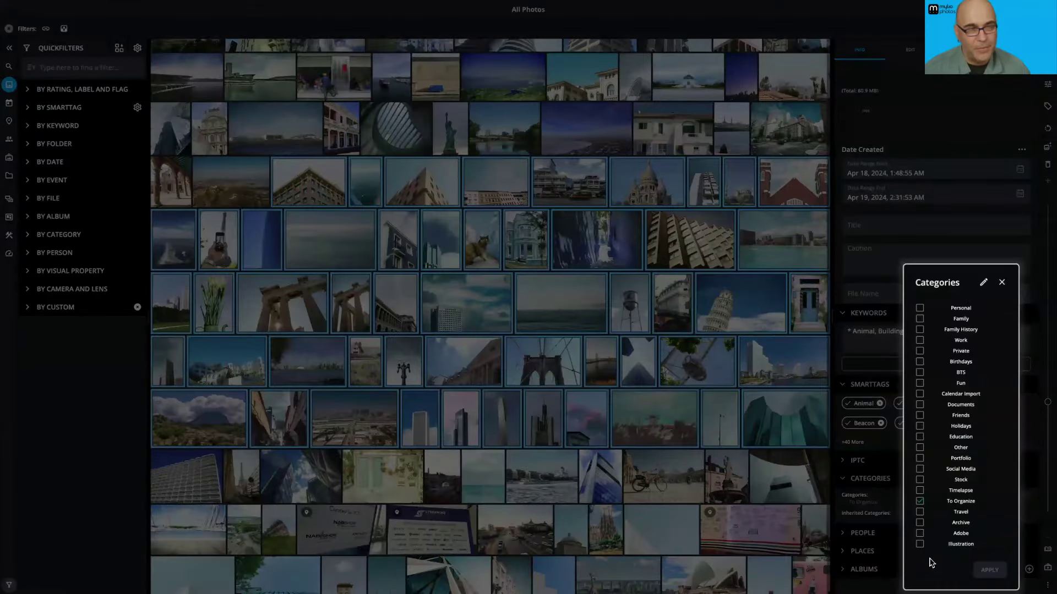
{"action": "left_click", "coordinate": [1001, 283]}
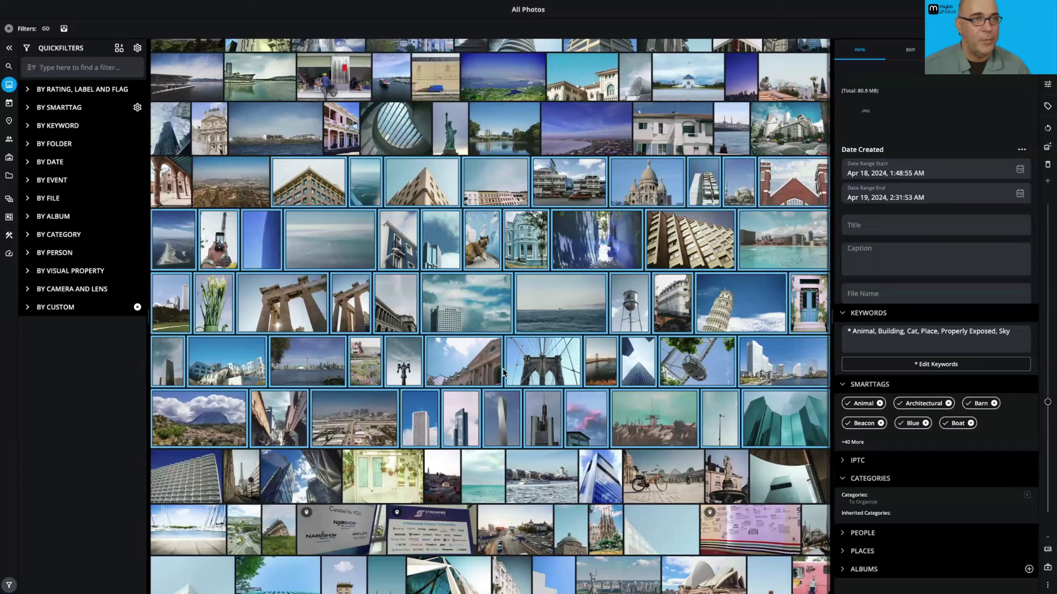
Step: Open the device sync policies of the S23 Ultra from the dashboard
{"action": "key", "text": "super+Tab"}
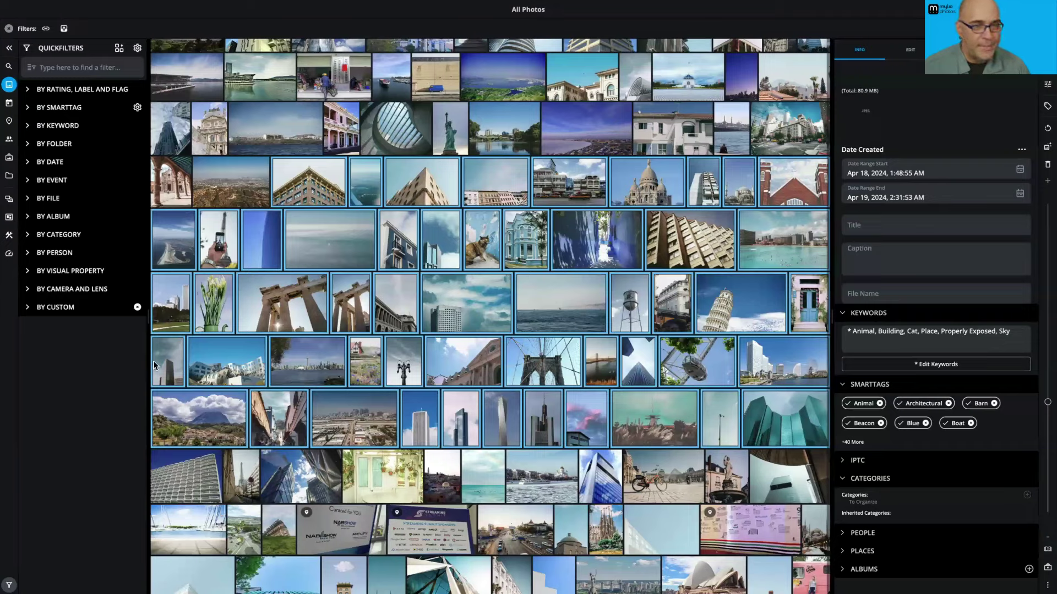
{"action": "left_click", "coordinate": [9, 254]}
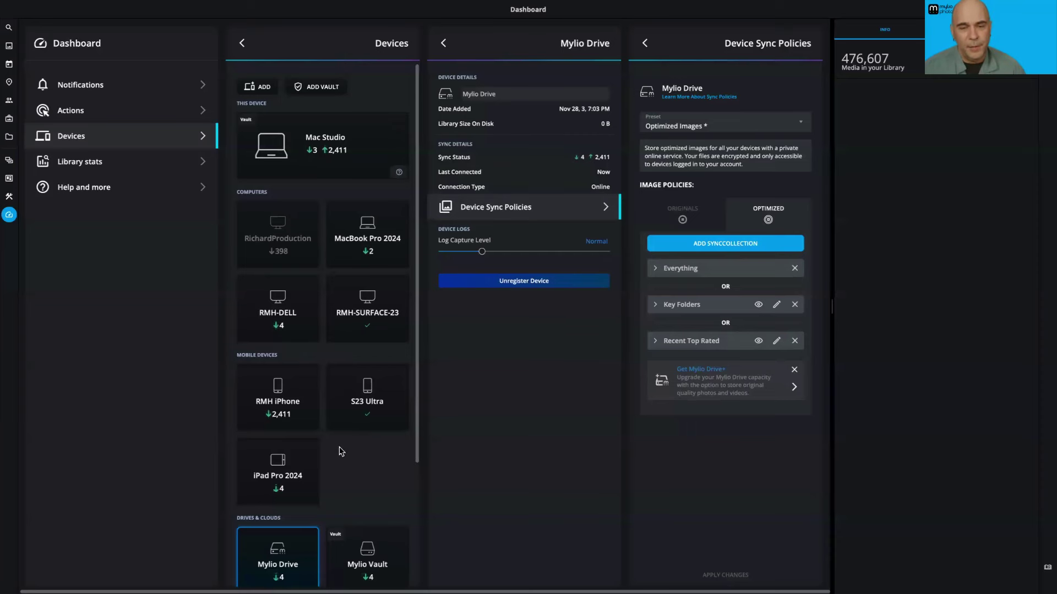
{"action": "left_click", "coordinate": [367, 394]}
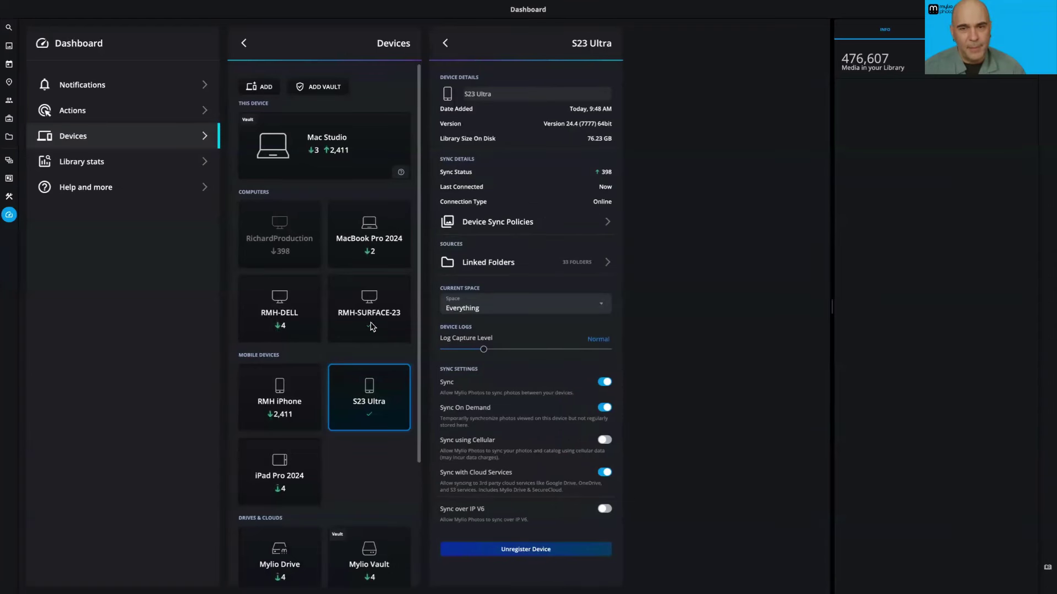
{"action": "left_click", "coordinate": [522, 228]}
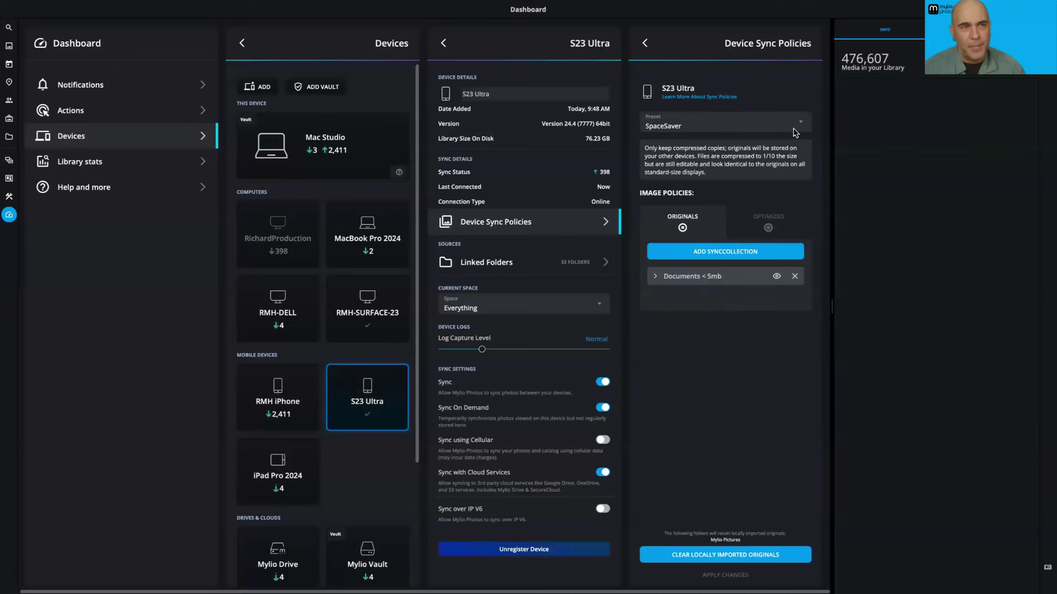
Step: Look through the saved sync policy presets in Manage Presets and close the list
{"action": "left_click", "coordinate": [799, 130]}
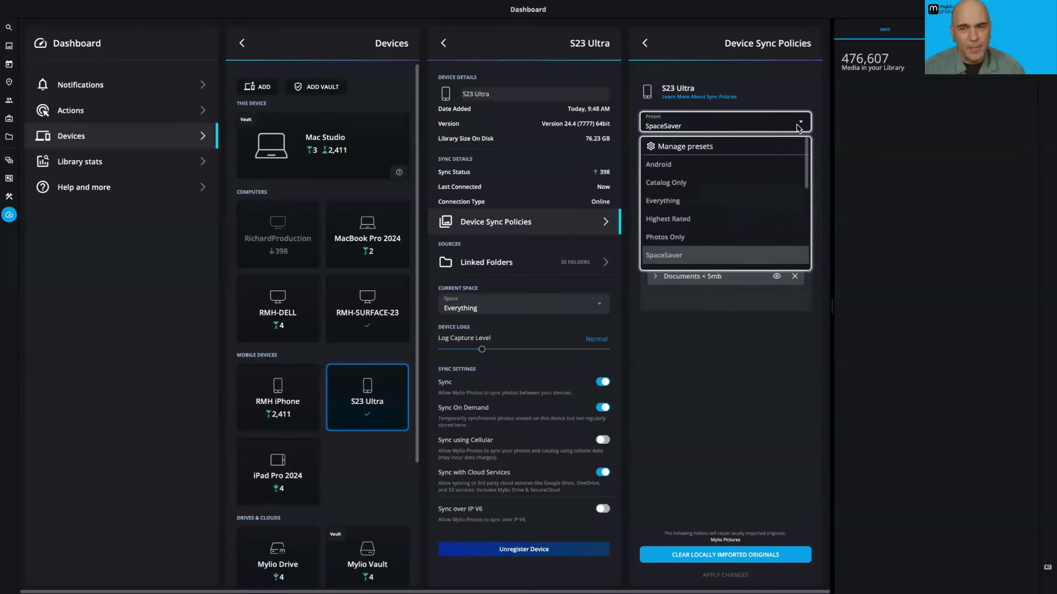
{"action": "left_click", "coordinate": [770, 146]}
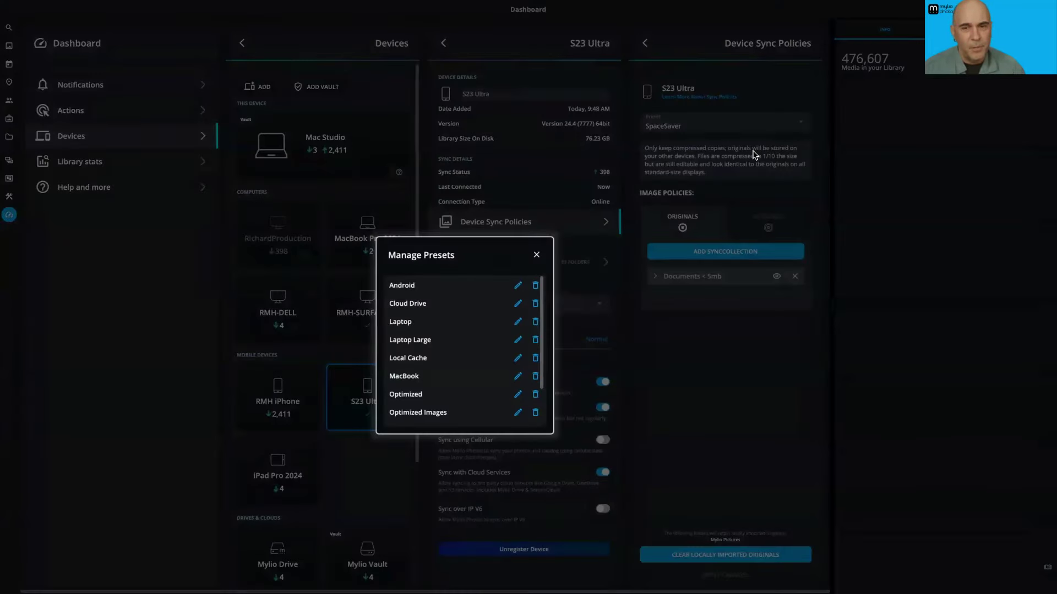
{"action": "scroll", "coordinate": [475, 355], "scroll_direction": "down", "scroll_amount": 3}
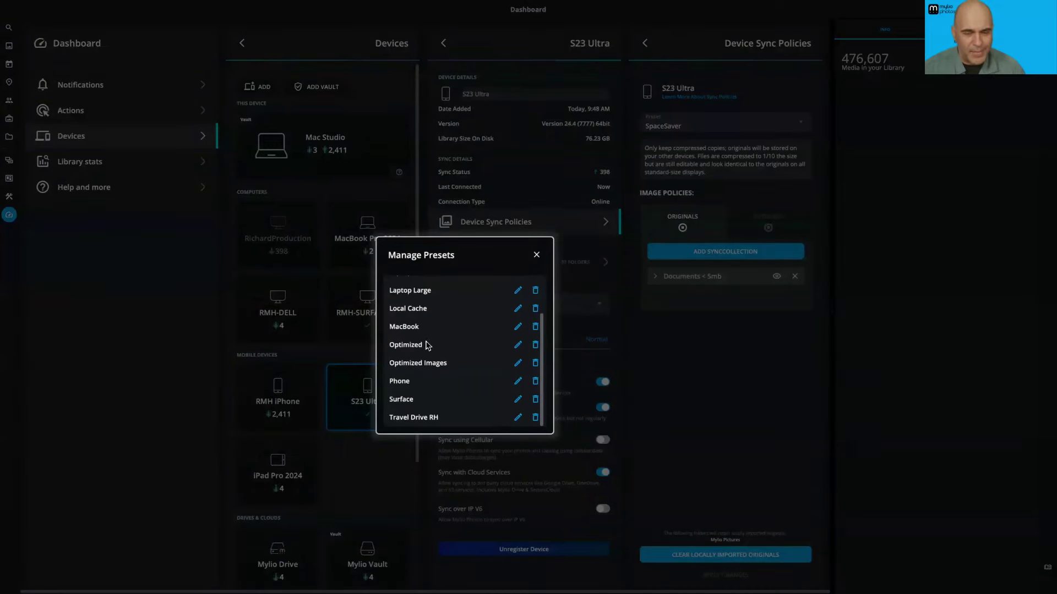
{"action": "left_click", "coordinate": [535, 256]}
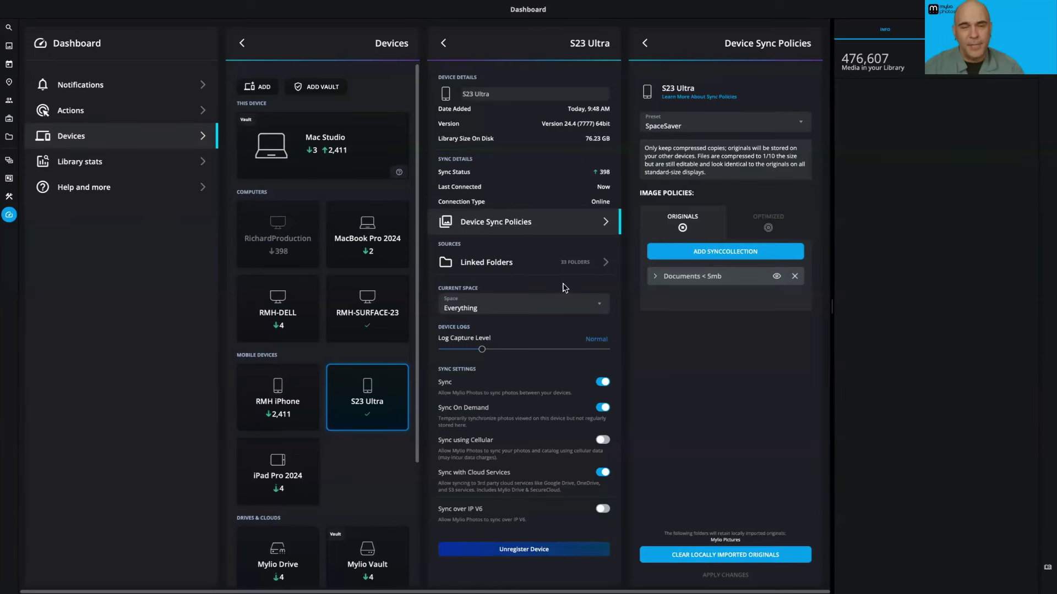
{"action": "left_click", "coordinate": [360, 142]}
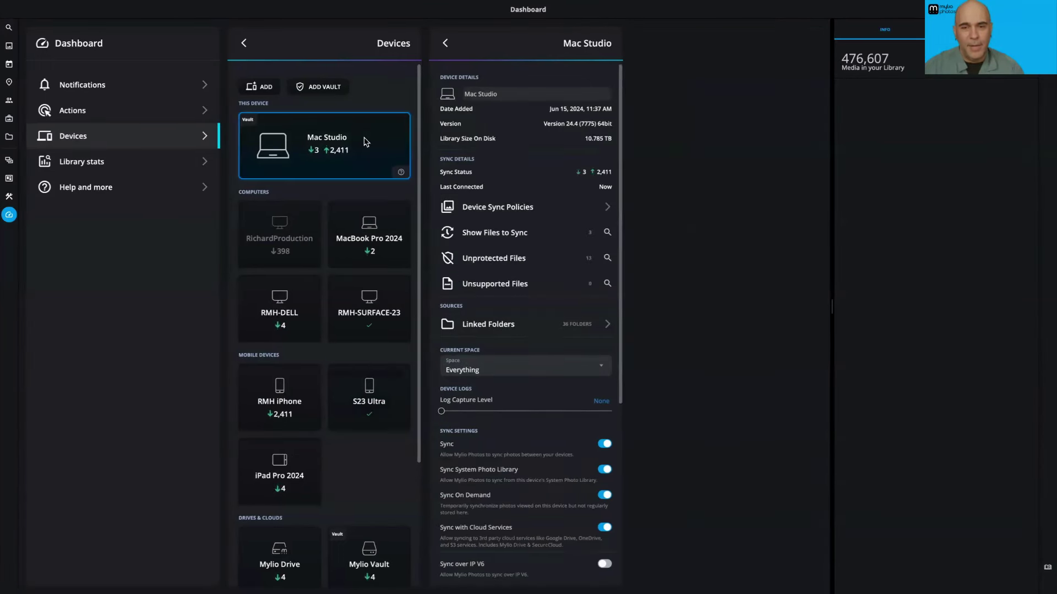
{"action": "left_click", "coordinate": [509, 210]}
{"action": "scroll", "coordinate": [516, 260], "scroll_direction": "down", "scroll_amount": 5}
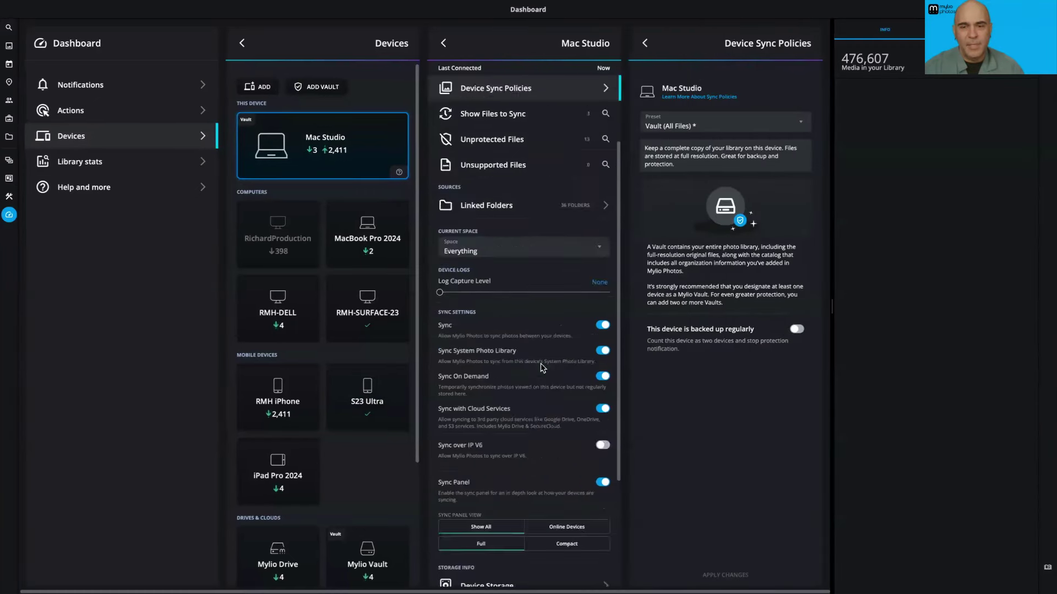
{"action": "left_click", "coordinate": [524, 432]}
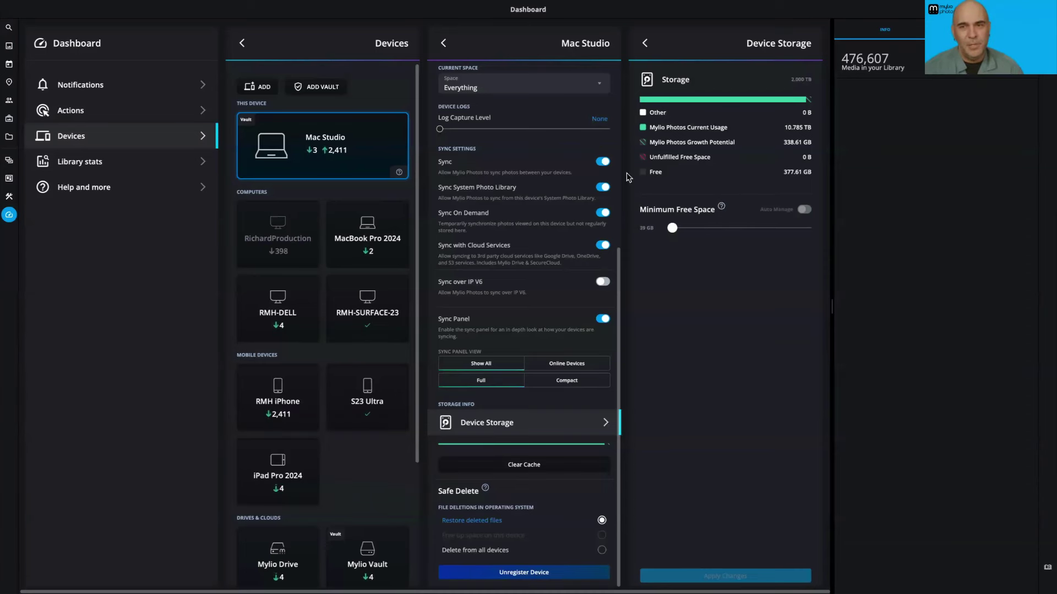
Step: Return to the S23 Ultra's sync policies and compare its Originals and Optimized image policies
{"action": "left_click", "coordinate": [385, 387]}
{"action": "left_click", "coordinate": [579, 232]}
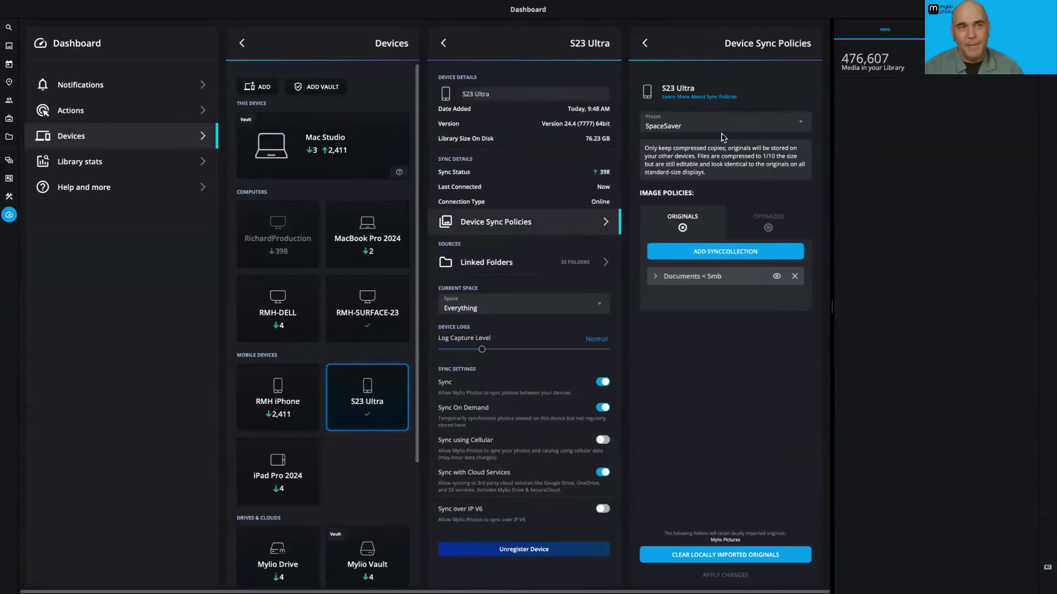
{"action": "scroll", "coordinate": [408, 449], "scroll_direction": "down", "scroll_amount": 2}
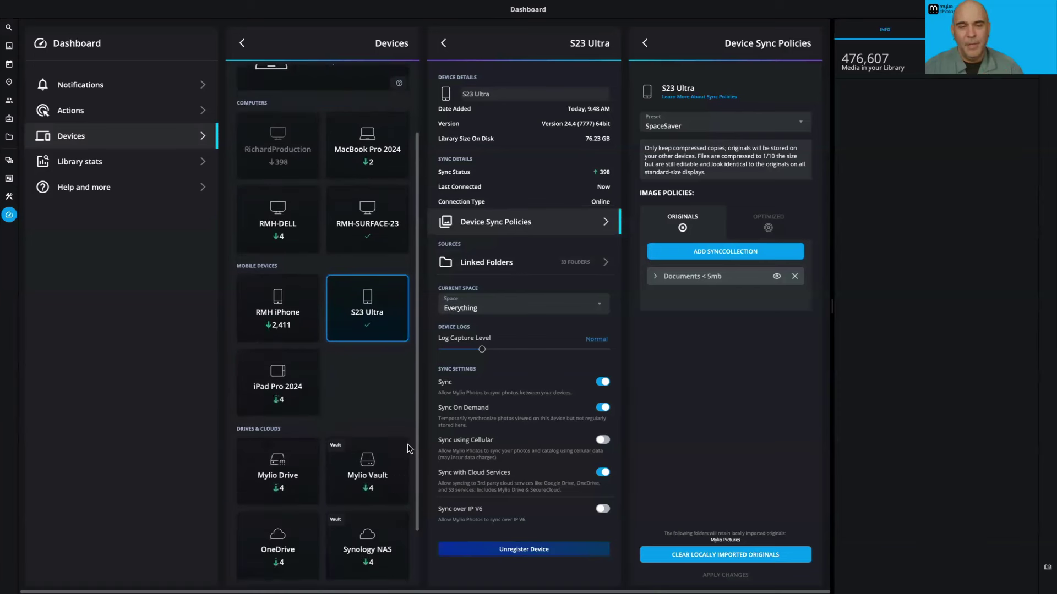
{"action": "scroll", "coordinate": [408, 449], "scroll_direction": "down", "scroll_amount": 1}
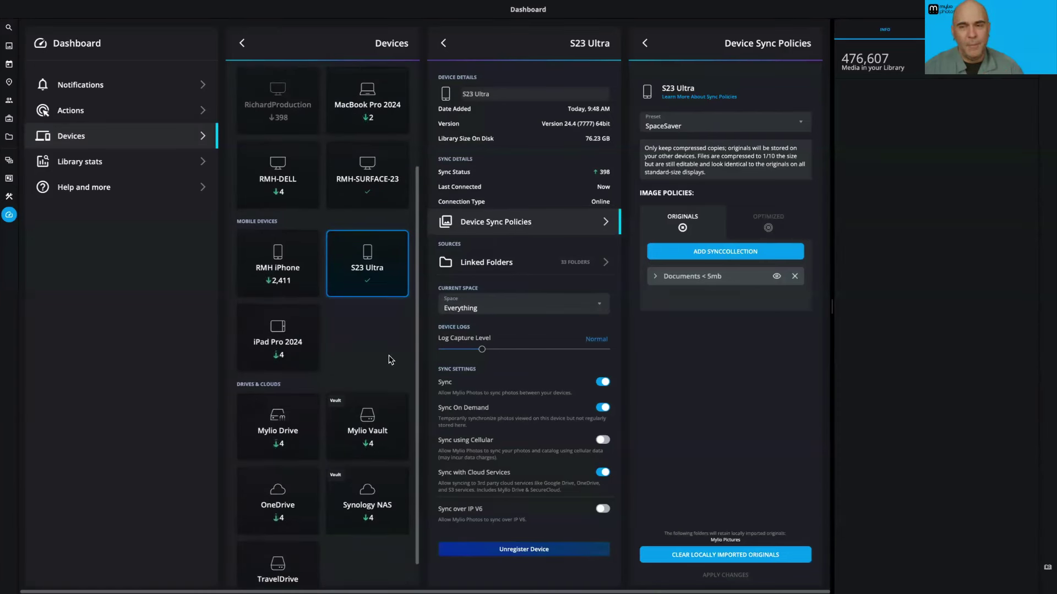
{"action": "left_click", "coordinate": [795, 227]}
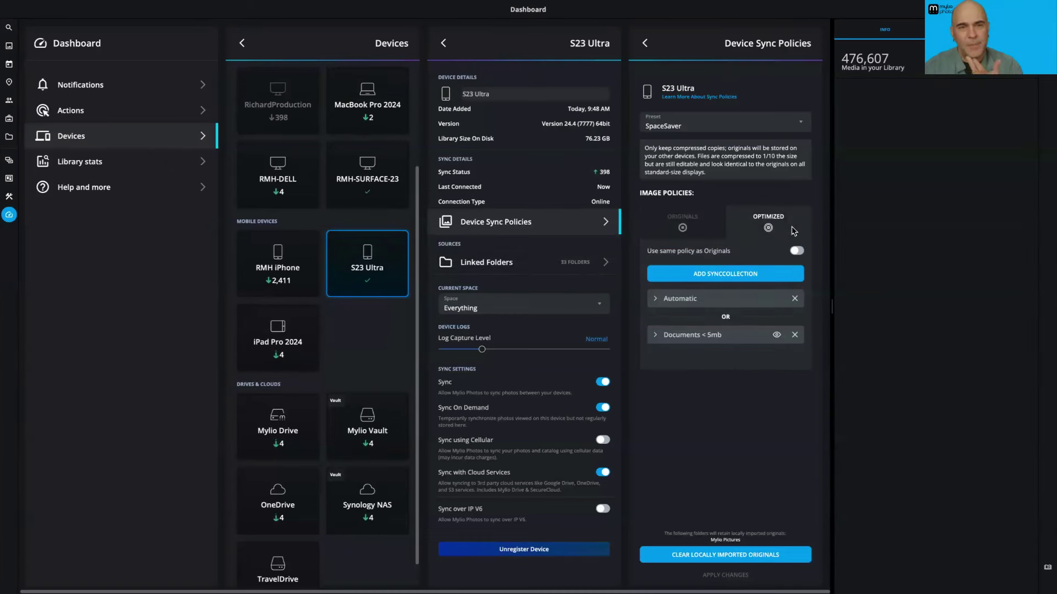
{"action": "left_click", "coordinate": [703, 231]}
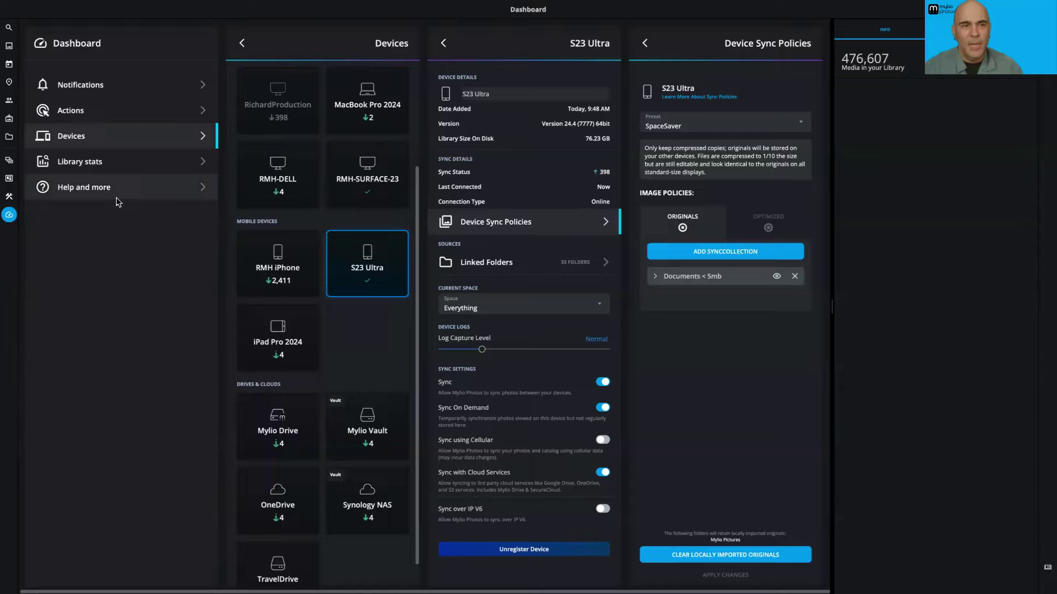
Step: Open the Travel Docs folder under MacBook Pro 2024 and look over its documents
{"action": "left_click", "coordinate": [10, 139]}
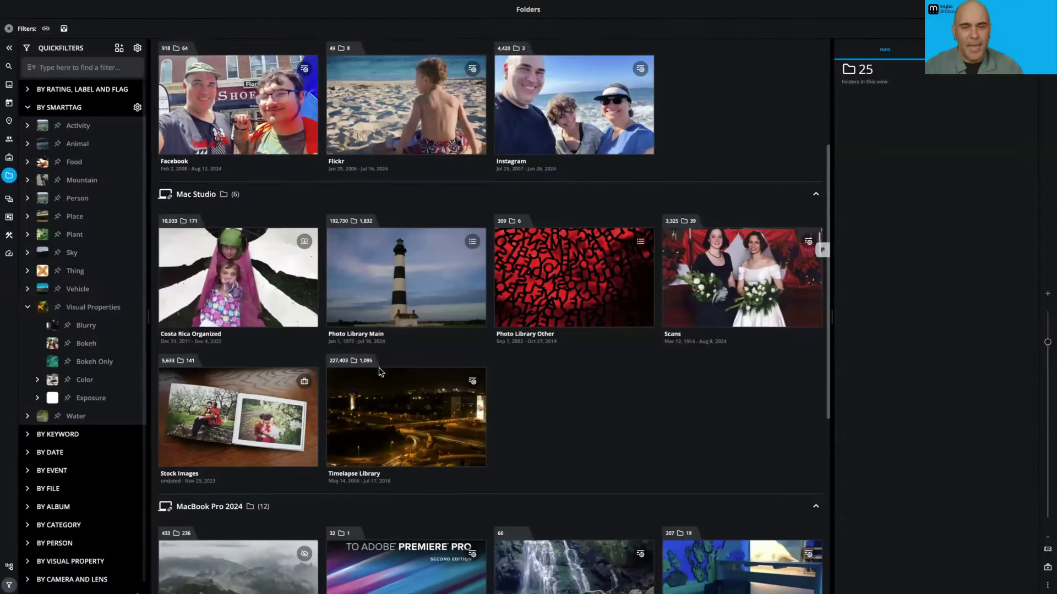
{"action": "scroll", "coordinate": [379, 366], "scroll_direction": "down", "scroll_amount": 5}
{"action": "scroll", "coordinate": [379, 366], "scroll_direction": "down", "scroll_amount": 2}
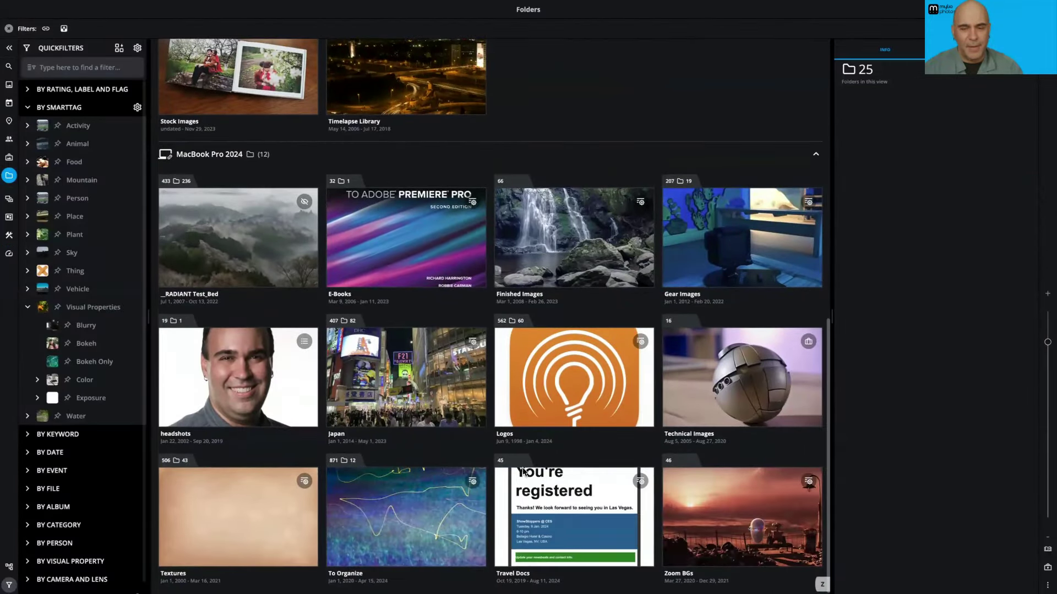
{"action": "left_click", "coordinate": [571, 514]}
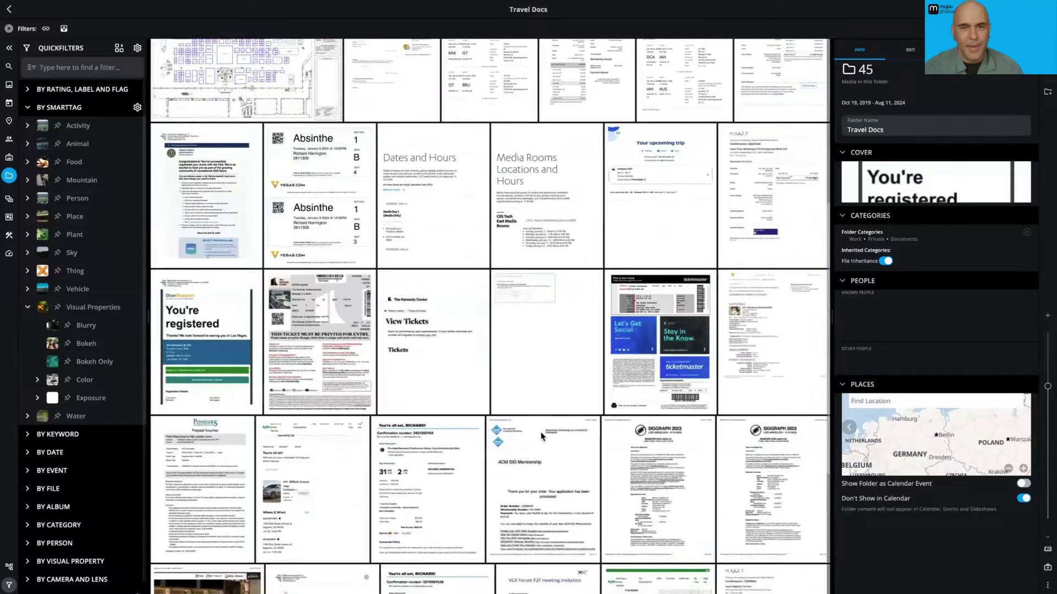
{"action": "scroll", "coordinate": [538, 439], "scroll_direction": "down", "scroll_amount": 1}
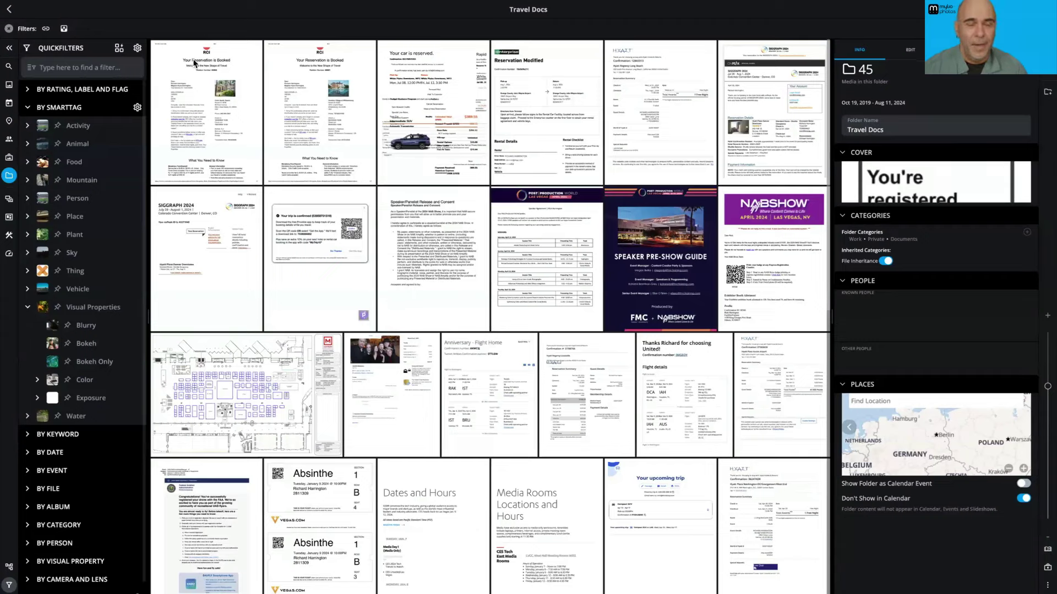
{"action": "key", "text": "super+Tab"}
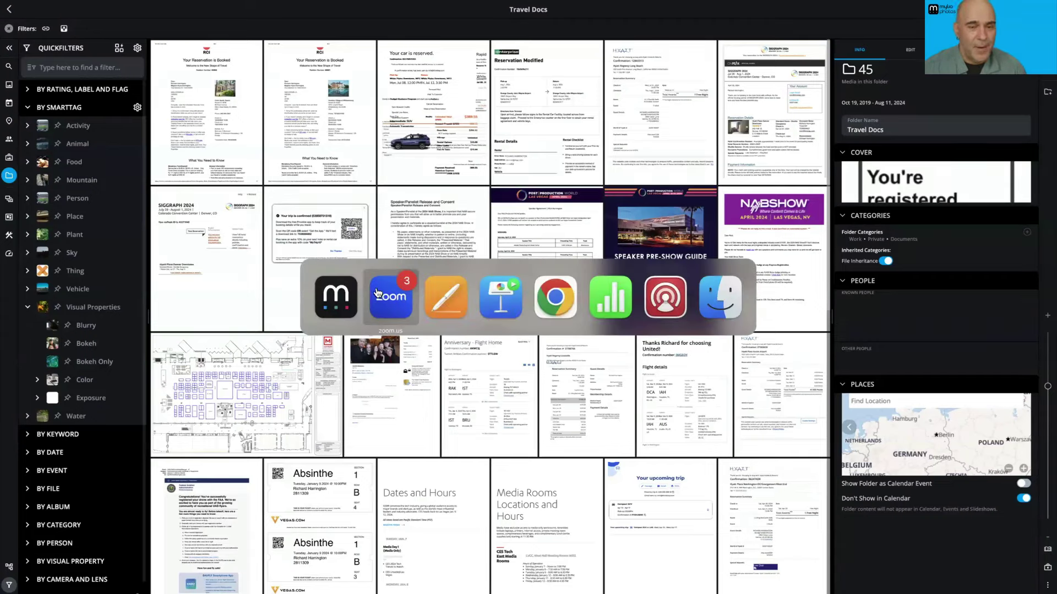
Step: Start a new SyncCollection for the S23 Ultra's Originals policy and filter it to the Travel Docs folder
{"action": "left_click", "coordinate": [9, 253]}
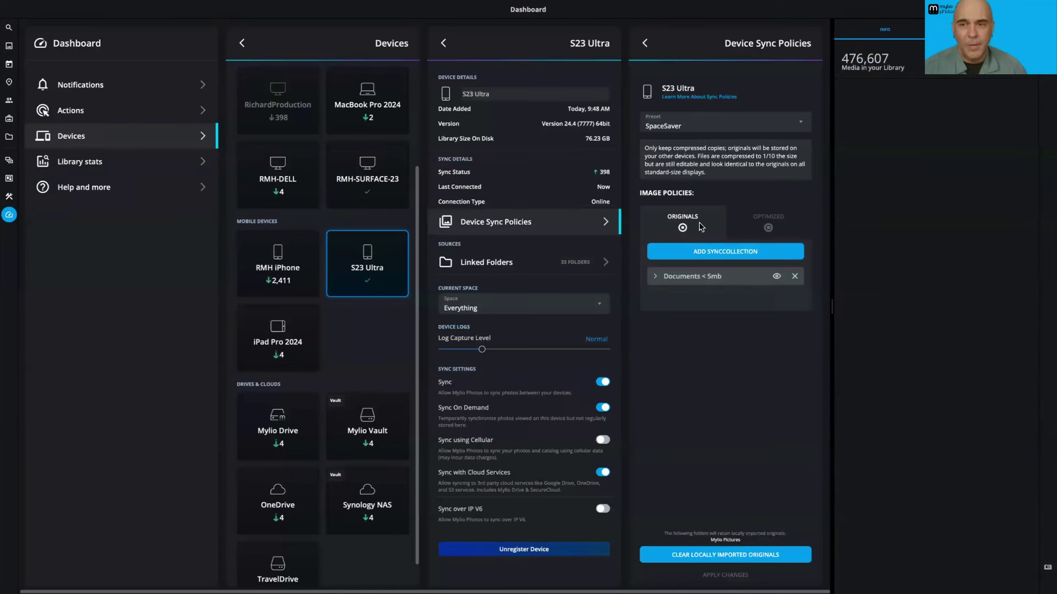
{"action": "left_click", "coordinate": [711, 252]}
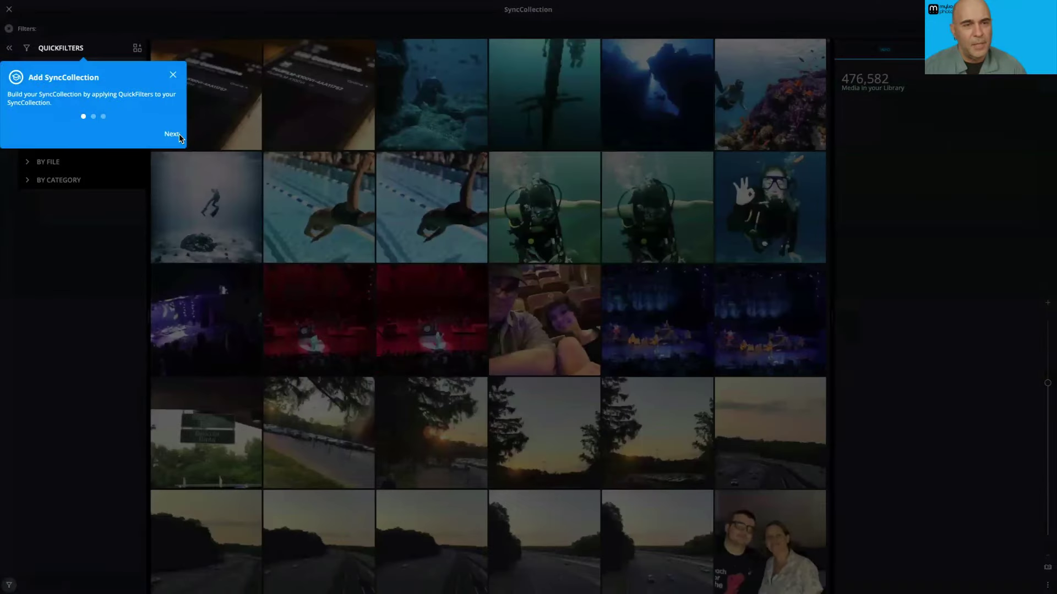
{"action": "left_click", "coordinate": [173, 76]}
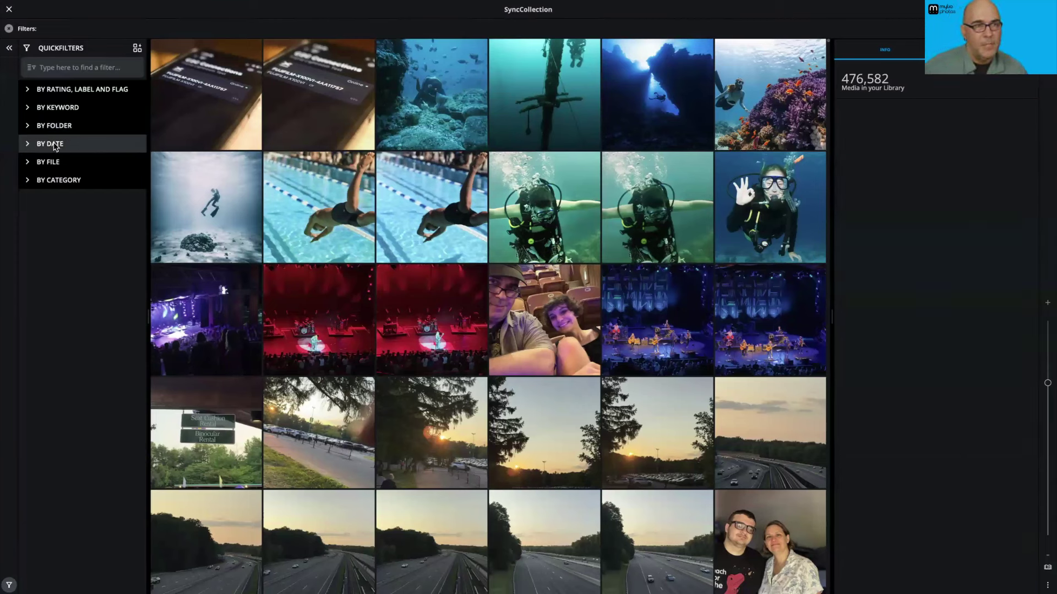
{"action": "left_click", "coordinate": [53, 69]}
{"action": "type", "text": "trave"}
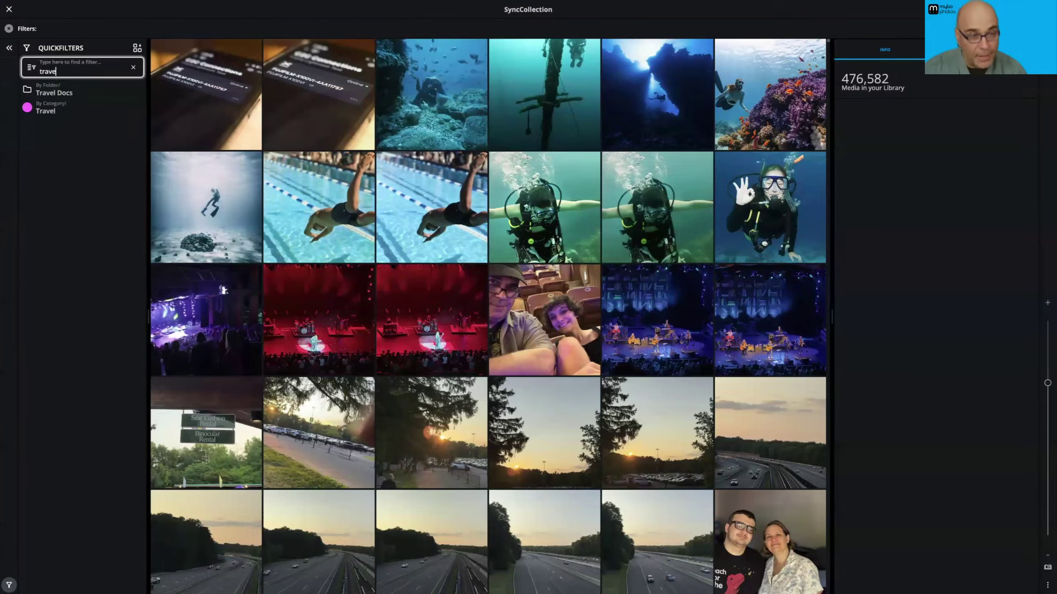
{"action": "left_click", "coordinate": [50, 94]}
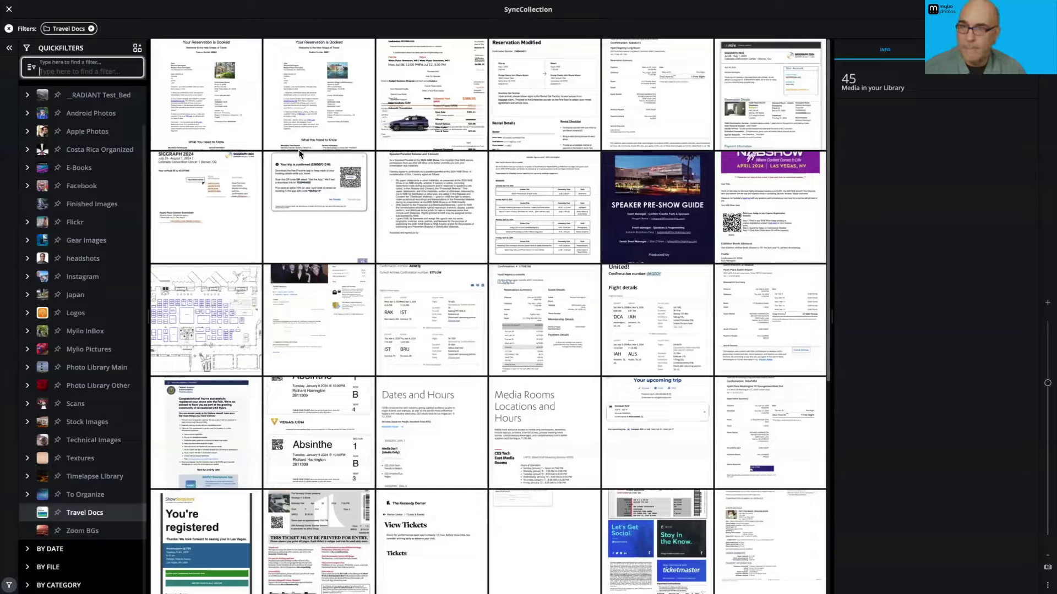
{"action": "scroll", "coordinate": [397, 199], "scroll_direction": "down", "scroll_amount": 5}
{"action": "scroll", "coordinate": [398, 200], "scroll_direction": "up", "scroll_amount": 6}
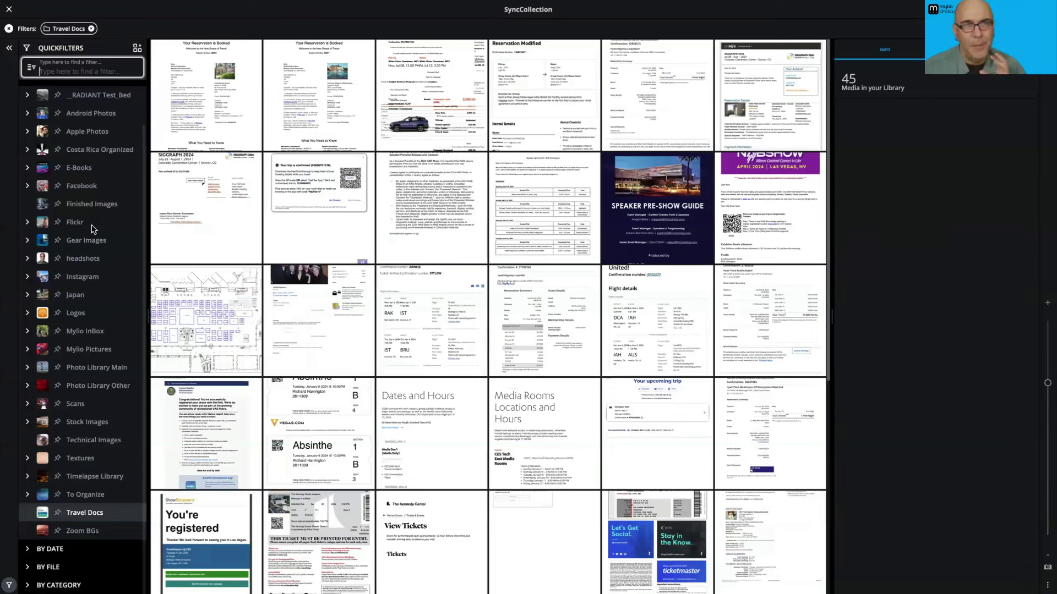
Step: Narrow the SyncCollection to the year 2024 with a date filter
{"action": "scroll", "coordinate": [92, 228], "scroll_direction": "up", "scroll_amount": 1}
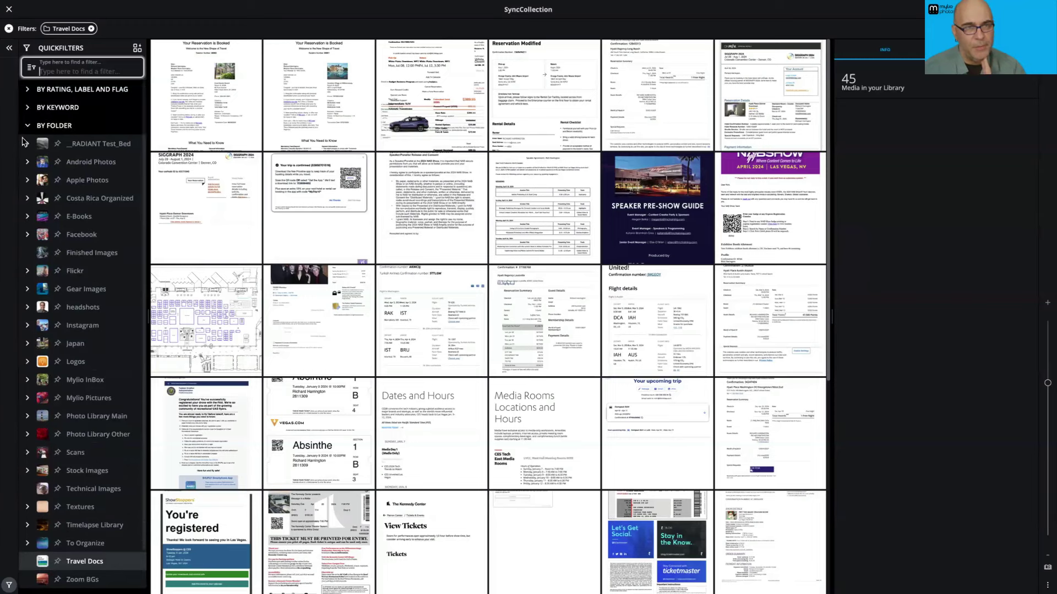
{"action": "left_click", "coordinate": [28, 126]}
{"action": "left_click", "coordinate": [27, 143]}
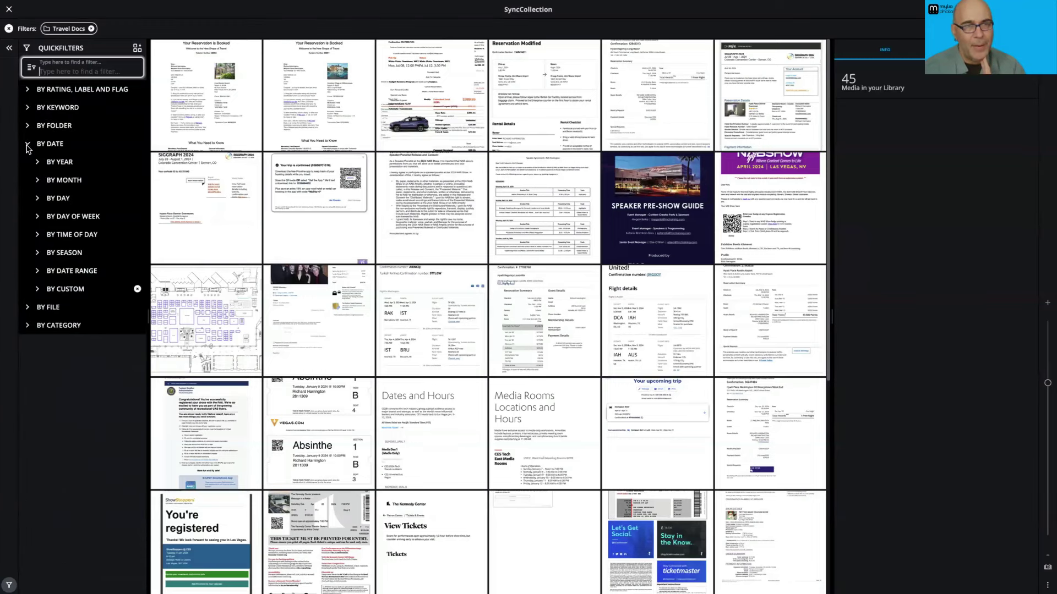
{"action": "left_click", "coordinate": [37, 162]}
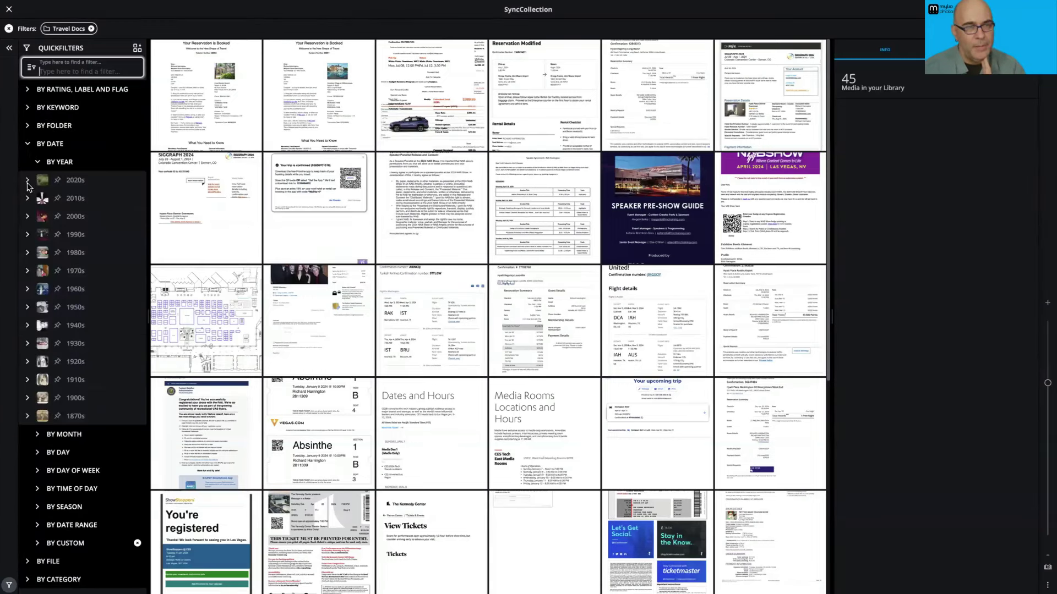
{"action": "left_click", "coordinate": [28, 184]}
{"action": "left_click", "coordinate": [68, 200]}
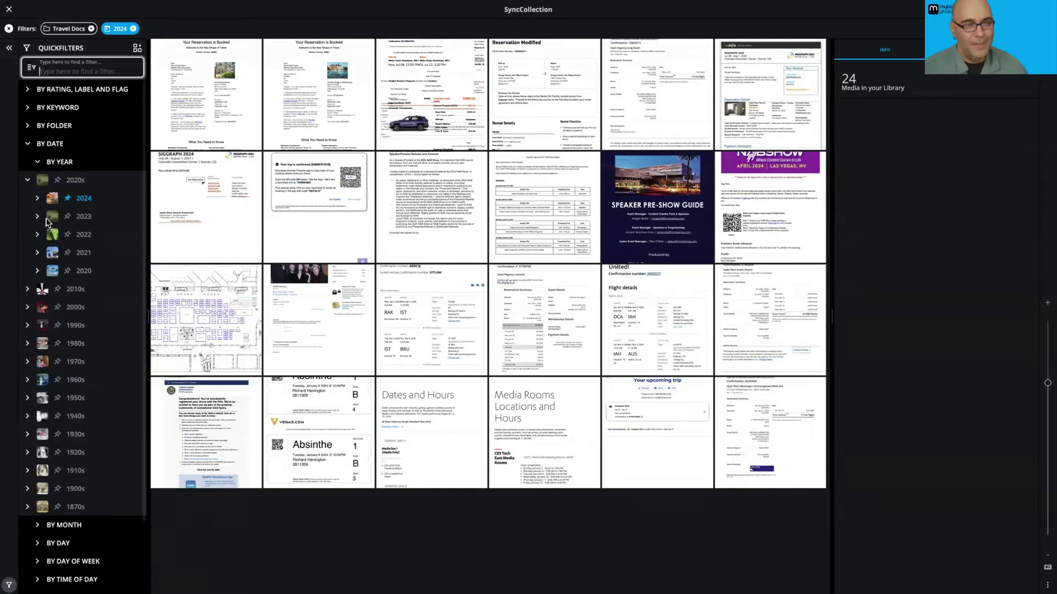
Step: Narrow the 2024 date filter of the SyncCollection to the months August, July and June
{"action": "left_click", "coordinate": [37, 199]}
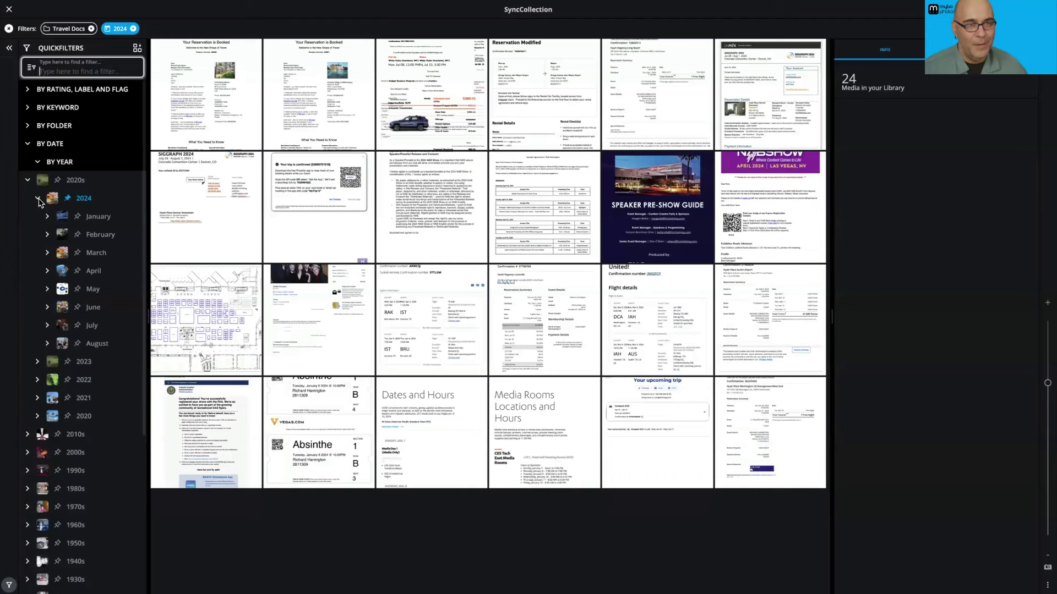
{"action": "left_click", "coordinate": [78, 343]}
{"action": "left_click", "coordinate": [78, 325]}
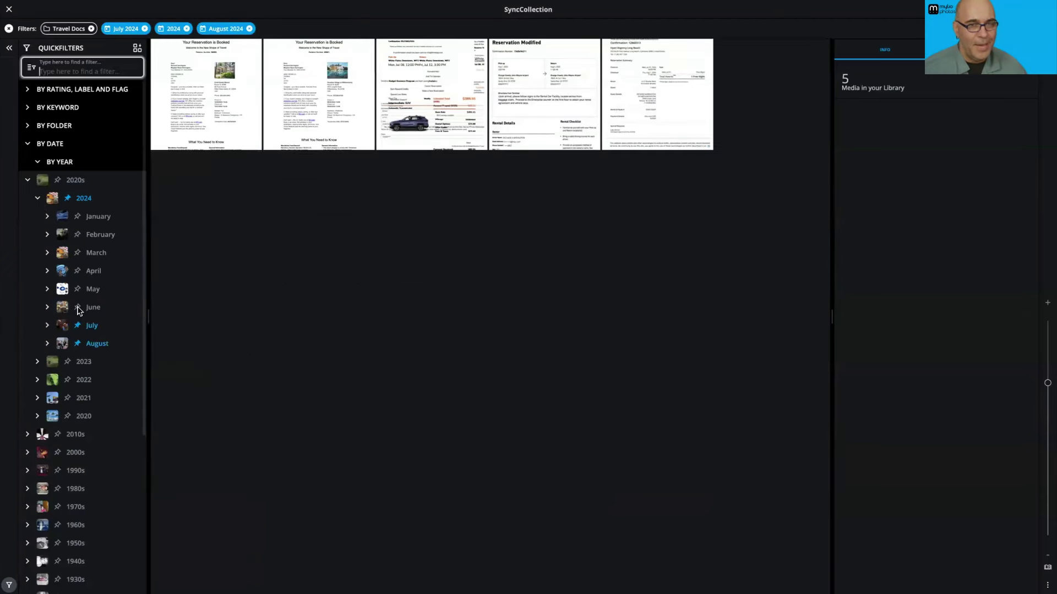
{"action": "left_click", "coordinate": [78, 307]}
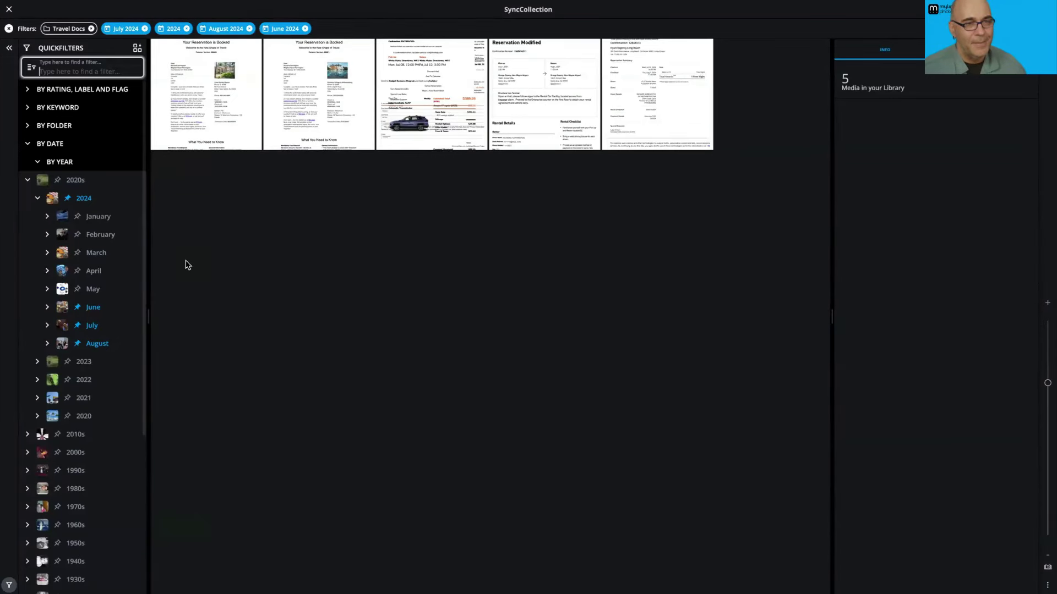
Step: Save the filtered selection as a SyncCollection named "Recent Travel Docs"
{"action": "left_click", "coordinate": [1019, 10]}
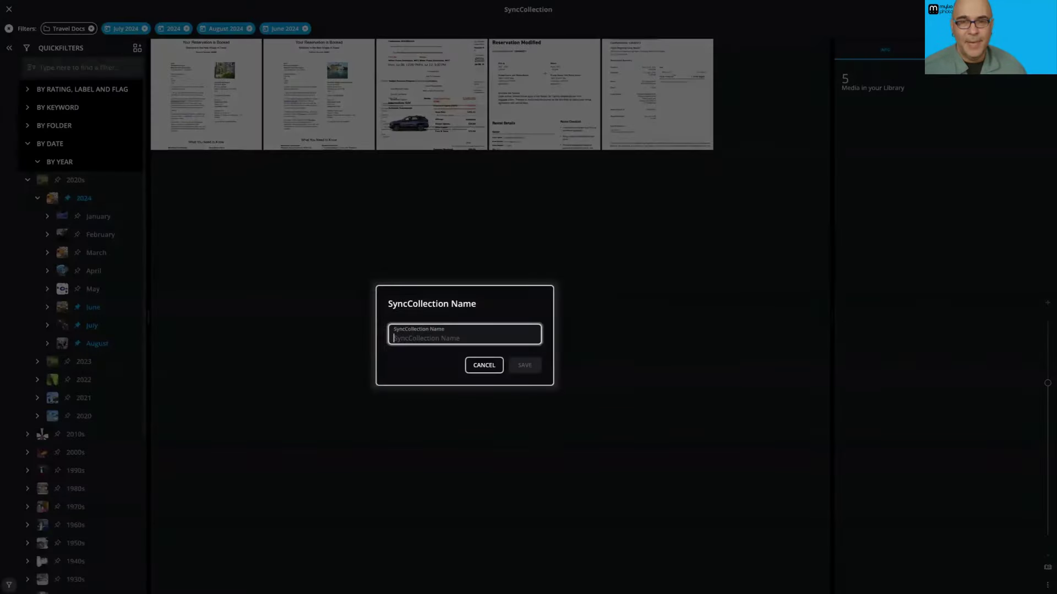
{"action": "type", "text": "Recent Travel Docs"}
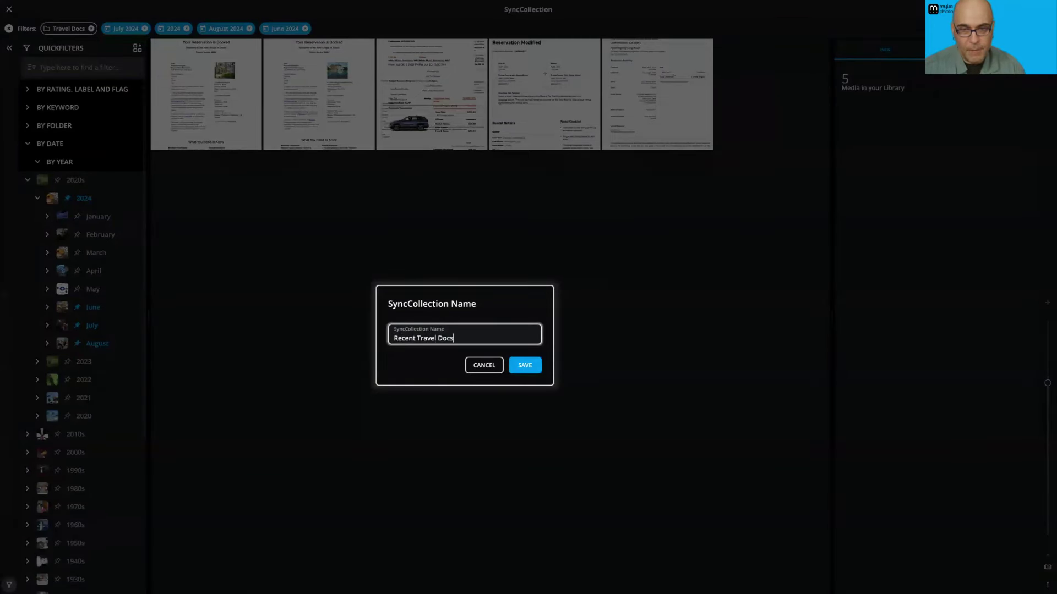
{"action": "key", "text": "Tab"}
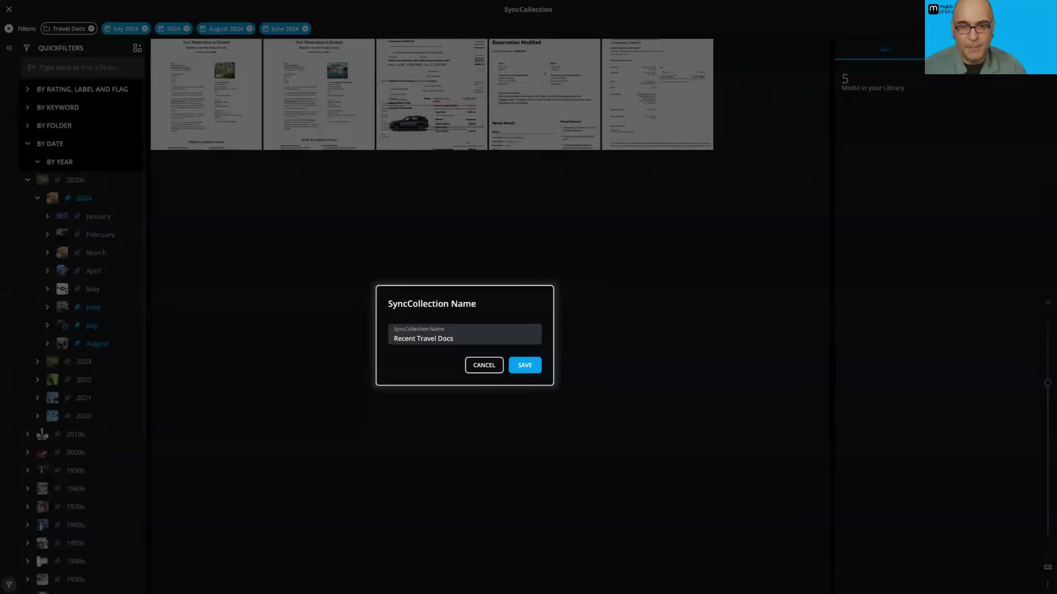
{"action": "left_click", "coordinate": [524, 366]}
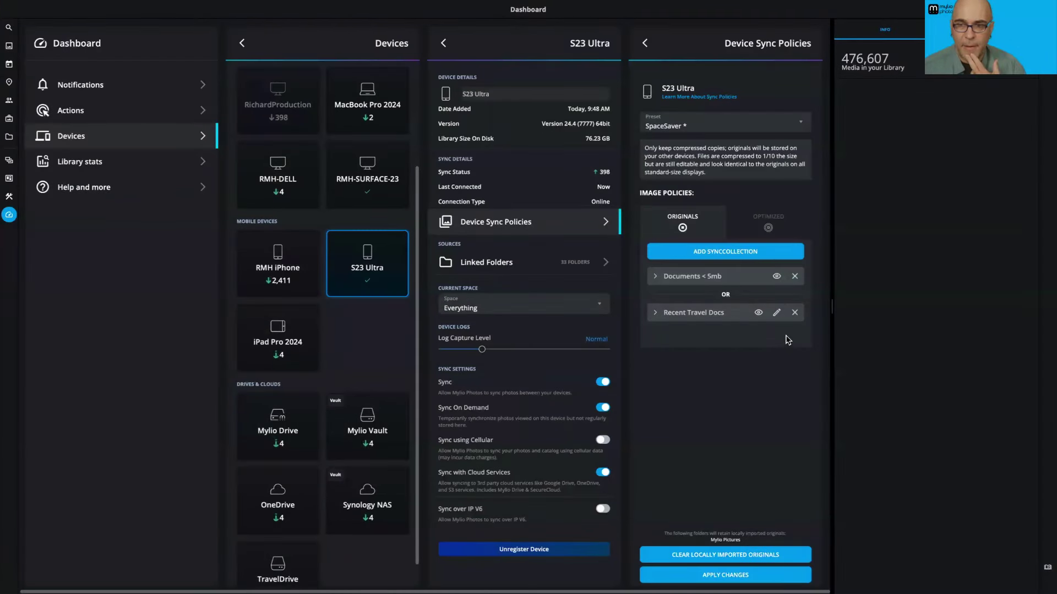
Step: Start another SyncCollection for the S23 Ultra's Originals policy and dismiss the introductory tip
{"action": "left_click", "coordinate": [703, 252]}
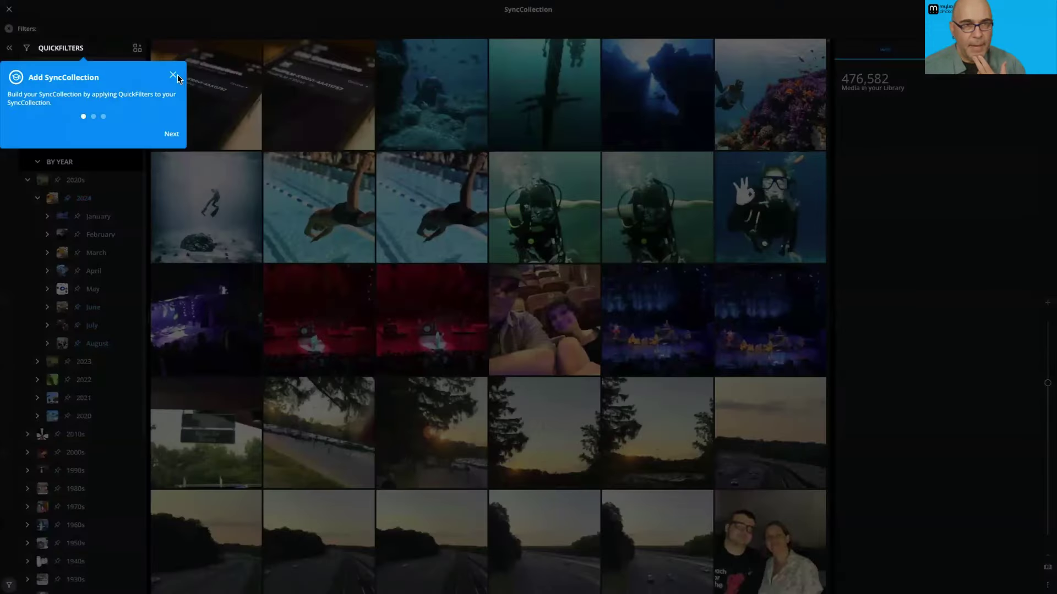
{"action": "left_click", "coordinate": [173, 75]}
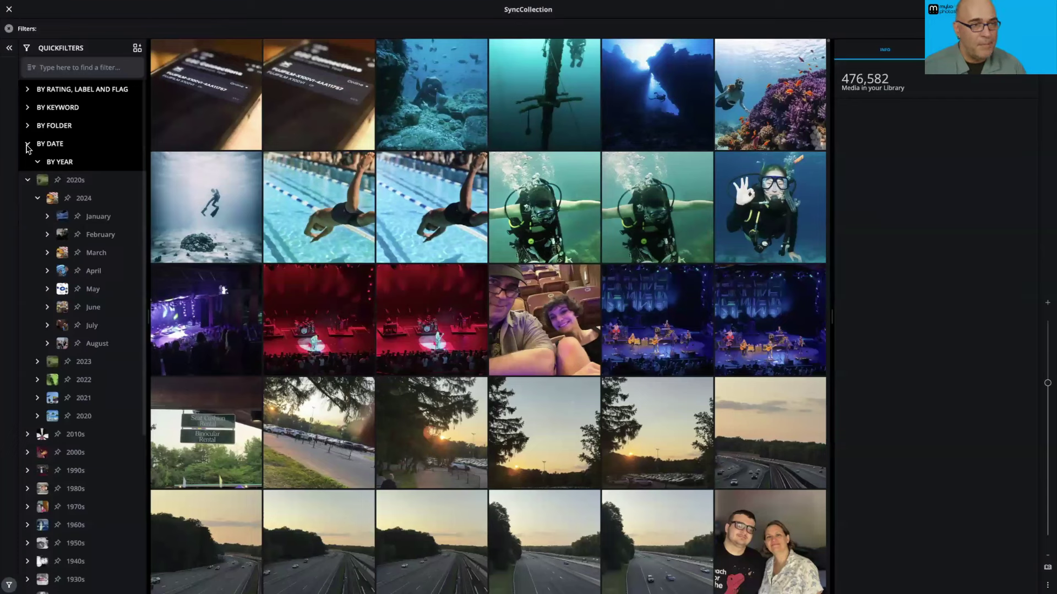
{"action": "left_click", "coordinate": [27, 145]}
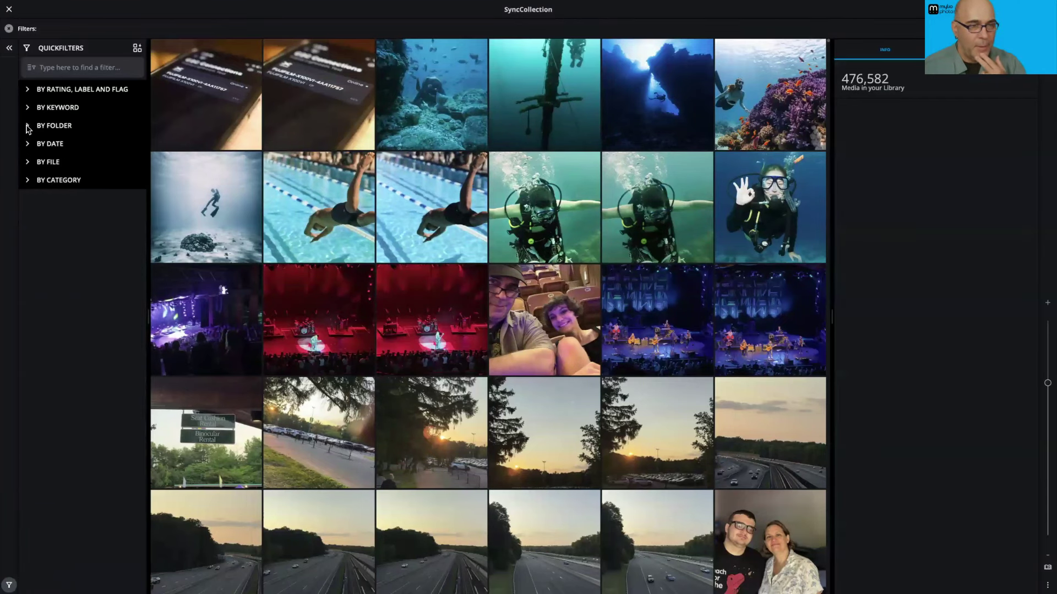
Step: Try filtering the new SyncCollection by the Scans folder and the Family History category, and clear both filters
{"action": "left_click", "coordinate": [28, 127]}
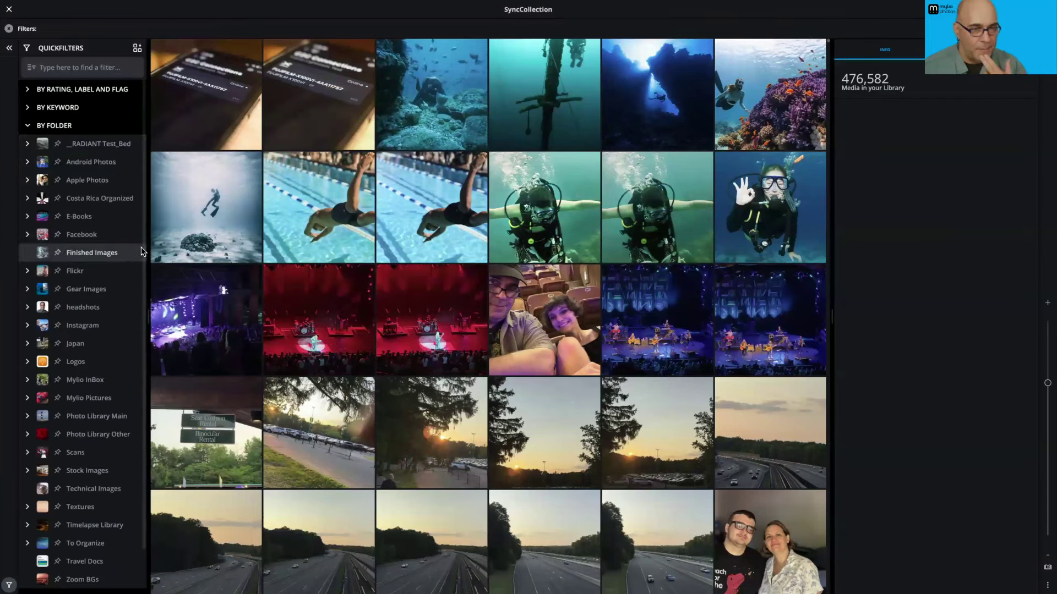
{"action": "scroll", "coordinate": [117, 341], "scroll_direction": "down", "scroll_amount": 1}
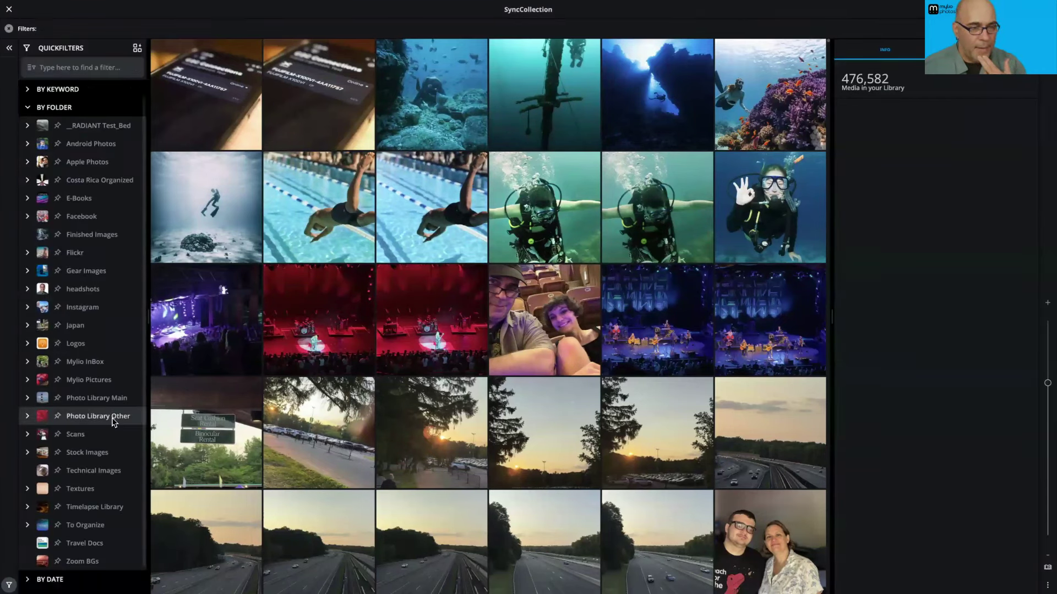
{"action": "left_click", "coordinate": [59, 436]}
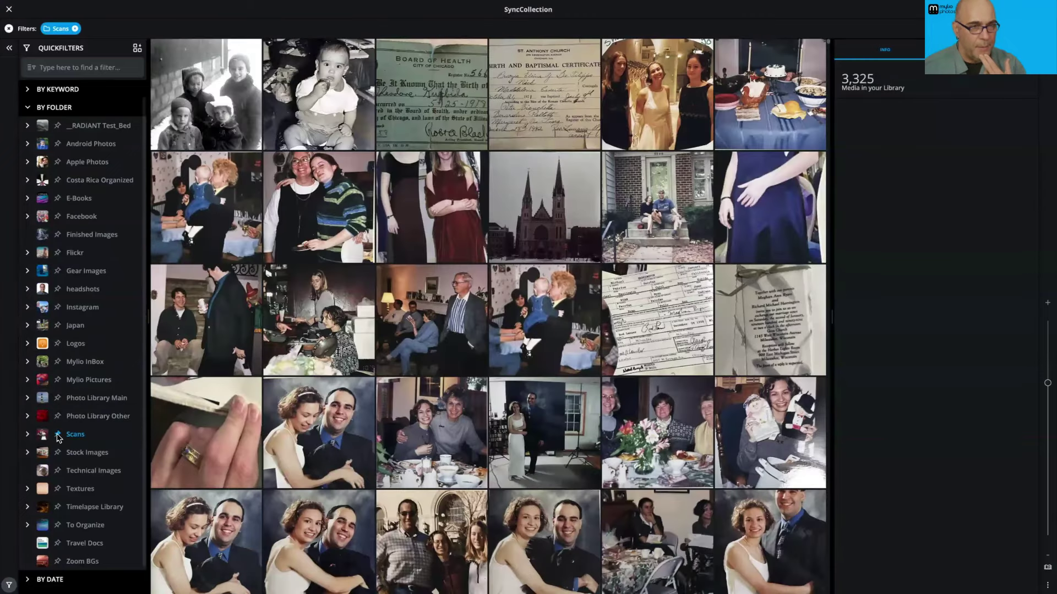
{"action": "left_click", "coordinate": [29, 109]}
{"action": "left_click", "coordinate": [27, 163]}
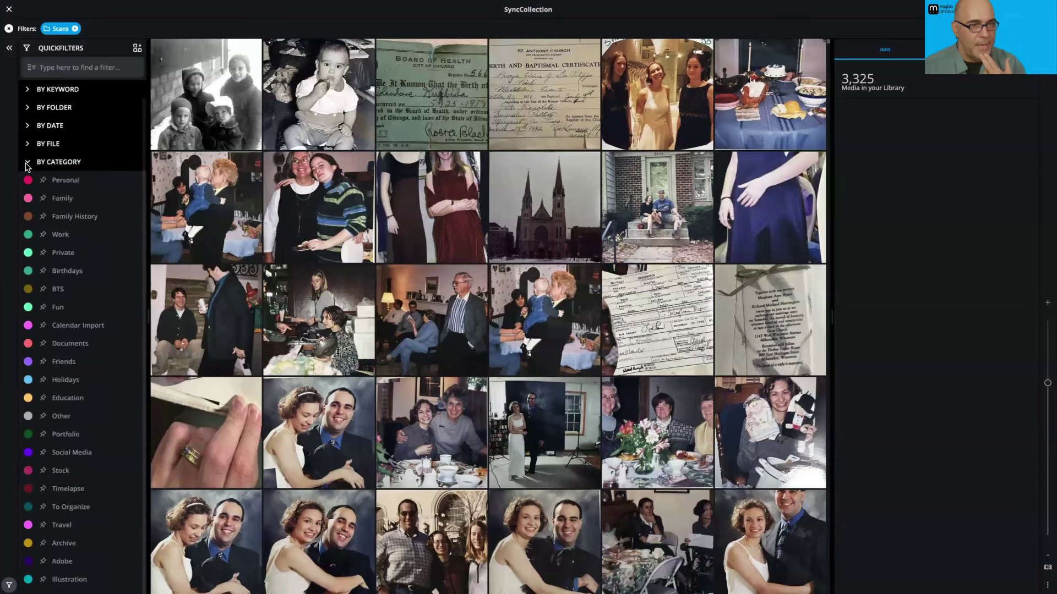
{"action": "left_click", "coordinate": [45, 218]}
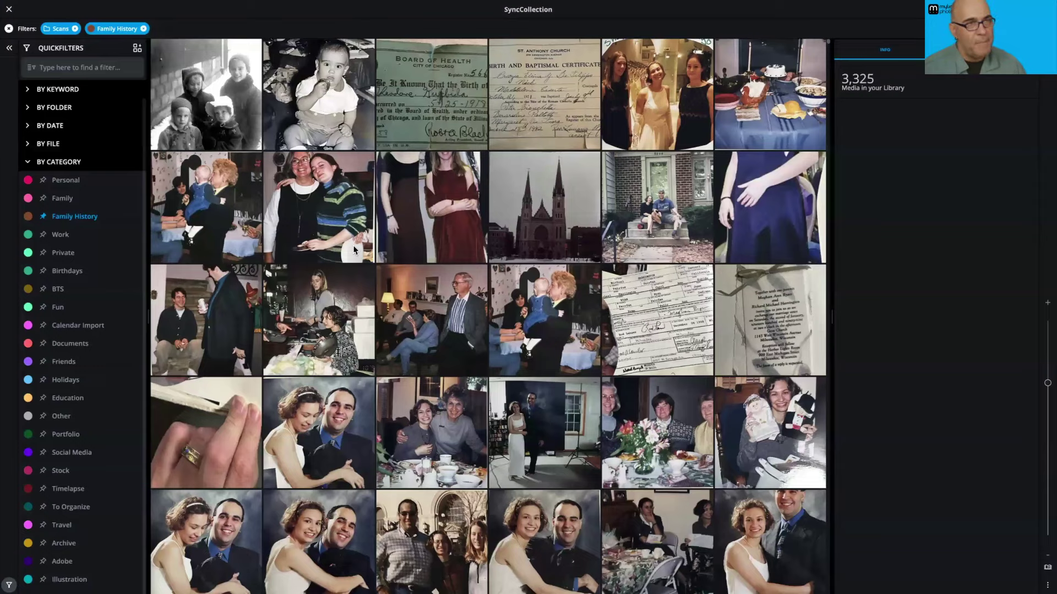
{"action": "left_click", "coordinate": [9, 28]}
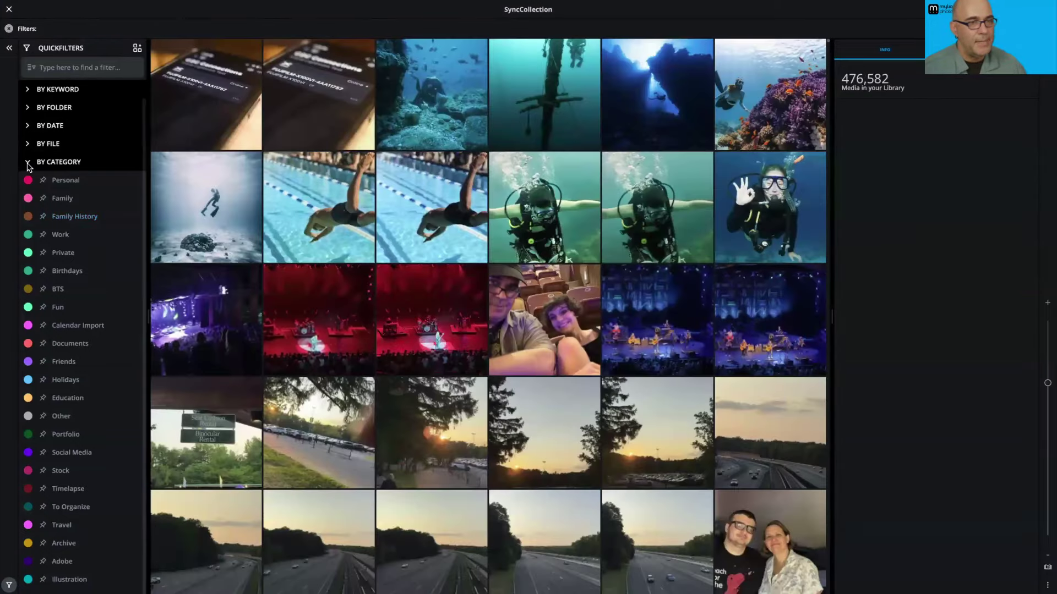
{"action": "left_click", "coordinate": [28, 163]}
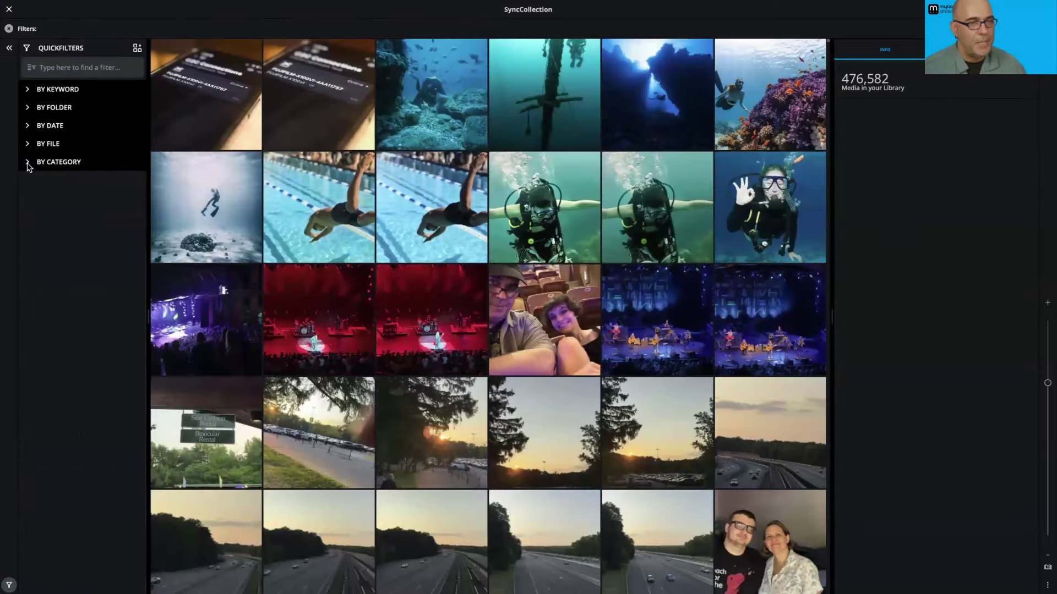
Step: Examine which file extension and date range filters are available for a SyncCollection
{"action": "left_click", "coordinate": [27, 145]}
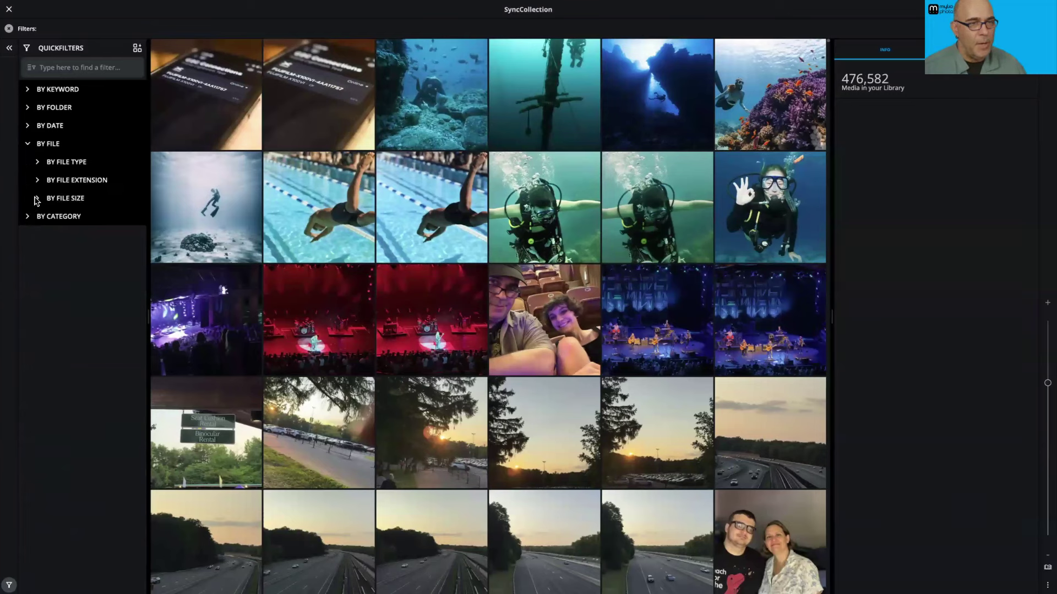
{"action": "left_click", "coordinate": [37, 182]}
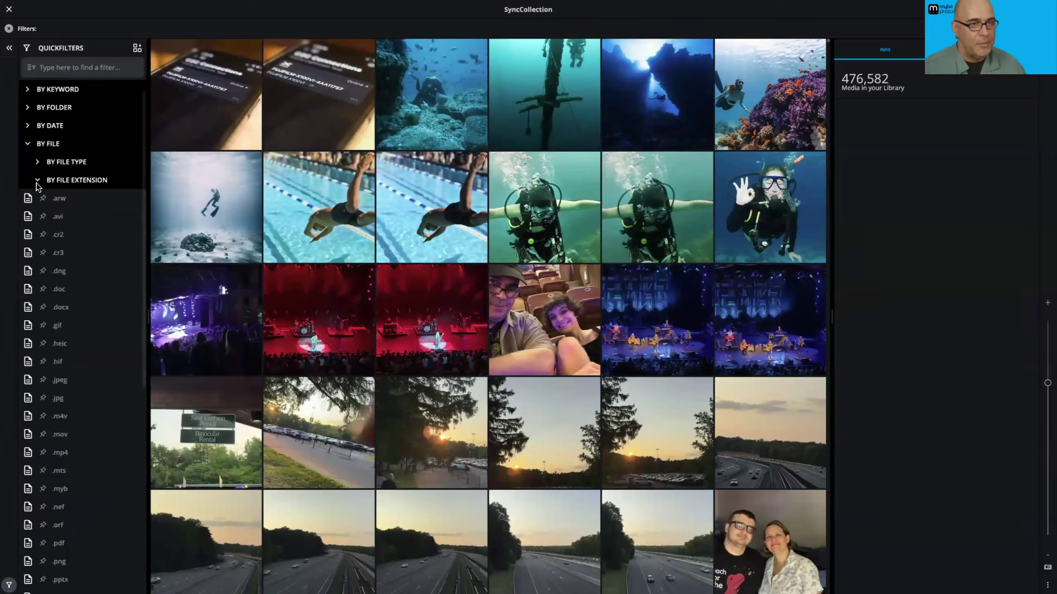
{"action": "left_click", "coordinate": [37, 183]}
{"action": "left_click", "coordinate": [27, 144]}
{"action": "left_click", "coordinate": [27, 126]}
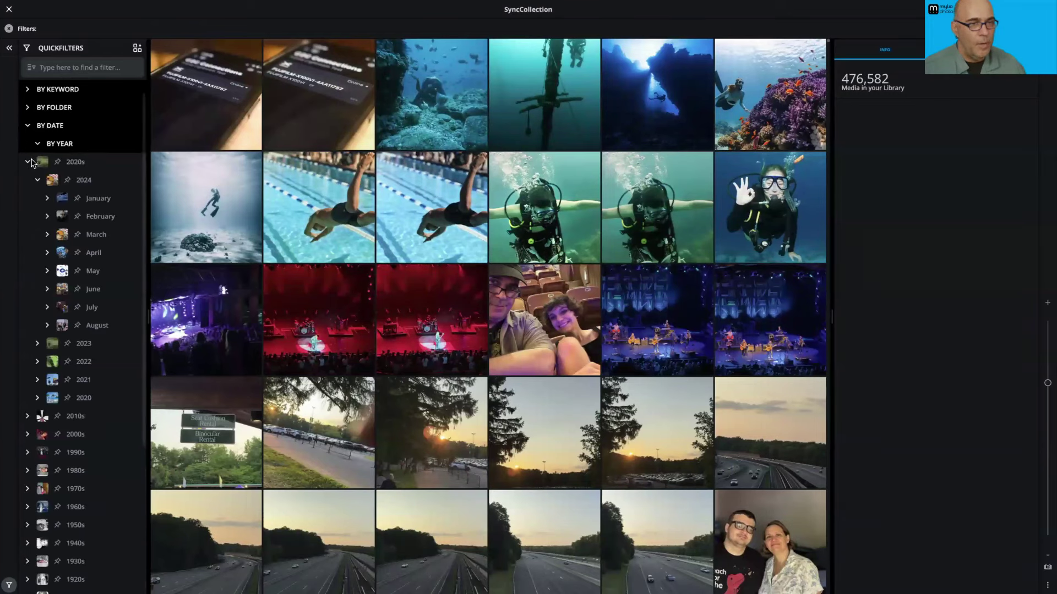
{"action": "left_click", "coordinate": [38, 146]}
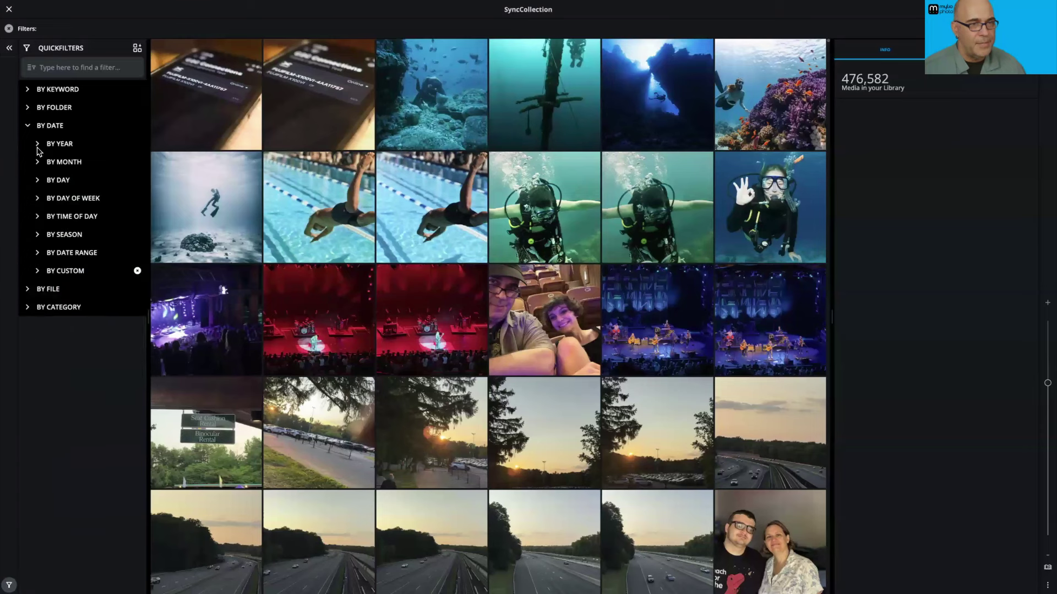
{"action": "left_click", "coordinate": [37, 253]}
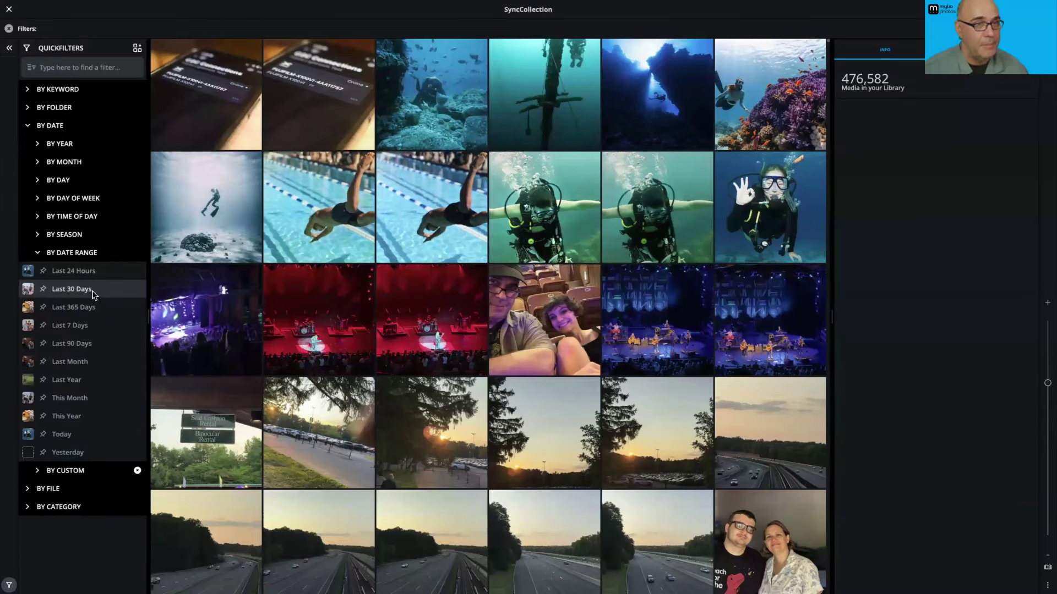
{"action": "left_click", "coordinate": [29, 127]}
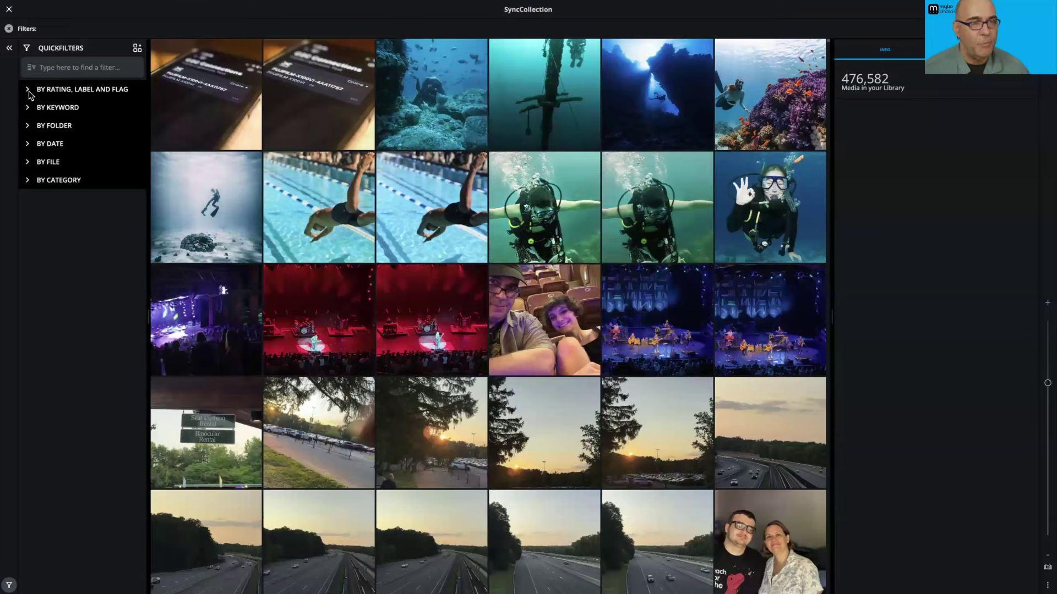
Step: Filter the SyncCollection to 5-star photos and save it as "Best Photos"
{"action": "left_click", "coordinate": [29, 91]}
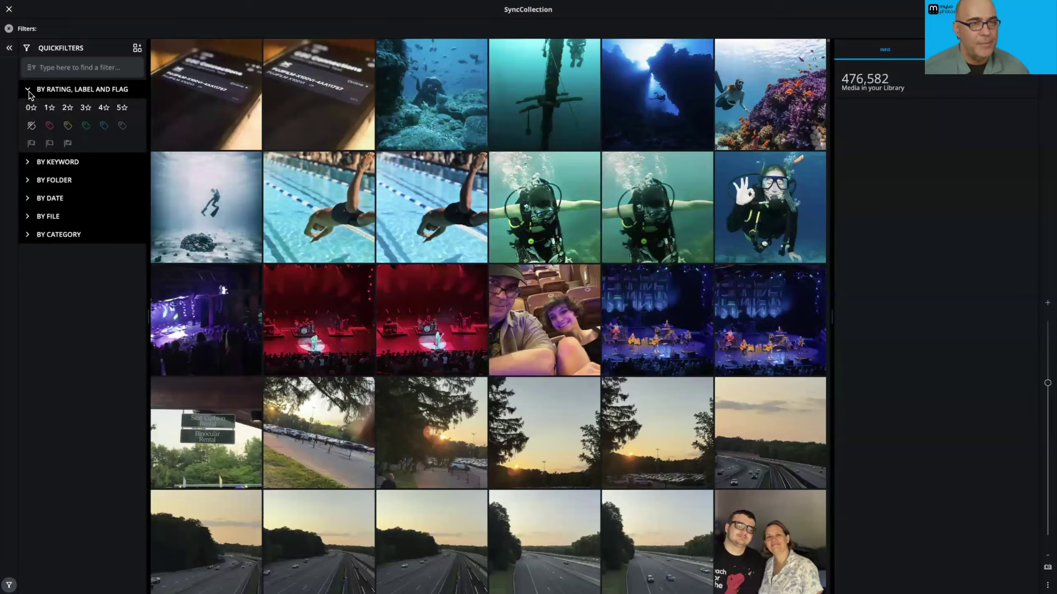
{"action": "left_click", "coordinate": [123, 109]}
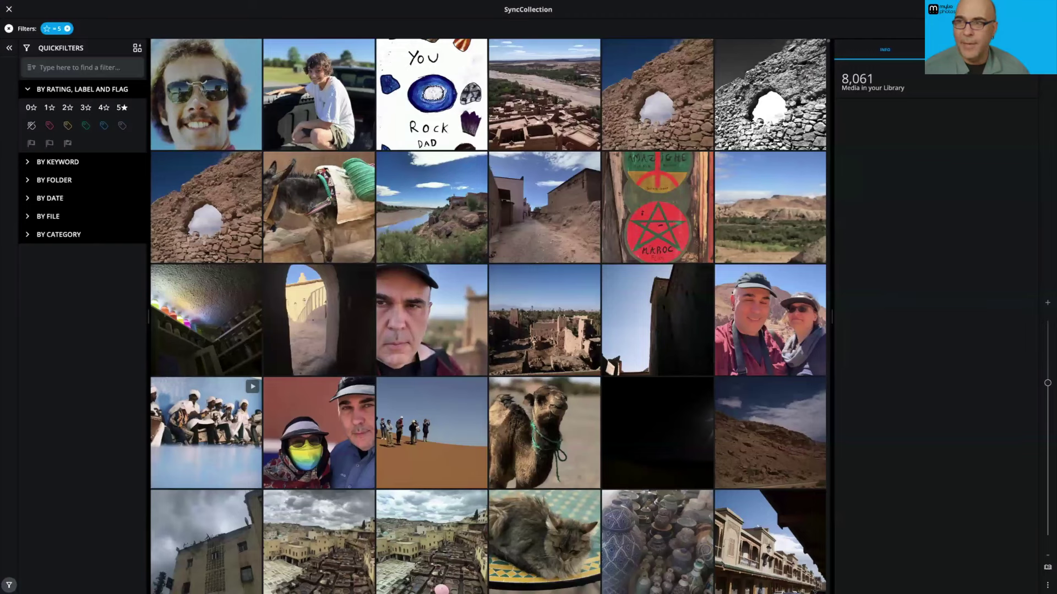
{"action": "type", "text": "Best Photos"}
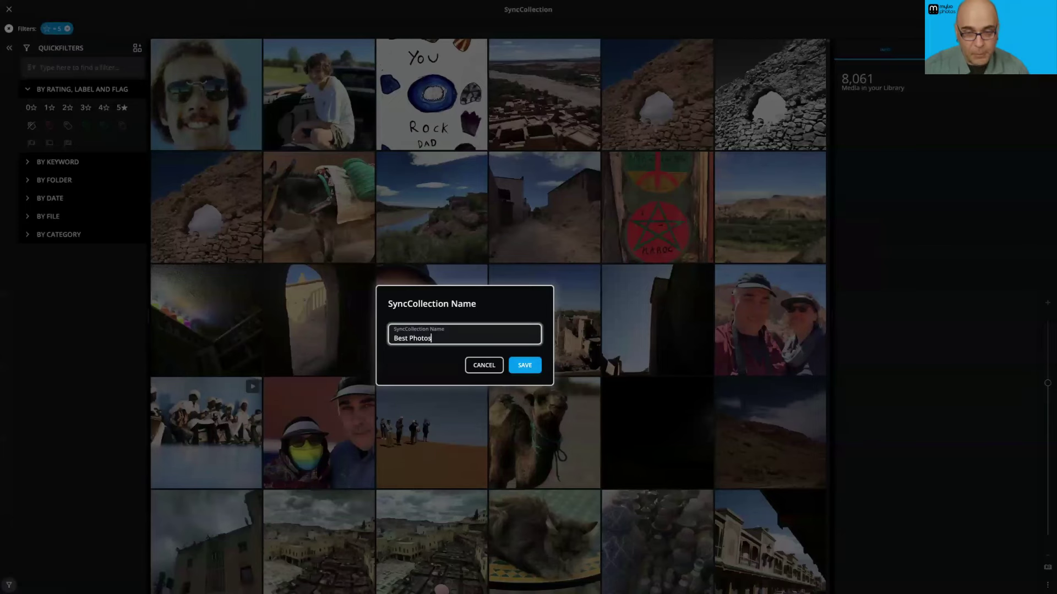
{"action": "left_click", "coordinate": [529, 366]}
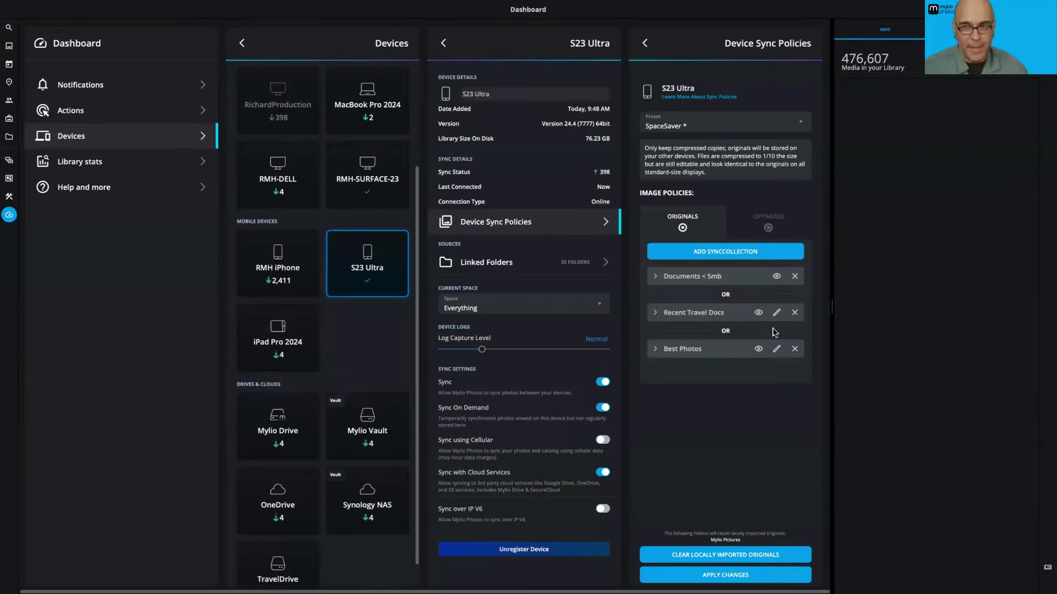
Step: Preview the Best Photos SyncCollection, save the S23 Ultra's sync policy changes and return to the Dashboard
{"action": "left_click", "coordinate": [758, 349]}
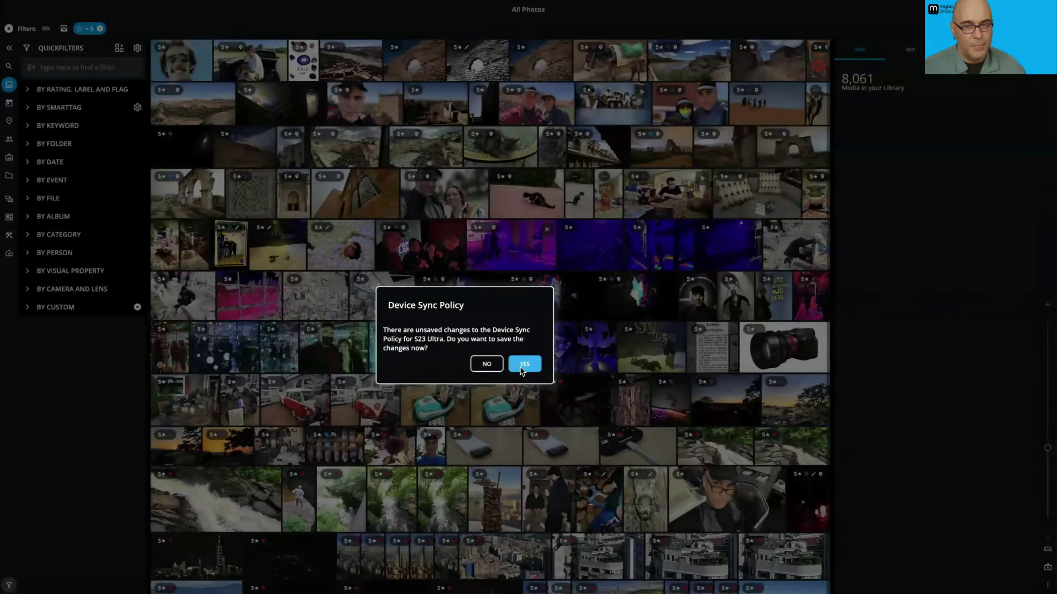
{"action": "left_click", "coordinate": [523, 364]}
{"action": "left_click", "coordinate": [9, 254]}
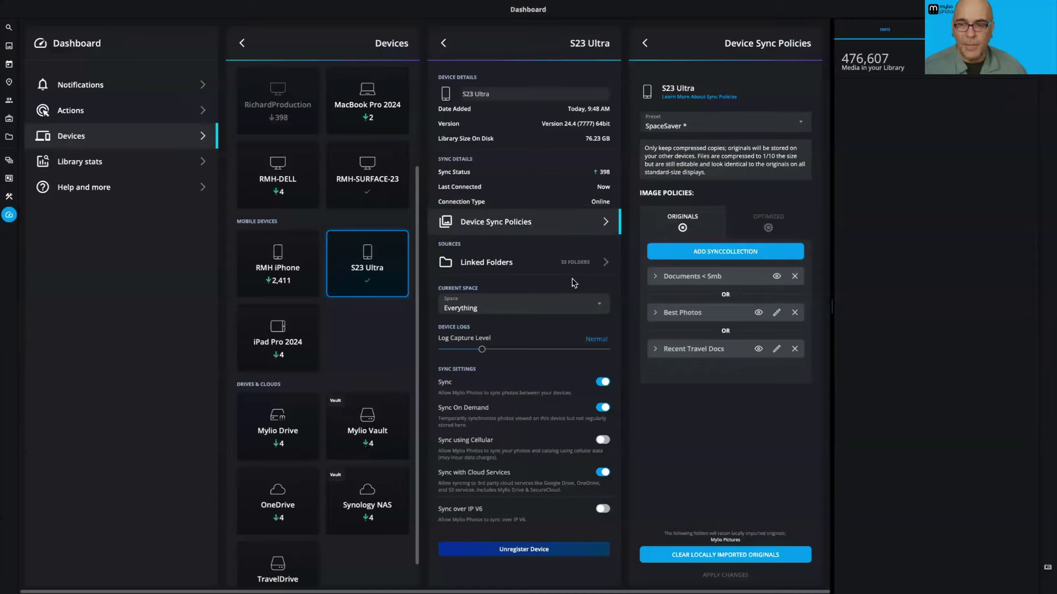
Step: Reopen the Best Photos SyncCollection for editing, review its filter and save it under the same name
{"action": "left_click", "coordinate": [777, 312]}
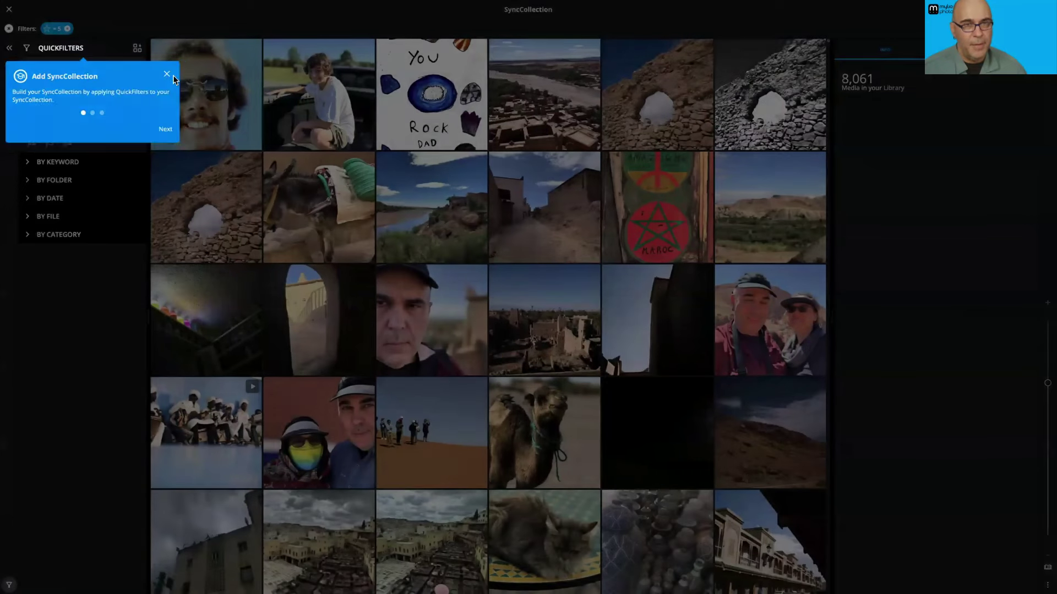
{"action": "left_click", "coordinate": [173, 75]}
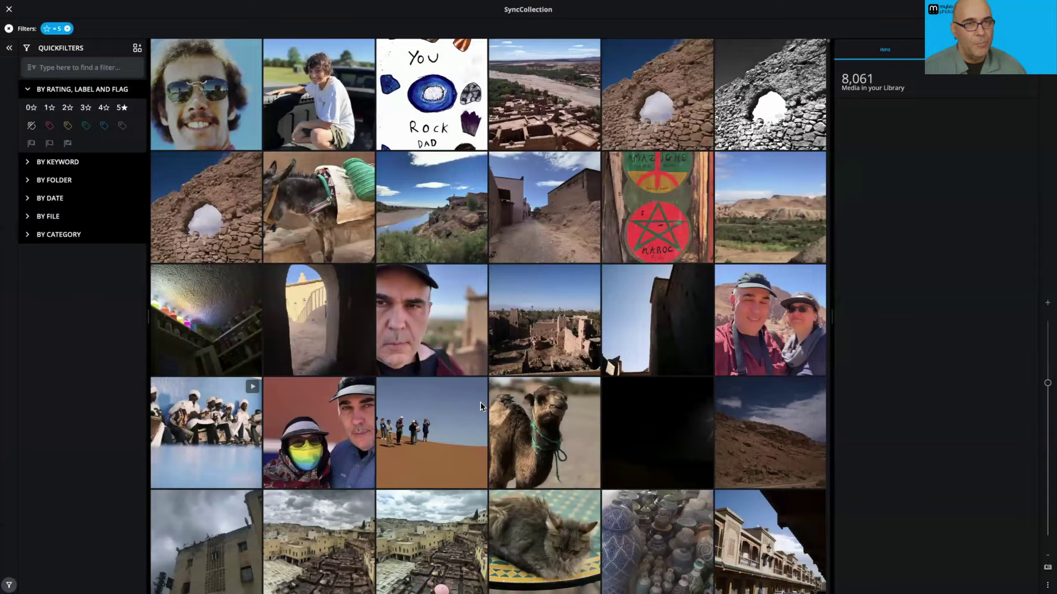
{"action": "left_click", "coordinate": [528, 10]}
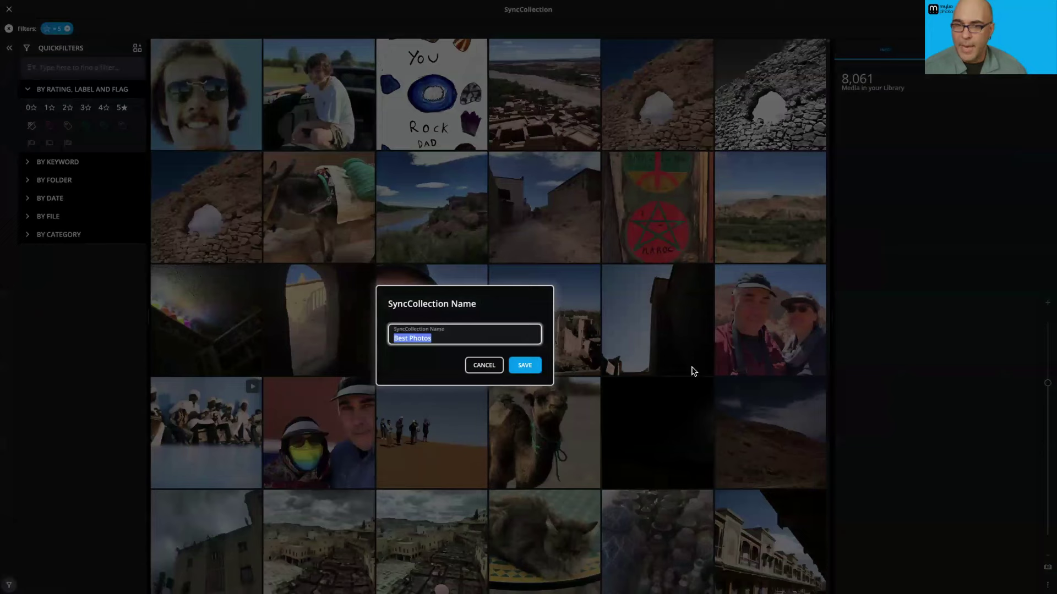
{"action": "left_click", "coordinate": [514, 364]}
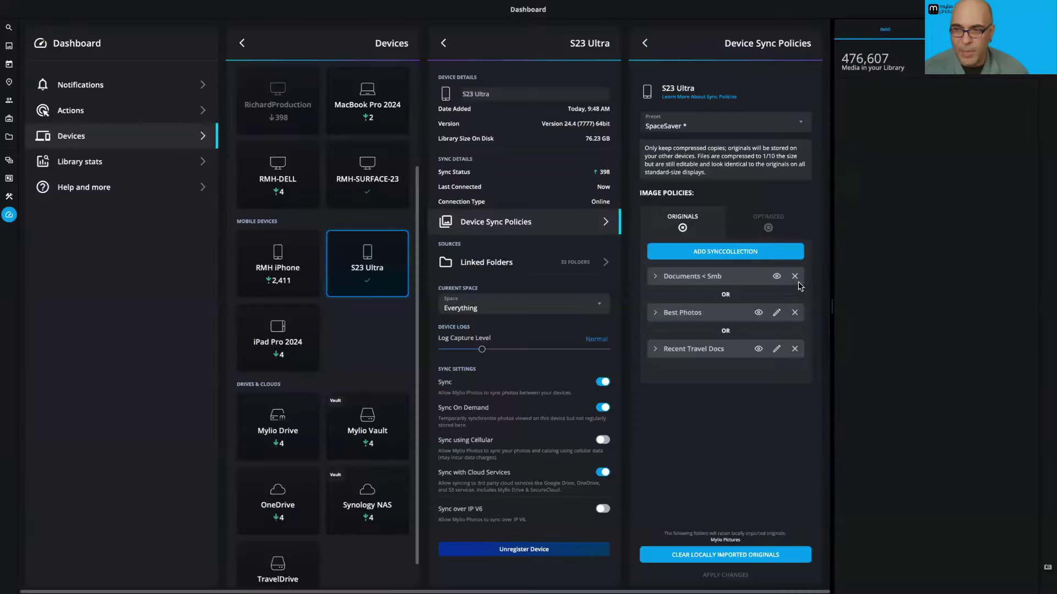
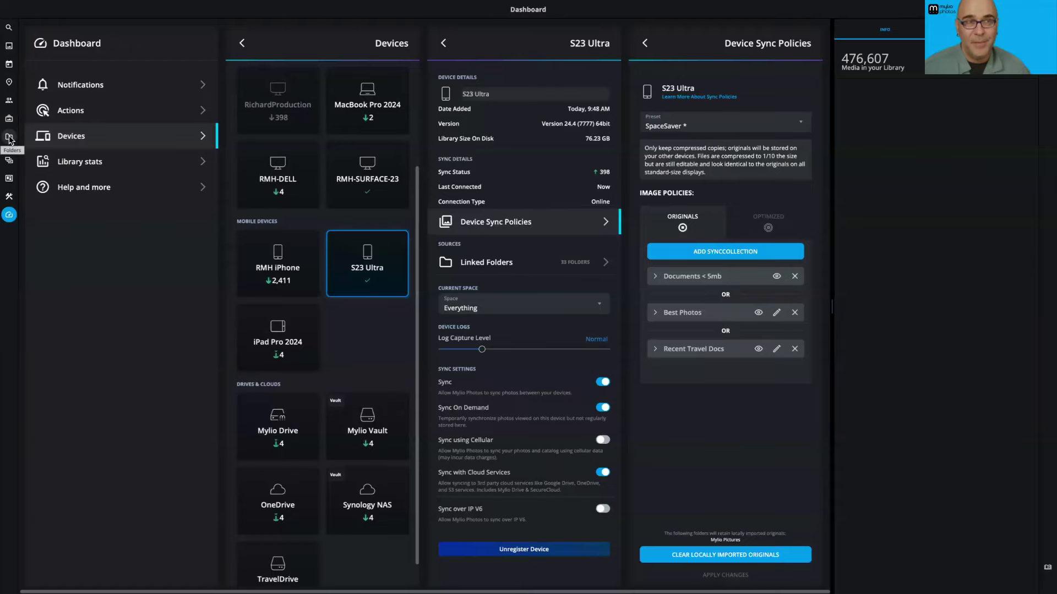
Step: Set the Travel Docs folder's sync policy to store original files locally on the RMH iPhone
{"action": "left_click", "coordinate": [10, 138]}
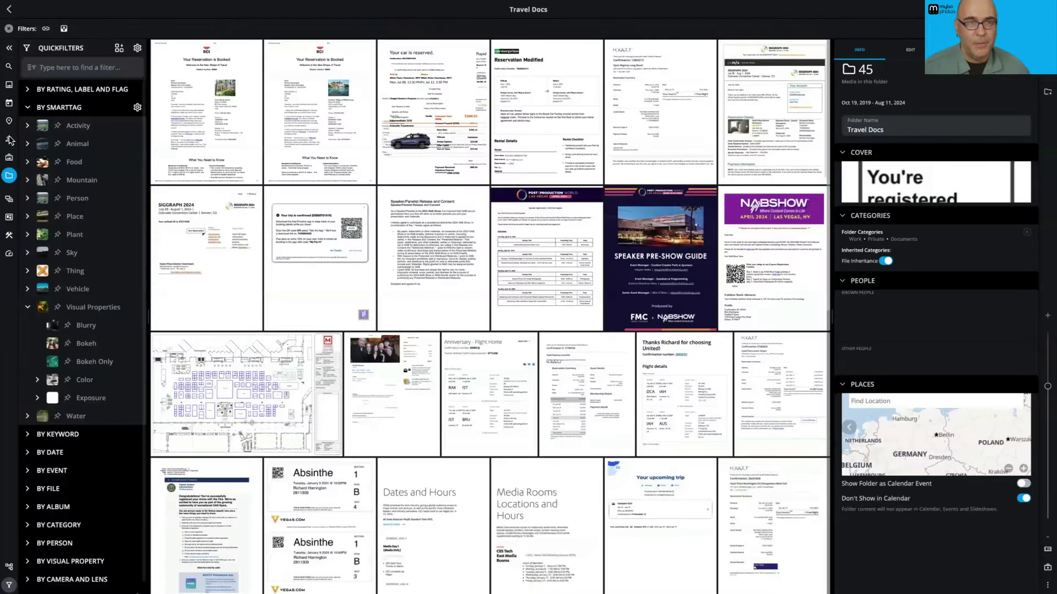
{"action": "left_click", "coordinate": [9, 141]}
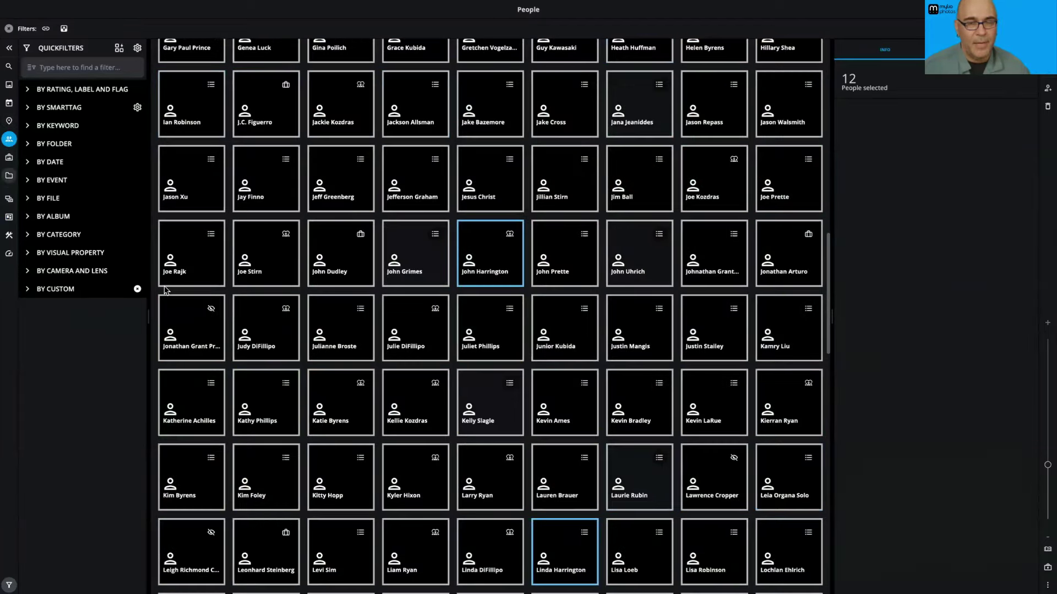
{"action": "left_click", "coordinate": [9, 176]}
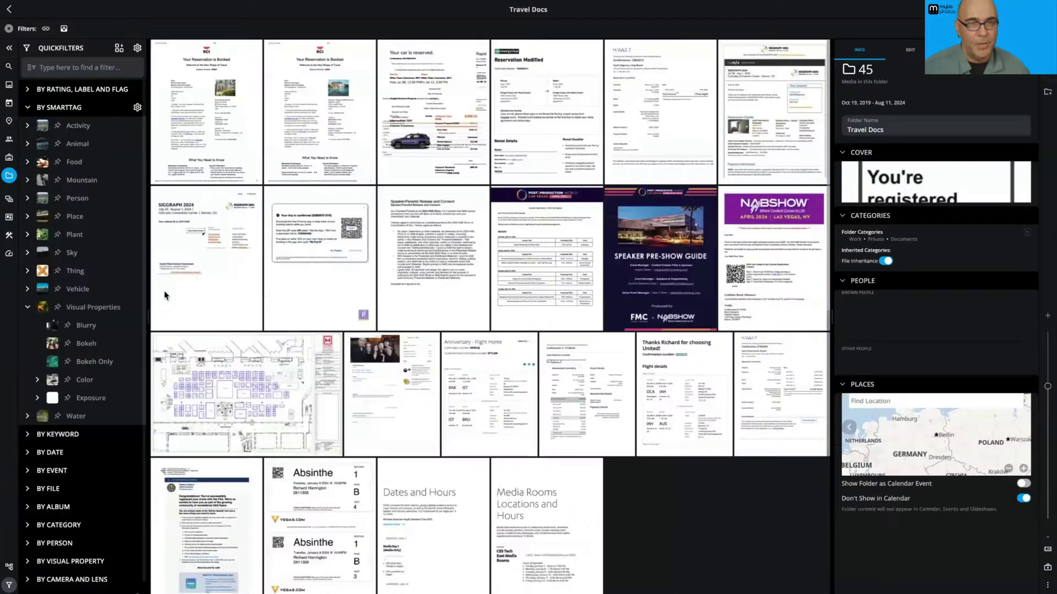
{"action": "left_click", "coordinate": [9, 176]}
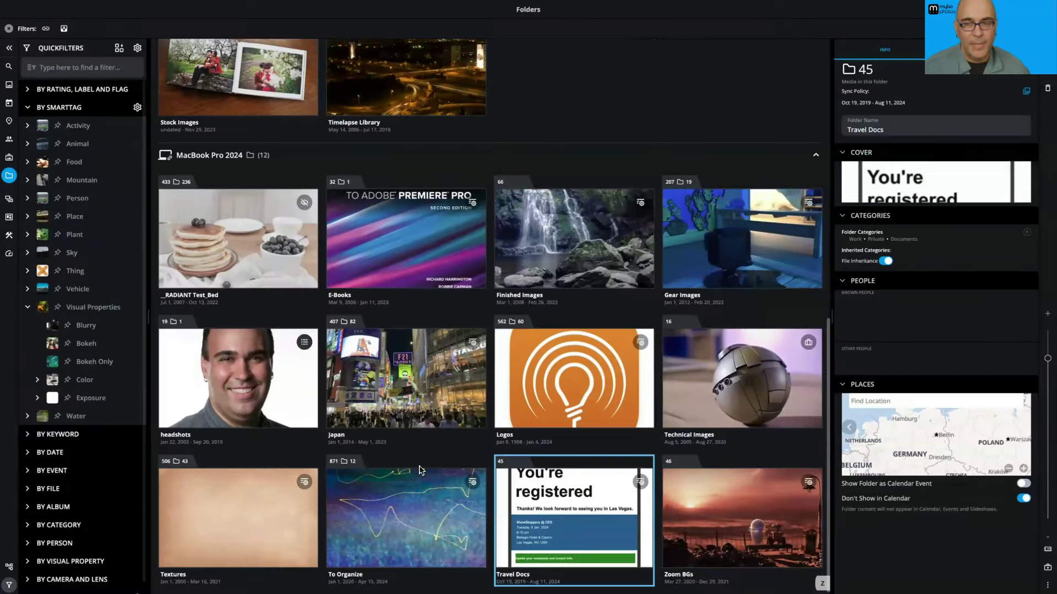
{"action": "left_click", "coordinate": [1026, 91]}
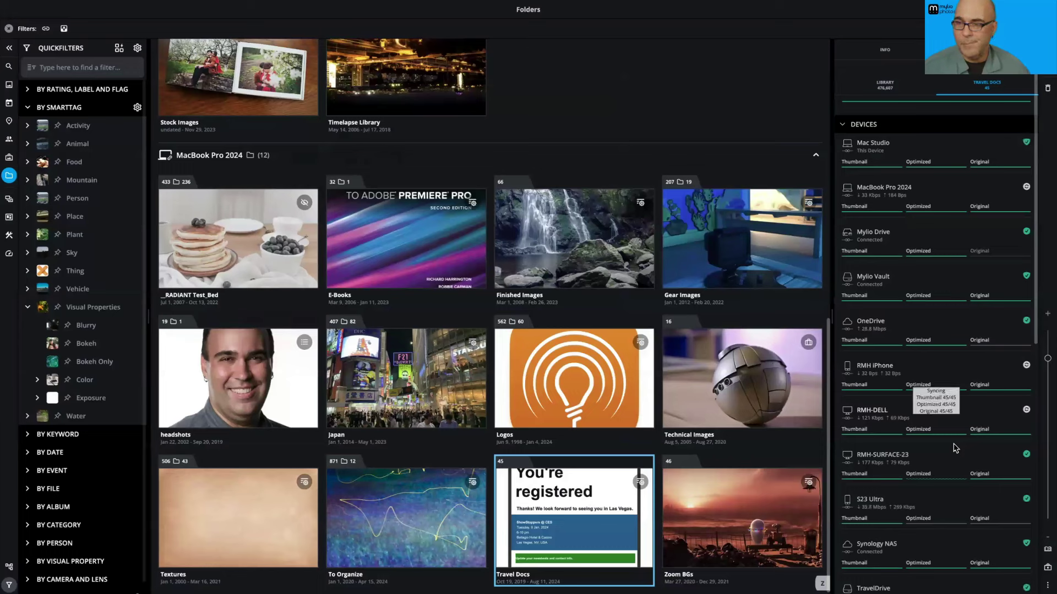
{"action": "left_click", "coordinate": [980, 389]}
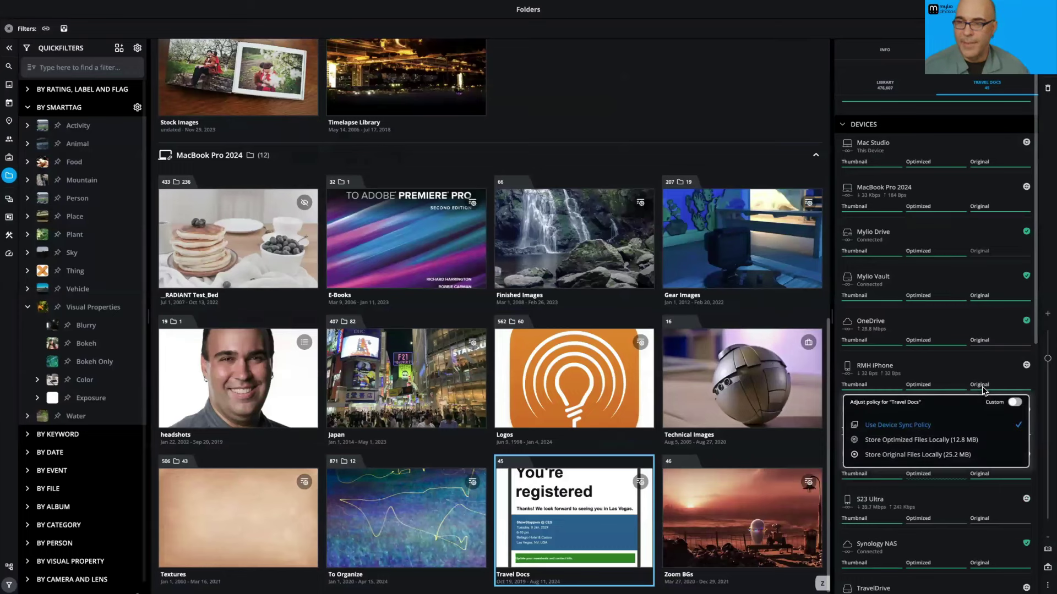
{"action": "left_click", "coordinate": [929, 456]}
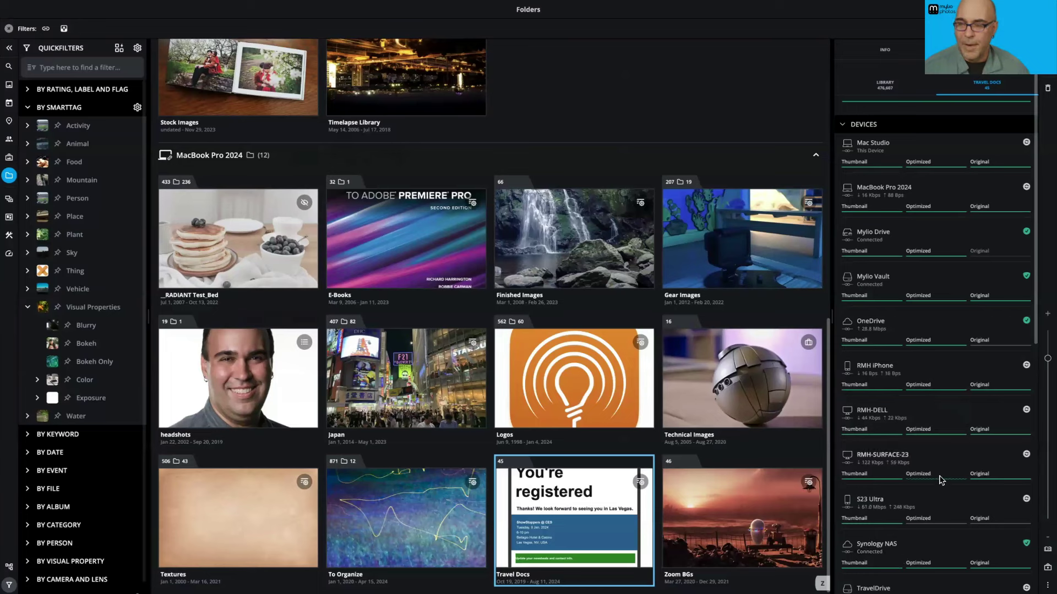
Step: Set the Travel Docs folder's sync policy to store original files locally on the iPad Pro 2024
{"action": "scroll", "coordinate": [958, 349], "scroll_direction": "down", "scroll_amount": 6}
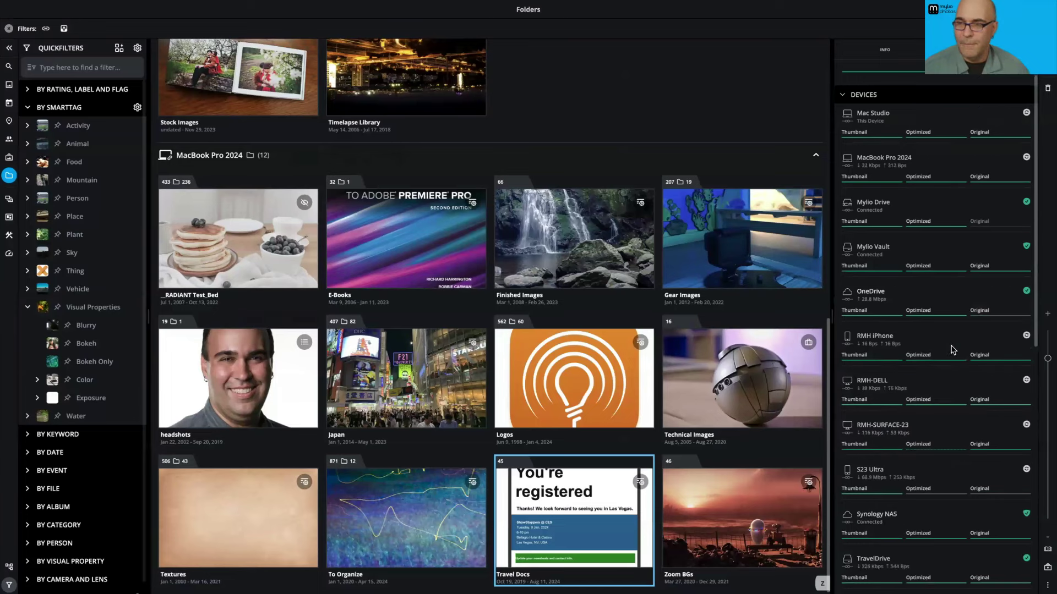
{"action": "left_click", "coordinate": [982, 313]}
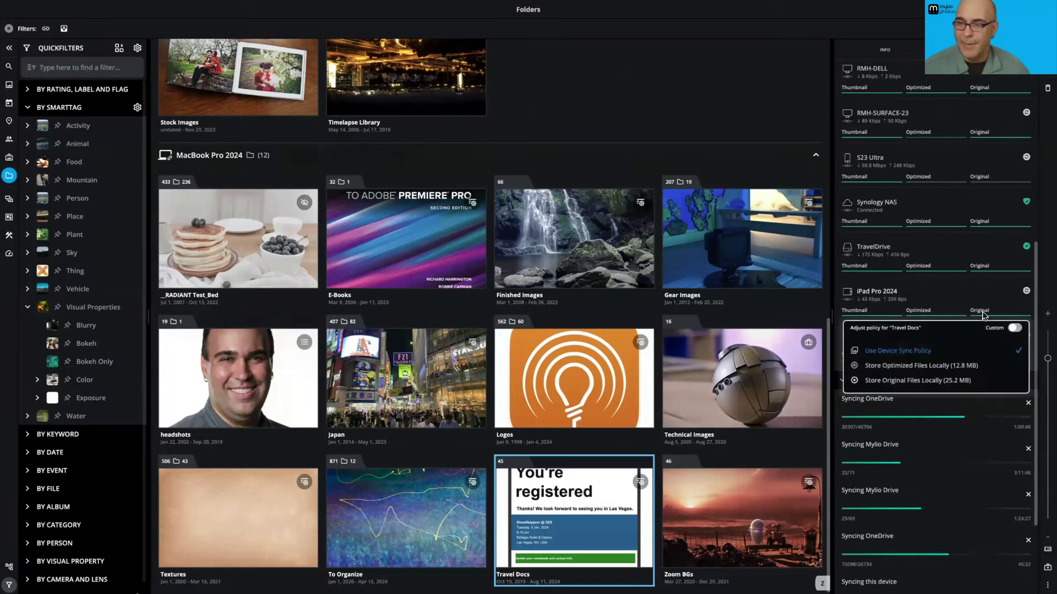
{"action": "left_click", "coordinate": [926, 381]}
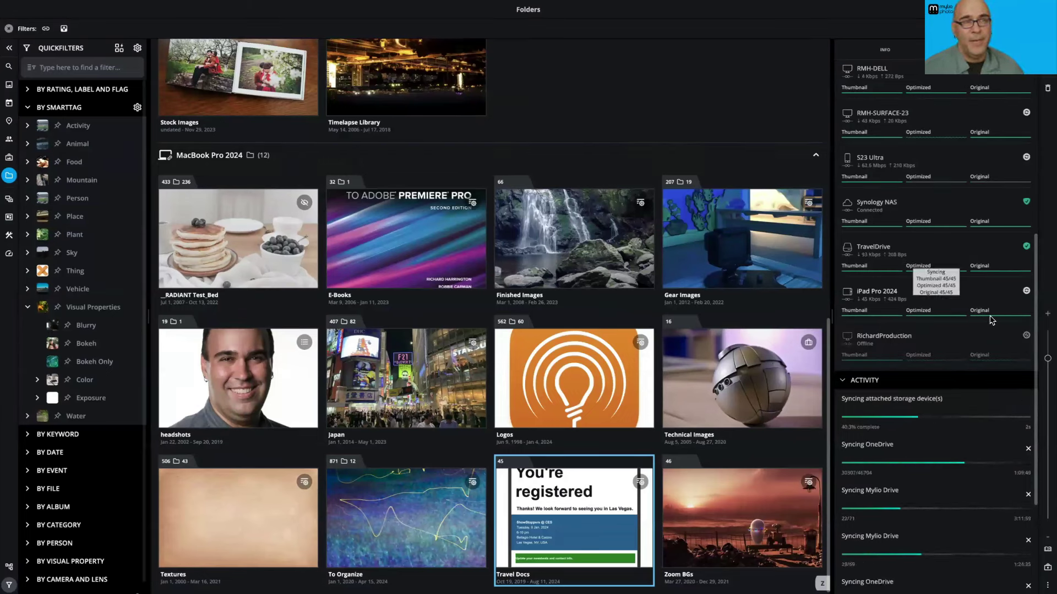
{"action": "mouse_move", "coordinate": [980, 335]}
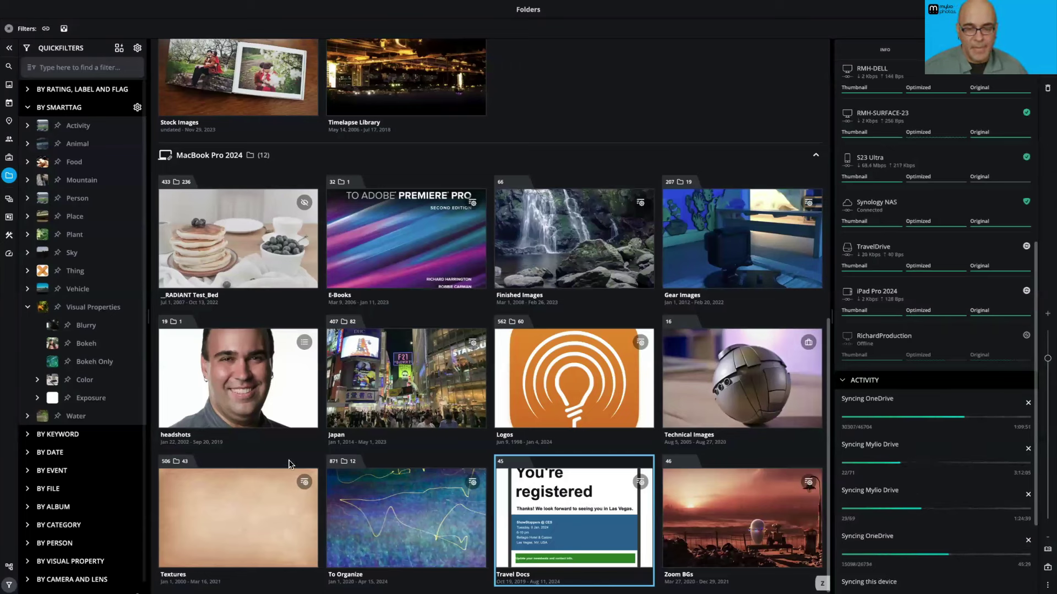
Step: Start a new SyncCollection in the iPad Pro 2024's originals policy and filter it to 5-star media
{"action": "left_click", "coordinate": [9, 253]}
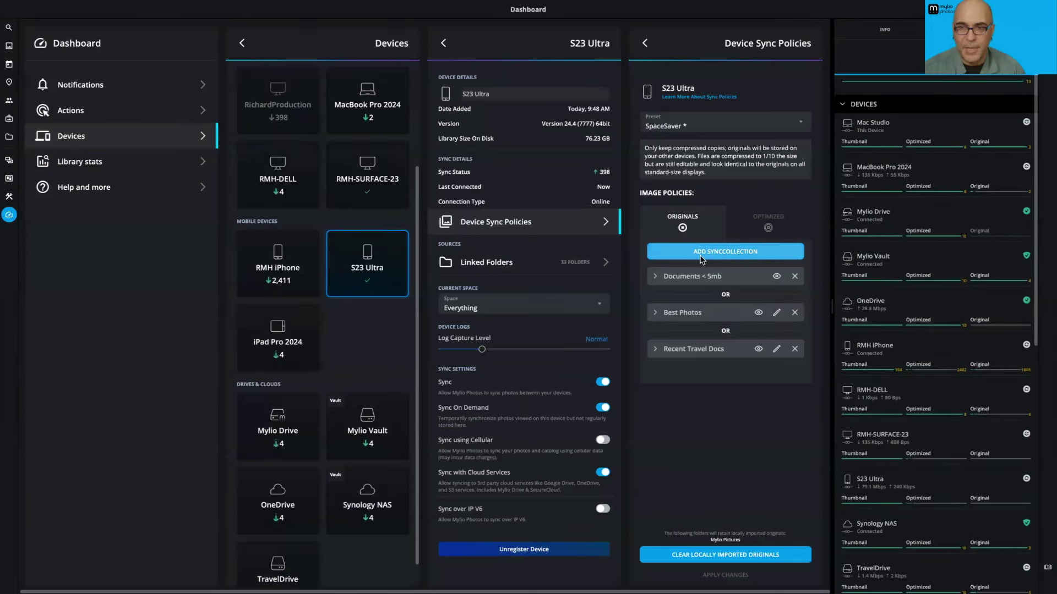
{"action": "left_click", "coordinate": [274, 344]}
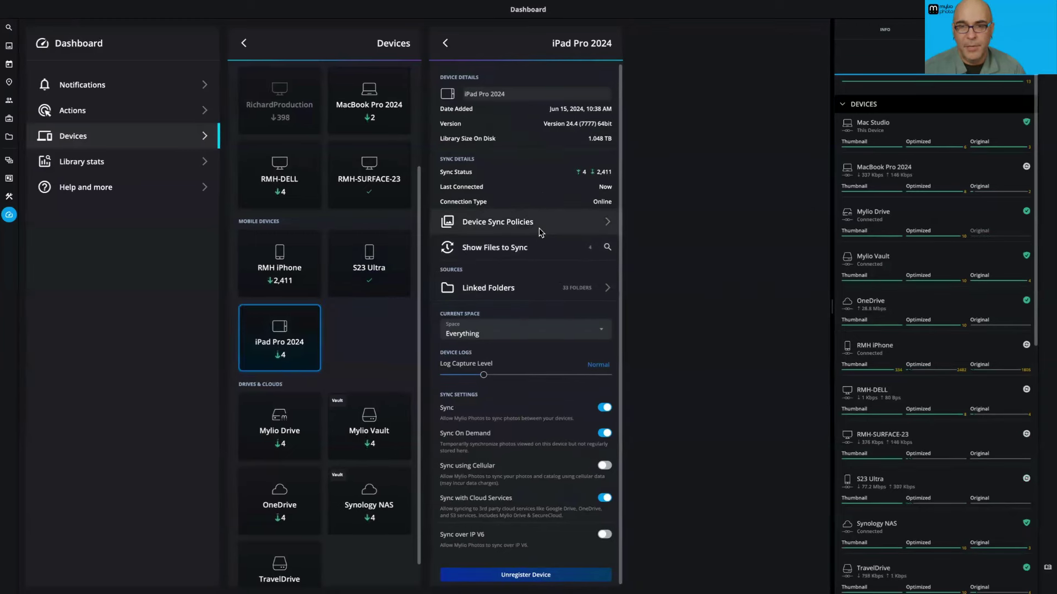
{"action": "left_click", "coordinate": [533, 233]}
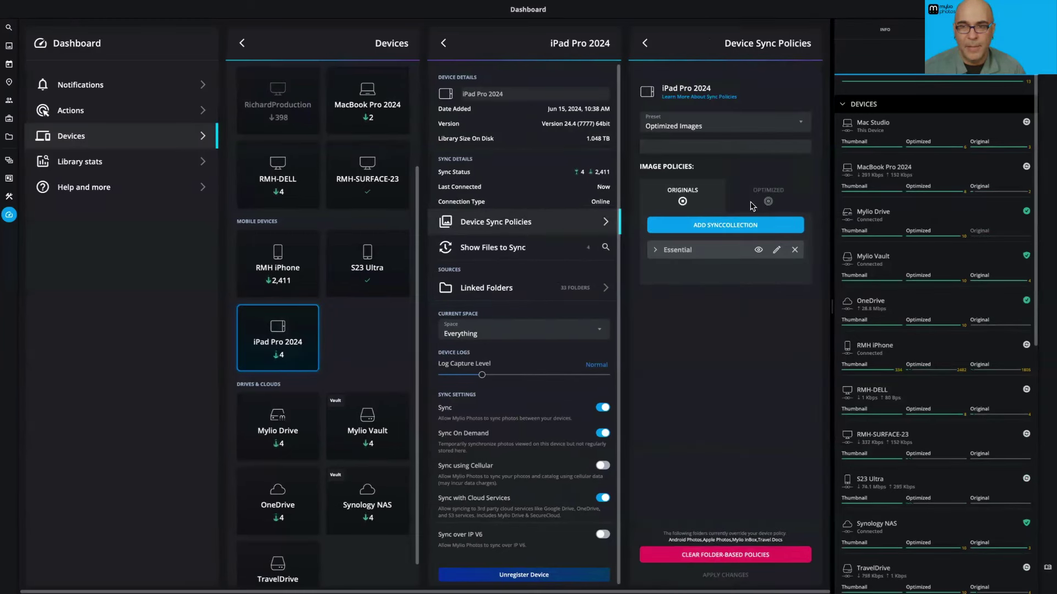
{"action": "left_click", "coordinate": [730, 231]}
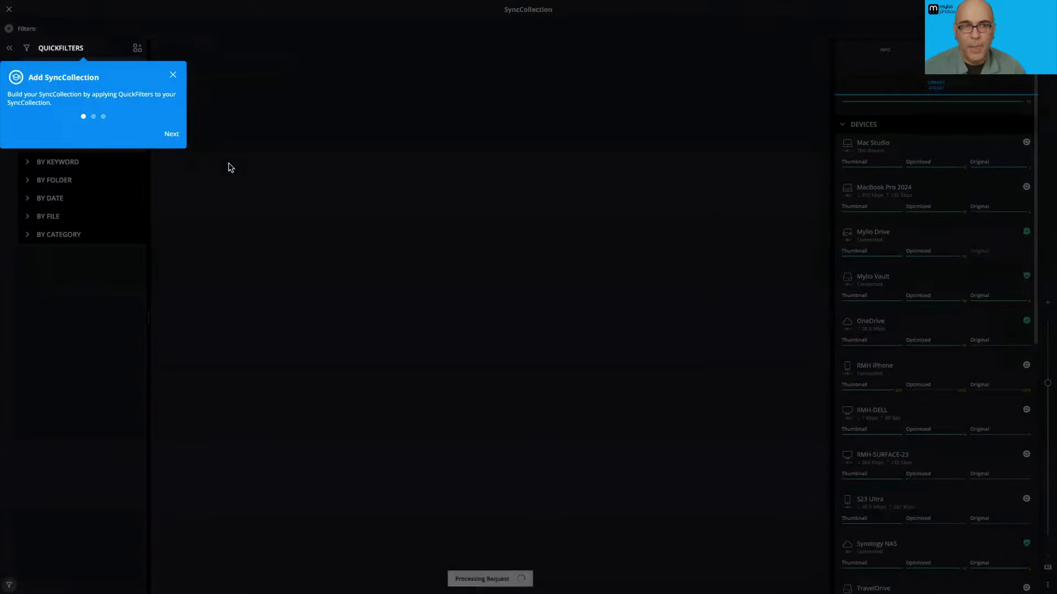
{"action": "left_click", "coordinate": [172, 78]}
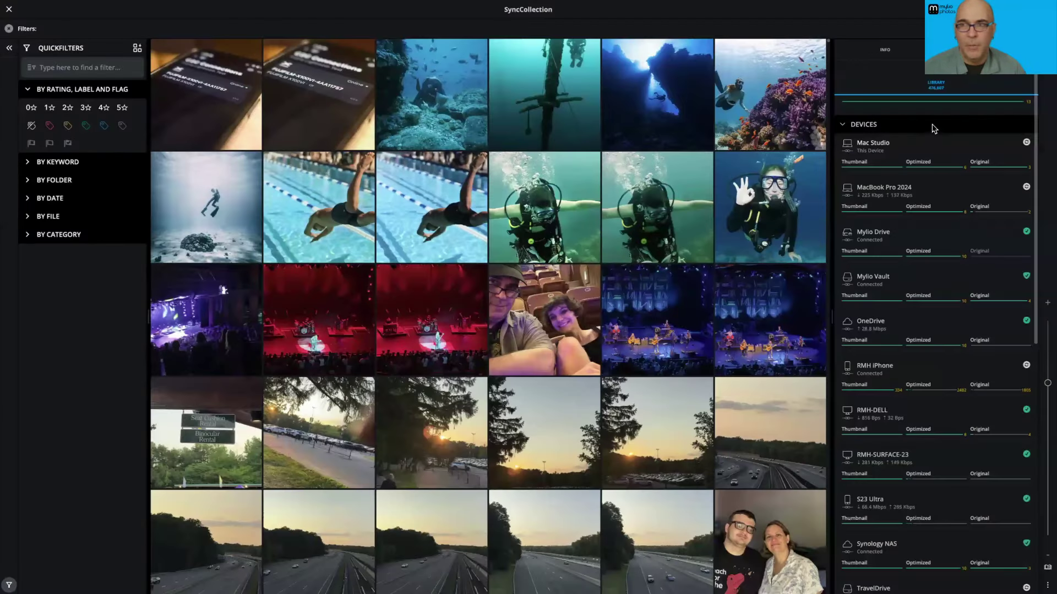
{"action": "left_click", "coordinate": [892, 56]}
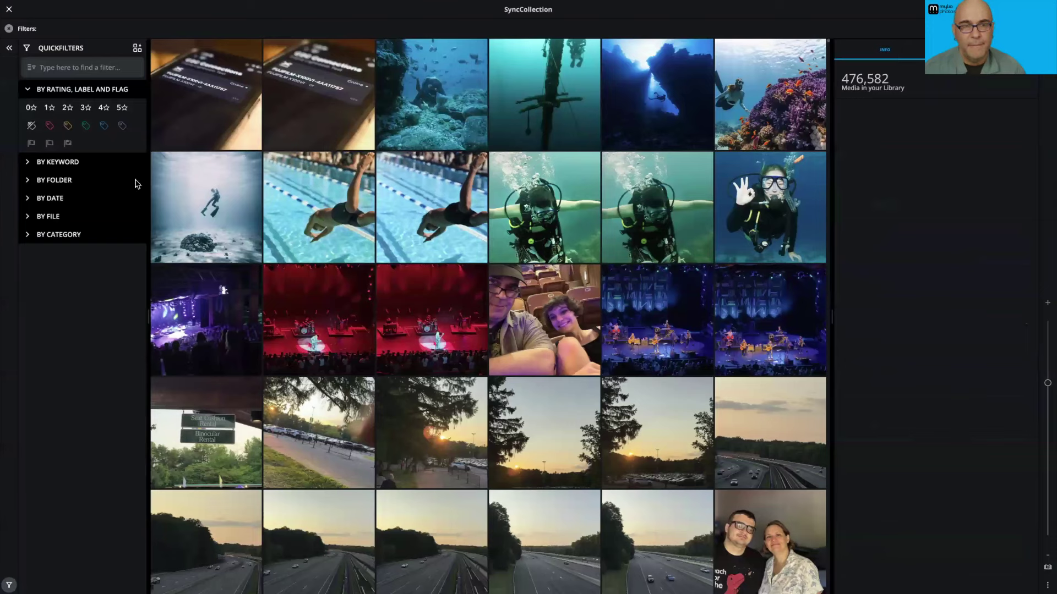
{"action": "left_click", "coordinate": [122, 108]}
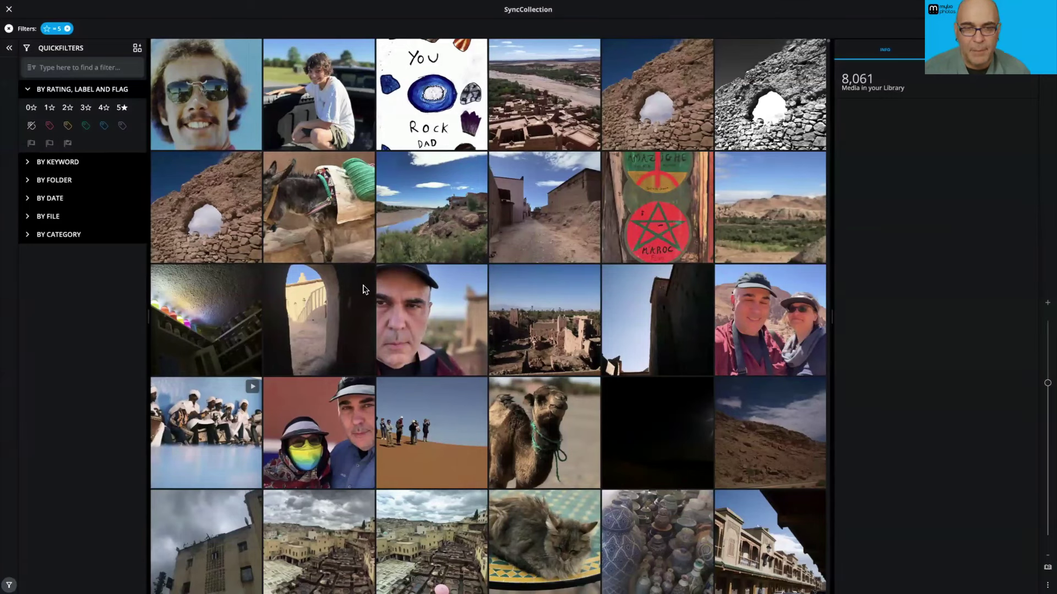
Step: Switch to the Keynote presentation and advance through the Categories and Delete slides to the Learn Panel title
{"action": "key", "text": "super+Tab"}
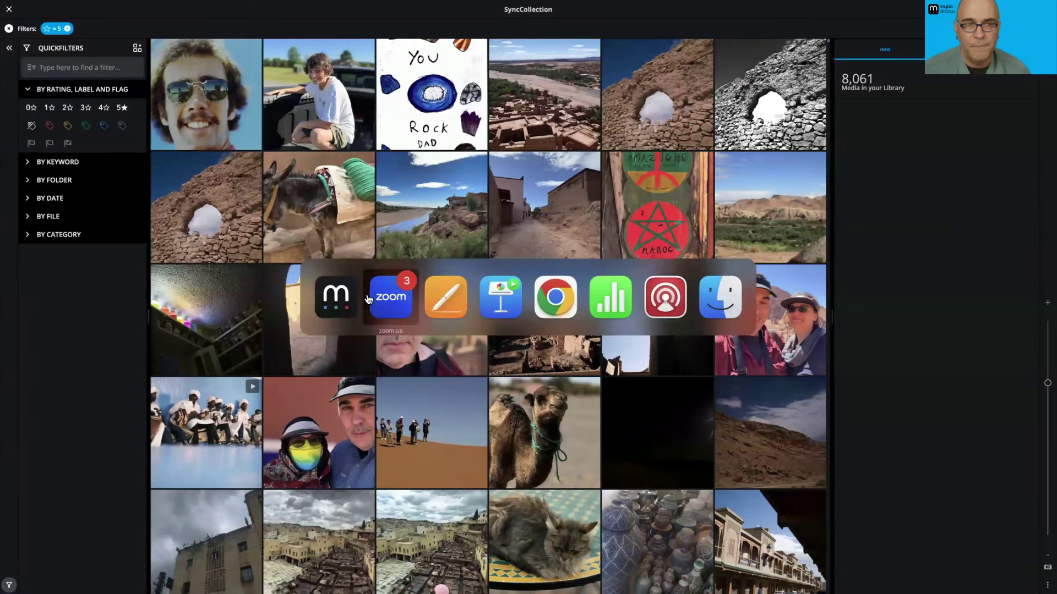
{"action": "left_click", "coordinate": [487, 306]}
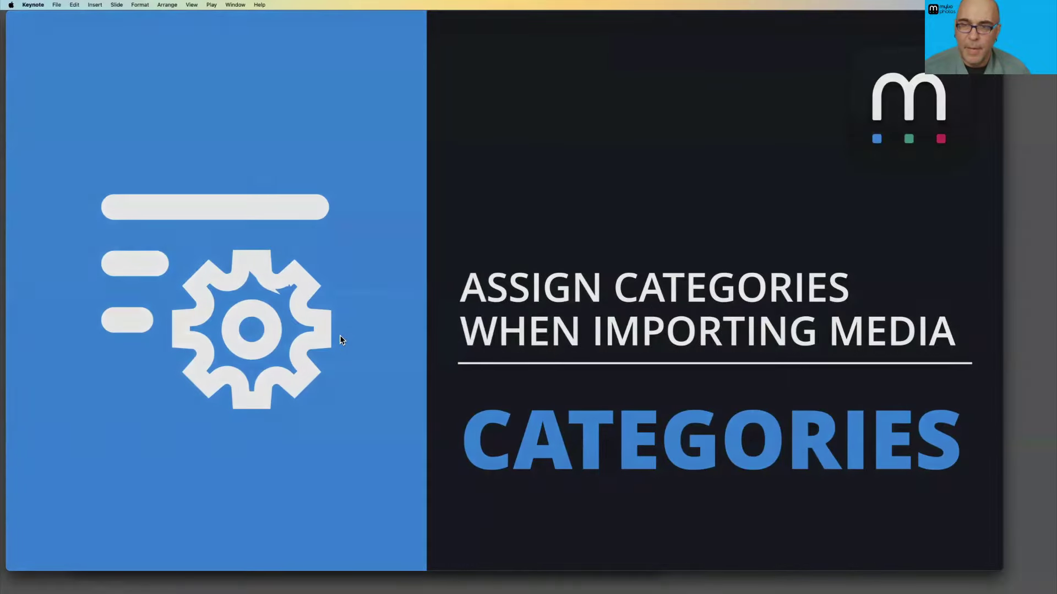
{"action": "left_click", "coordinate": [341, 341]}
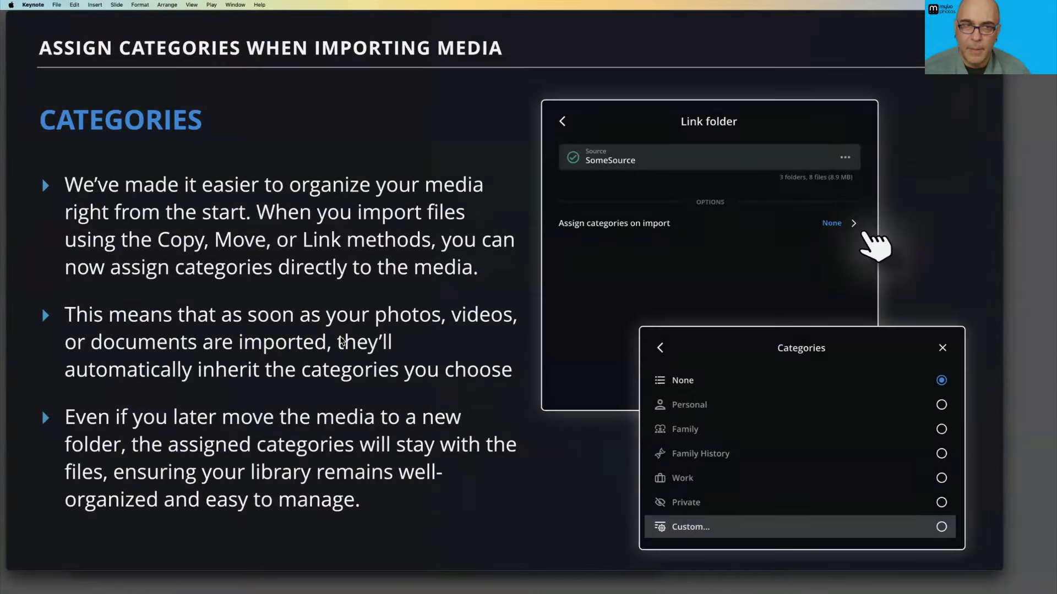
{"action": "left_click", "coordinate": [342, 342]}
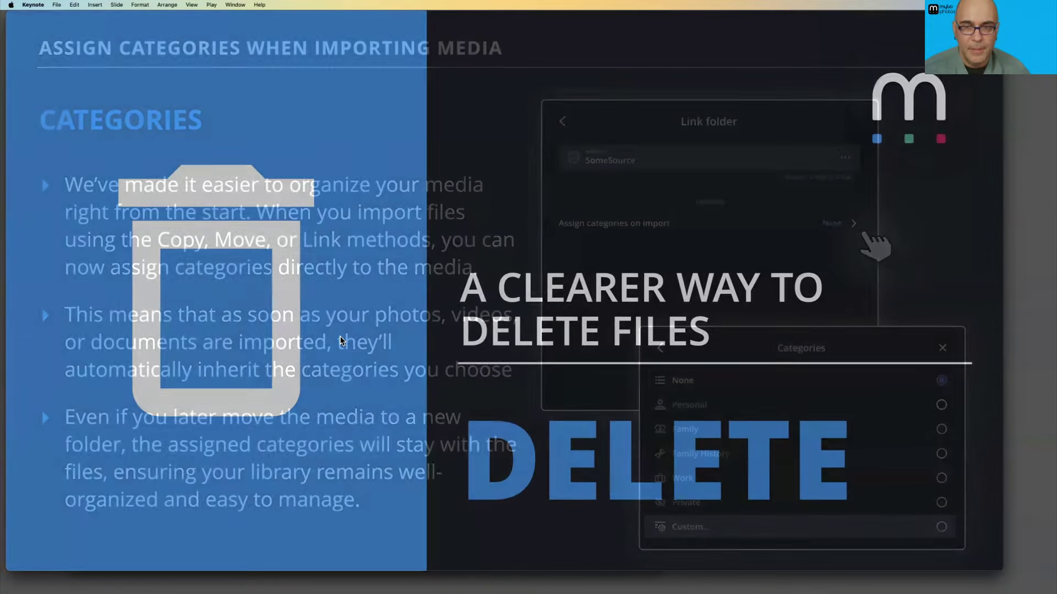
{"action": "left_click", "coordinate": [342, 342]}
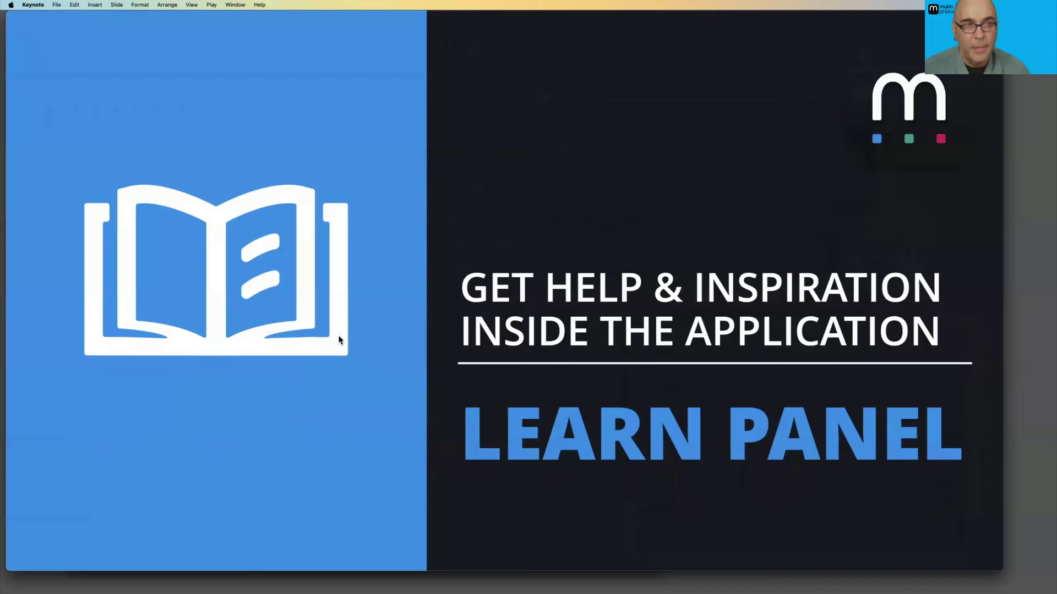
Step: Switch from Keynote back to Mylio Photos
{"action": "key", "text": "super+Tab"}
{"action": "left_click", "coordinate": [404, 308]}
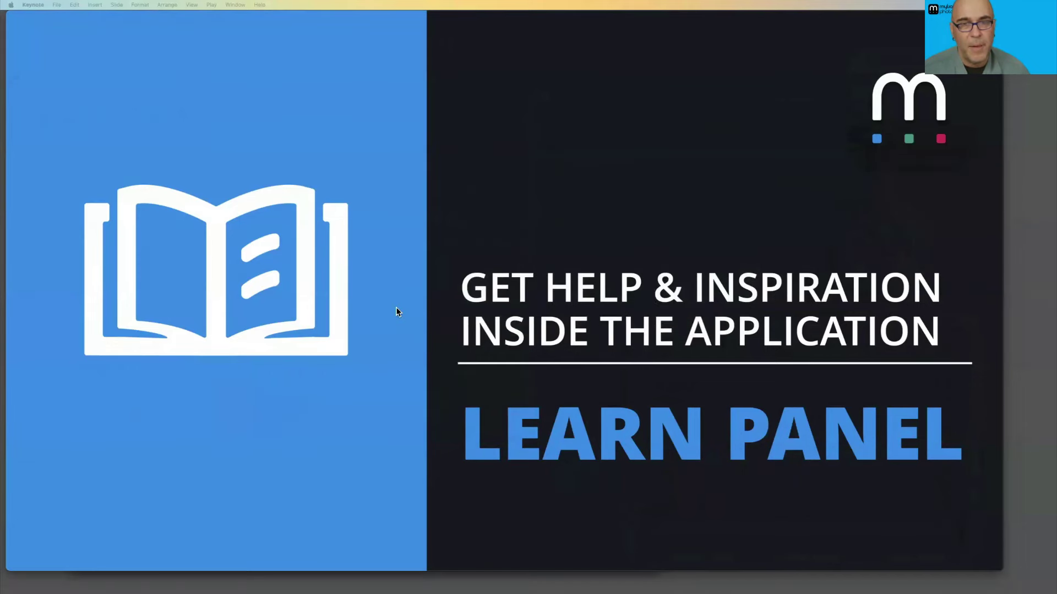
{"action": "key", "text": "super+Tab"}
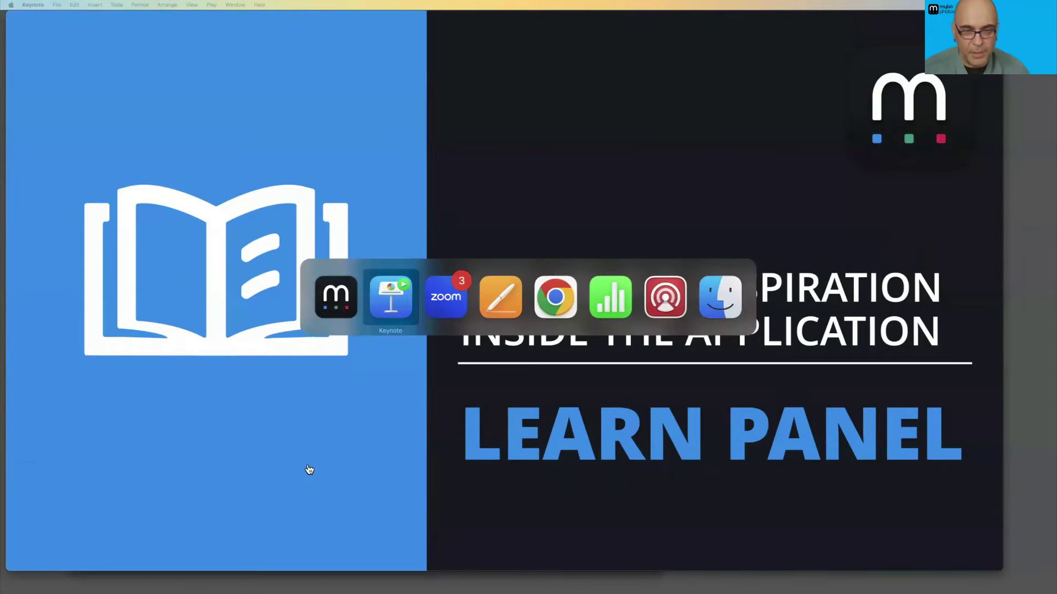
{"action": "left_click", "coordinate": [339, 302]}
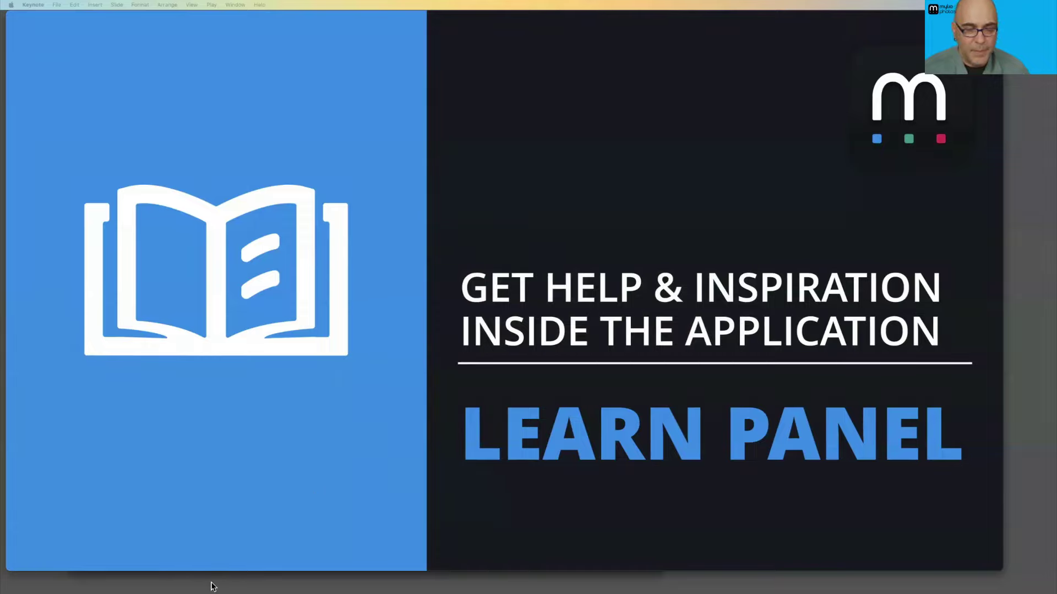
{"action": "left_click", "coordinate": [89, 586]}
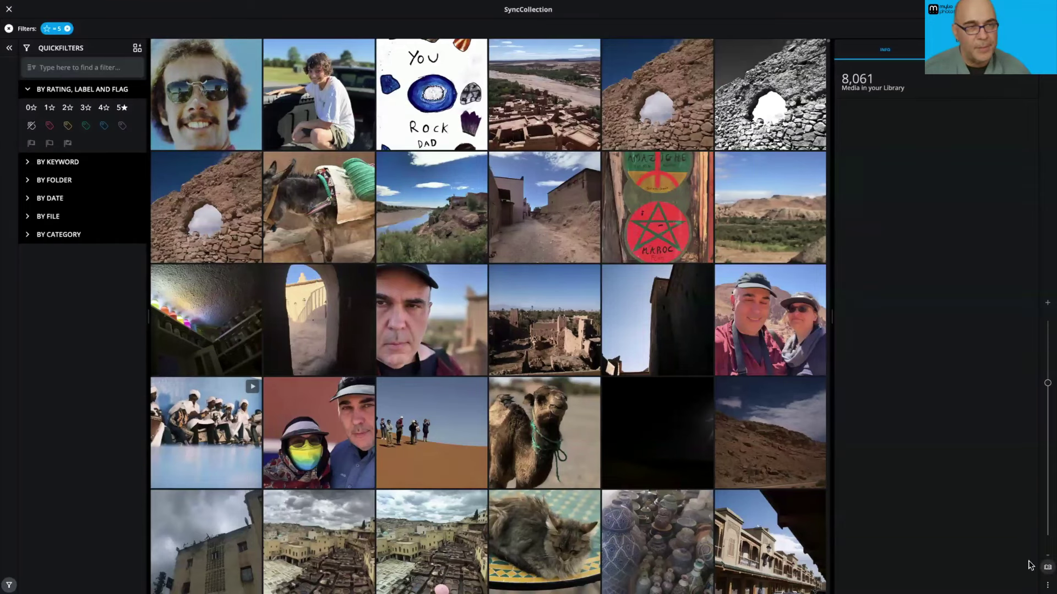
Step: Reposition the Learn window over the photo grid, make it shorter, and look through its introductory videos from activation to backup
{"action": "left_click_drag", "start_coordinate": [617, 178], "coordinate": [710, 104]}
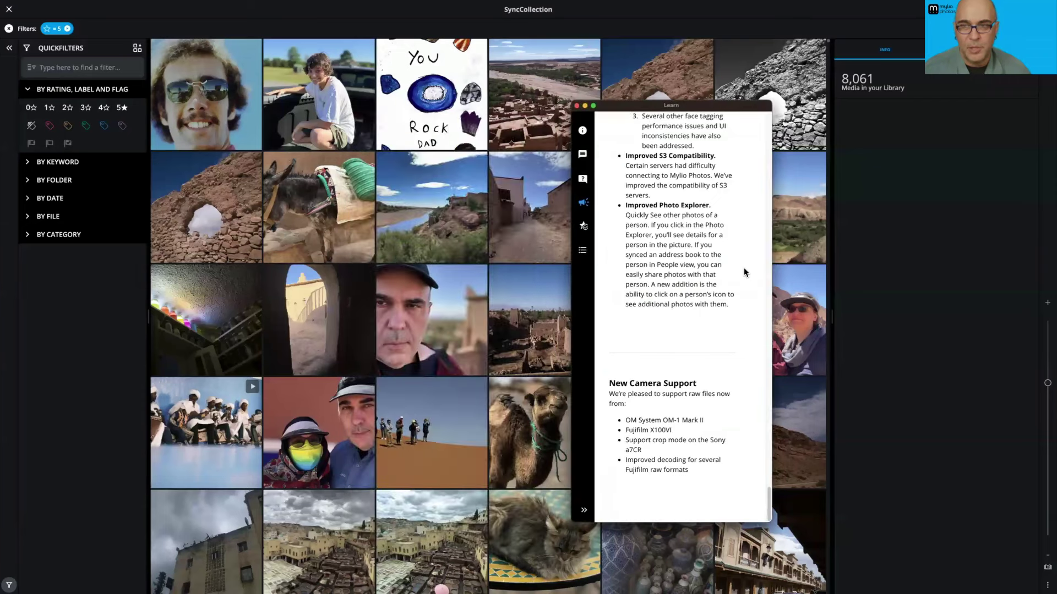
{"action": "left_click_drag", "start_coordinate": [772, 522], "coordinate": [779, 485]}
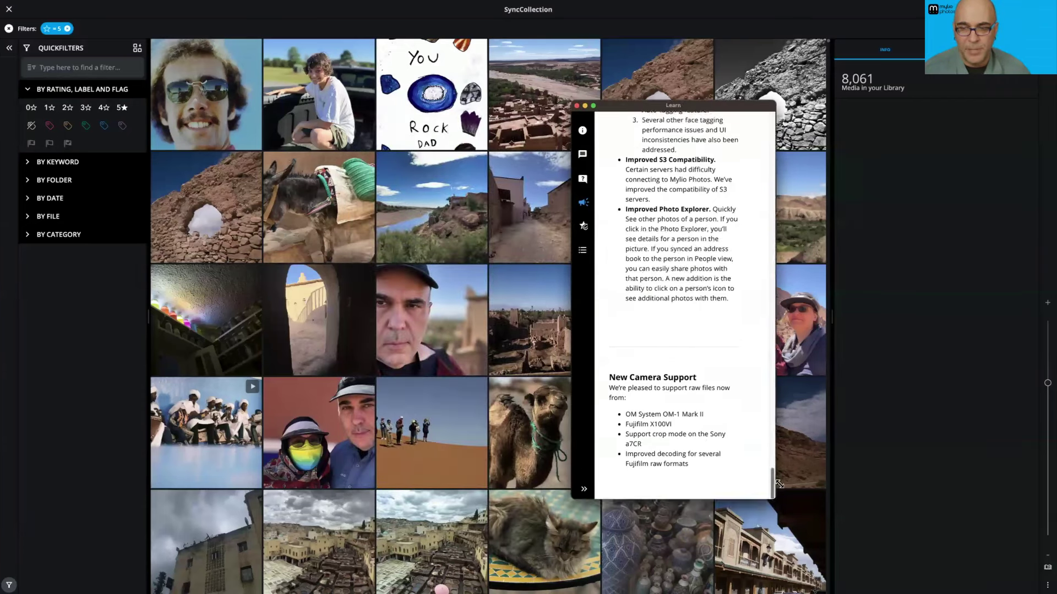
{"action": "left_click", "coordinate": [583, 130]}
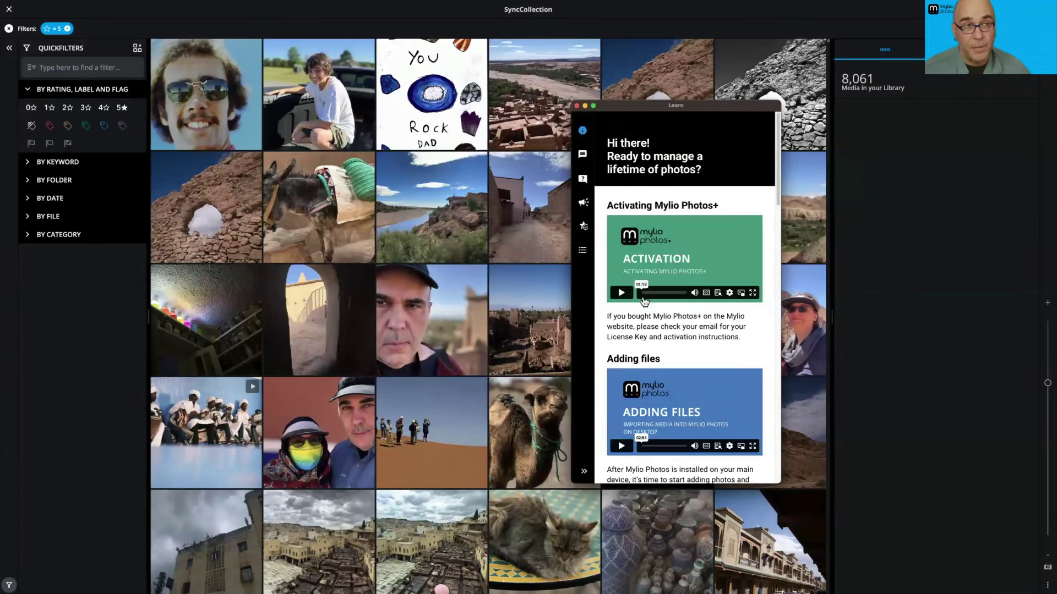
{"action": "scroll", "coordinate": [658, 311], "scroll_direction": "down", "scroll_amount": 5}
{"action": "scroll", "coordinate": [663, 315], "scroll_direction": "down", "scroll_amount": 8}
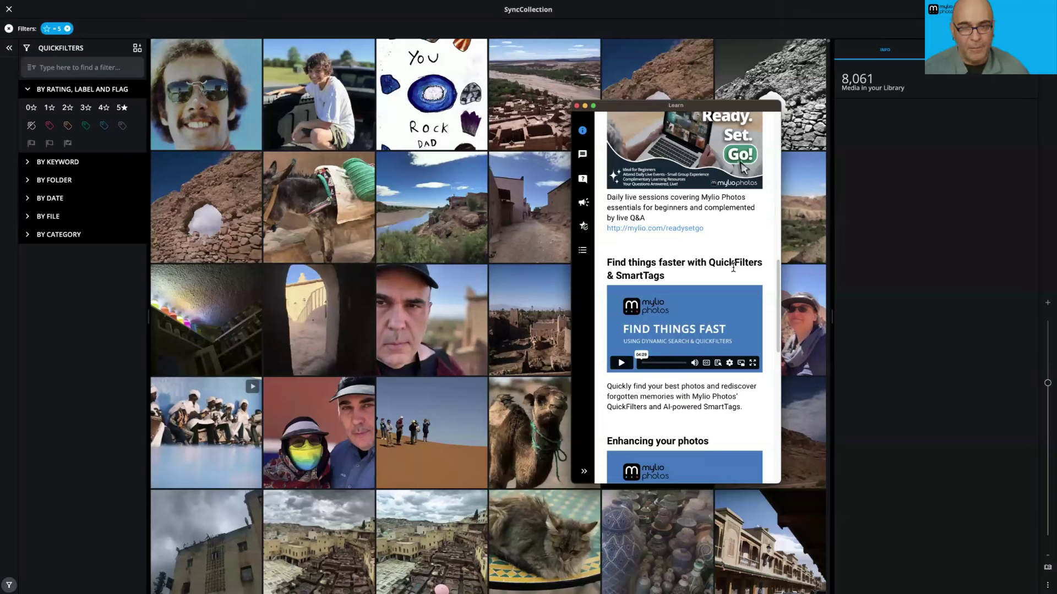
{"action": "scroll", "coordinate": [659, 351], "scroll_direction": "down", "scroll_amount": 10}
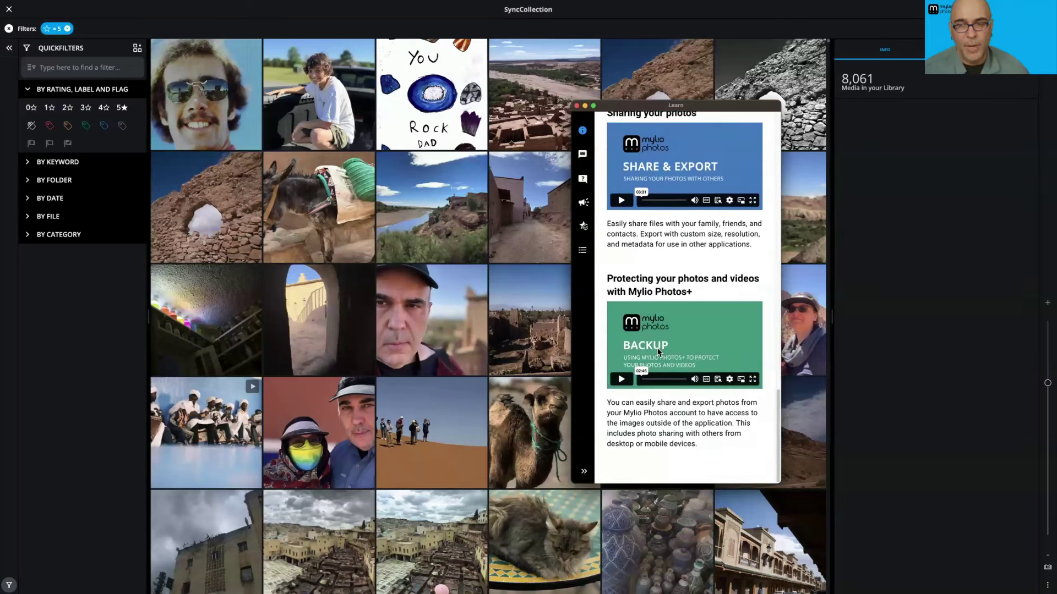
Step: View the Learn window's AI agent chat, search the help articles for "search", and open "Using Dynamic Search in Mylio Photos"
{"action": "left_click", "coordinate": [583, 158]}
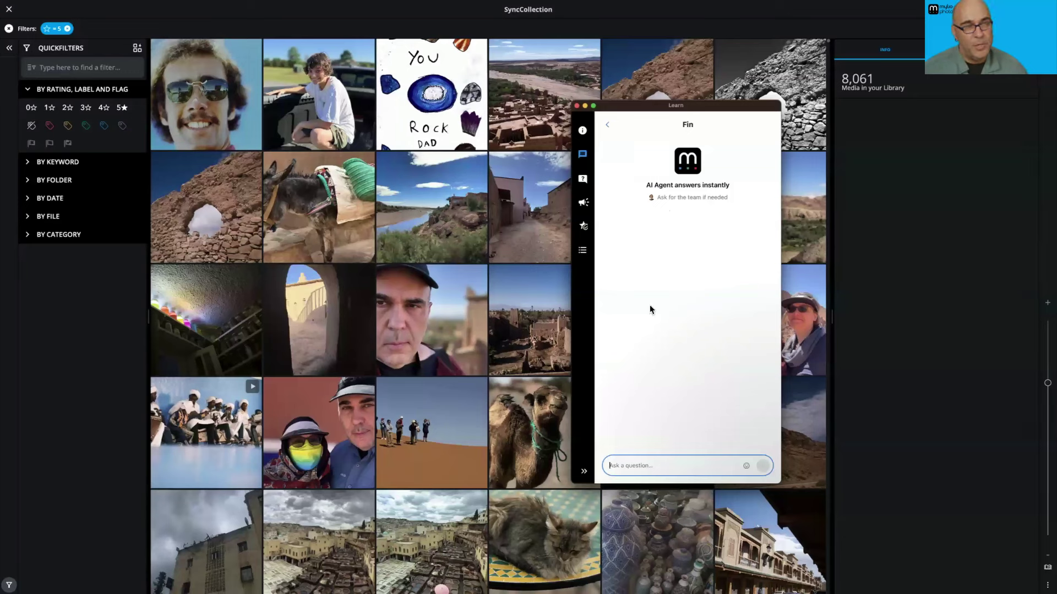
{"action": "left_click", "coordinate": [584, 183]}
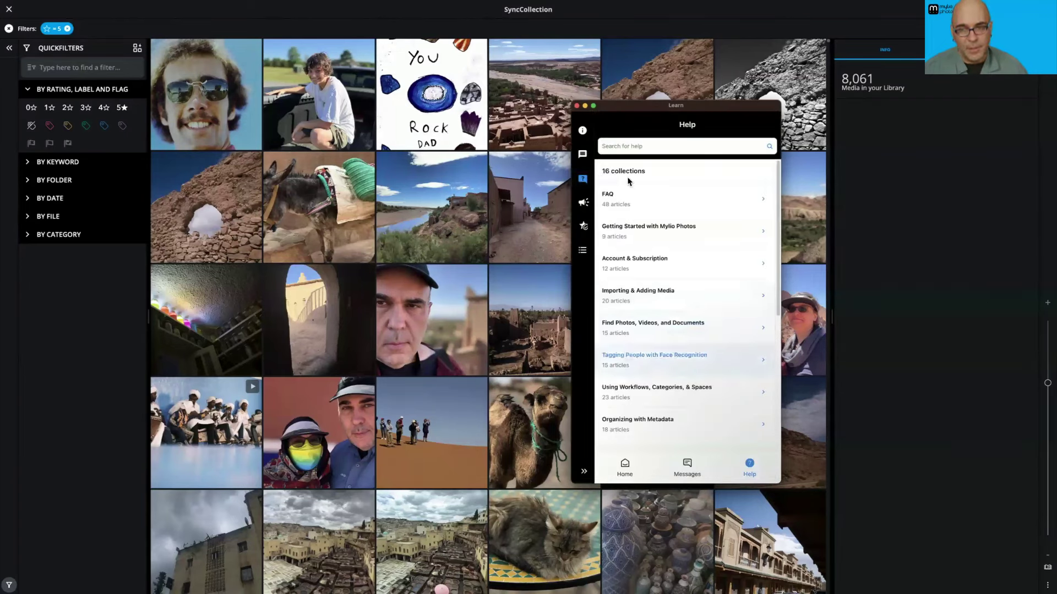
{"action": "left_click", "coordinate": [626, 151]}
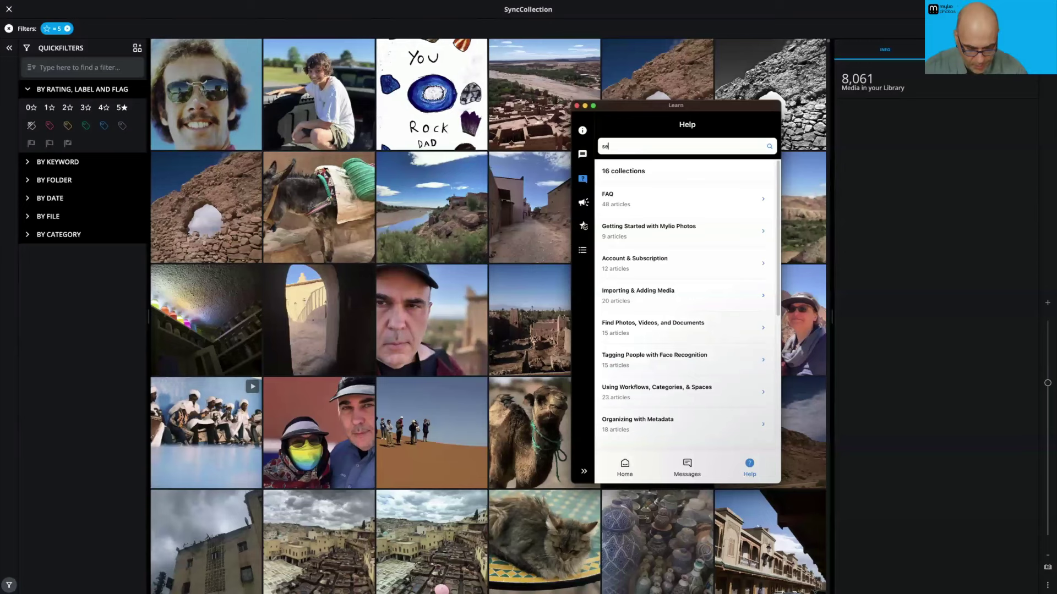
{"action": "type", "text": "search"}
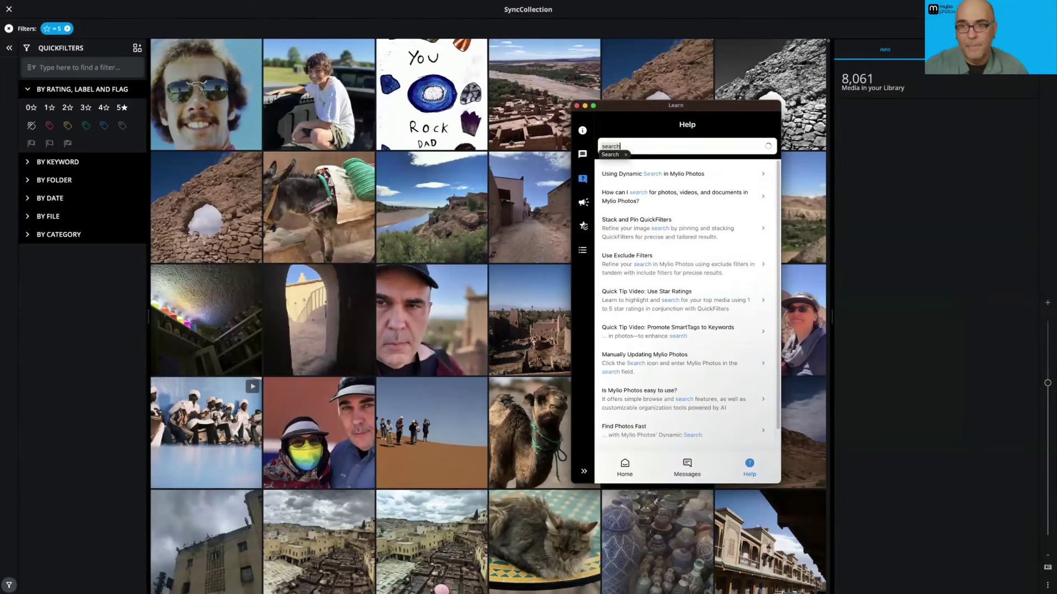
{"action": "left_click", "coordinate": [698, 175]}
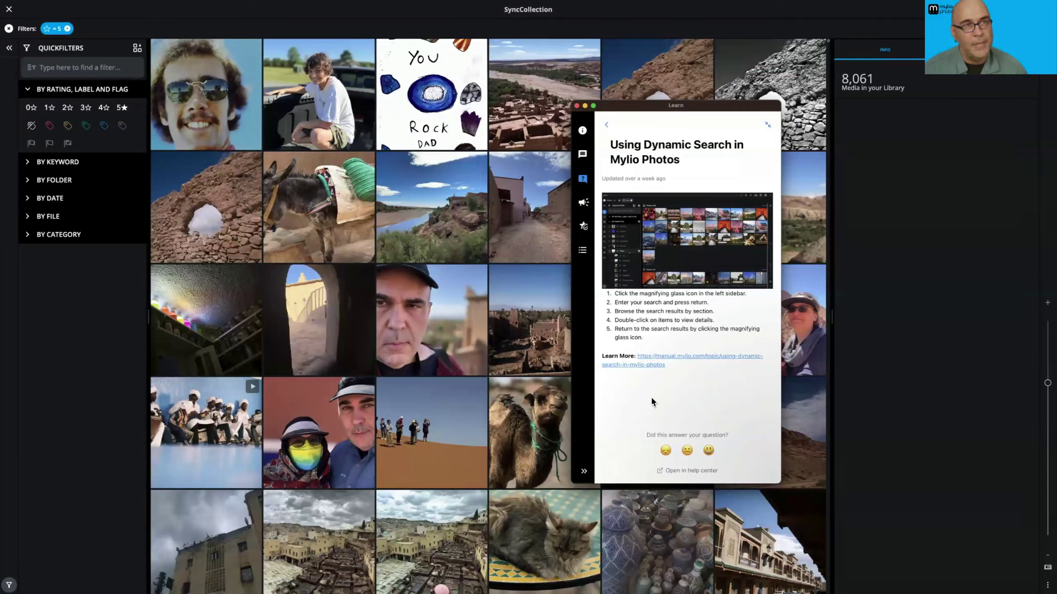
Step: Review the What's New notes for Mylio Photos 24.3 and the More list of learning links, and close the Learn window
{"action": "left_click", "coordinate": [582, 202]}
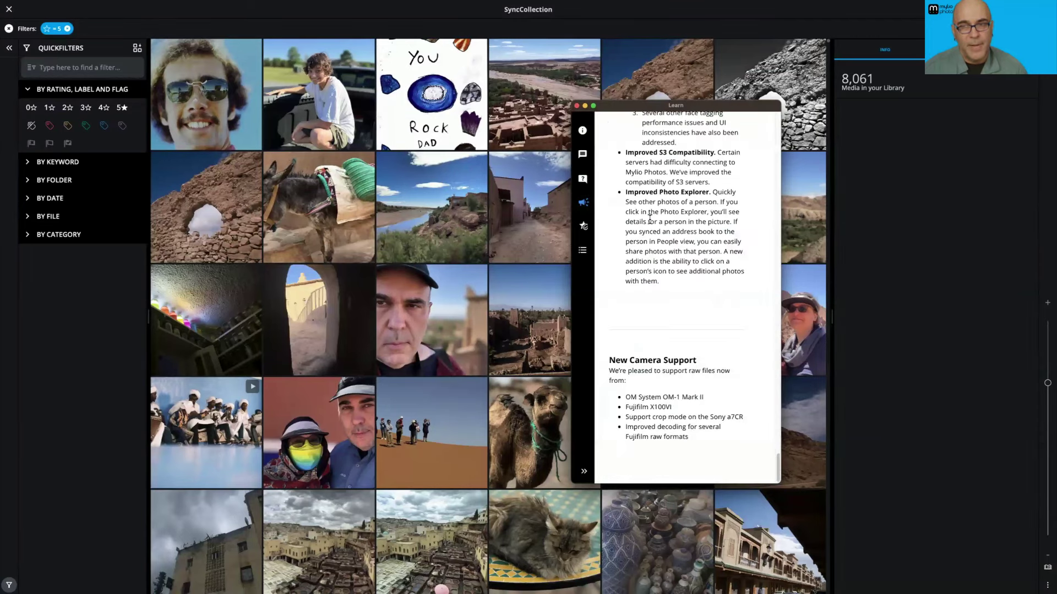
{"action": "scroll", "coordinate": [650, 219], "scroll_direction": "up", "scroll_amount": 15}
{"action": "scroll", "coordinate": [648, 219], "scroll_direction": "up", "scroll_amount": 10}
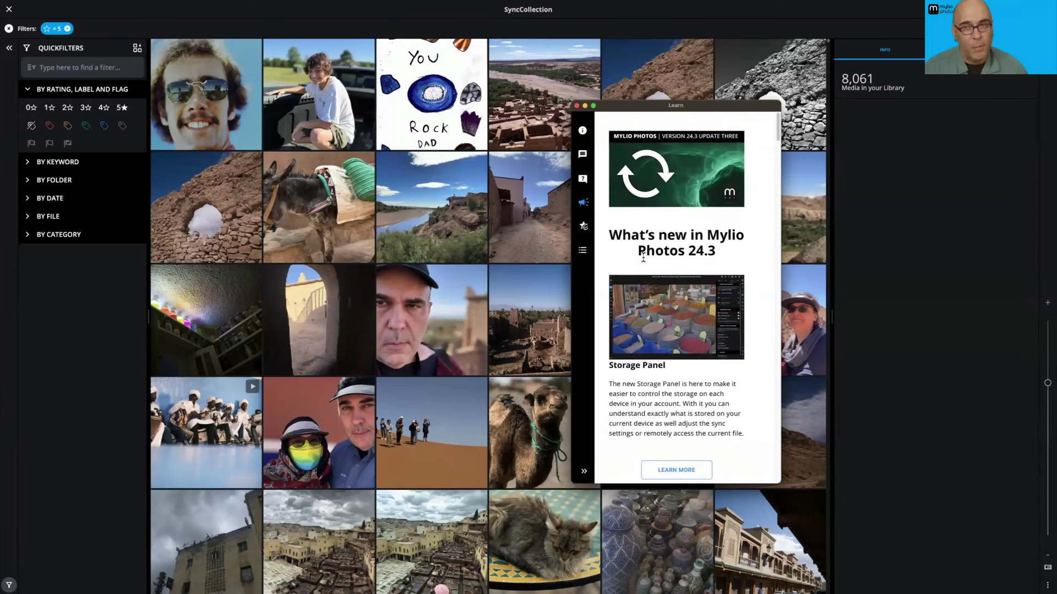
{"action": "left_click", "coordinate": [583, 250]}
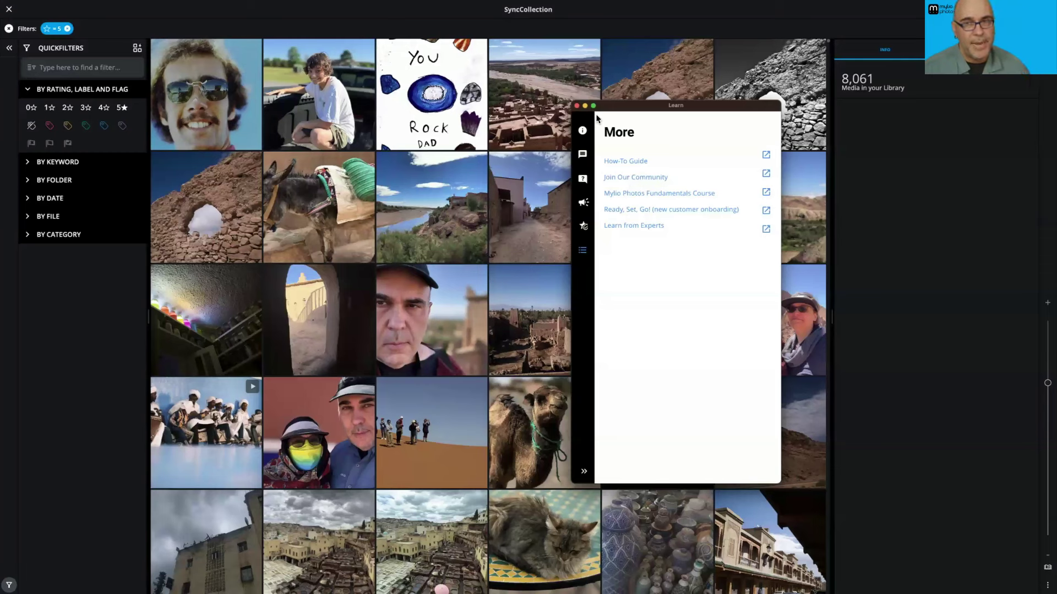
{"action": "left_click", "coordinate": [576, 108]}
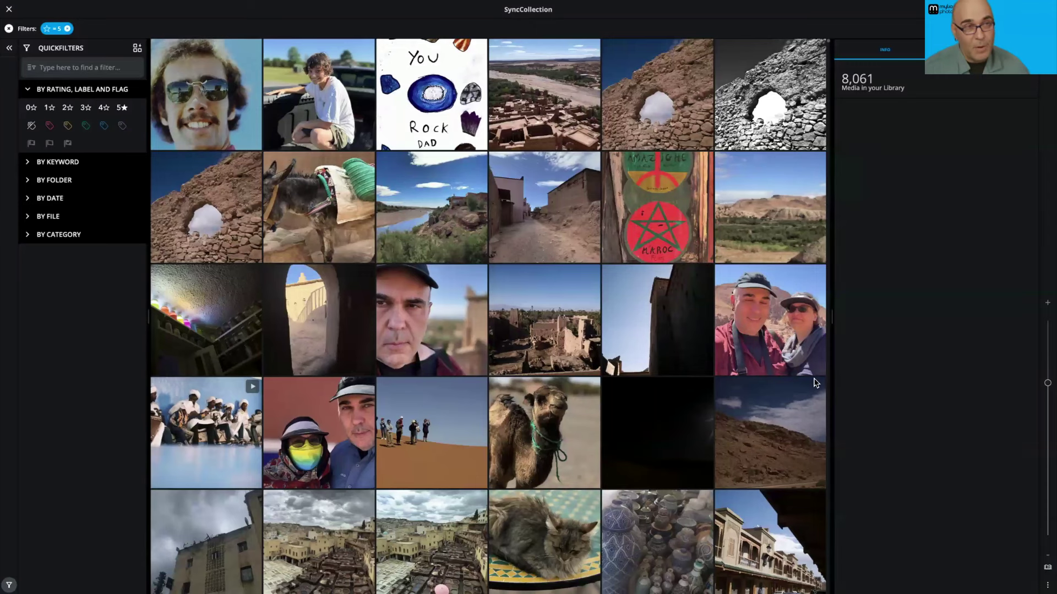
Step: Check the Show Learn Panel on launch option in the Device Appearance settings, and close the settings
{"action": "key", "text": "ctrl+comma"}
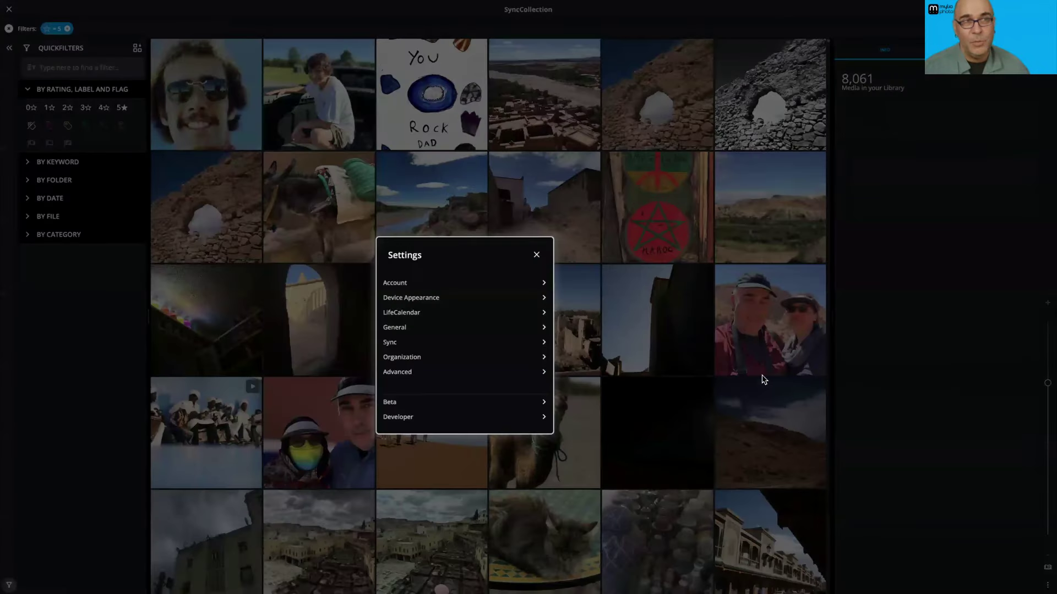
{"action": "left_click", "coordinate": [415, 300]}
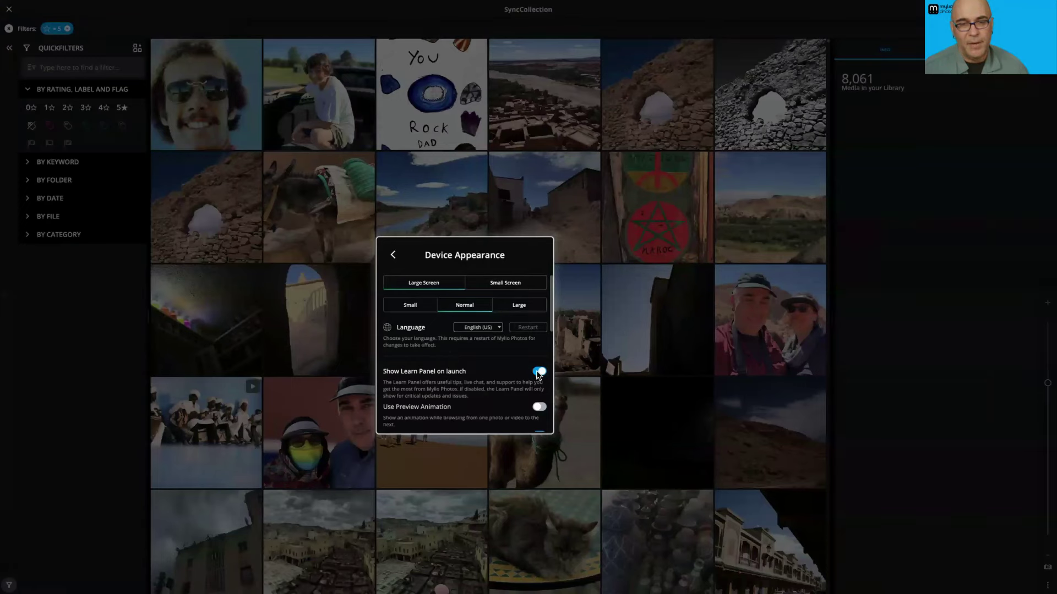
{"action": "left_click", "coordinate": [393, 256]}
{"action": "left_click", "coordinate": [538, 258]}
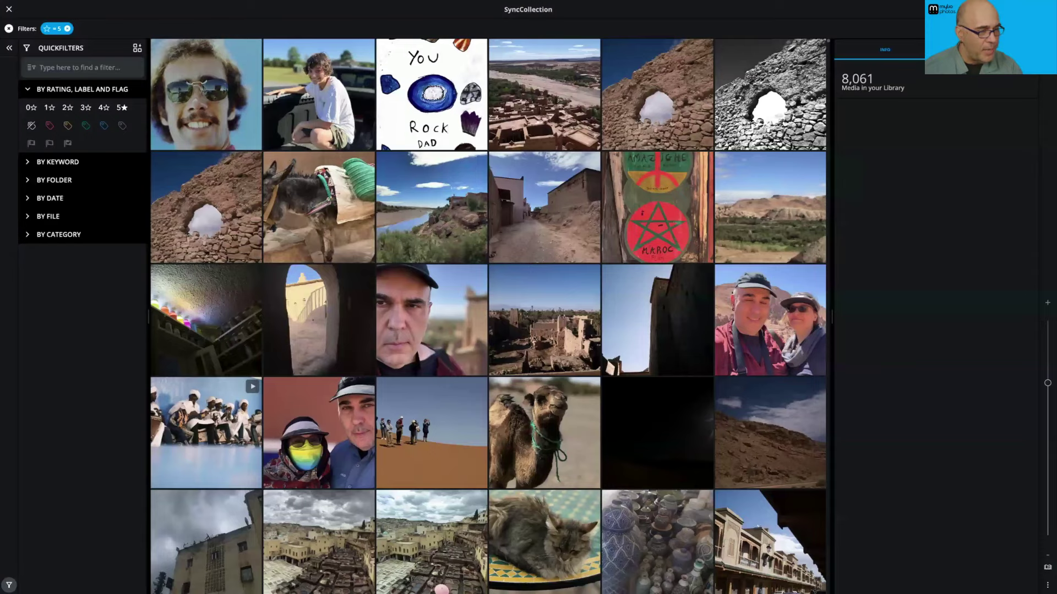
Step: Leave the SyncCollection filter view and open the Facebook folder under Social Media in Folders
{"action": "left_click", "coordinate": [10, 11]}
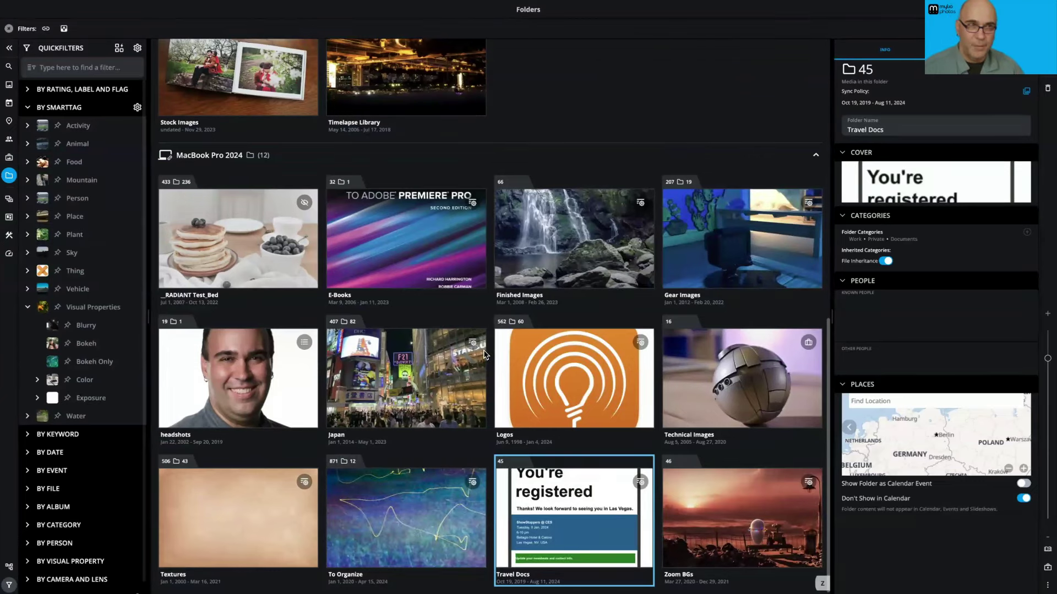
{"action": "scroll", "coordinate": [484, 354], "scroll_direction": "up", "scroll_amount": 6}
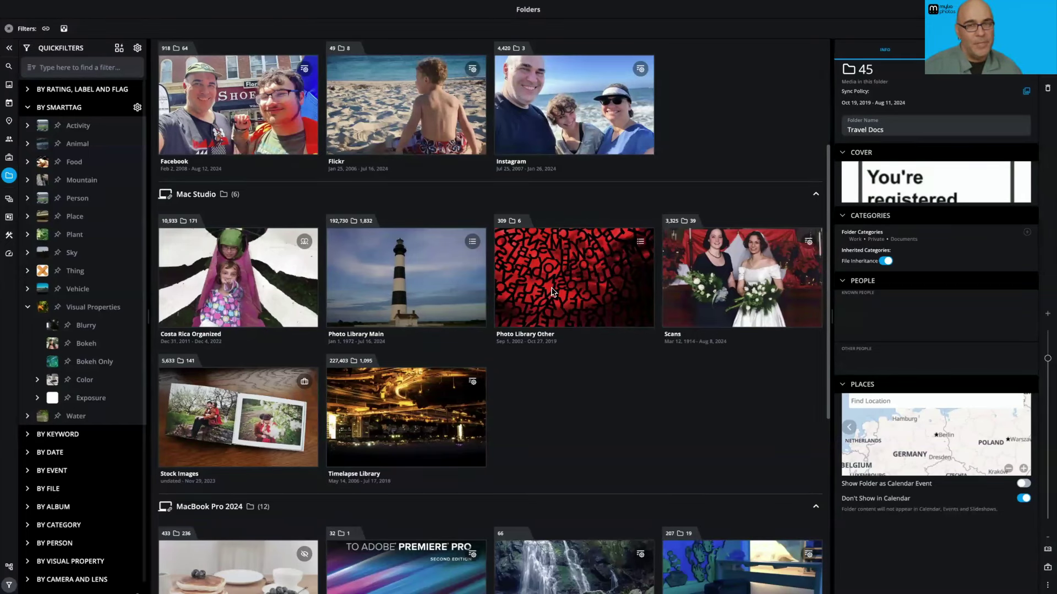
{"action": "scroll", "coordinate": [551, 289], "scroll_direction": "up", "scroll_amount": 1}
{"action": "scroll", "coordinate": [550, 291], "scroll_direction": "up", "scroll_amount": 1}
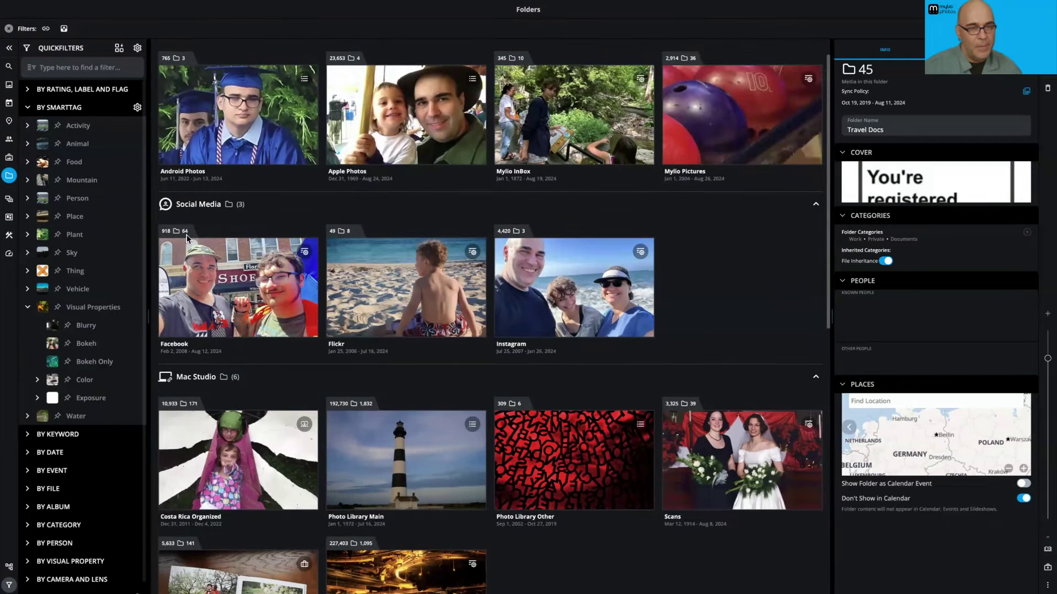
{"action": "double_click", "coordinate": [217, 268]}
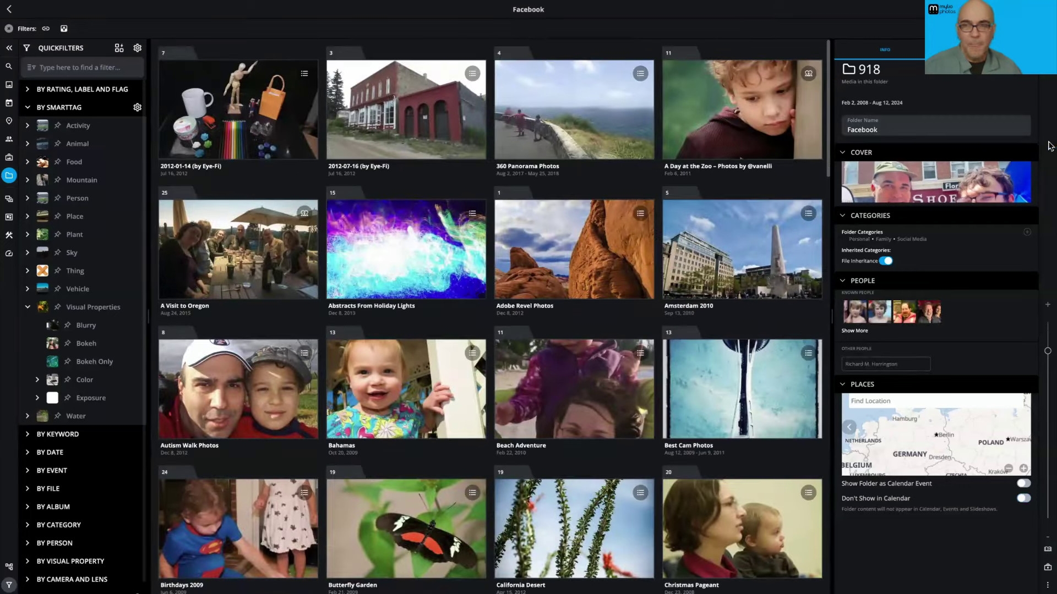
Step: Display all media contained in the Facebook folder as one grid, and switch back to showing it as folders
{"action": "left_click", "coordinate": [1045, 9]}
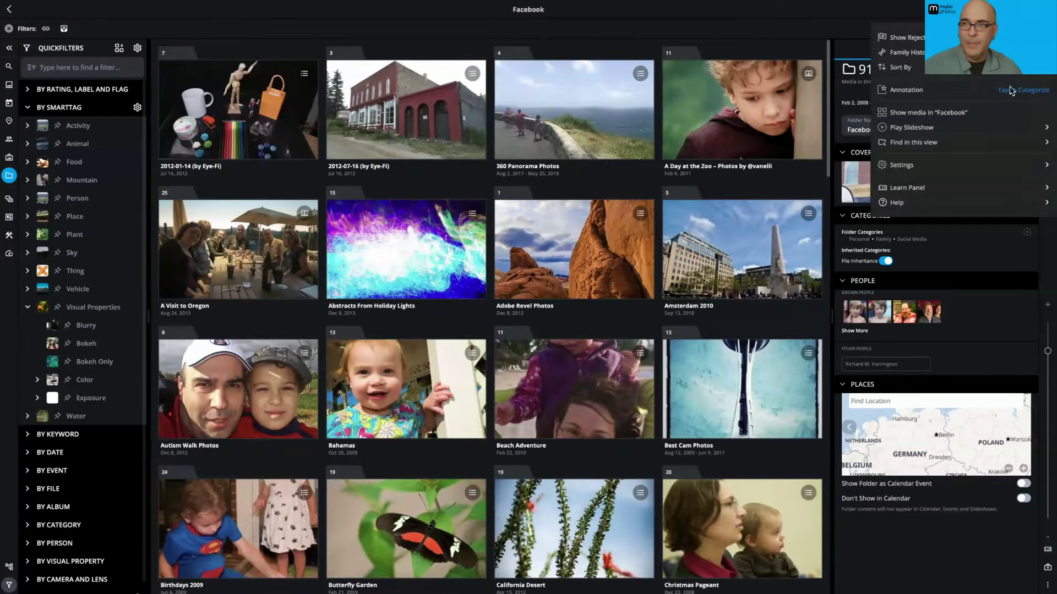
{"action": "left_click", "coordinate": [958, 114]}
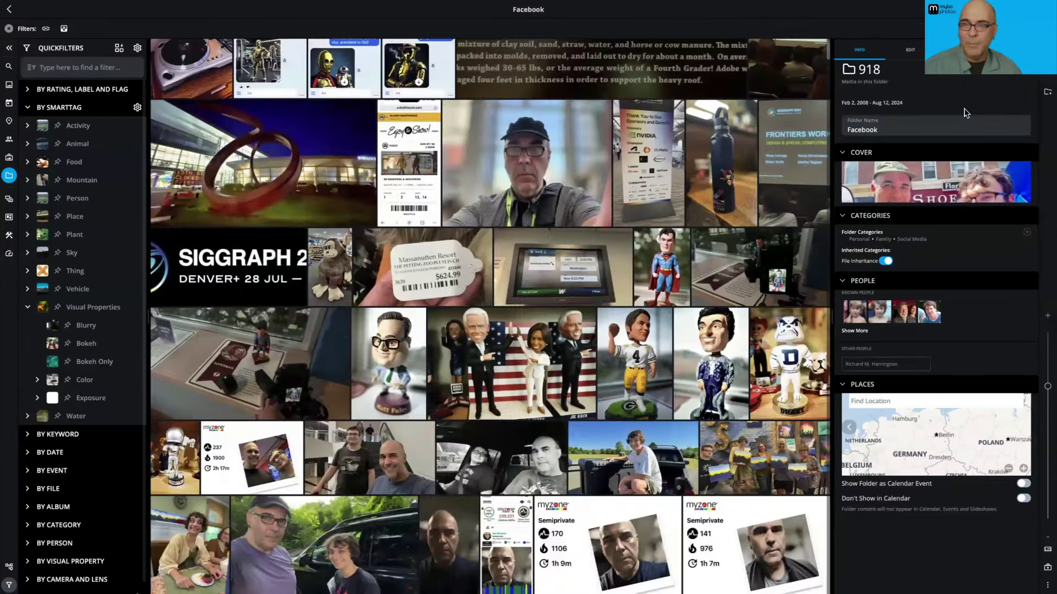
{"action": "left_click", "coordinate": [1046, 10]}
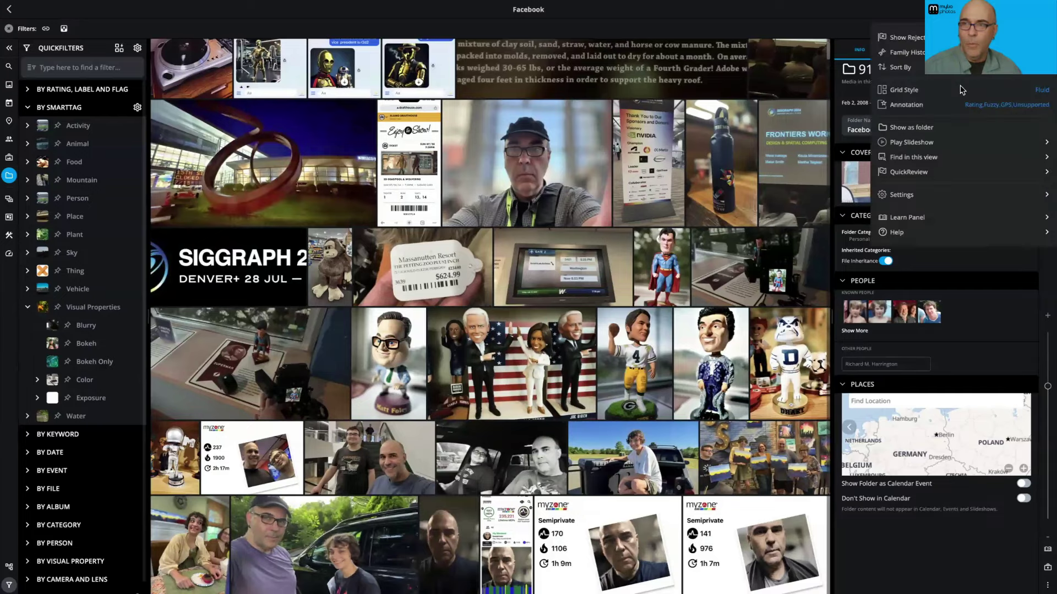
{"action": "left_click", "coordinate": [922, 127]}
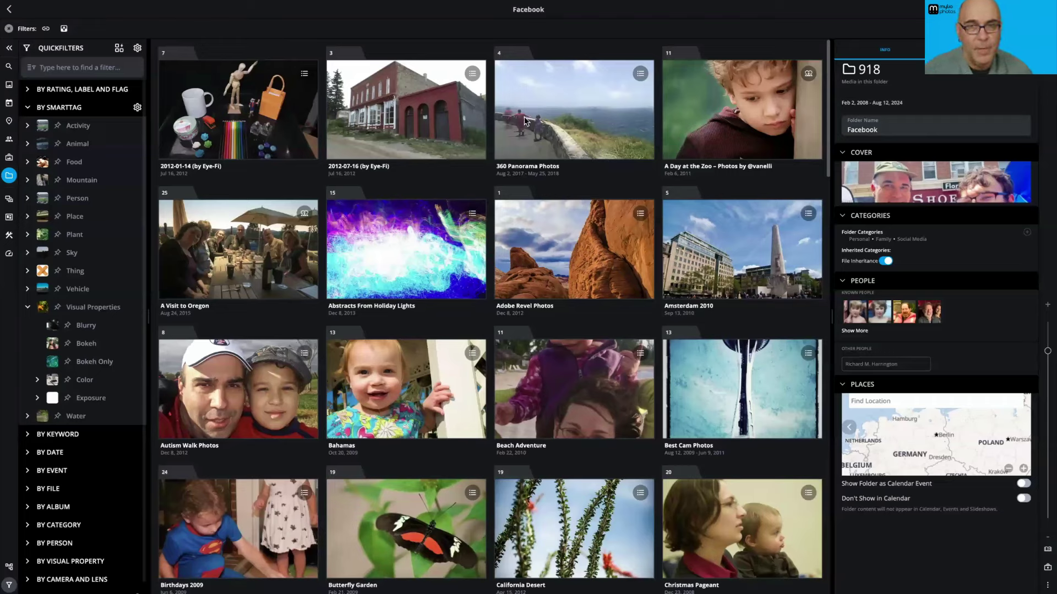
Step: Look at the category choices for the 2012-07-16 (by Eye-Fi) folder and close them without a change
{"action": "left_click", "coordinate": [475, 76]}
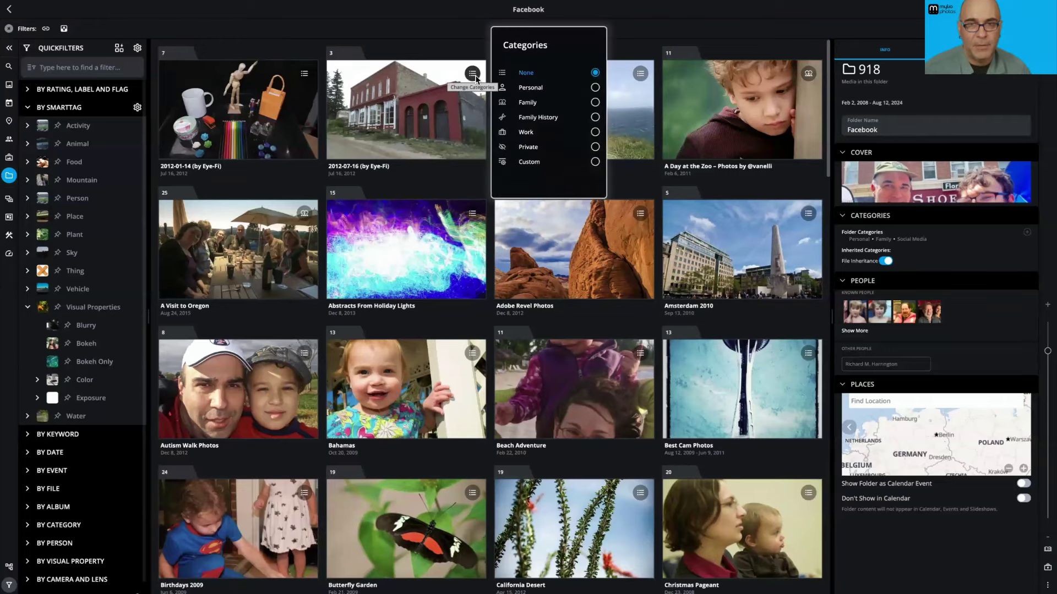
{"action": "left_click", "coordinate": [474, 76]}
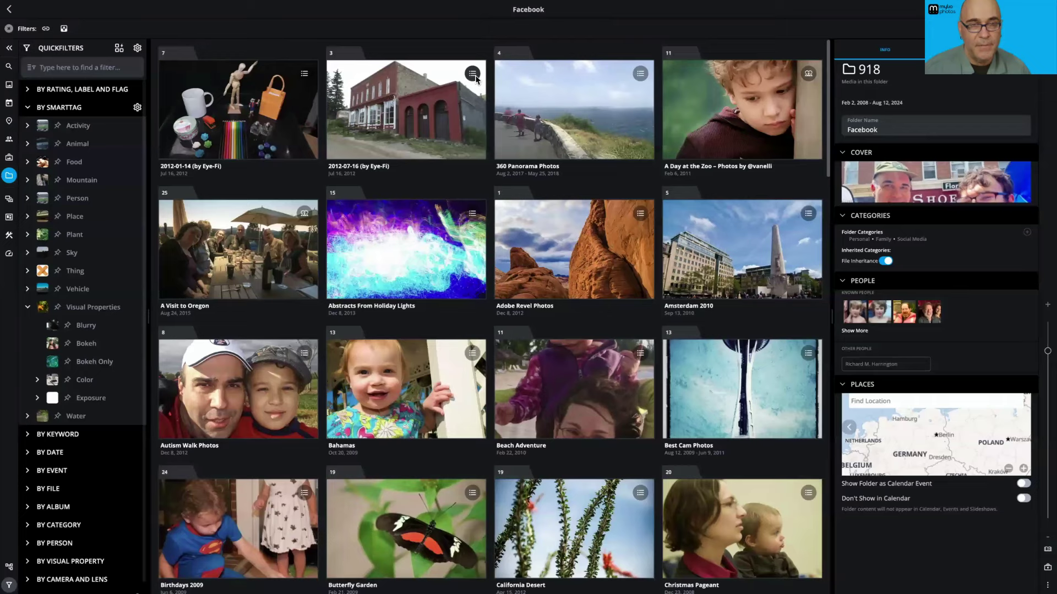